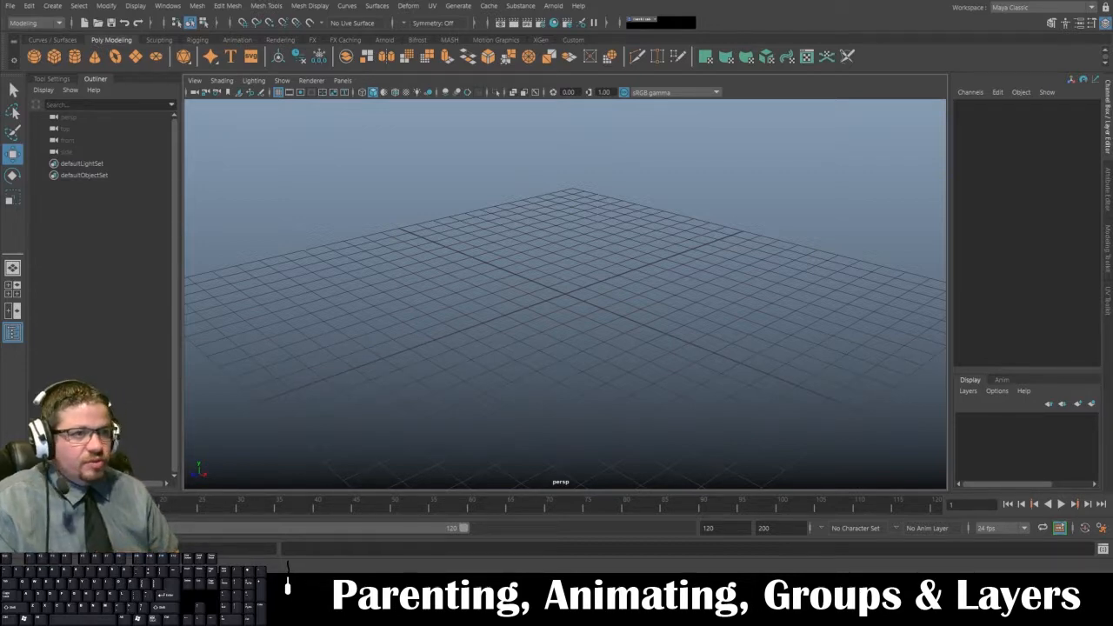
# Create a polygon cube at the origin and show it in the full-size side view
pyautogui.click(54, 56)
pyautogui.keyDown('alt'); pyautogui.moveTo(476, 339); pyautogui.dragTo(496, 359); pyautogui.keyUp('alt')
pyautogui.press('space')
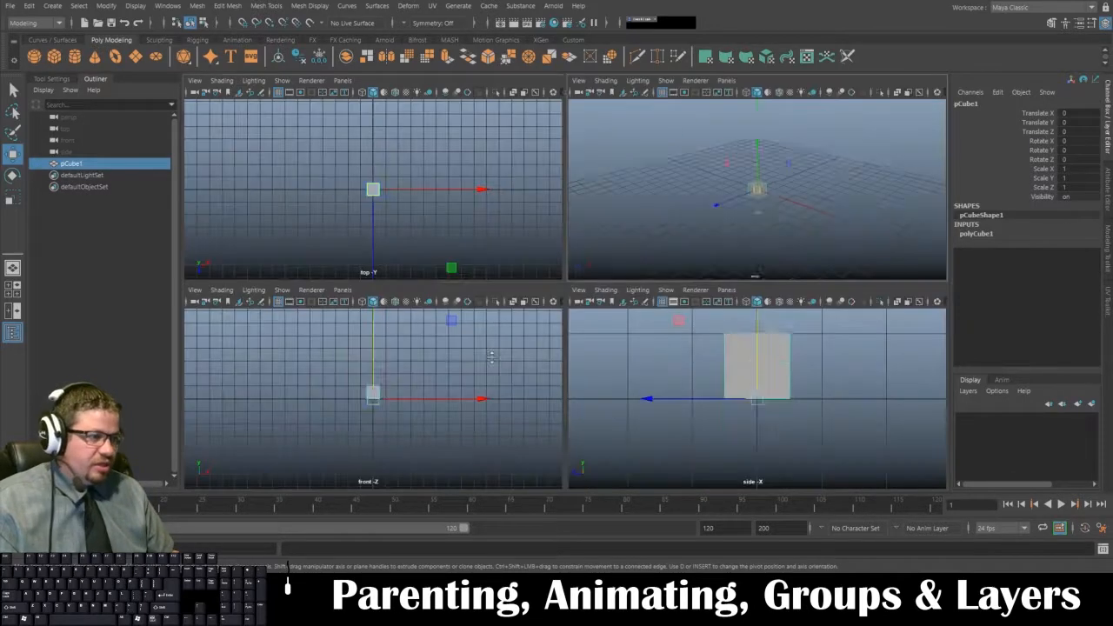
pyautogui.press('space')
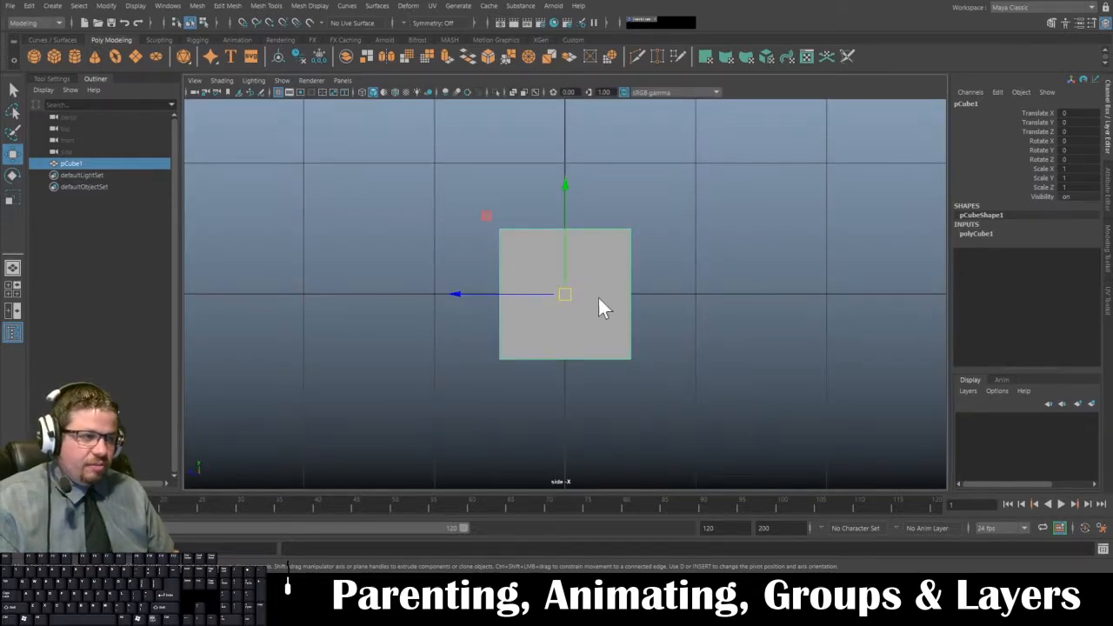
pyautogui.press('space')
pyautogui.press('space')
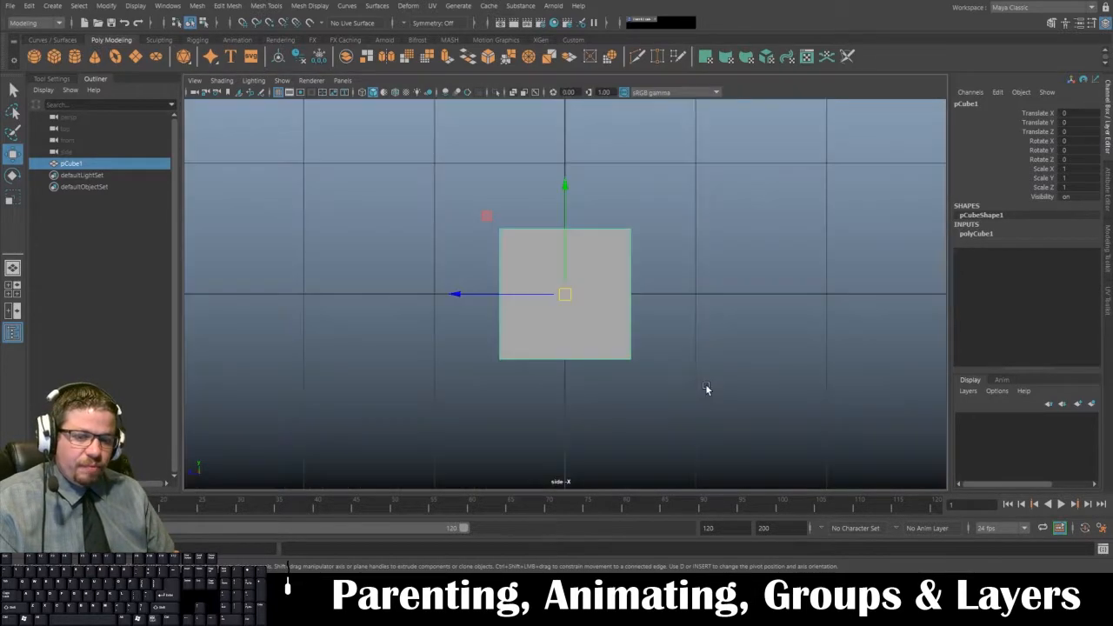
# Try moving the cube's pivot about 0.95 units along Z outside the cube, and undo the move
pyautogui.press('e')
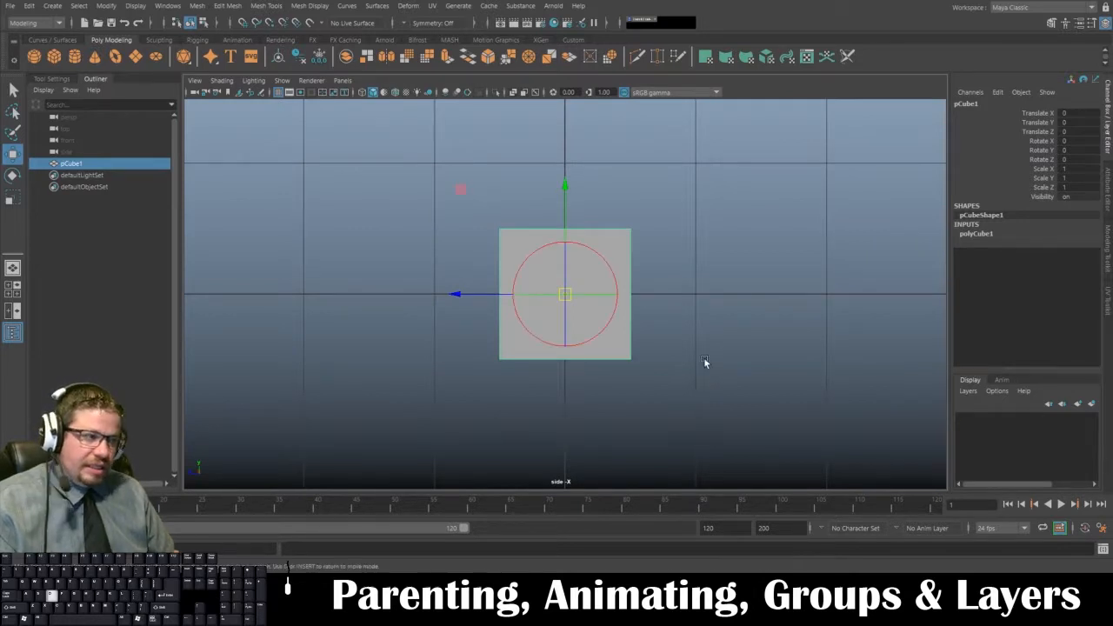
pyautogui.press('w')
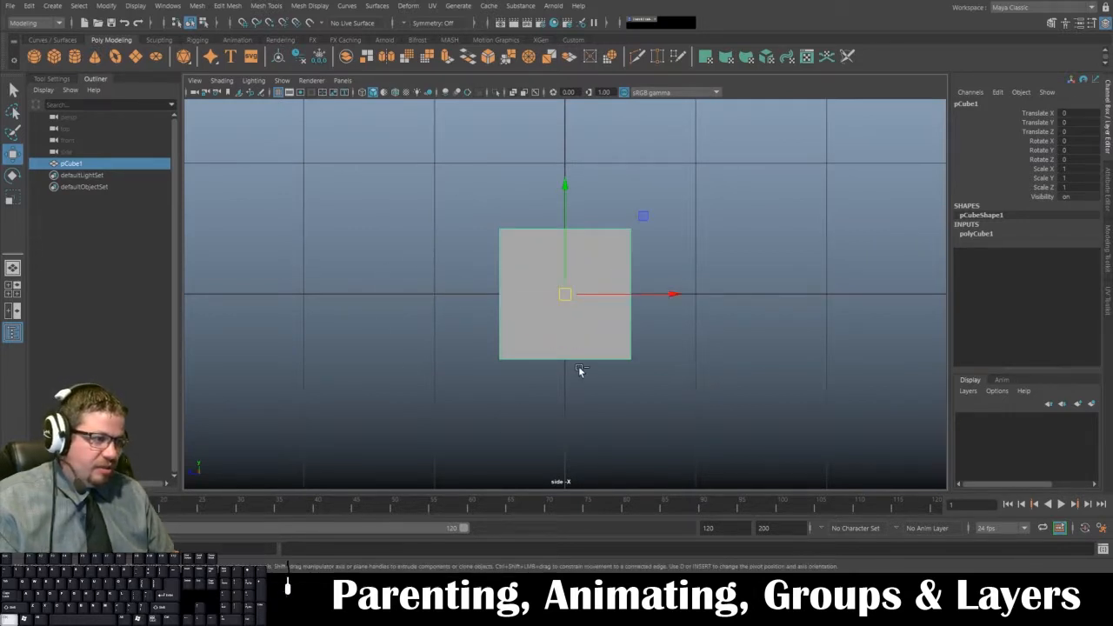
pyautogui.hotkey('ctrl', 'z')
pyautogui.press('d')
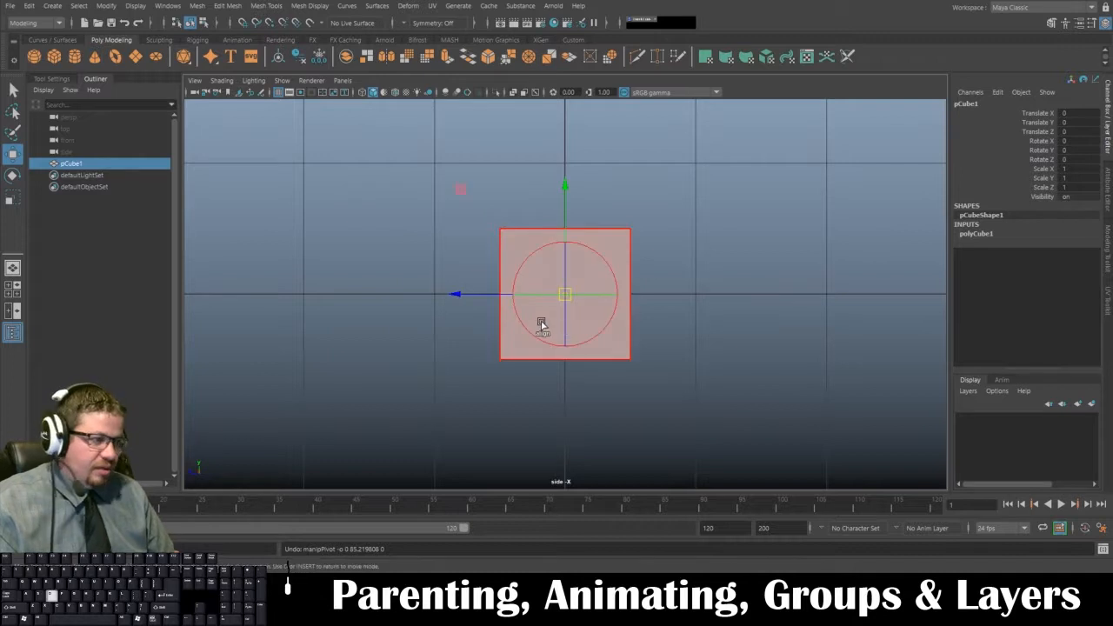
pyautogui.moveTo(485, 292); pyautogui.dragTo(369, 300)
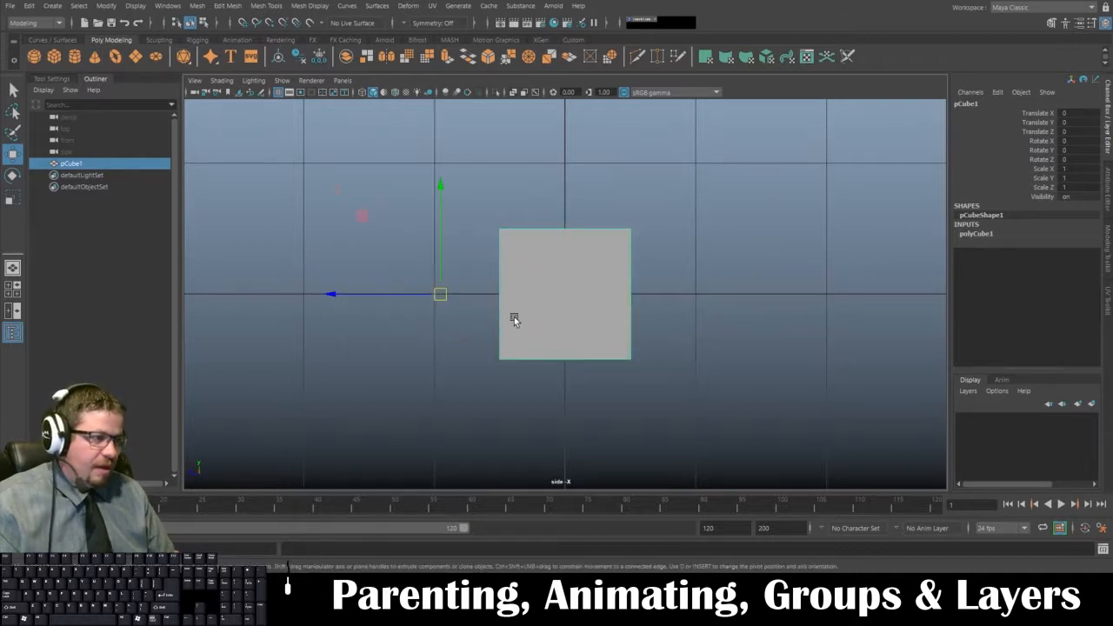
pyautogui.hotkey('ctrl', 'z')
# Try lowering the cube's pivot to its bottom edge, and undo the move
pyautogui.press('e')
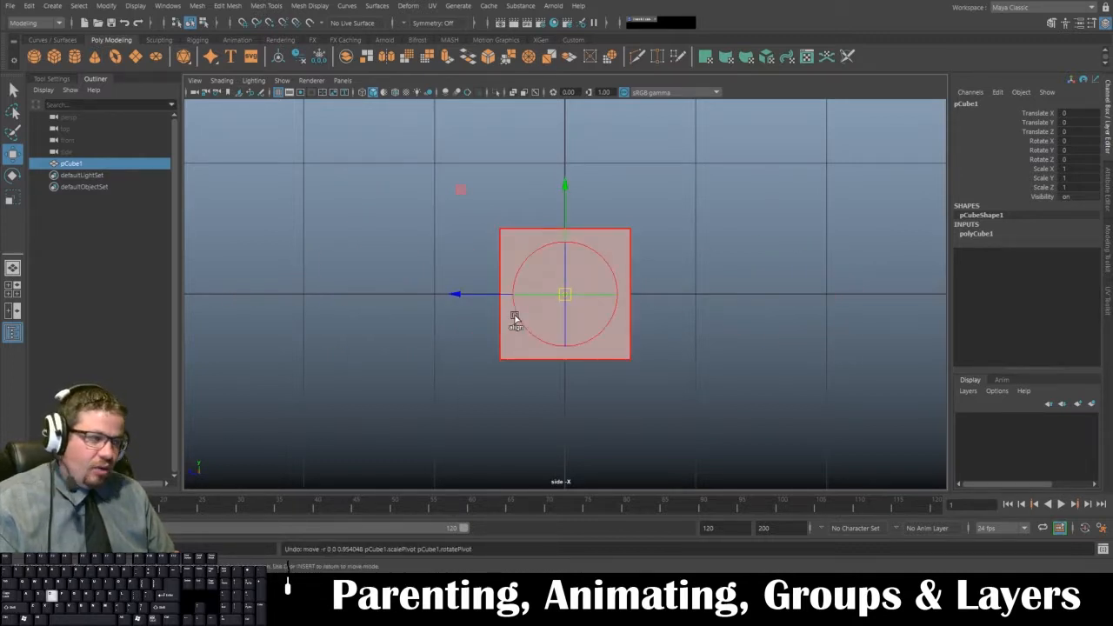
pyautogui.moveTo(561, 178); pyautogui.dragTo(568, 391)
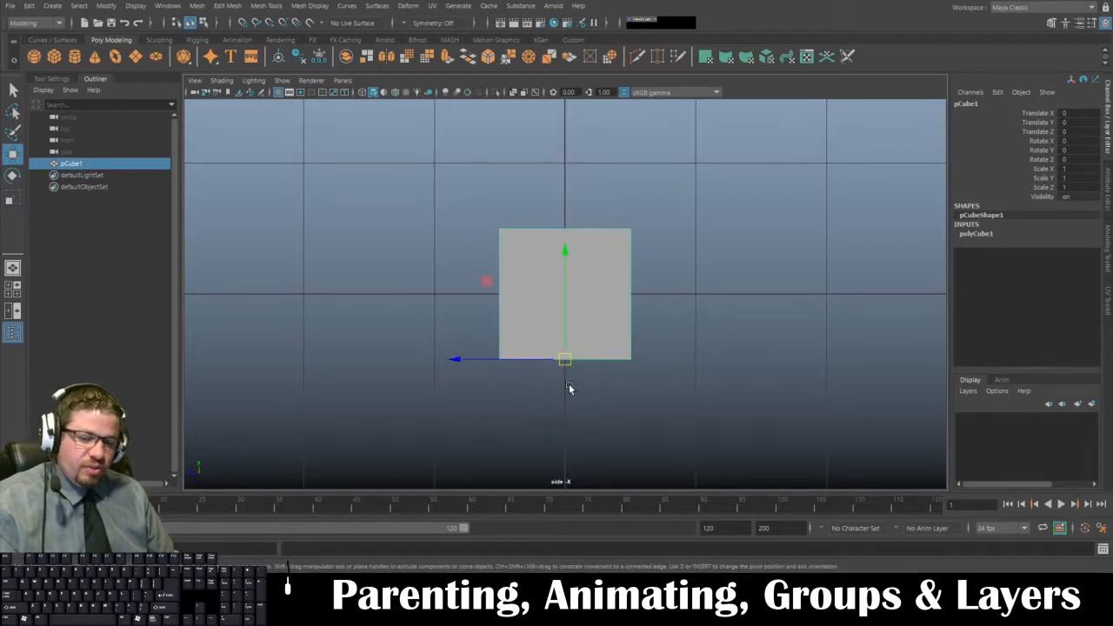
pyautogui.hotkey('ctrl', 'z')
# Move the cube's pivot to the centre of its bottom edge, using vertex snapping
pyautogui.press('d')
pyautogui.press('d')
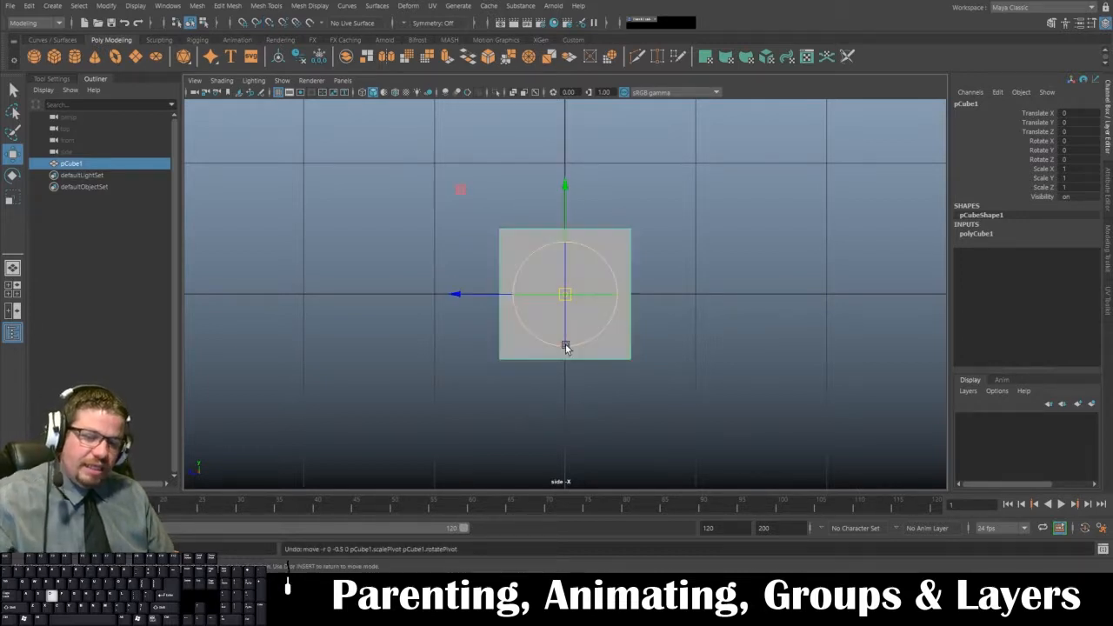
pyautogui.press('x')
pyautogui.moveTo(472, 292); pyautogui.dragTo(581, 311)
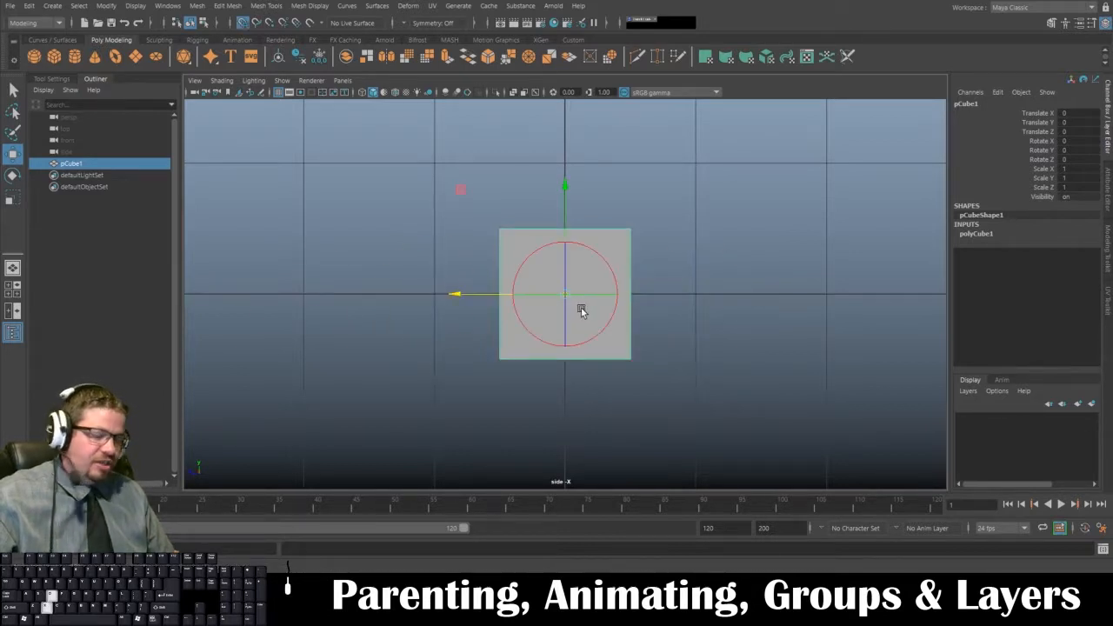
pyautogui.press('d')
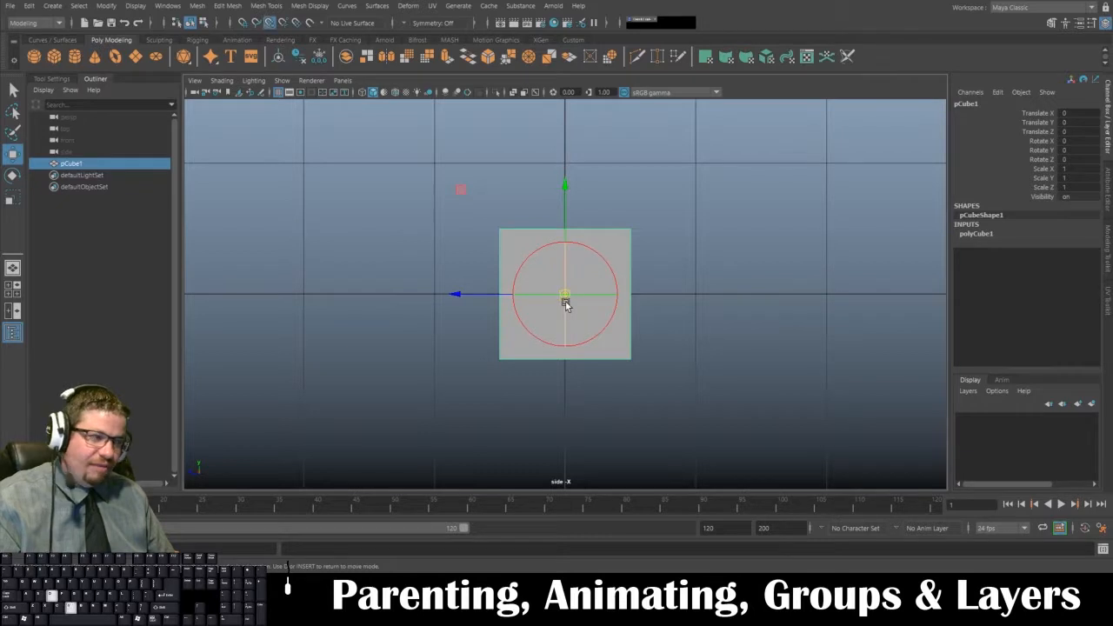
pyautogui.moveTo(566, 191); pyautogui.dragTo(556, 391)
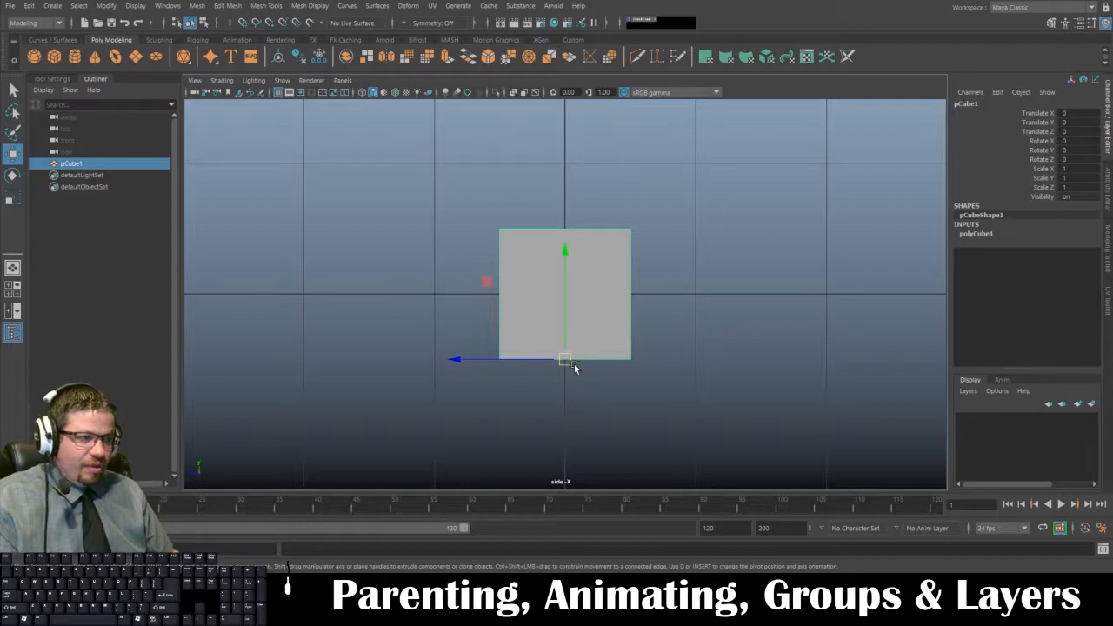
# Snap the cube up onto the grid so its Translate Y is 0.5, and return to the full-size perspective view
pyautogui.press('x')
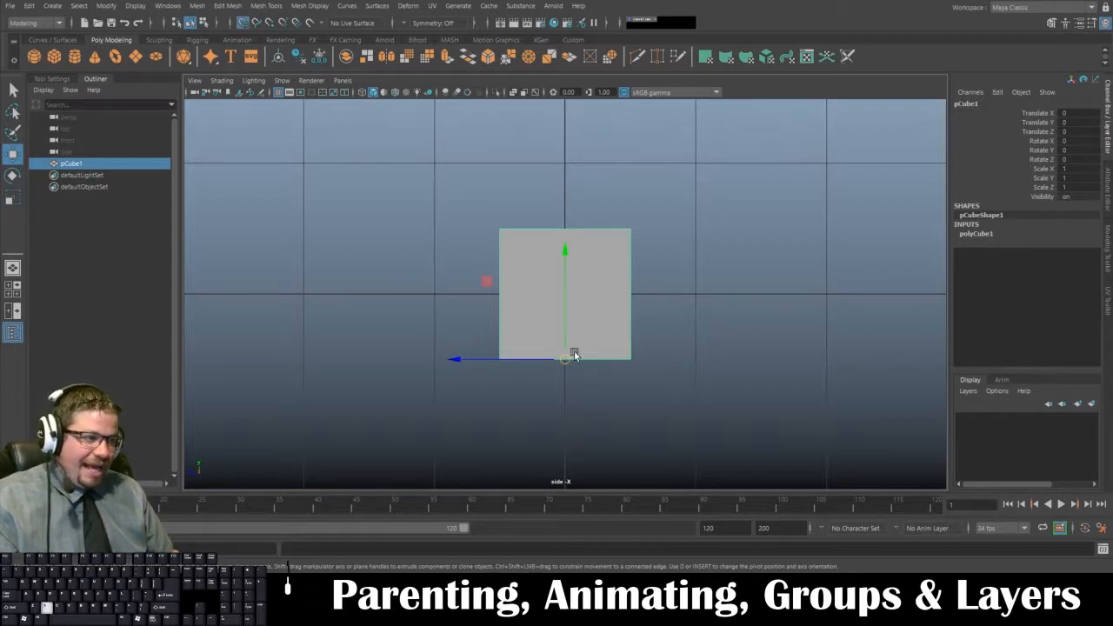
pyautogui.moveTo(566, 256)
pyautogui.mouseDown()
pyautogui.moveTo(566, 227)
pyautogui.moveTo(566, 264)
pyautogui.mouseUp()
pyautogui.press('space')
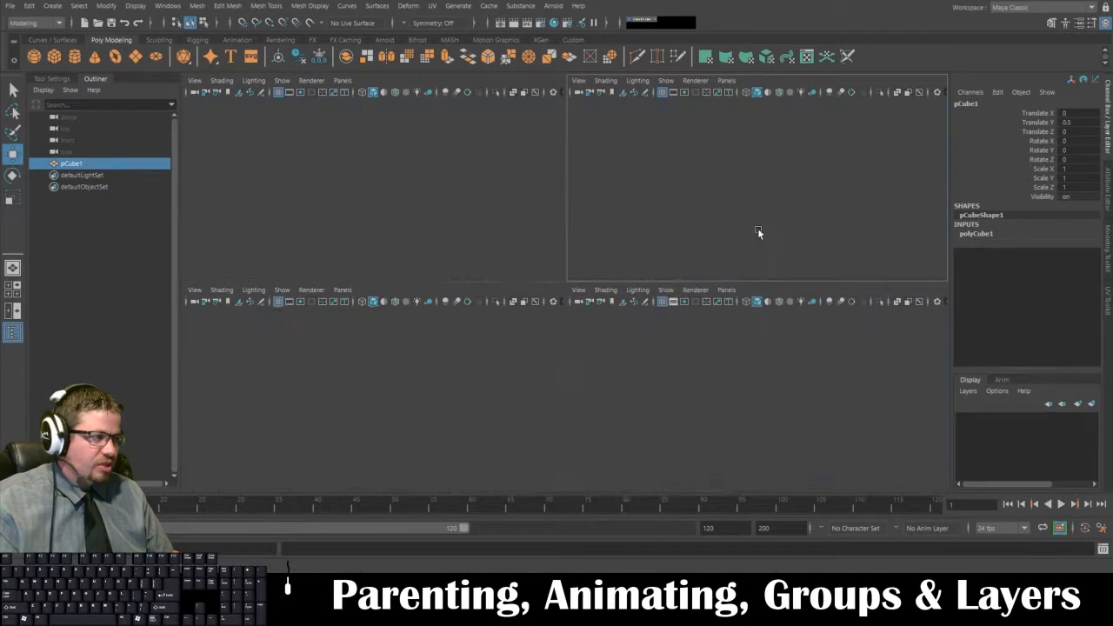
pyautogui.press('space')
pyautogui.keyDown('alt'); pyautogui.moveTo(756, 233); pyautogui.dragTo(588, 376); pyautogui.keyUp('alt')
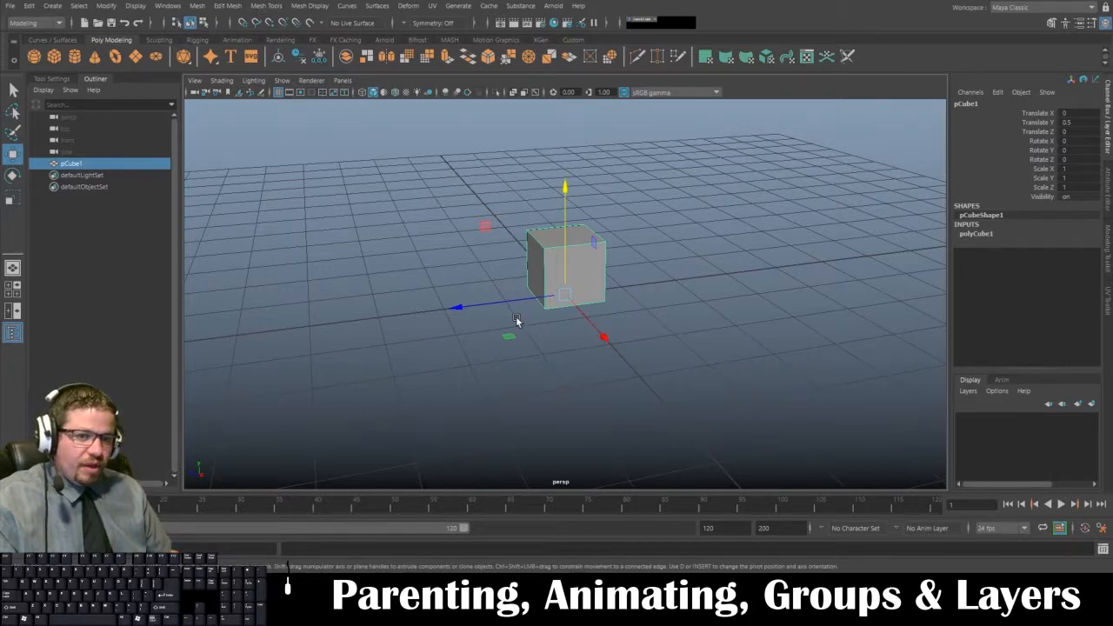
pyautogui.keyDown('alt'); pyautogui.moveTo(507, 322); pyautogui.dragTo(430, 329); pyautogui.keyUp('alt')
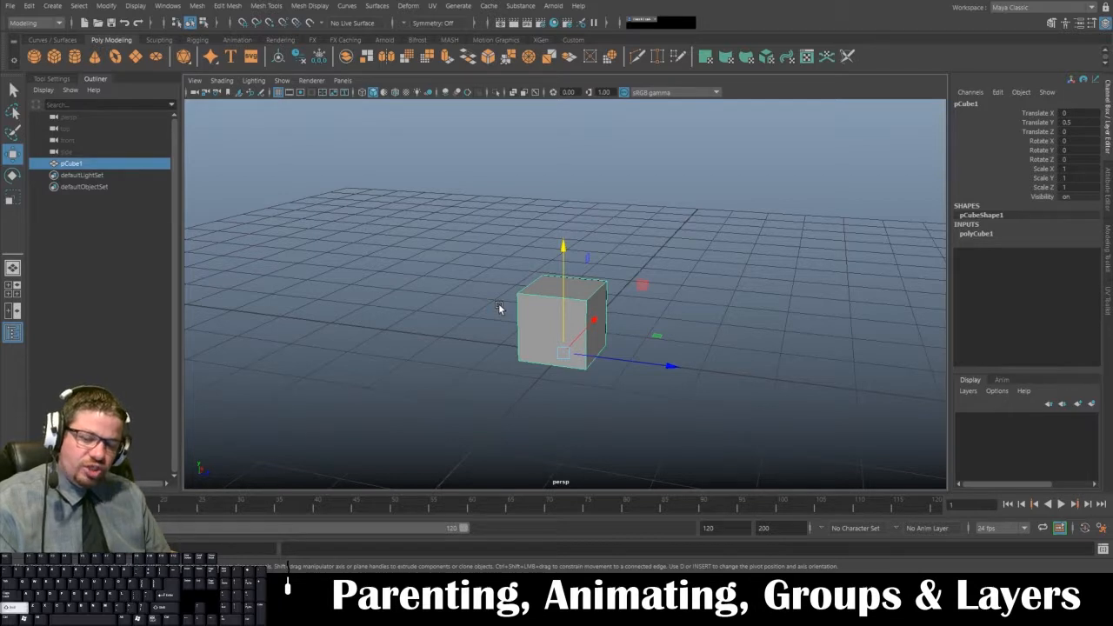
# Duplicate the cube and stack the copy directly on top with a Translate Y of 1.5
pyautogui.hotkey('ctrl', 'd')
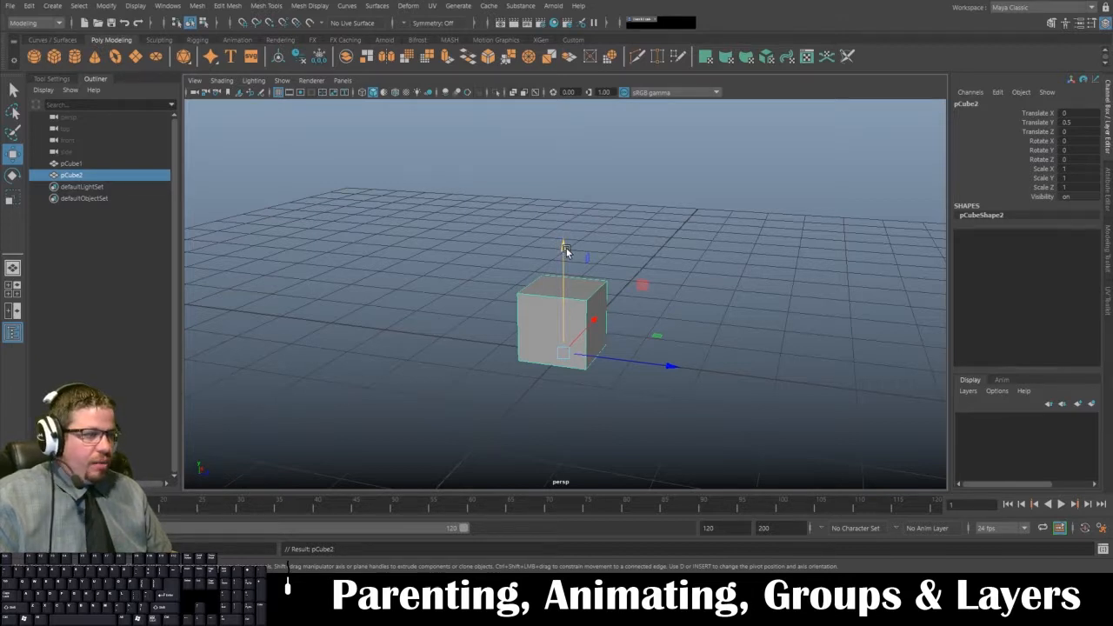
pyautogui.moveTo(565, 248); pyautogui.dragTo(565, 167)
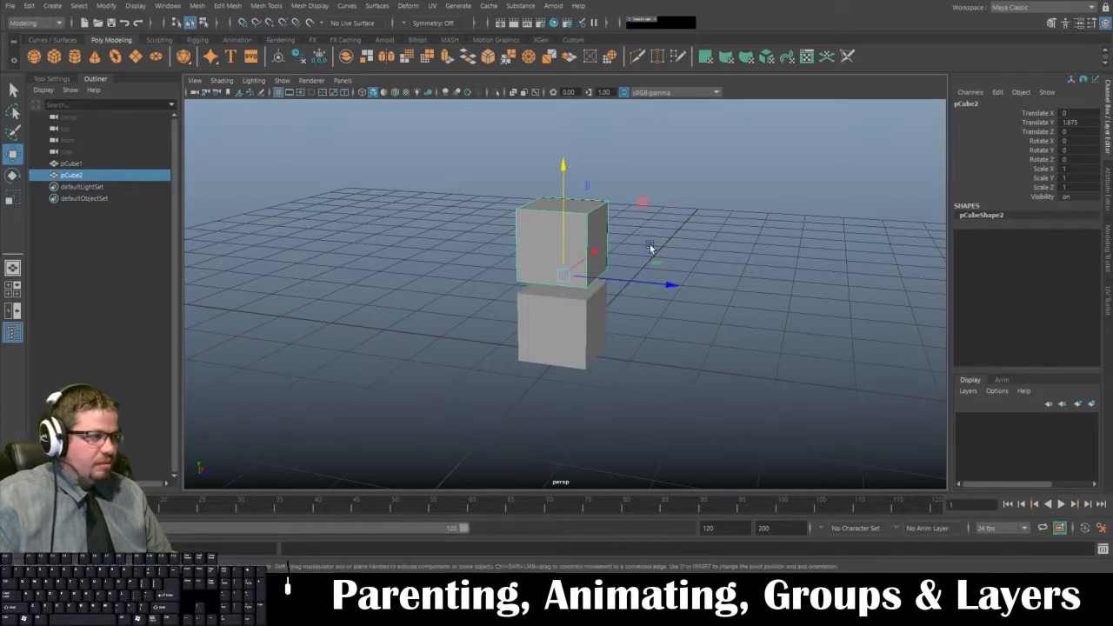
pyautogui.doubleClick(1082, 121)
pyautogui.write('1.5')
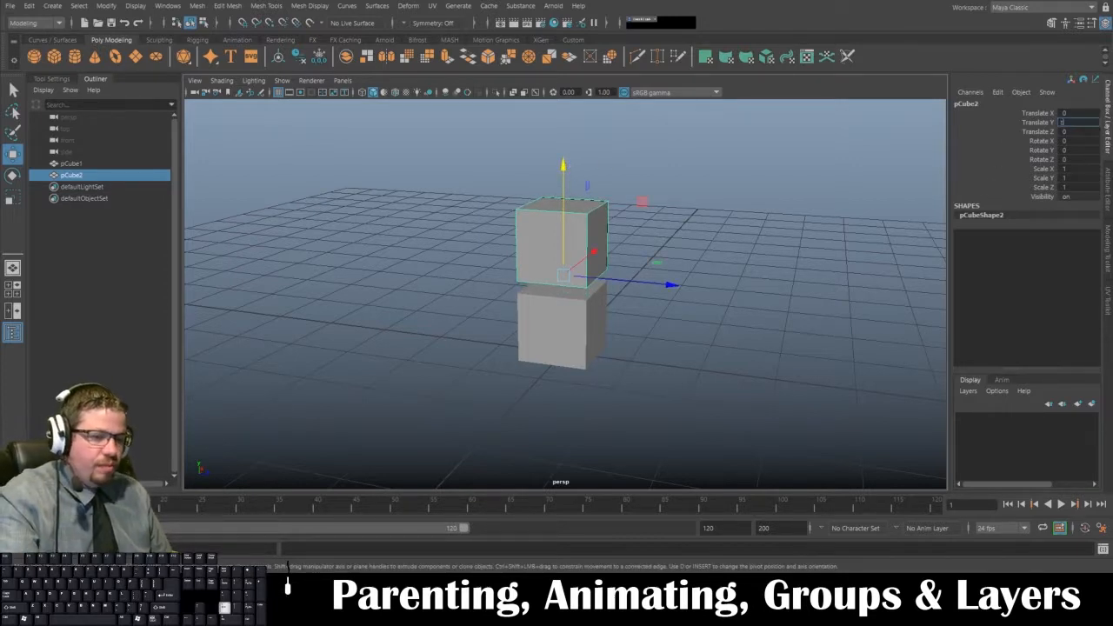
pyautogui.press('Return')
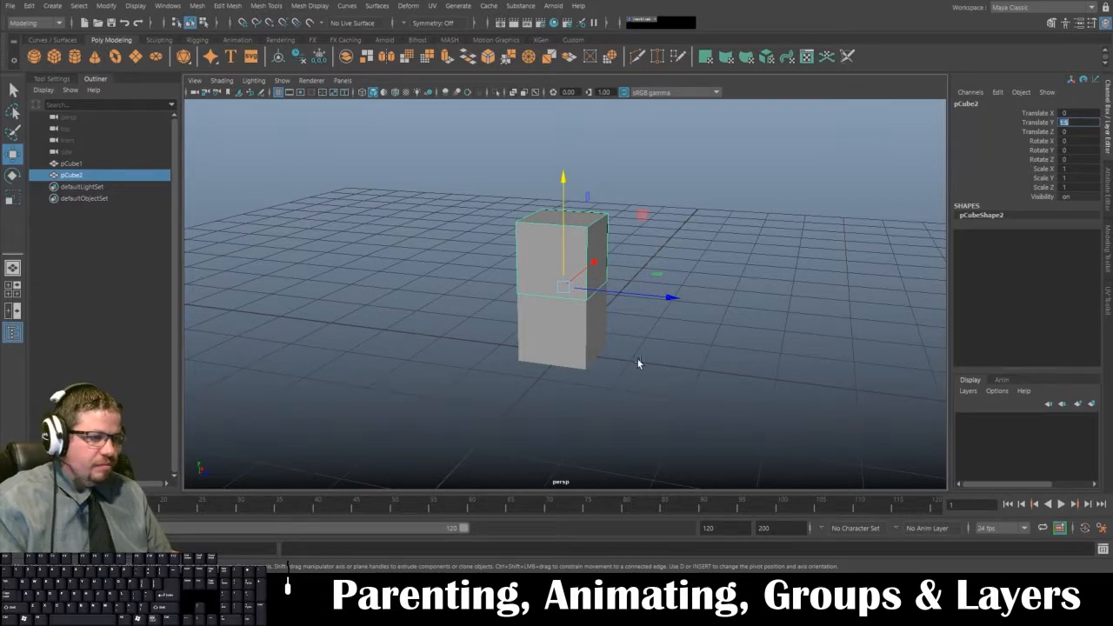
pyautogui.keyDown('alt'); pyautogui.moveTo(638, 360); pyautogui.dragTo(670, 353); pyautogui.keyUp('alt')
pyautogui.press('2')
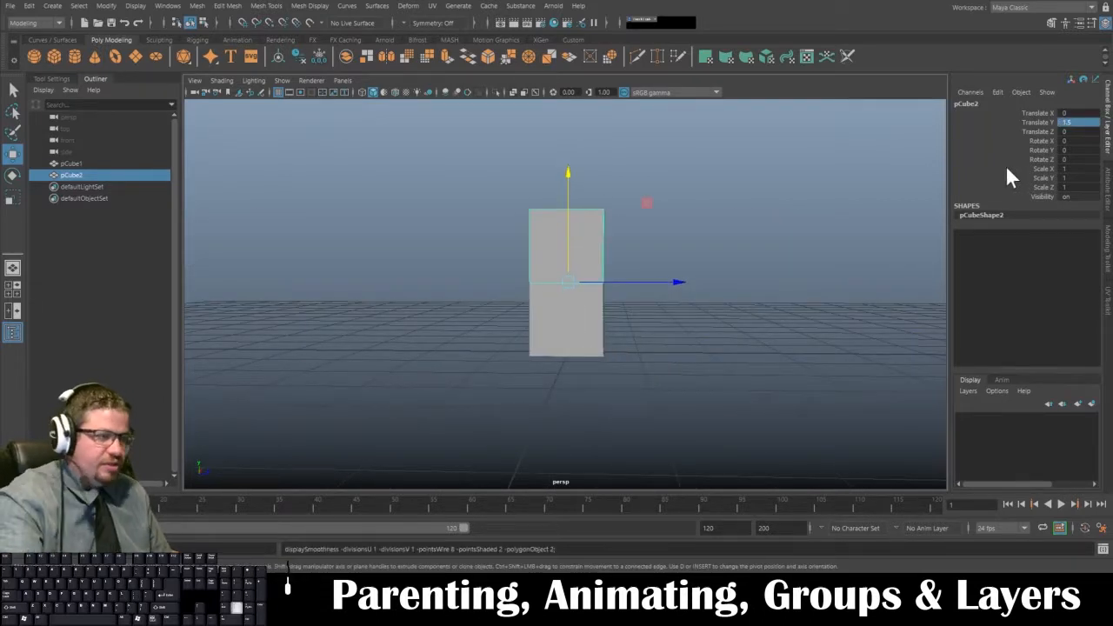
pyautogui.keyDown('alt'); pyautogui.moveTo(862, 203); pyautogui.dragTo(826, 208); pyautogui.keyUp('alt')
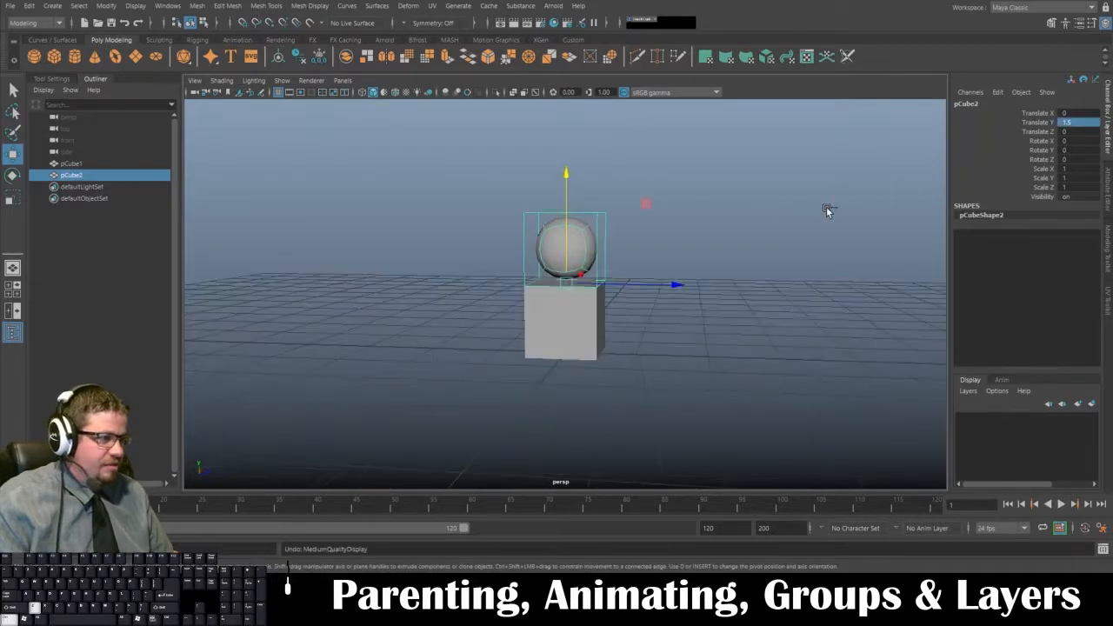
pyautogui.write('1')
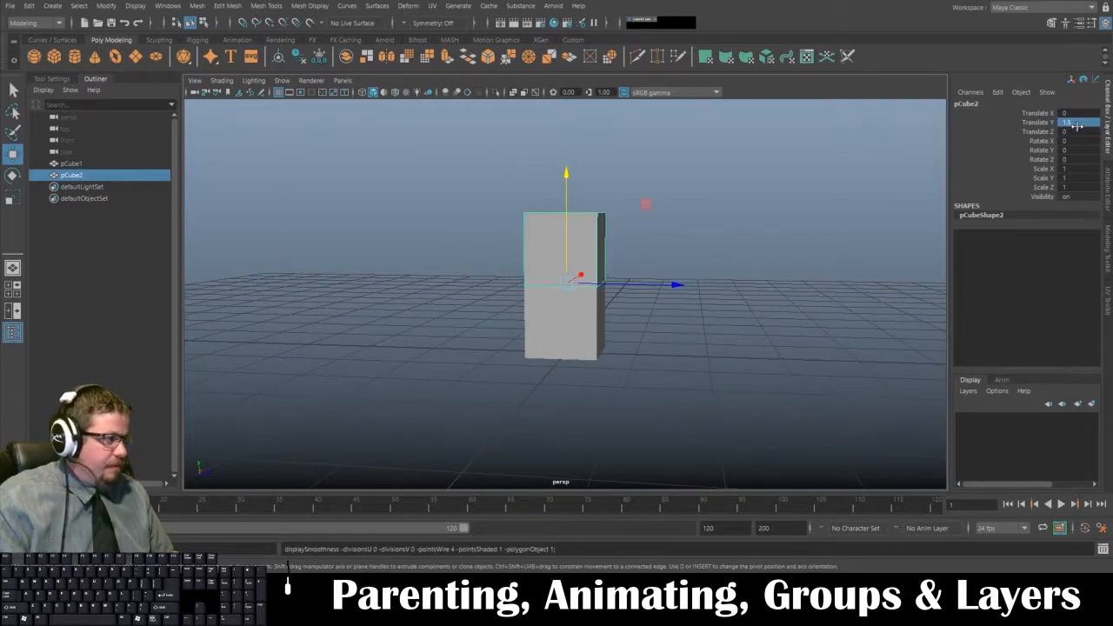
# Leave a gap between the two cubes by trying a Translate Y of 2 for the upper one and settling on 1.75
pyautogui.write('2')
pyautogui.press('Return')
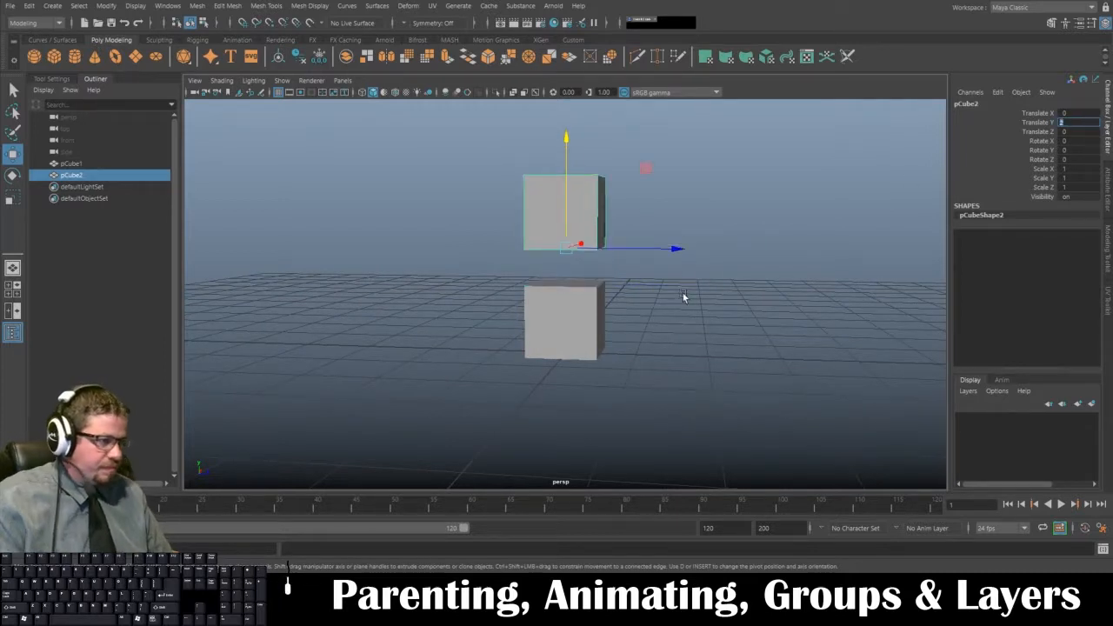
pyautogui.keyDown('alt'); pyautogui.moveTo(682, 298); pyautogui.dragTo(652, 308); pyautogui.keyUp('alt')
pyautogui.moveTo(569, 132); pyautogui.dragTo(566, 155)
pyautogui.doubleClick(1075, 123)
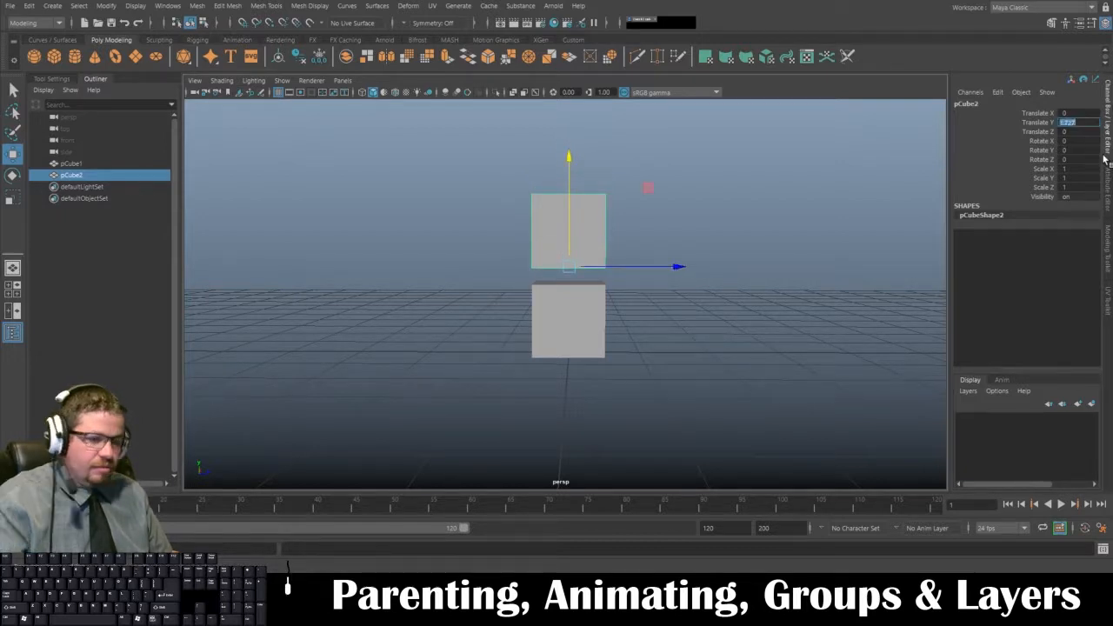
pyautogui.write('1.75')
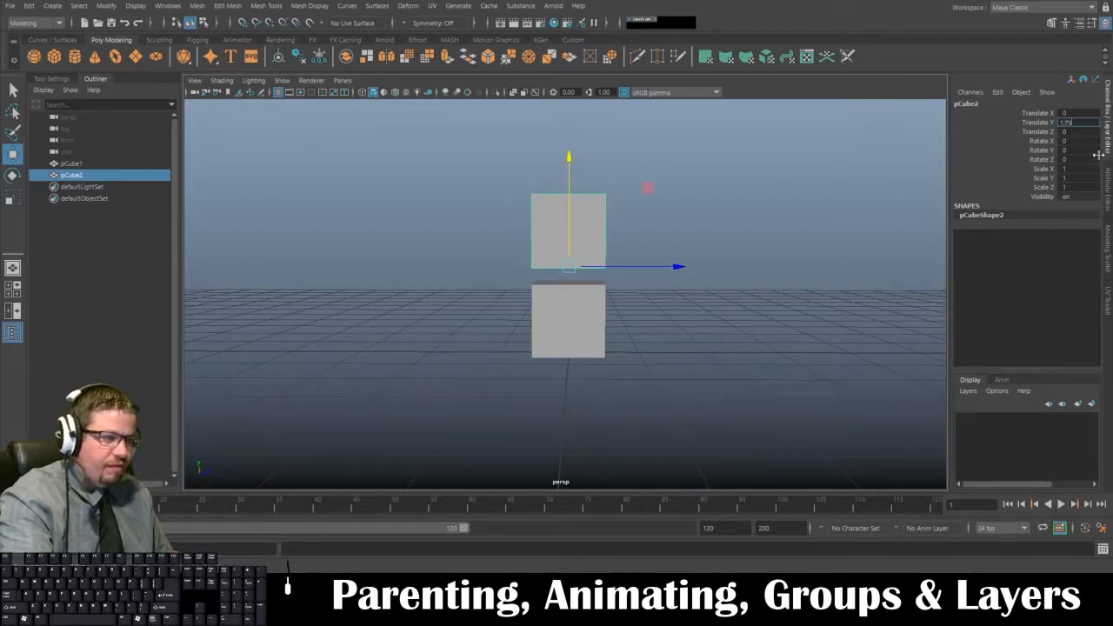
pyautogui.press('Return')
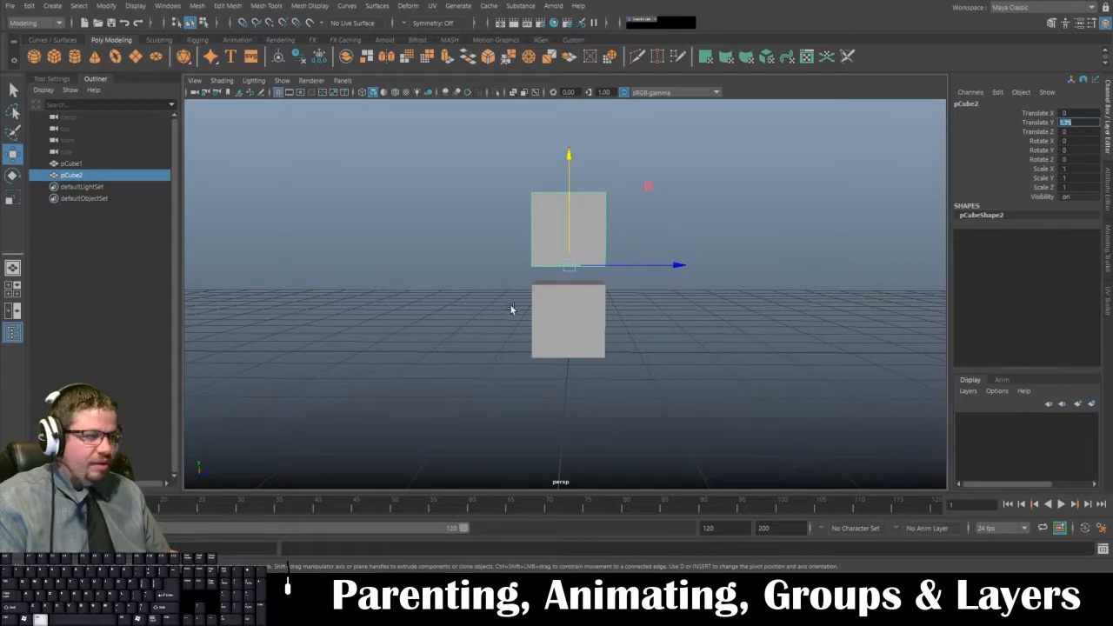
# Duplicate the upper cube with its transform three times, placing evenly spaced copies at Translate Y 3, 4.25 and 5.5
pyautogui.moveTo(512, 310)
pyautogui.keyDown('alt'); pyautogui.mouseDown()
pyautogui.moveTo(702, 318)
pyautogui.moveTo(759, 284)
pyautogui.moveTo(501, 313)
pyautogui.moveTo(644, 310)
pyautogui.moveTo(516, 311)
pyautogui.mouseUp(); pyautogui.keyUp('alt')
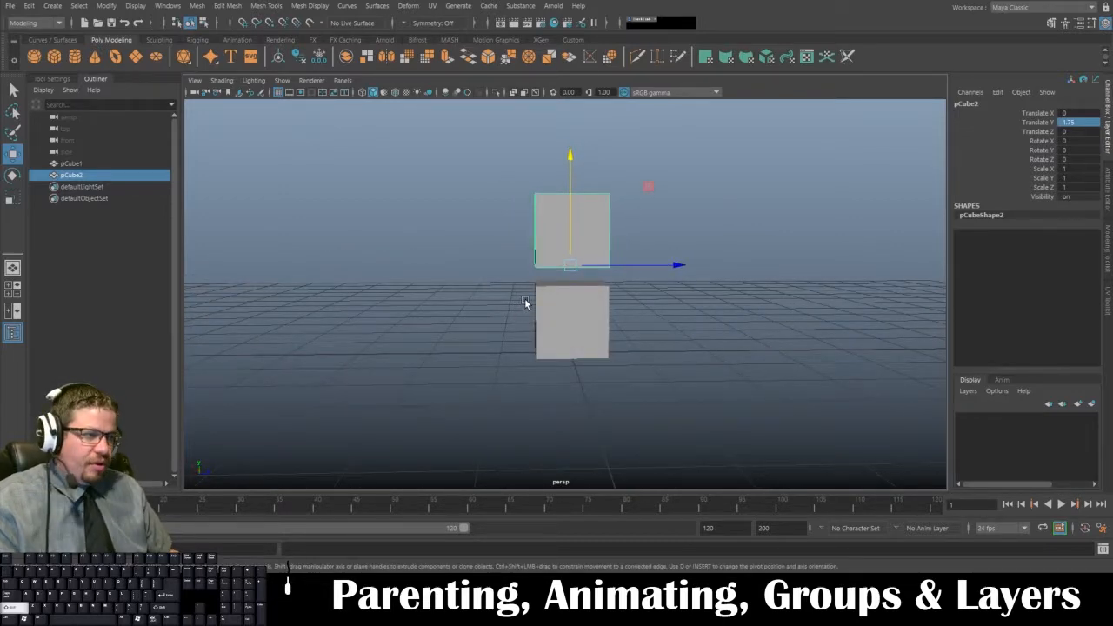
pyautogui.hotkey('shift', 'd')
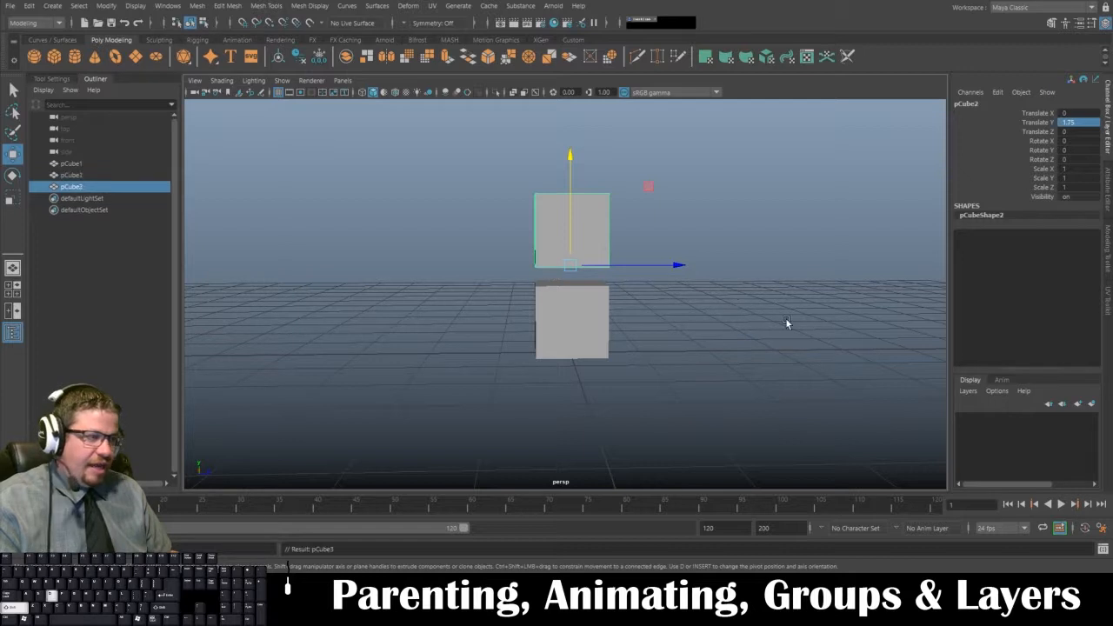
pyautogui.keyDown('alt'); pyautogui.moveTo(763, 250); pyautogui.dragTo(728, 327); pyautogui.keyUp('alt')
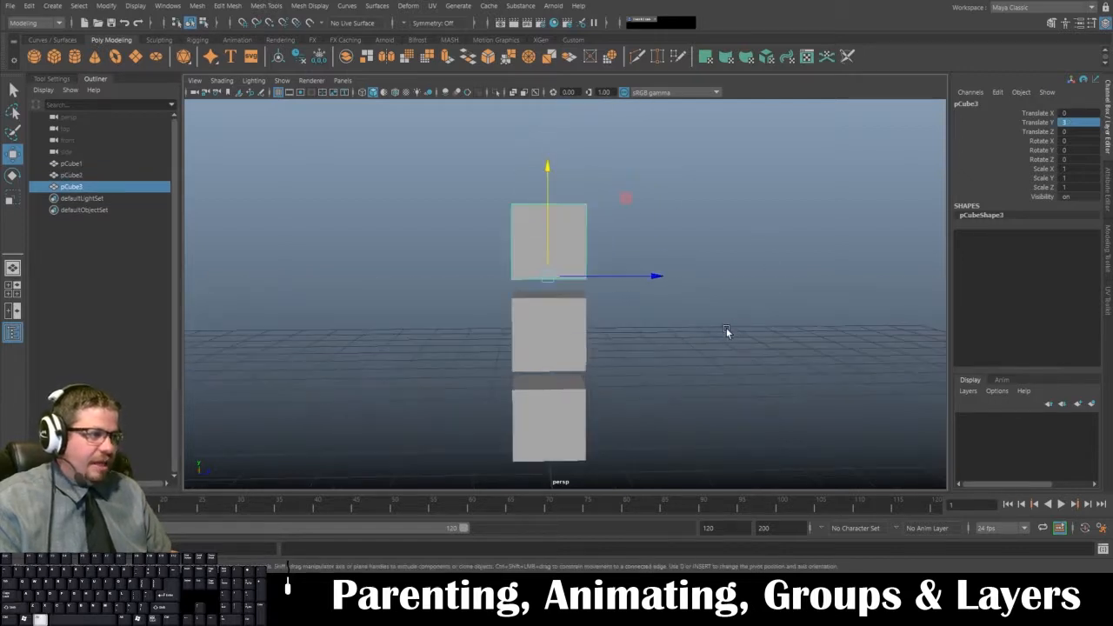
pyautogui.keyDown('alt'); pyautogui.moveTo(542, 319); pyautogui.dragTo(631, 354); pyautogui.keyUp('alt')
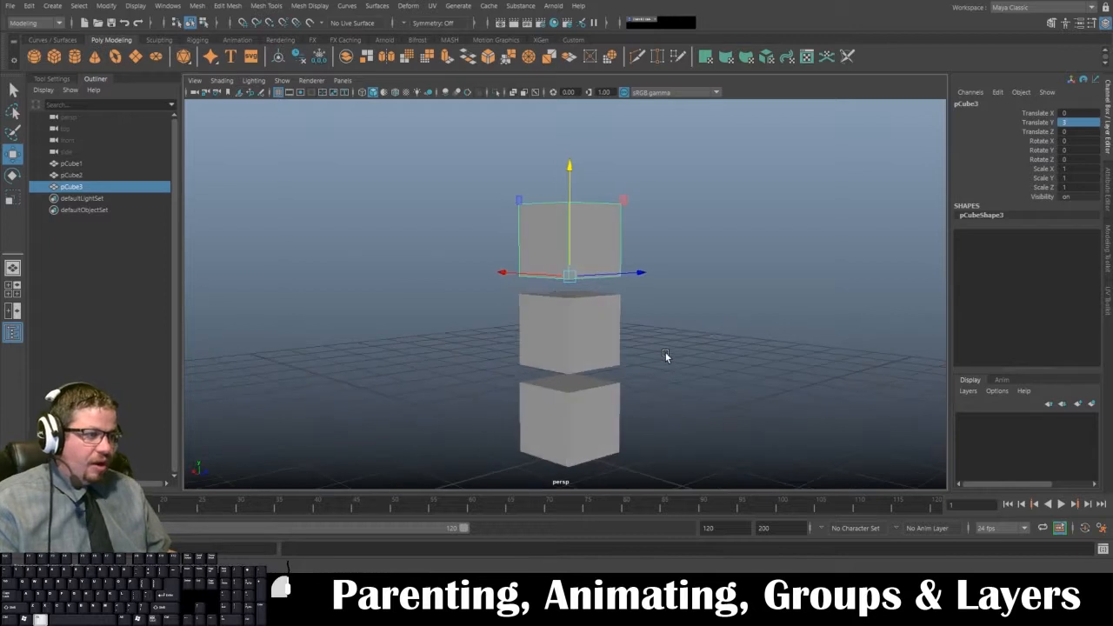
pyautogui.hotkey('shift', 'd')
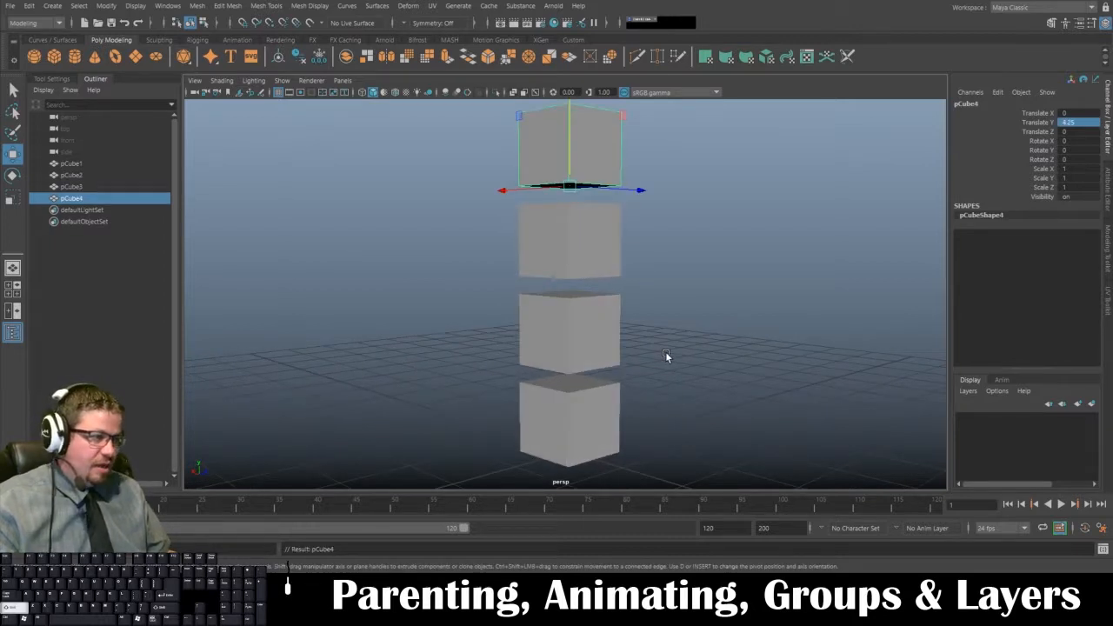
pyautogui.hotkey('shift', 'd')
# Select the stacked cubes one after another down the tower to check where each pivot sits
pyautogui.keyDown('alt'); pyautogui.moveTo(683, 293); pyautogui.dragTo(683, 351, button='middle'); pyautogui.keyUp('alt')
pyautogui.keyDown('alt'); pyautogui.moveTo(683, 350); pyautogui.dragTo(578, 183, button='right'); pyautogui.keyUp('alt')
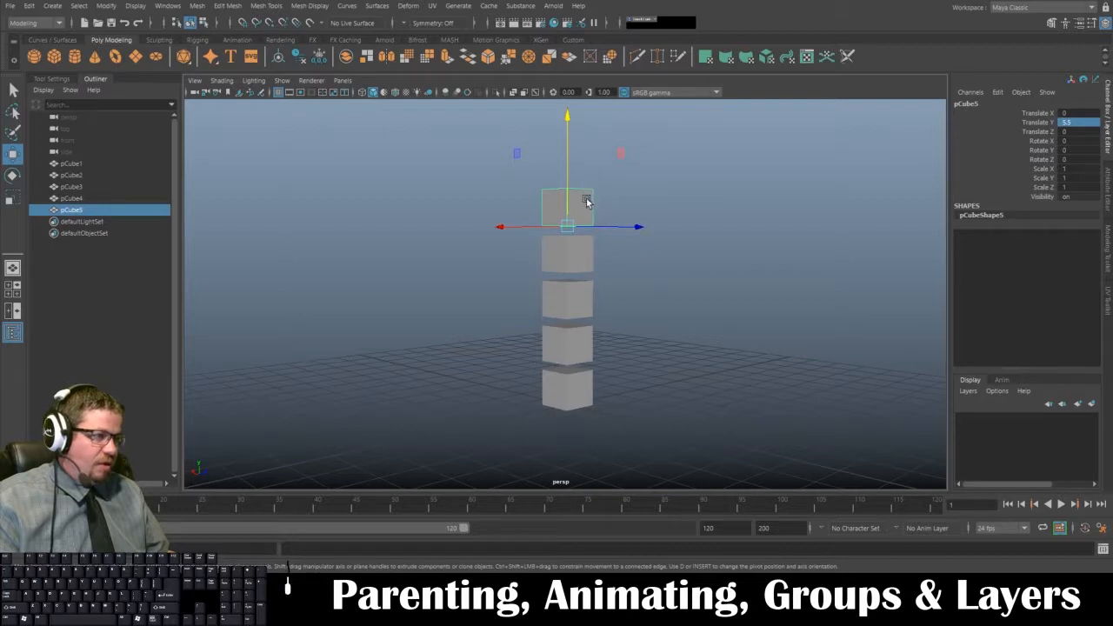
pyautogui.click(581, 258)
pyautogui.click(582, 300)
pyautogui.click(604, 376)
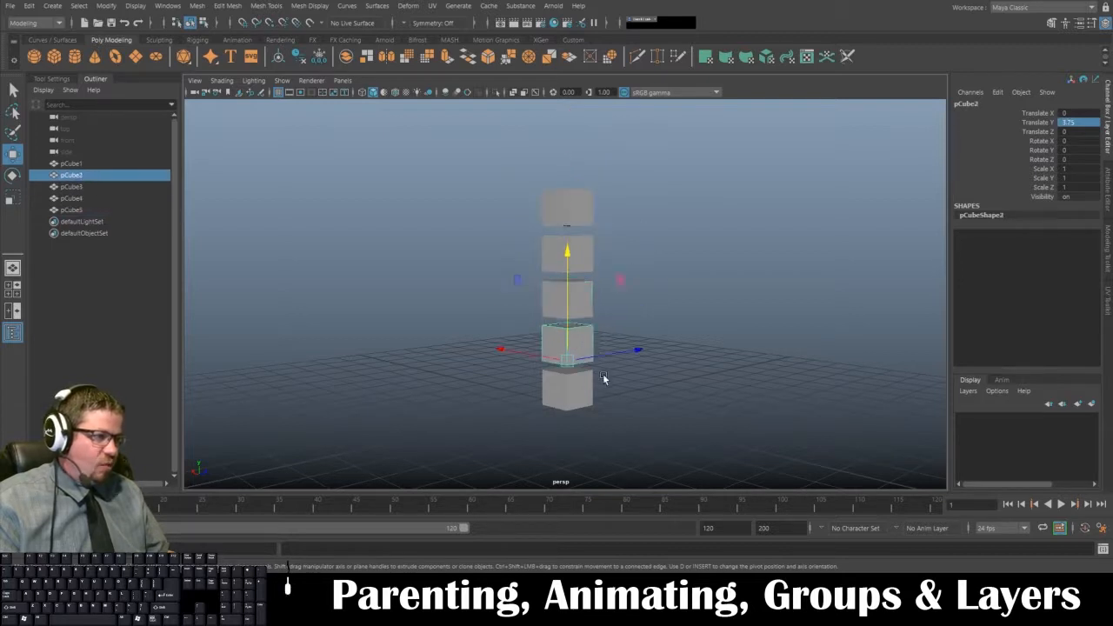
pyautogui.click(589, 387)
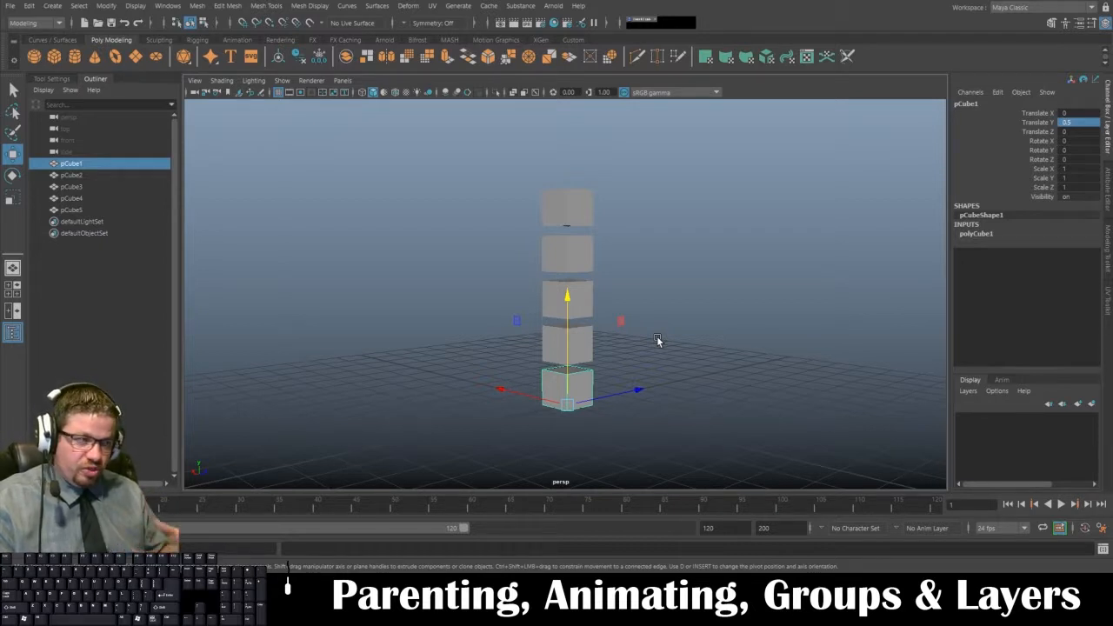
pyautogui.click(28, 6)
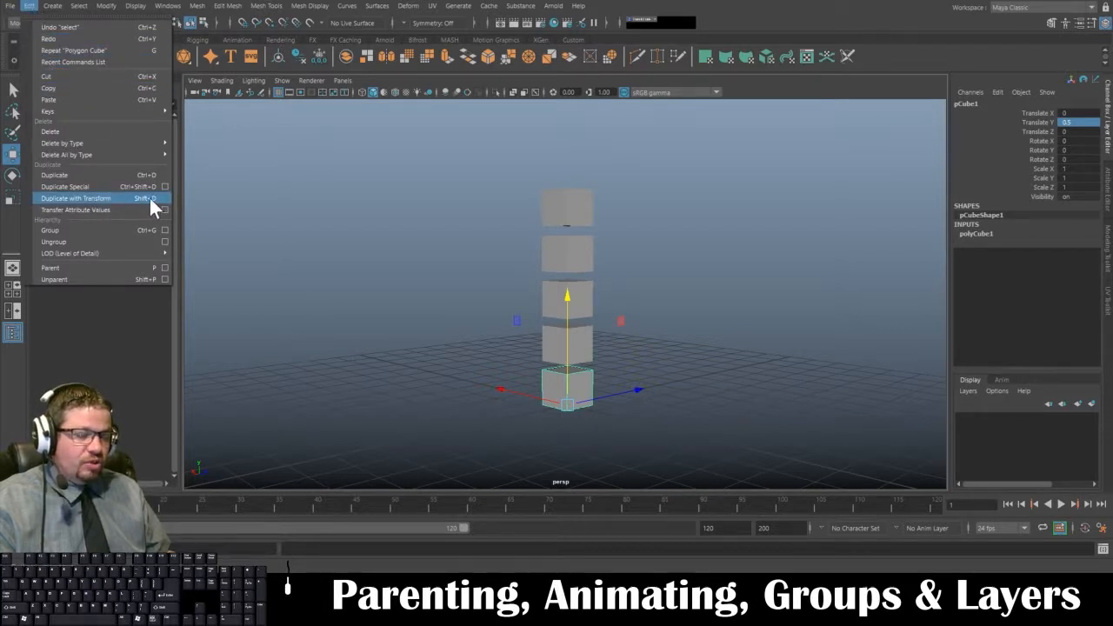
pyautogui.click(479, 328)
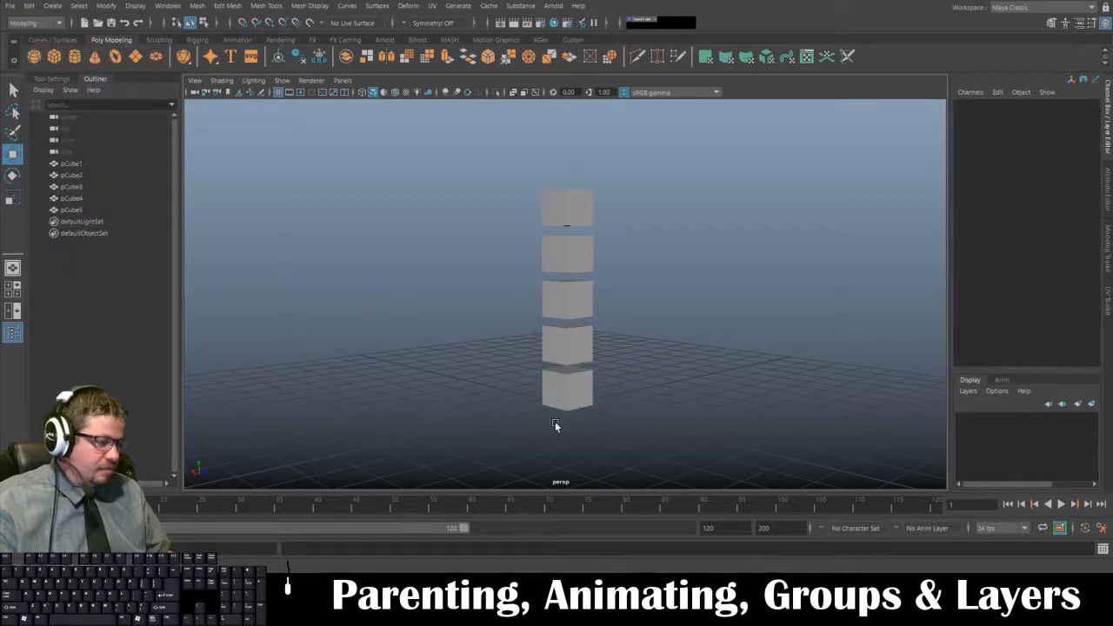
# Duplicate the tower's bottom cube and move the copy out from the tower along Z to a Translate Z of 4
pyautogui.click(565, 396)
pyautogui.keyDown('alt'); pyautogui.moveTo(611, 423); pyautogui.dragTo(568, 453); pyautogui.keyUp('alt')
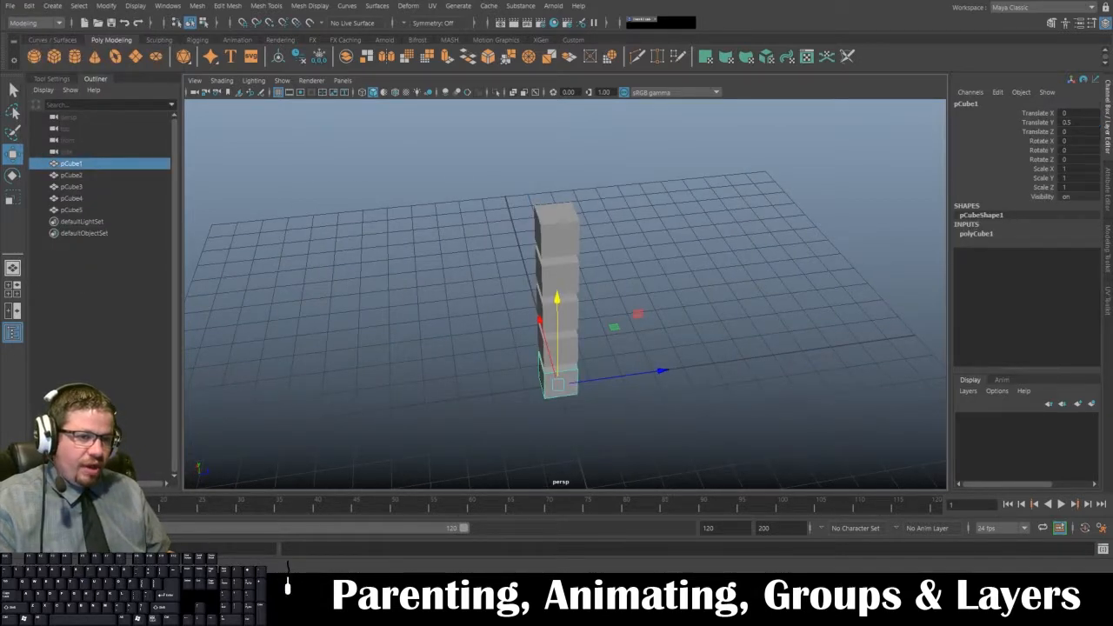
pyautogui.click(660, 430)
pyautogui.click(556, 389)
pyautogui.keyDown('alt'); pyautogui.moveTo(539, 404); pyautogui.dragTo(484, 425); pyautogui.keyUp('alt')
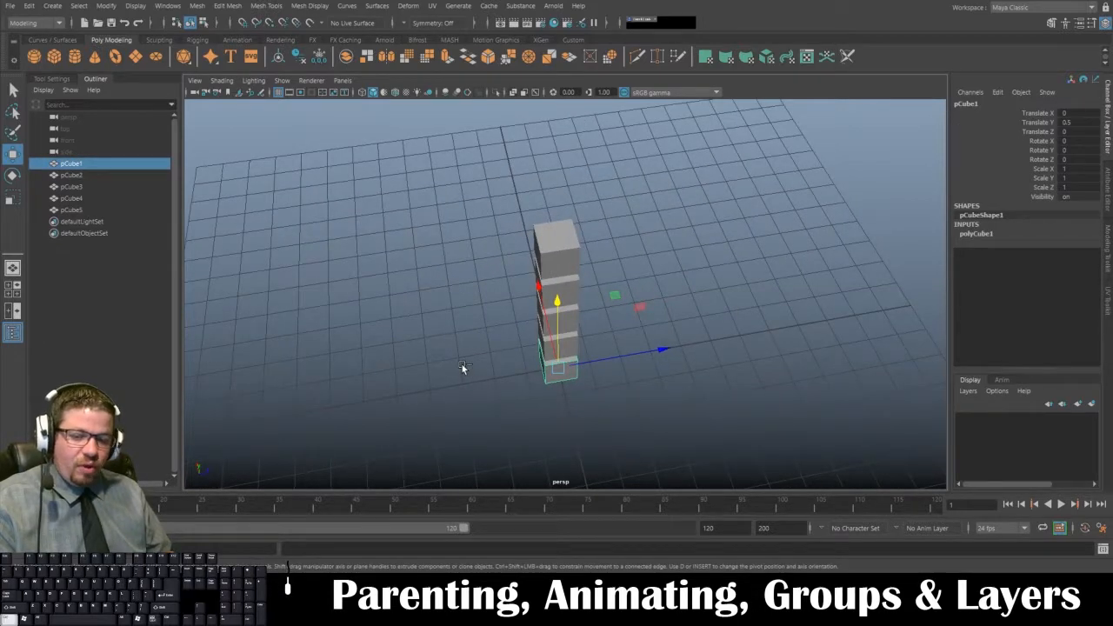
pyautogui.hotkey('ctrl', 'd')
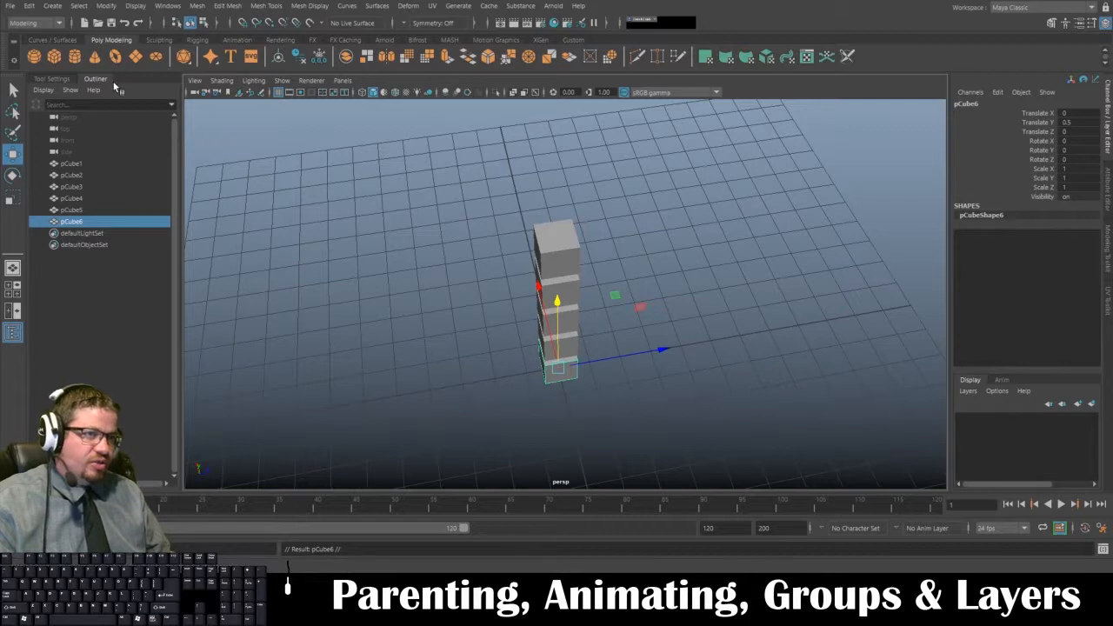
pyautogui.moveTo(663, 349); pyautogui.dragTo(696, 344)
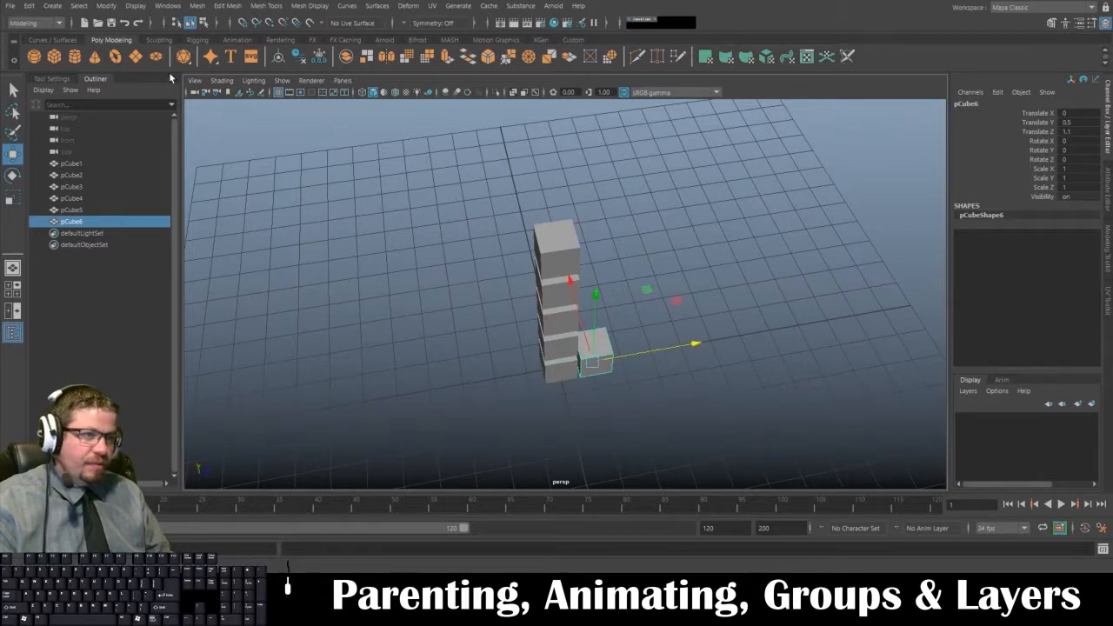
pyautogui.click(31, 7)
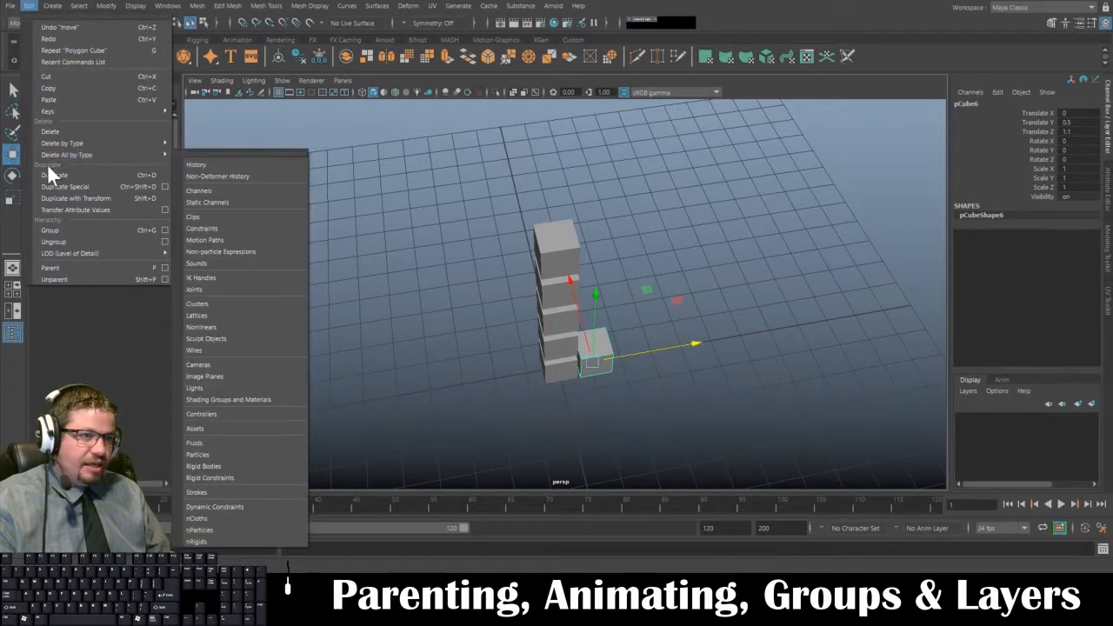
pyautogui.click(734, 244)
pyautogui.click(608, 352)
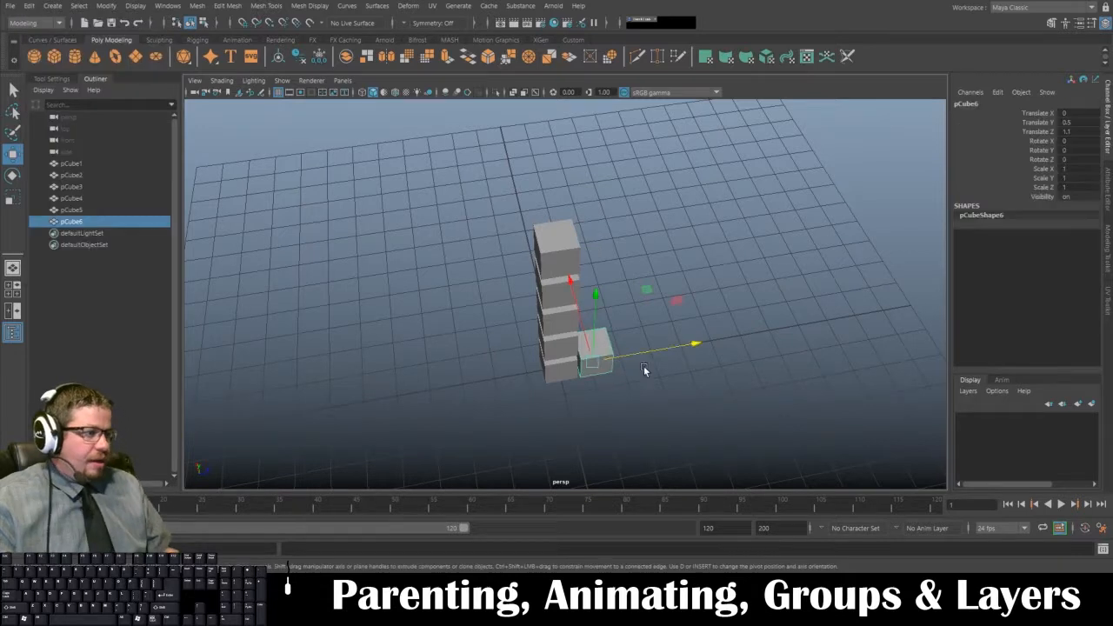
pyautogui.moveTo(691, 345); pyautogui.dragTo(721, 348)
pyautogui.moveTo(754, 348); pyautogui.dragTo(668, 349)
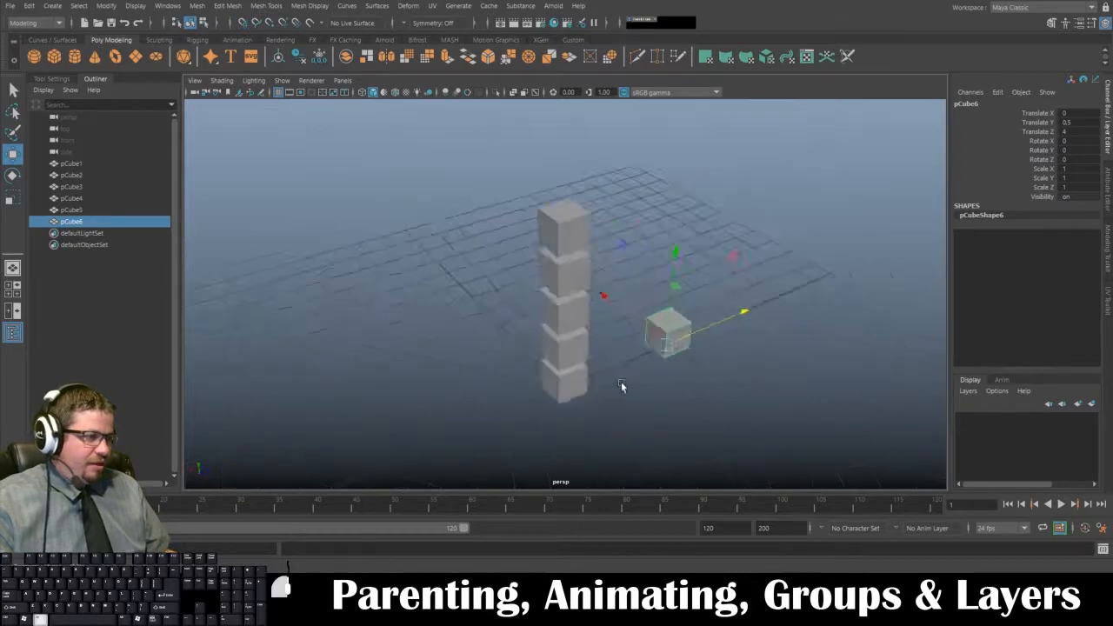
# Move the pivot of the offset cube along Z back to the base of the tower
pyautogui.moveTo(621, 382)
pyautogui.keyDown('alt'); pyautogui.mouseDown()
pyautogui.moveTo(669, 423)
pyautogui.moveTo(648, 395)
pyautogui.moveTo(571, 363)
pyautogui.moveTo(623, 366)
pyautogui.mouseUp(); pyautogui.keyUp('alt')
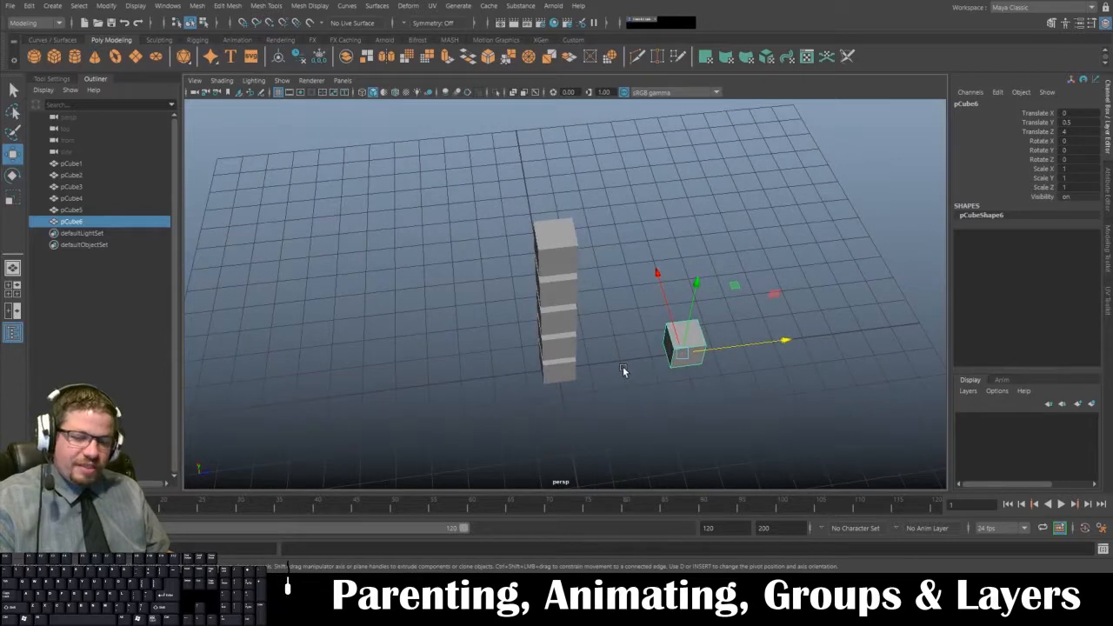
pyautogui.press('d')
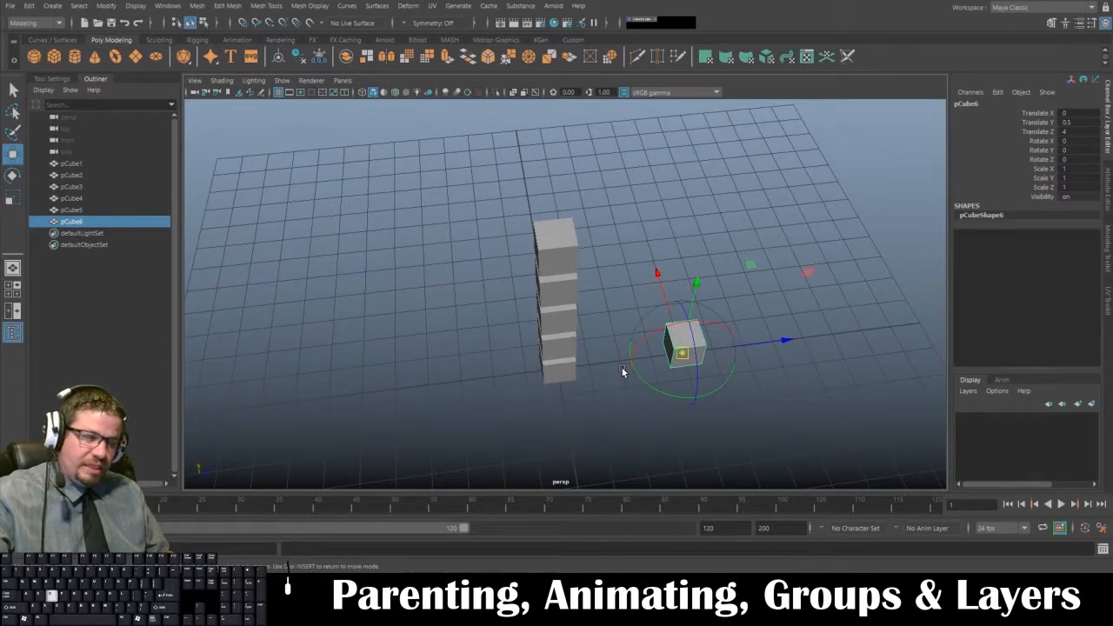
pyautogui.moveTo(790, 346); pyautogui.dragTo(566, 383)
pyautogui.press('d')
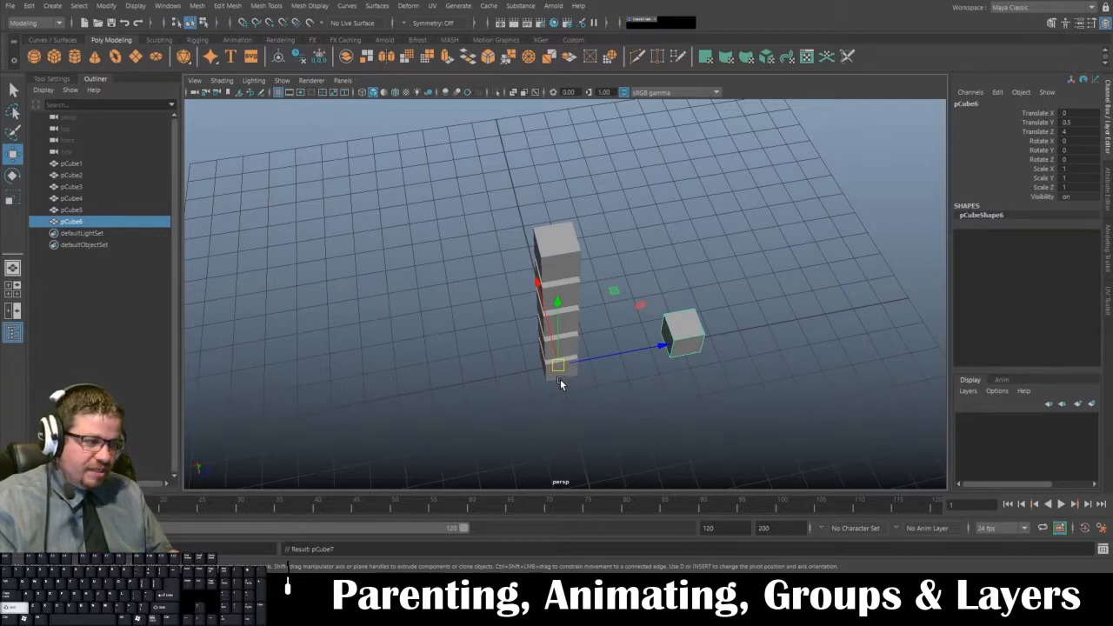
# Duplicate the offset cube and swing the copy around the tower with a Rotate Y of -20
pyautogui.hotkey('ctrl', 'd')
pyautogui.press('e')
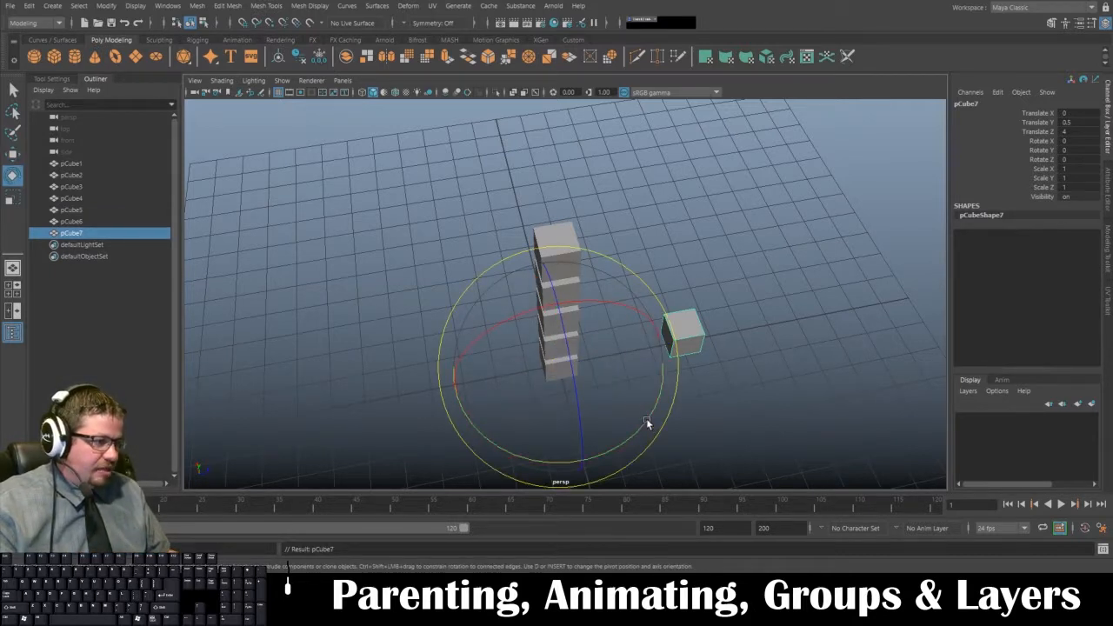
pyautogui.moveTo(643, 423); pyautogui.dragTo(620, 463)
pyautogui.click(1079, 150)
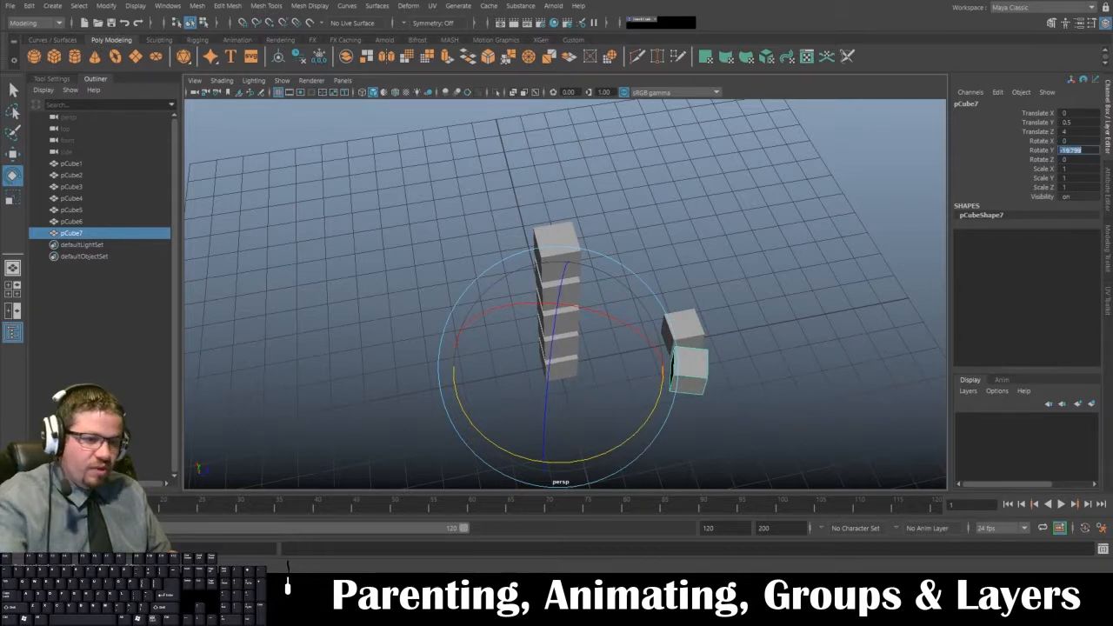
pyautogui.write('-20')
pyautogui.press('Return')
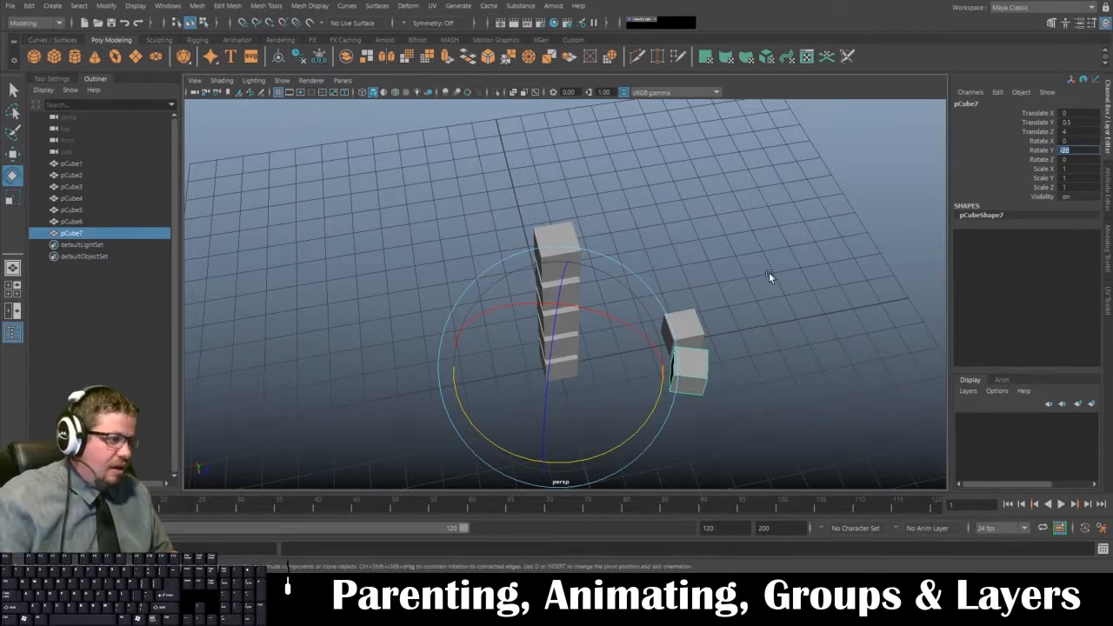
# Duplicate the rotated cube with its transform 16 times to complete a ring of cubes around the tower in 20-degree steps
pyautogui.keyDown('alt'); pyautogui.moveTo(760, 310); pyautogui.dragTo(795, 298); pyautogui.keyUp('alt')
pyautogui.hotkey('shift', 'd')
pyautogui.hotkey('shift', 'd')
pyautogui.hotkey('shift', 'd')
pyautogui.hotkey('shift', 'd')
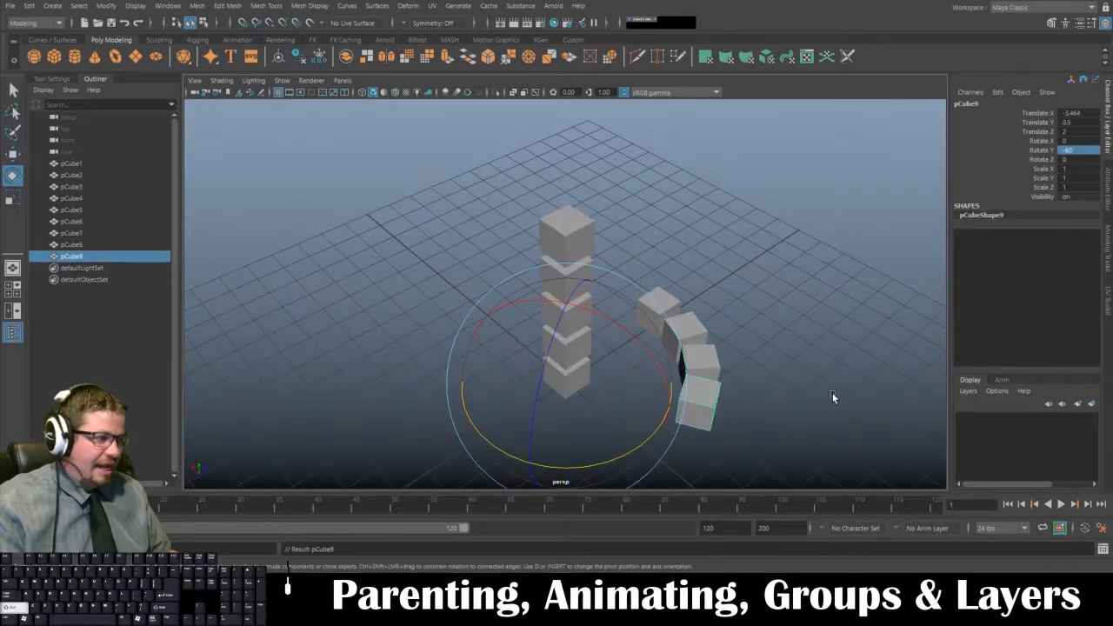
pyautogui.hotkey('shift', 'd')
pyautogui.hotkey('shift', 'd')
pyautogui.hotkey('shift', 'd')
pyautogui.hotkey('shift', 'd')
pyautogui.hotkey('shift', 'd')
pyautogui.hotkey('shift', 'd')
pyautogui.hotkey('shift', 'd')
pyautogui.hotkey('shift', 'd')
pyautogui.hotkey('shift', 'd')
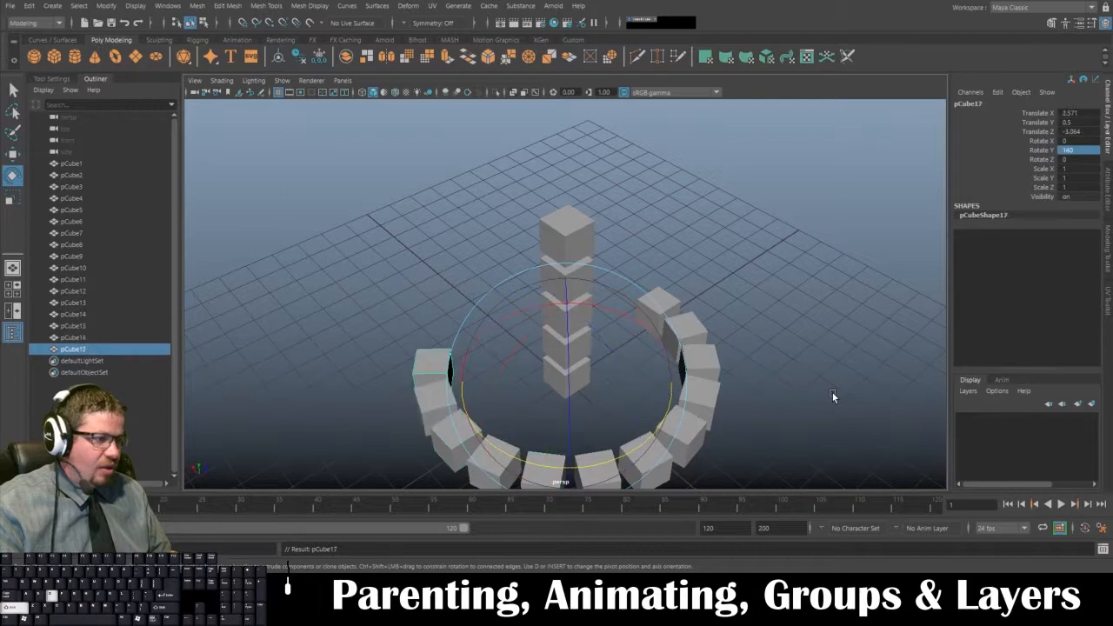
pyautogui.hotkey('shift', 'd')
pyautogui.hotkey('shift', 'd')
pyautogui.hotkey('shift', 'd')
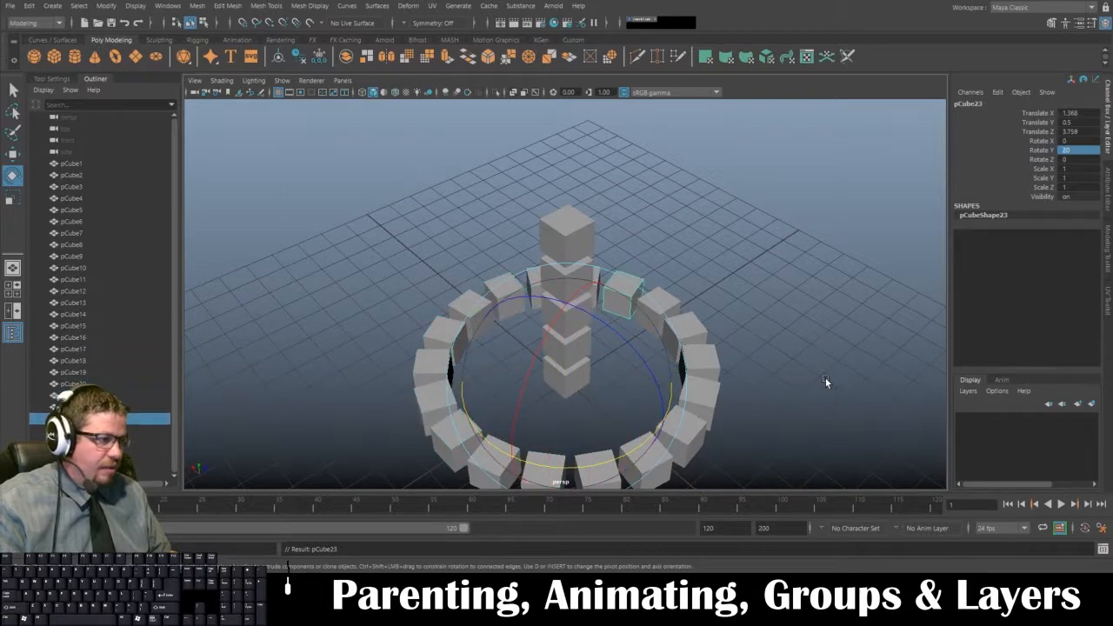
pyautogui.keyDown('alt'); pyautogui.moveTo(825, 377); pyautogui.dragTo(442, 385); pyautogui.keyUp('alt')
pyautogui.click(754, 309)
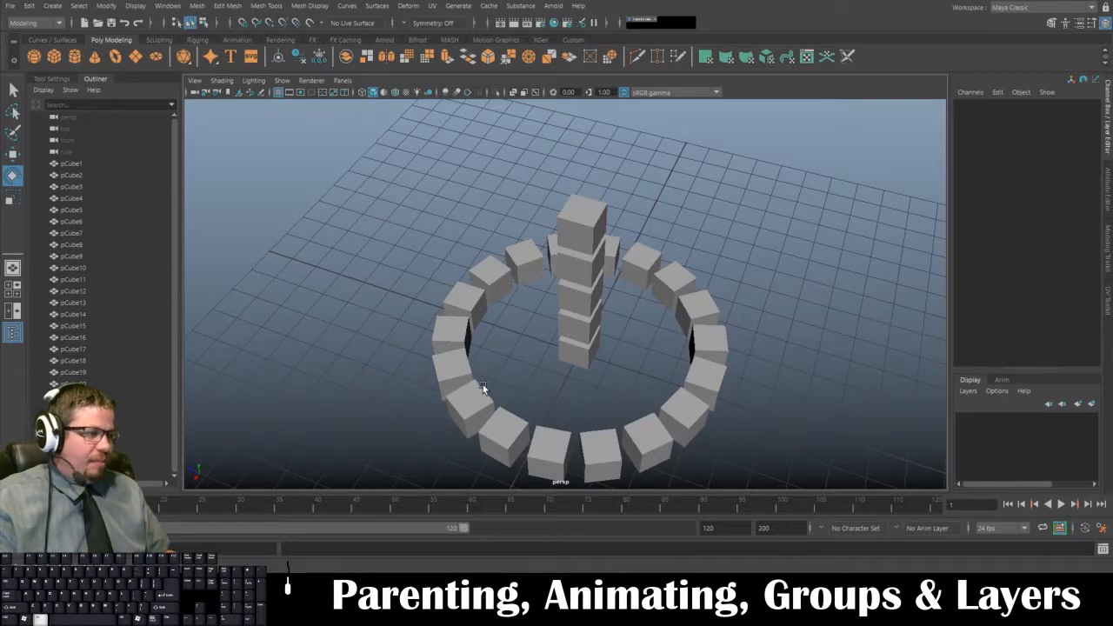
# Select all 18 cubes of the ring one after another, leaving the tower's cubes out of the selection
pyautogui.keyDown('alt'); pyautogui.moveTo(483, 385); pyautogui.dragTo(641, 394); pyautogui.keyUp('alt')
pyautogui.keyDown('alt'); pyautogui.scroll(-3, 554, 351); pyautogui.keyUp('alt')
pyautogui.keyDown('alt'); pyautogui.moveTo(554, 351); pyautogui.dragTo(577, 347); pyautogui.keyUp('alt')
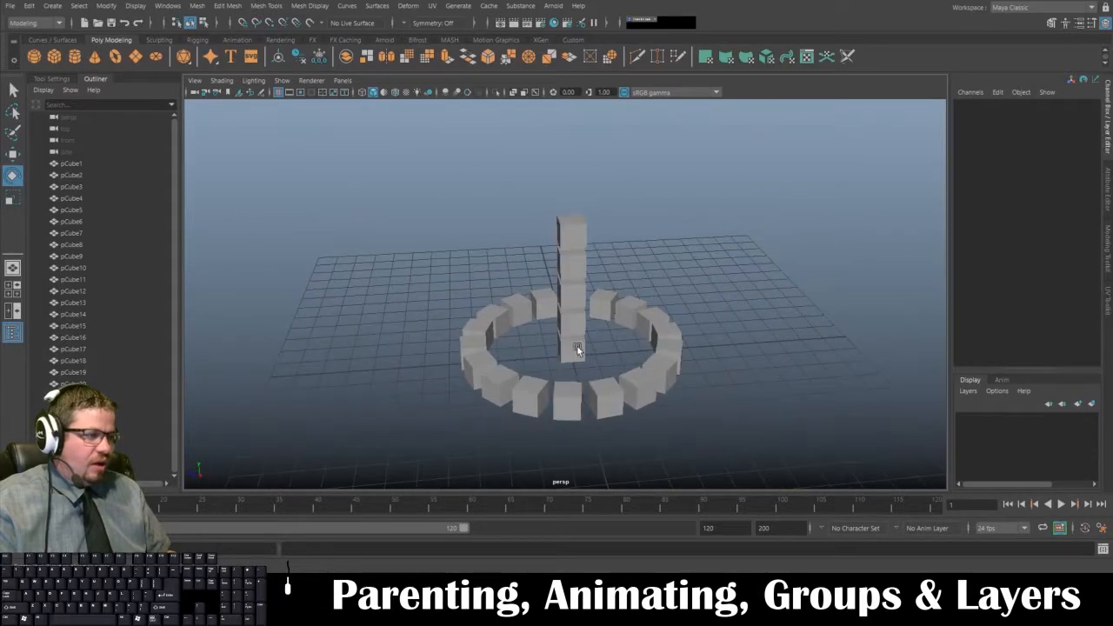
pyautogui.click(561, 400)
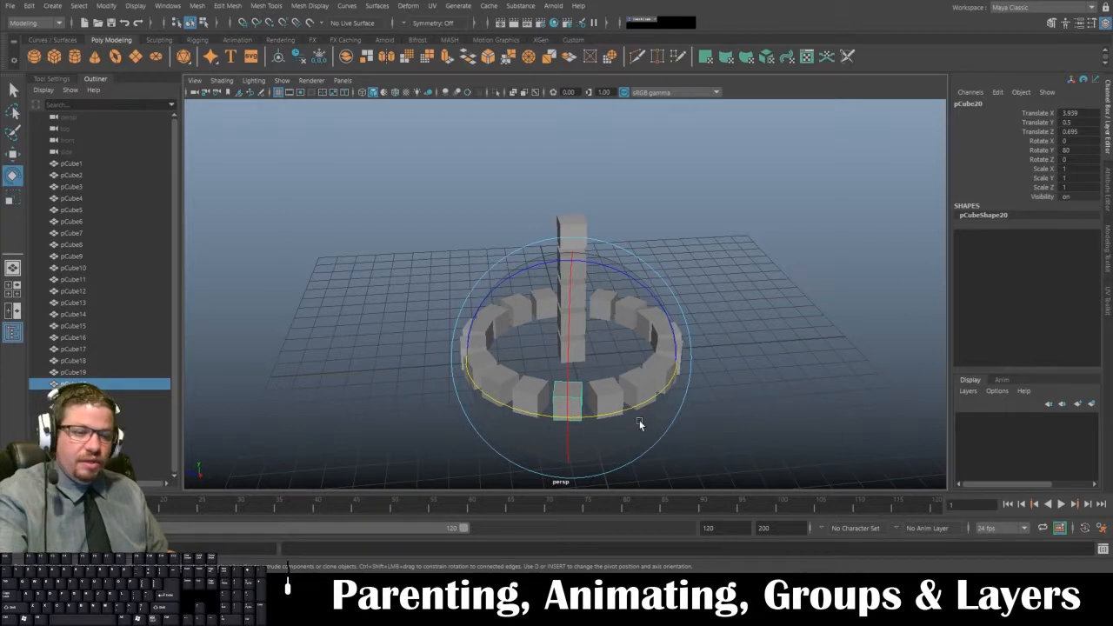
pyautogui.press('-')
pyautogui.press('-')
pyautogui.keyDown('alt'); pyautogui.moveTo(638, 422); pyautogui.dragTo(609, 417); pyautogui.keyUp('alt')
pyautogui.keyDown('shift'); pyautogui.click(609, 418); pyautogui.keyUp('shift')
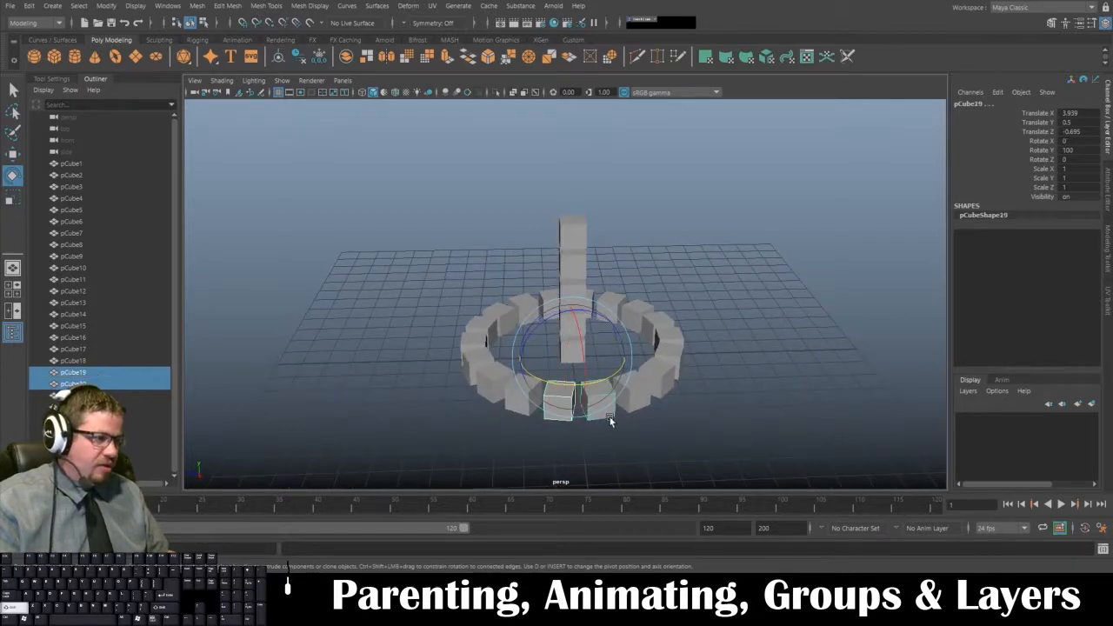
pyautogui.keyDown('shift'); pyautogui.click(635, 393); pyautogui.keyUp('shift')
pyautogui.keyDown('shift'); pyautogui.click(665, 374); pyautogui.keyUp('shift')
pyautogui.keyDown('shift'); pyautogui.click(674, 347); pyautogui.keyUp('shift')
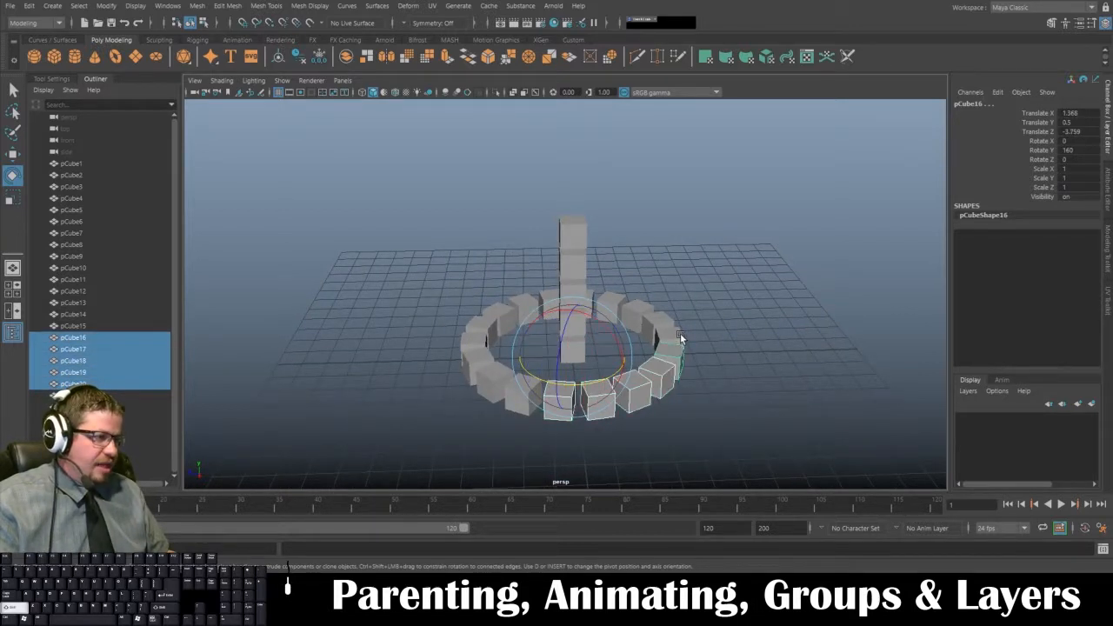
pyautogui.keyDown('shift'); pyautogui.click(679, 333); pyautogui.keyUp('shift')
pyautogui.keyDown('shift'); pyautogui.click(665, 319); pyautogui.keyUp('shift')
pyautogui.keyDown('alt'); pyautogui.moveTo(665, 319); pyautogui.dragTo(672, 393); pyautogui.keyUp('alt')
pyautogui.keyDown('shift'); pyautogui.click(683, 340); pyautogui.keyUp('shift')
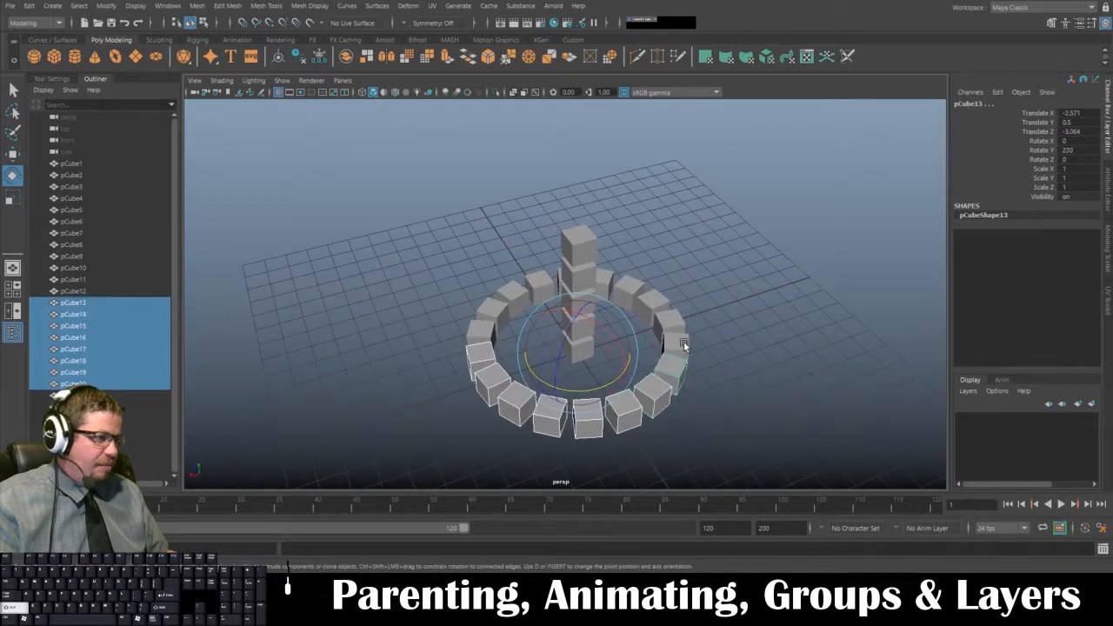
pyautogui.keyDown('shift'); pyautogui.click(670, 320); pyautogui.keyUp('shift')
pyautogui.keyDown('shift'); pyautogui.click(659, 304); pyautogui.keyUp('shift')
pyautogui.keyDown('shift'); pyautogui.click(653, 291); pyautogui.keyUp('shift')
pyautogui.keyDown('alt'); pyautogui.moveTo(653, 291); pyautogui.dragTo(671, 379); pyautogui.keyUp('alt')
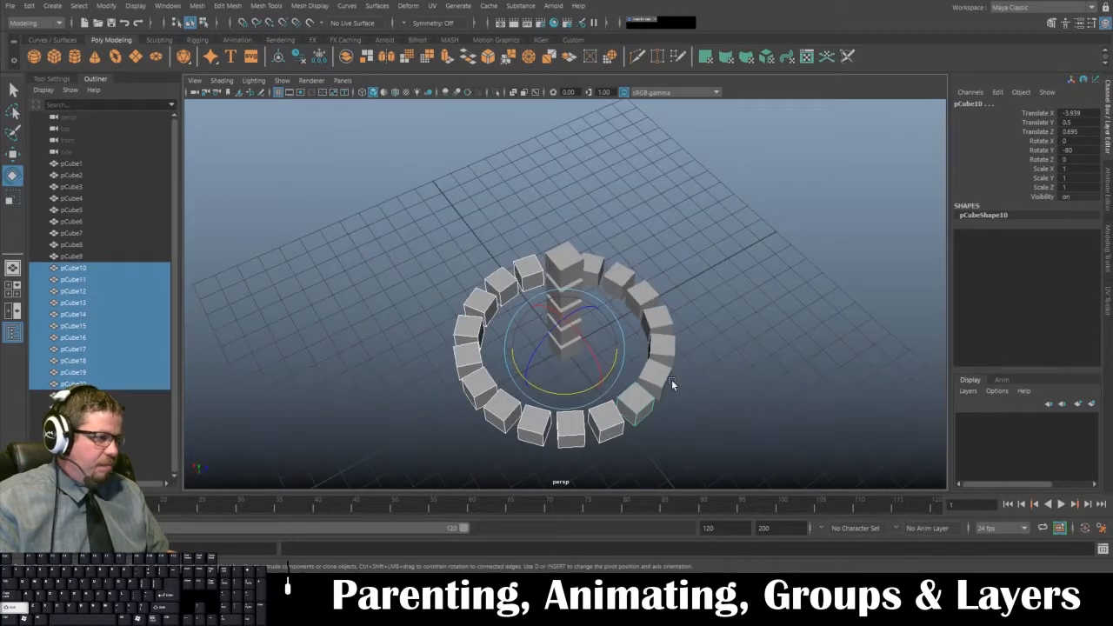
pyautogui.keyDown('shift'); pyautogui.click(667, 369); pyautogui.keyUp('shift')
pyautogui.keyDown('shift'); pyautogui.click(671, 348); pyautogui.keyUp('shift')
pyautogui.keyDown('shift'); pyautogui.click(661, 319); pyautogui.keyUp('shift')
pyautogui.keyDown('shift'); pyautogui.click(650, 297); pyautogui.keyUp('shift')
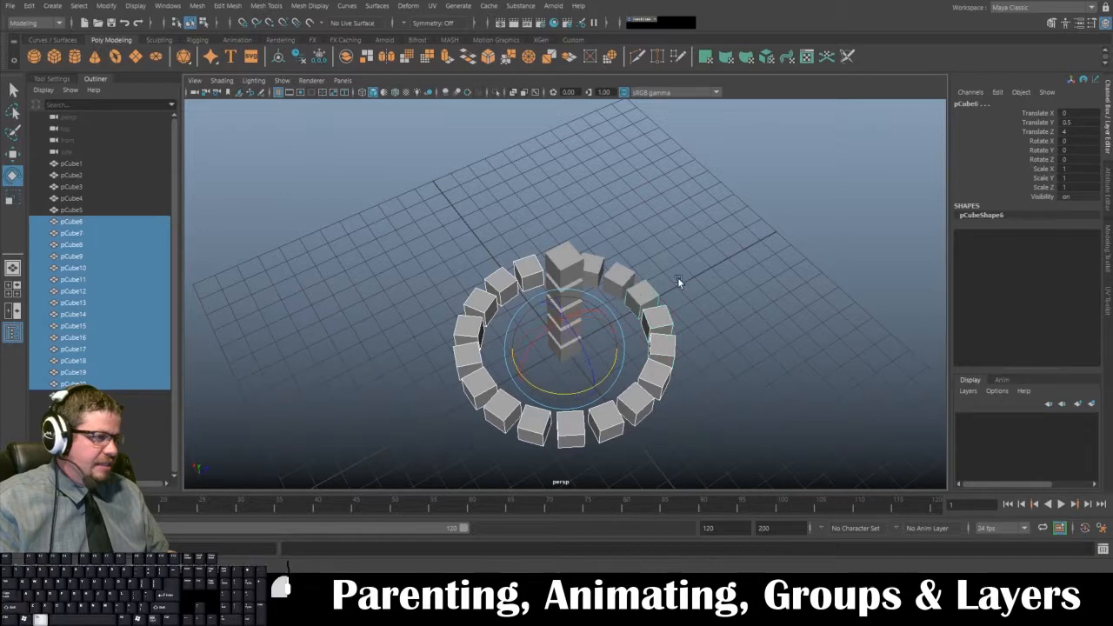
pyautogui.keyDown('alt'); pyautogui.moveTo(677, 277); pyautogui.dragTo(638, 341); pyautogui.keyUp('alt')
pyautogui.keyDown('shift'); pyautogui.click(652, 364); pyautogui.keyUp('shift')
pyautogui.keyDown('shift'); pyautogui.click(647, 329); pyautogui.keyUp('shift')
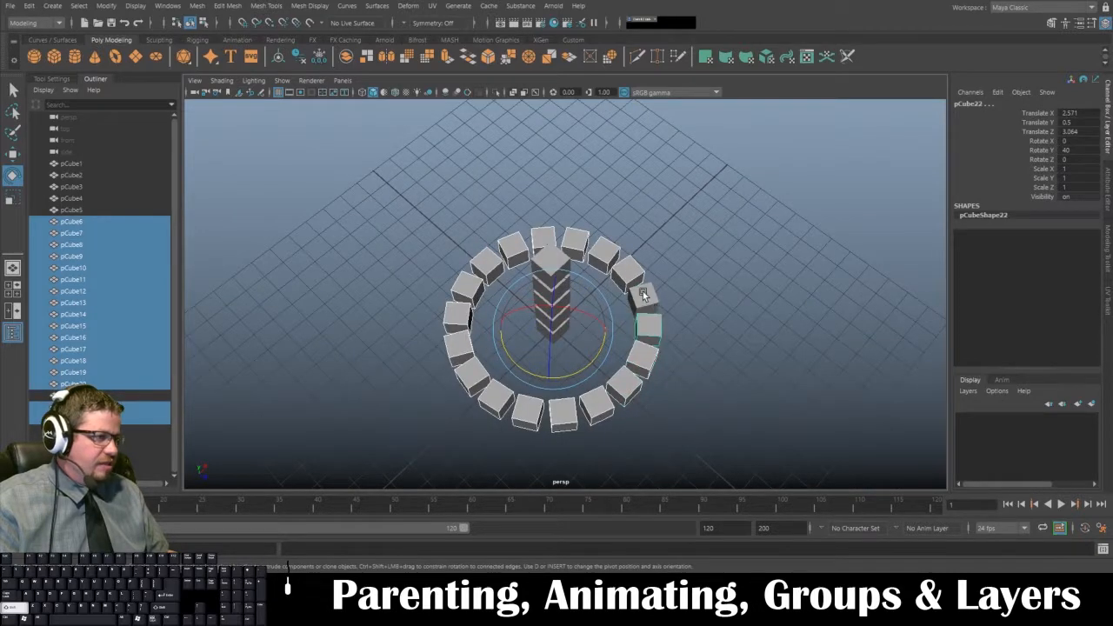
pyautogui.keyDown('shift'); pyautogui.click(643, 296); pyautogui.keyUp('shift')
pyautogui.keyDown('alt'); pyautogui.moveTo(644, 296); pyautogui.dragTo(715, 393); pyautogui.keyUp('alt')
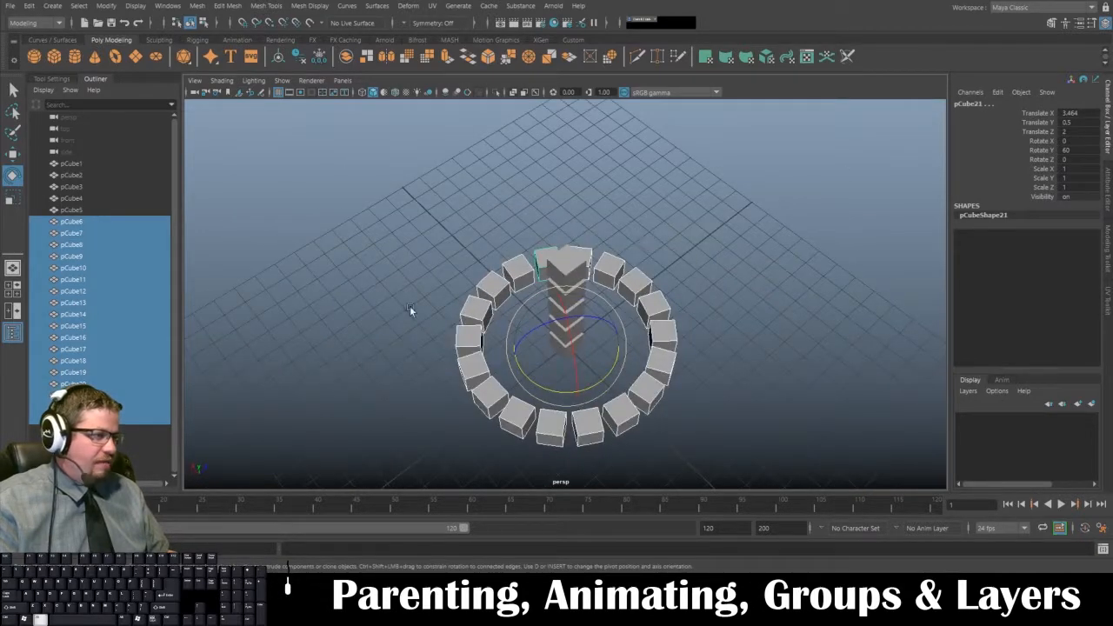
# Create a display layer from the selected ring cubes and name it Cubes_Circular_Shape_Layer
pyautogui.keyDown('alt'); pyautogui.moveTo(653, 371); pyautogui.dragTo(739, 352); pyautogui.keyUp('alt')
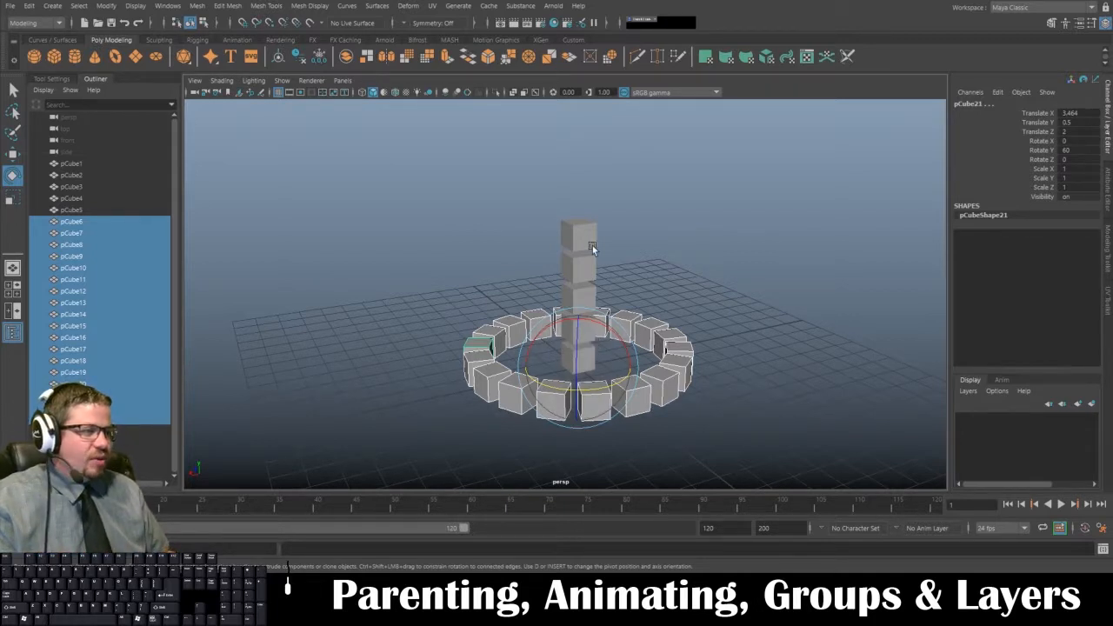
pyautogui.click(968, 391)
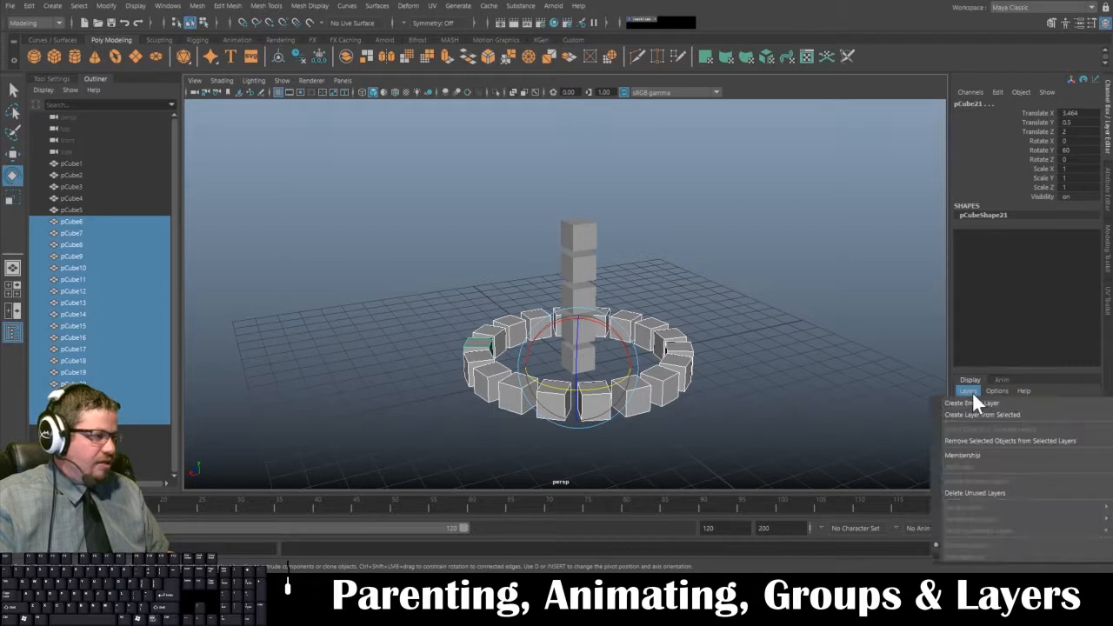
pyautogui.click(980, 415)
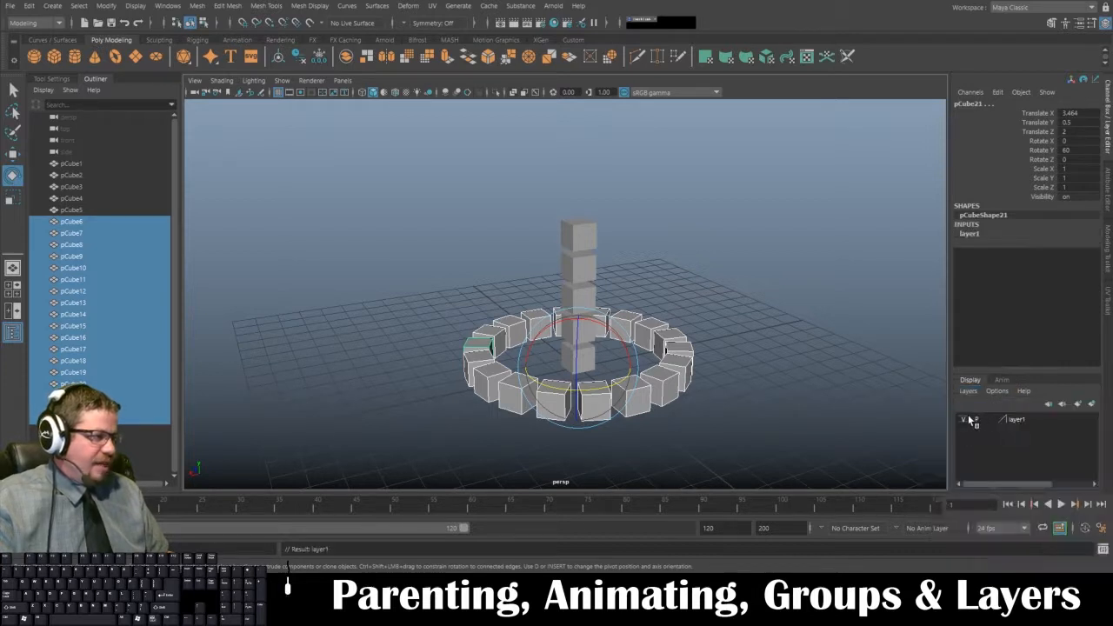
pyautogui.doubleClick(1019, 420)
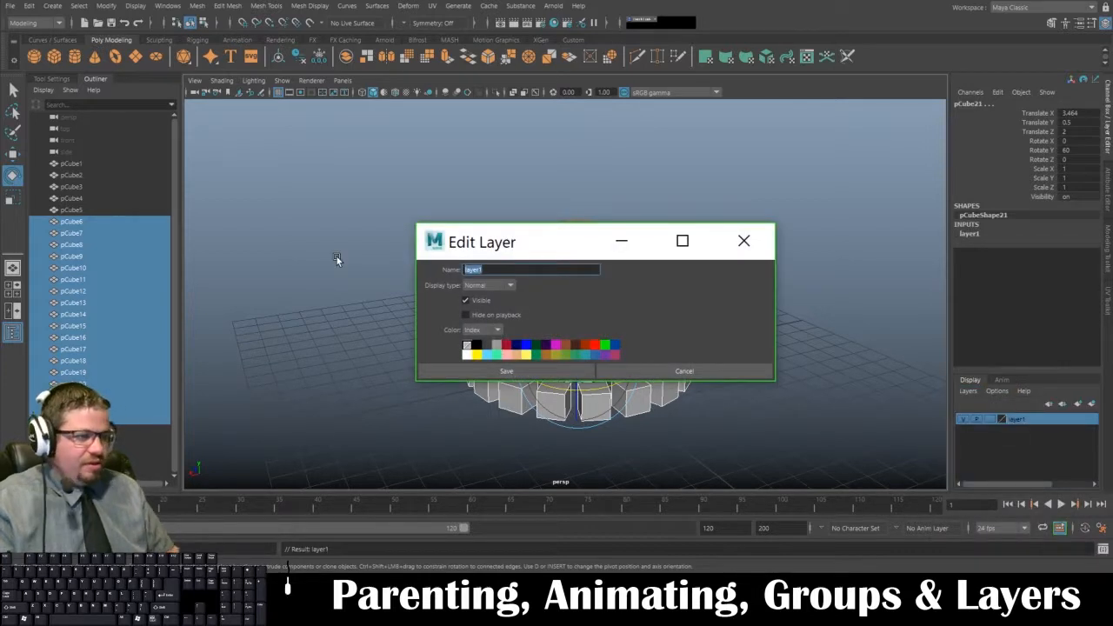
pyautogui.write('C')
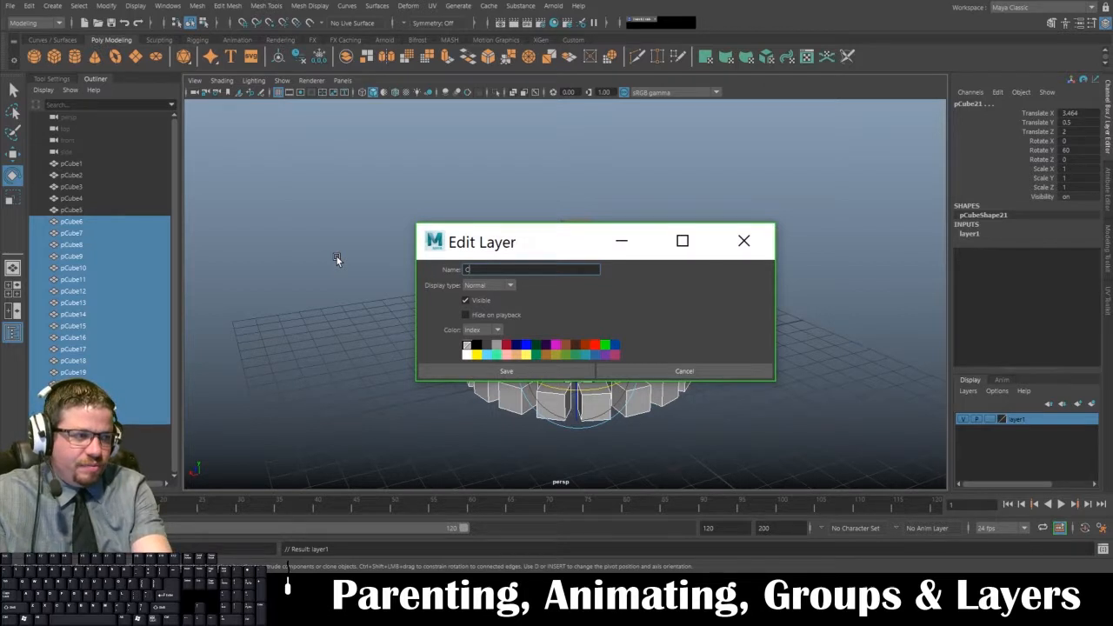
pyautogui.write('ube')
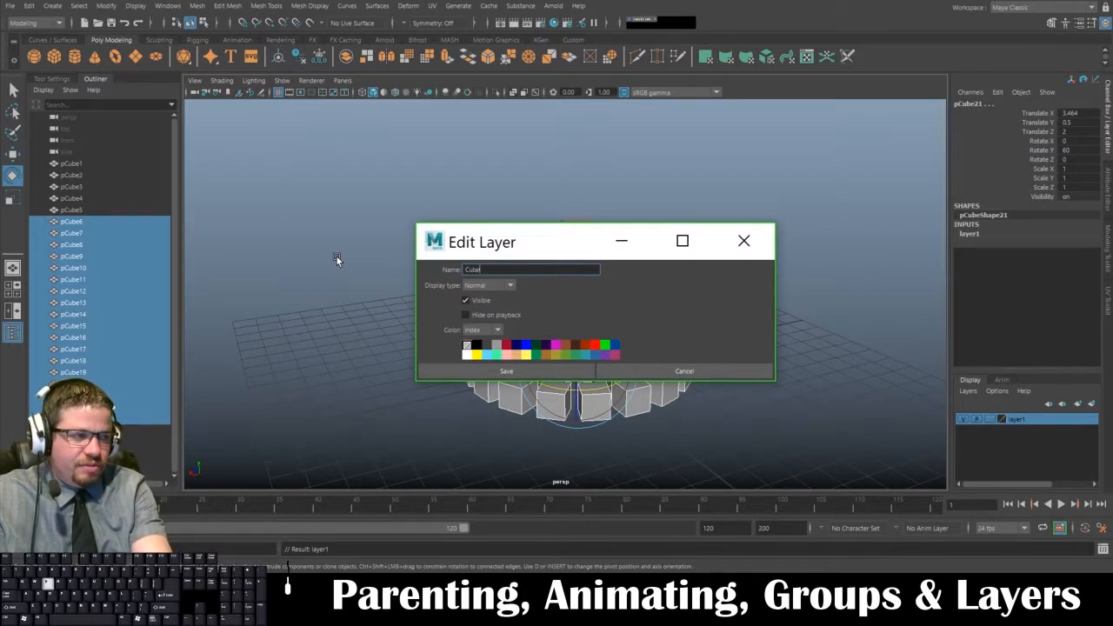
pyautogui.write('s_Circu')
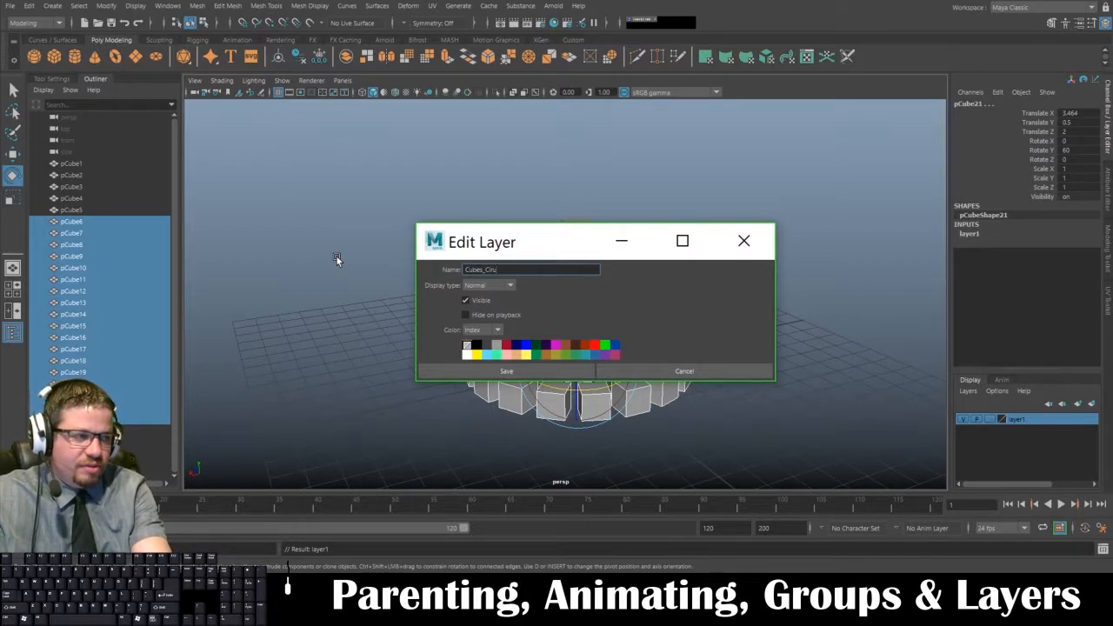
pyautogui.write('lar_Shape')
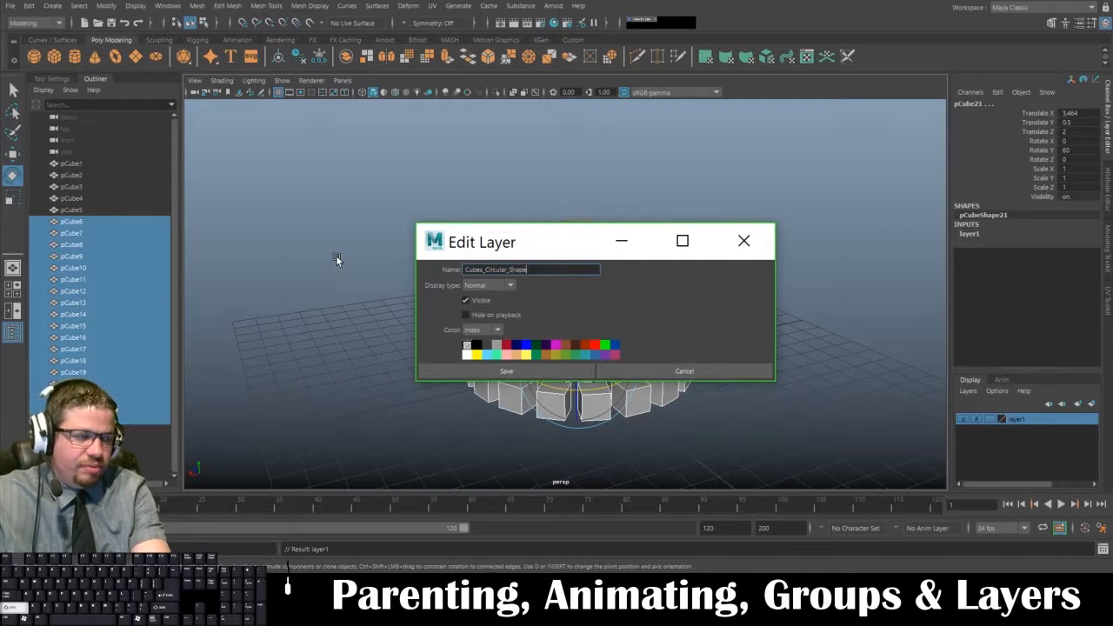
pyautogui.write('_Layer')
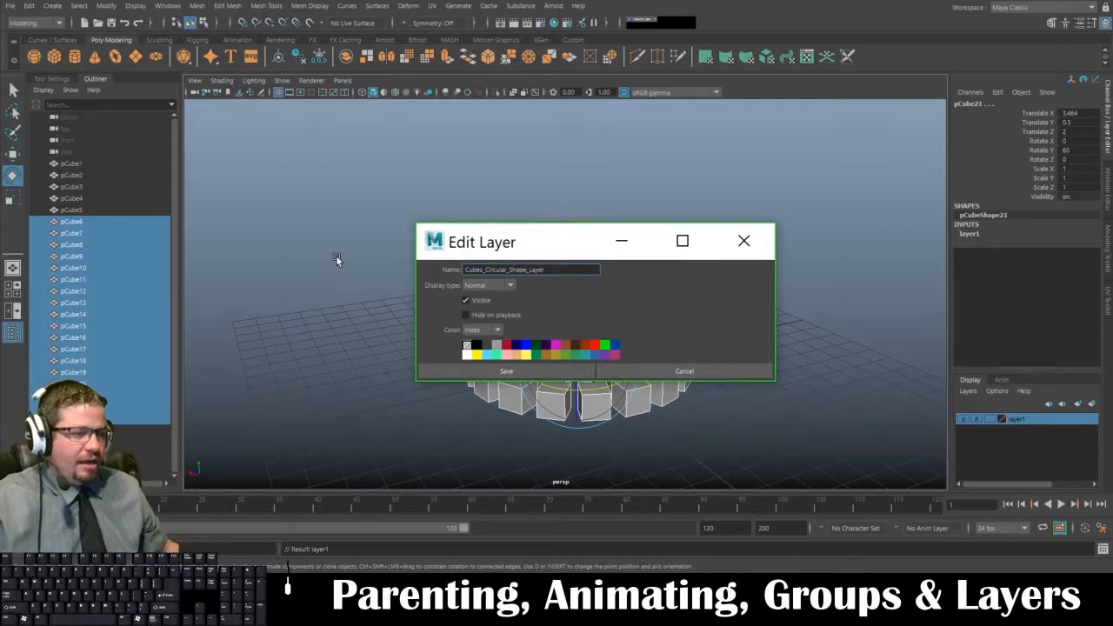
pyautogui.click(465, 371)
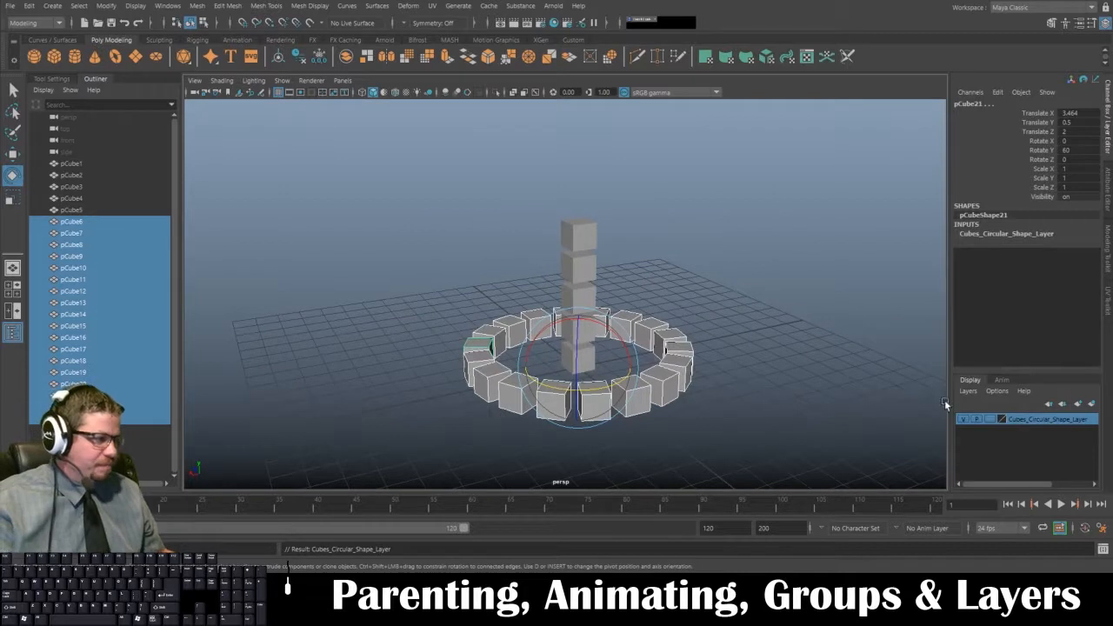
# Toggle the visibility of Cubes_Circular_Shape_Layer, leave the ring of cubes hidden, and clear the selection
pyautogui.click(963, 418)
pyautogui.click(962, 418)
pyautogui.click(963, 419)
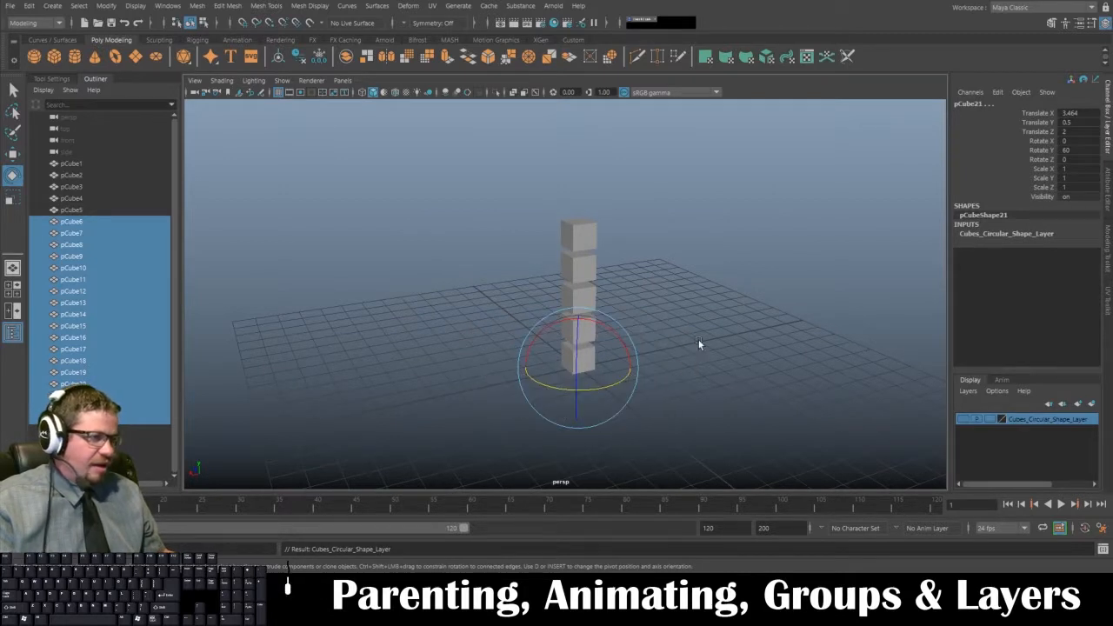
pyautogui.click(698, 339)
# Examine the isolated tower of cubes from several angles and distances
pyautogui.keyDown('alt'); pyautogui.moveTo(712, 364); pyautogui.dragTo(589, 335); pyautogui.keyUp('alt')
pyautogui.keyDown('alt'); pyautogui.moveTo(589, 335); pyautogui.dragTo(678, 466, button='right'); pyautogui.keyUp('alt')
pyautogui.keyDown('alt'); pyautogui.moveTo(679, 465); pyautogui.dragTo(652, 430); pyautogui.keyUp('alt')
pyautogui.keyDown('alt'); pyautogui.moveTo(652, 430); pyautogui.dragTo(580, 410, button='right'); pyautogui.keyUp('alt')
pyautogui.keyDown('alt'); pyautogui.moveTo(580, 410); pyautogui.dragTo(565, 392); pyautogui.keyUp('alt')
pyautogui.keyDown('alt'); pyautogui.moveTo(565, 391); pyautogui.dragTo(561, 365, button='middle'); pyautogui.keyUp('alt')
pyautogui.keyDown('alt'); pyautogui.moveTo(561, 365); pyautogui.dragTo(598, 466, button='right'); pyautogui.keyUp('alt')
pyautogui.keyDown('alt'); pyautogui.moveTo(598, 466); pyautogui.dragTo(590, 433, button='middle'); pyautogui.keyUp('alt')
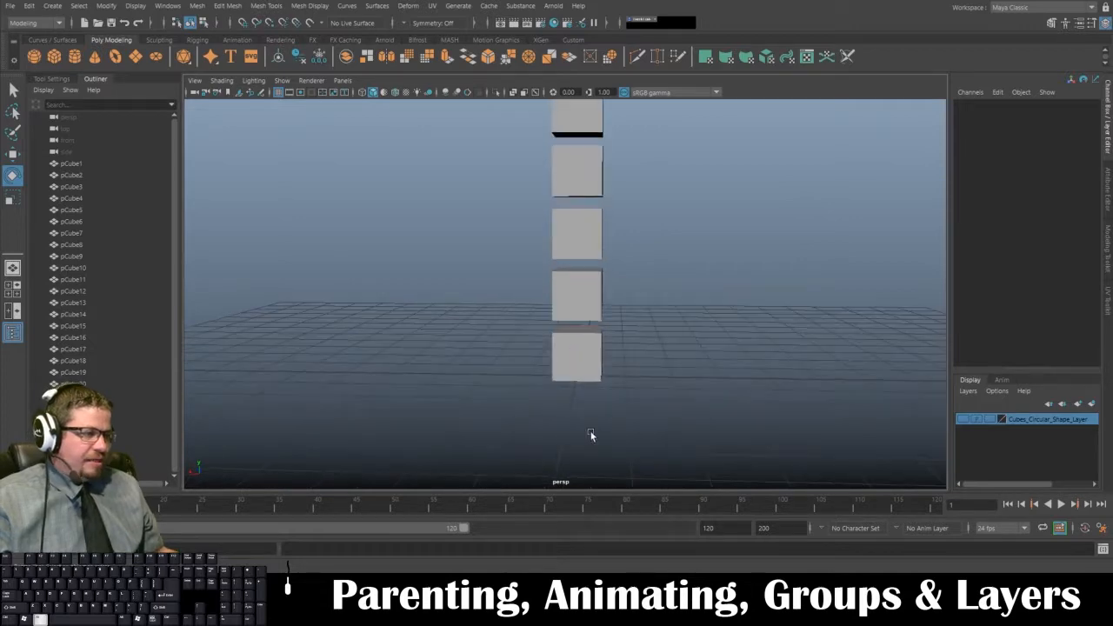
pyautogui.keyDown('alt'); pyautogui.moveTo(590, 433); pyautogui.dragTo(562, 365); pyautogui.keyUp('alt')
pyautogui.keyDown('alt'); pyautogui.moveTo(561, 365); pyautogui.dragTo(496, 332, button='right'); pyautogui.keyUp('alt')
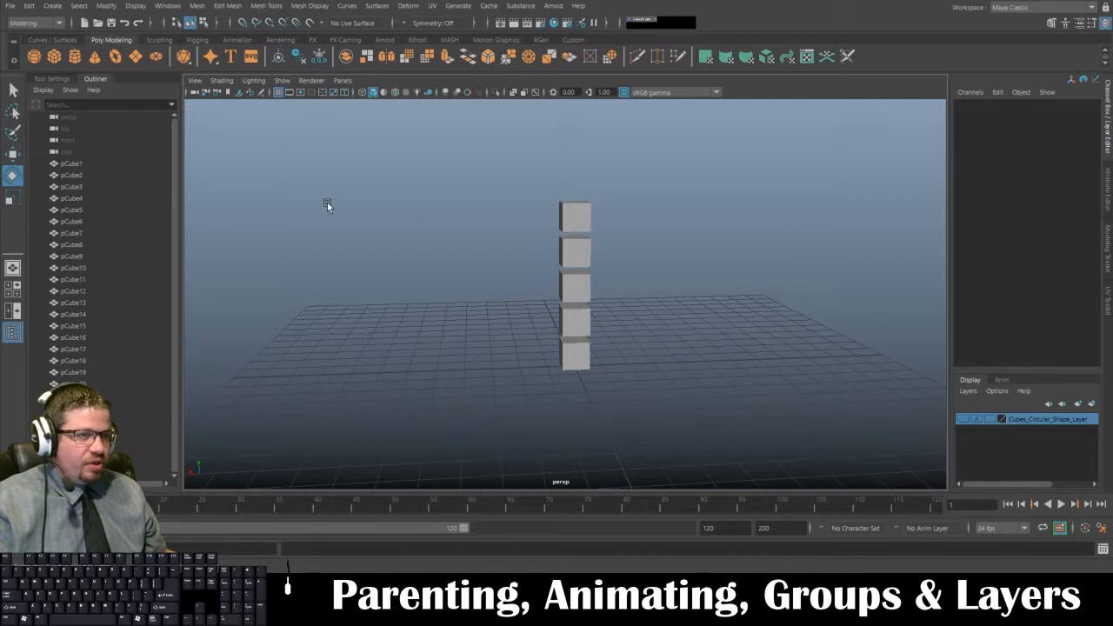
# Parent the tower's top cube to the cube directly below it
pyautogui.click(579, 219)
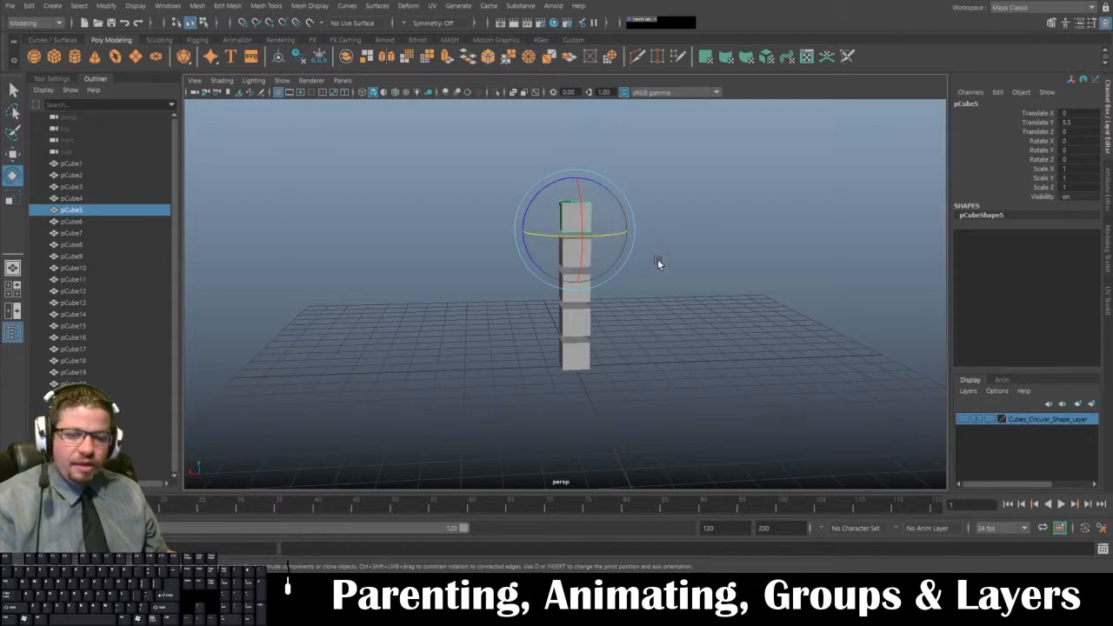
pyautogui.press('w')
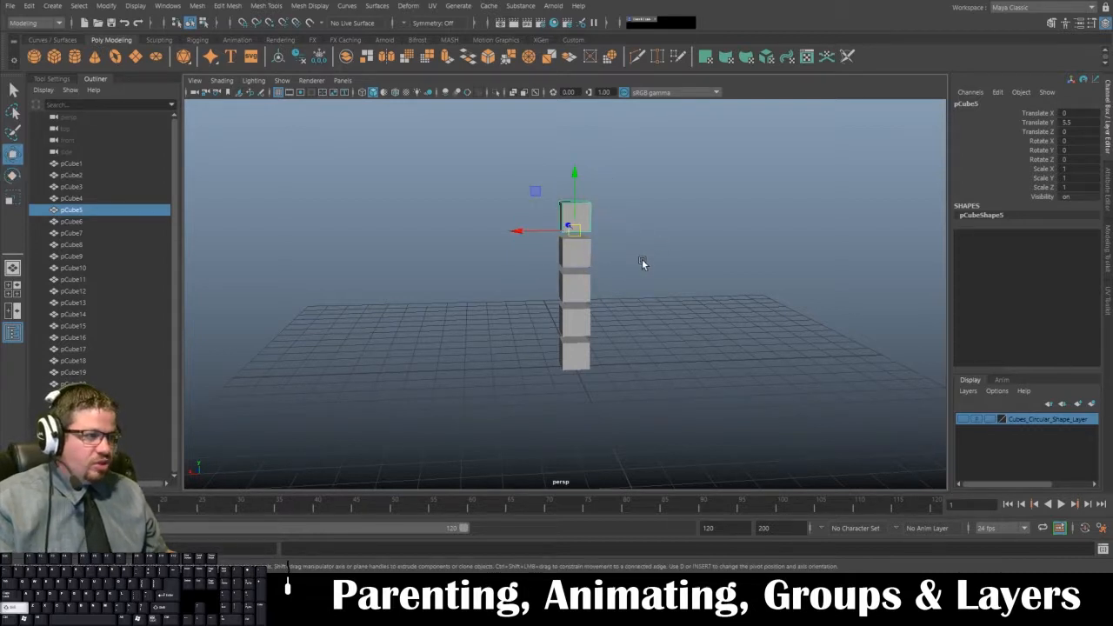
pyautogui.keyDown('shift'); pyautogui.click(581, 262); pyautogui.keyUp('shift')
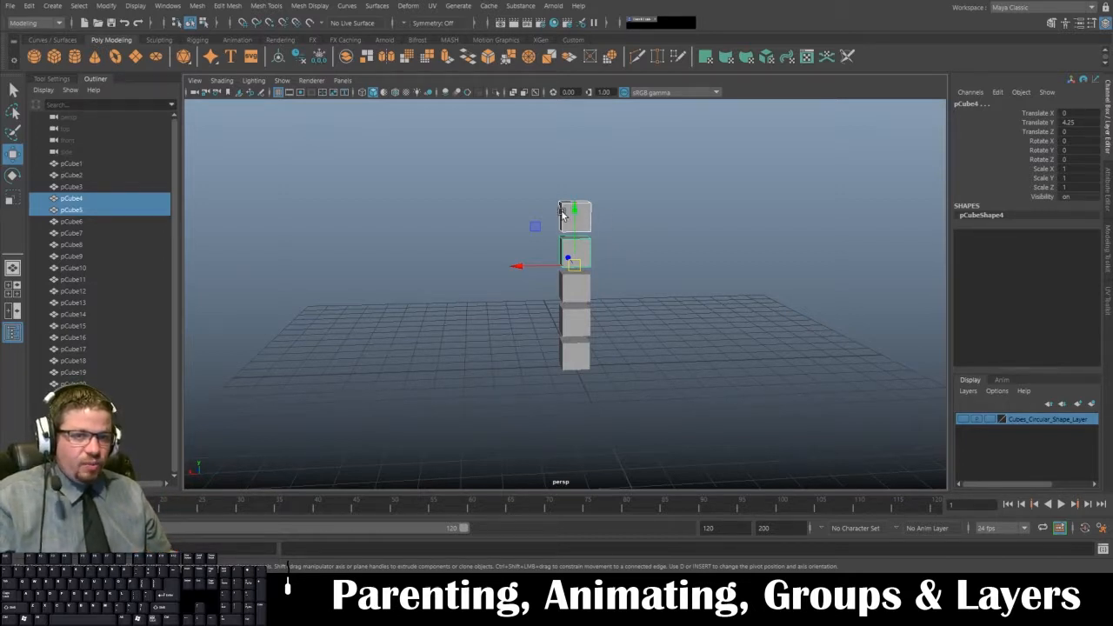
pyautogui.press('p')
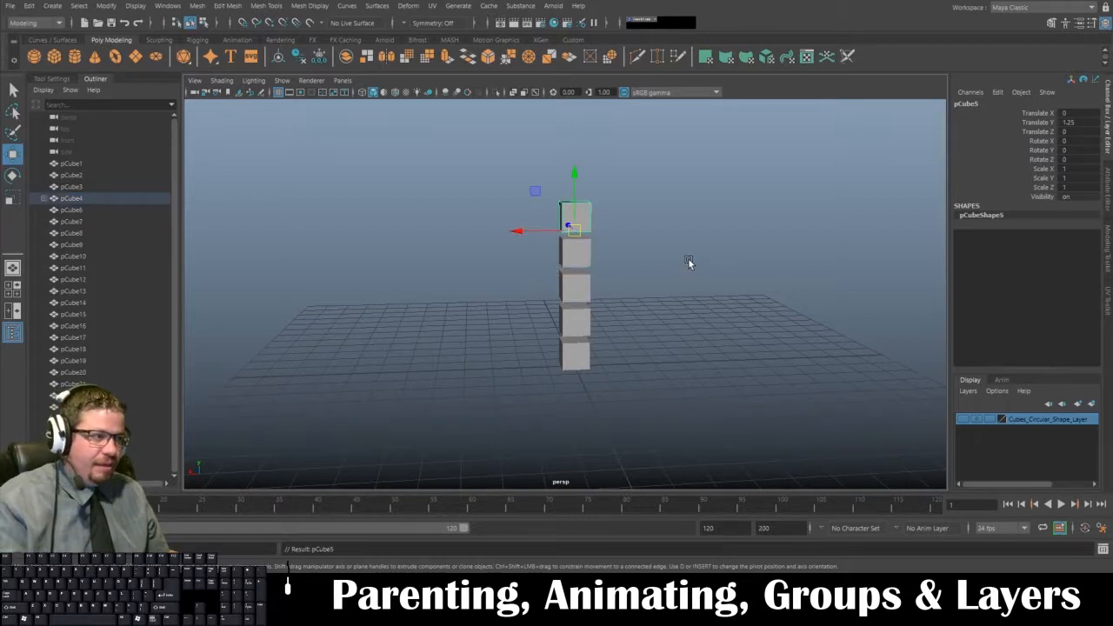
# Select the tower's second cube from the top to check that its child cube is highlighted with it
pyautogui.click(589, 265)
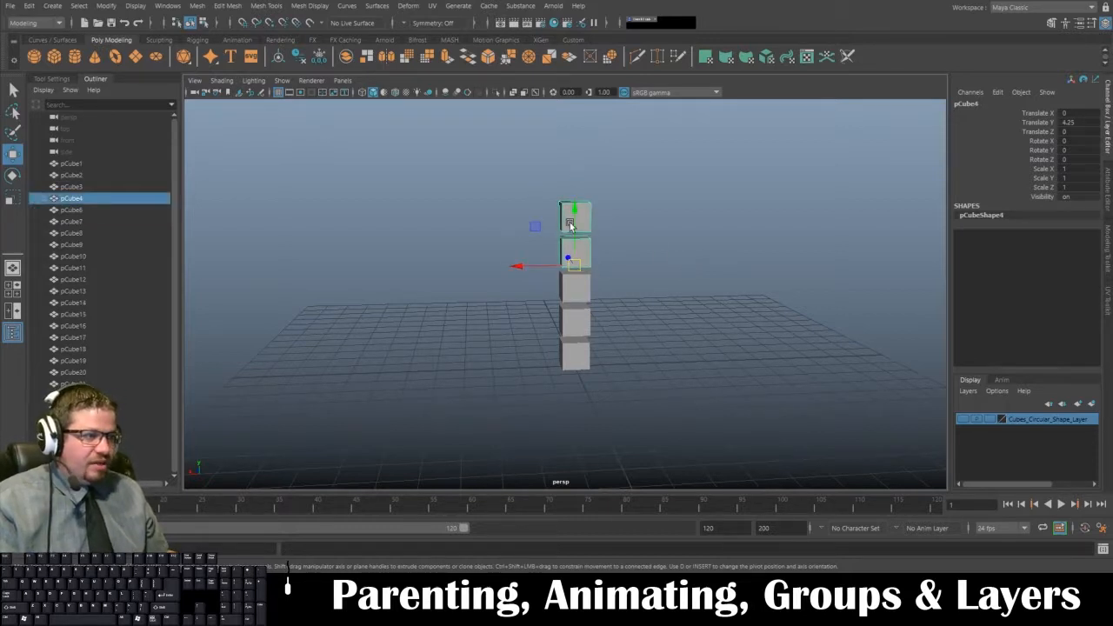
pyautogui.click(587, 235)
pyautogui.click(586, 238)
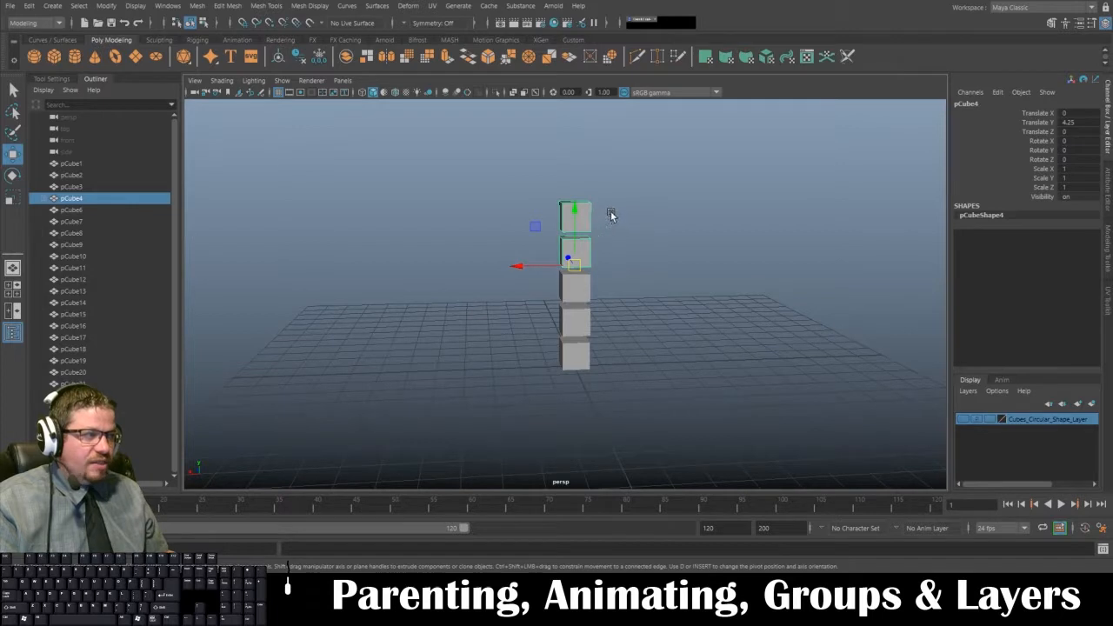
pyautogui.click(594, 218)
pyautogui.click(579, 245)
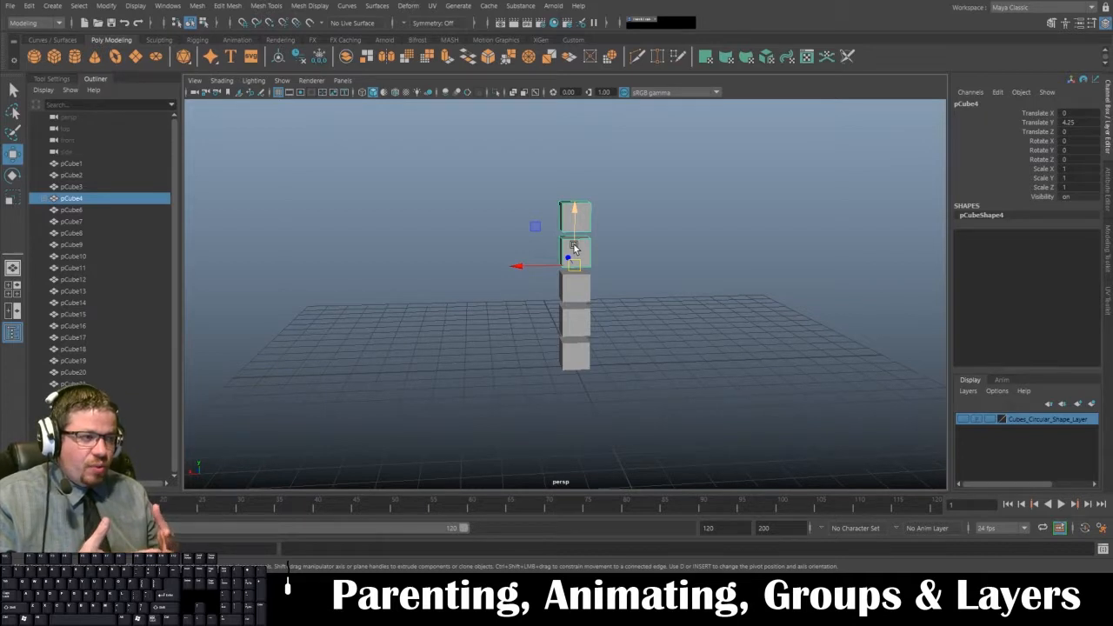
# Try rotating the second cube from the top together with its child, undo the rotation, and clear the selection
pyautogui.press('e')
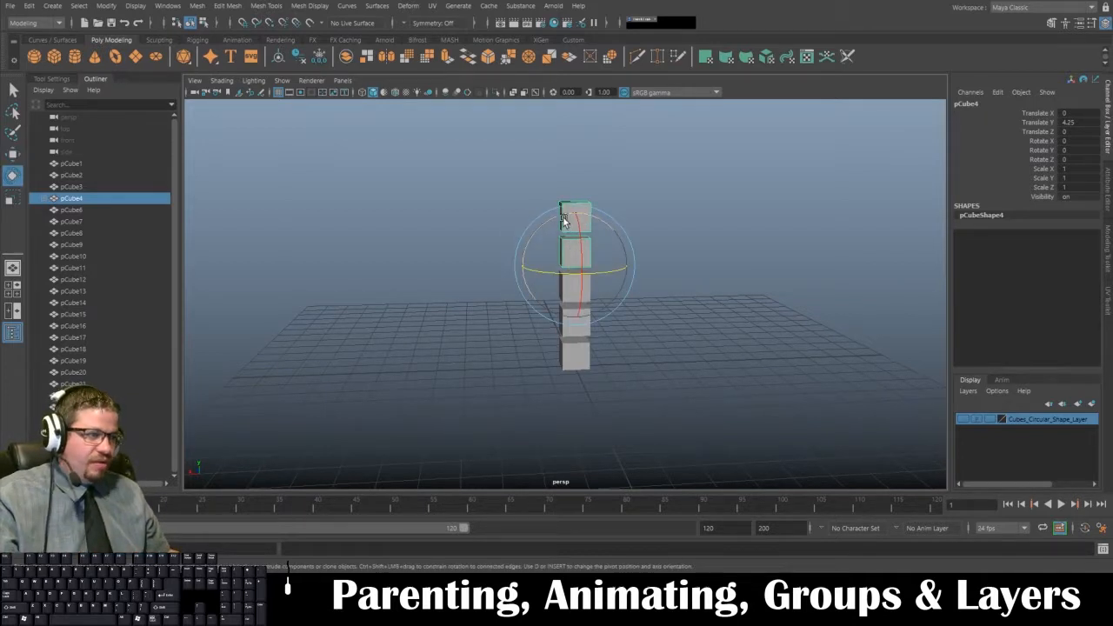
pyautogui.moveTo(566, 218)
pyautogui.mouseDown()
pyautogui.moveTo(538, 226)
pyautogui.moveTo(584, 224)
pyautogui.mouseUp()
pyautogui.moveTo(570, 225)
pyautogui.mouseDown()
pyautogui.moveTo(564, 233)
pyautogui.moveTo(587, 235)
pyautogui.mouseUp()
pyautogui.hotkey('ctrl', 'z')
pyautogui.click(655, 180)
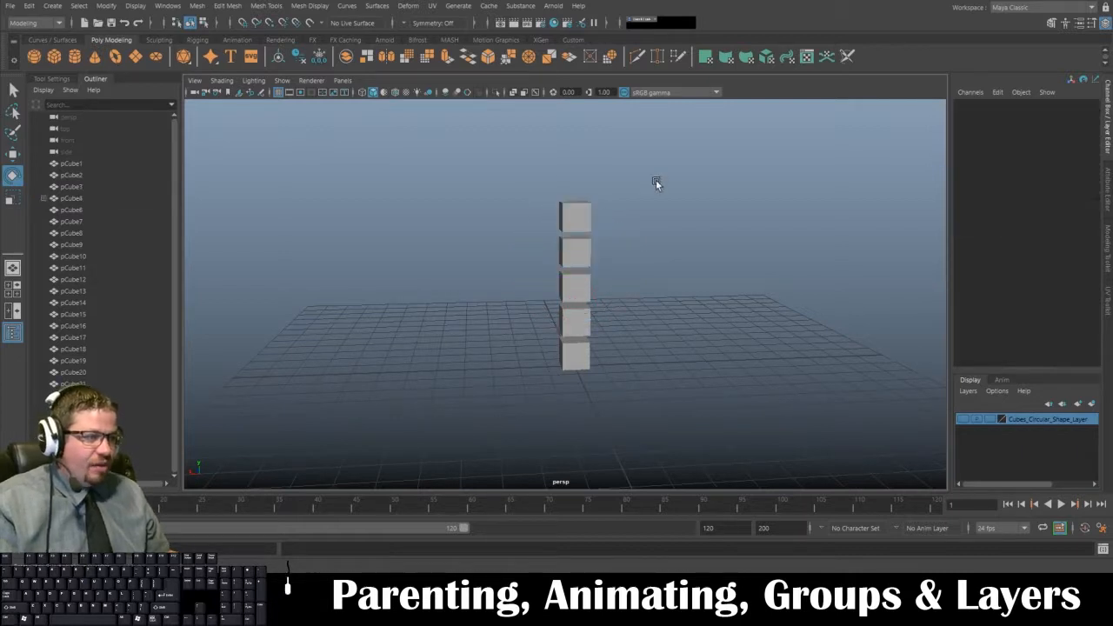
# Select the second cube from the top and review the Parent command's method and Preserve position options
pyautogui.scroll(3, 622, 319)
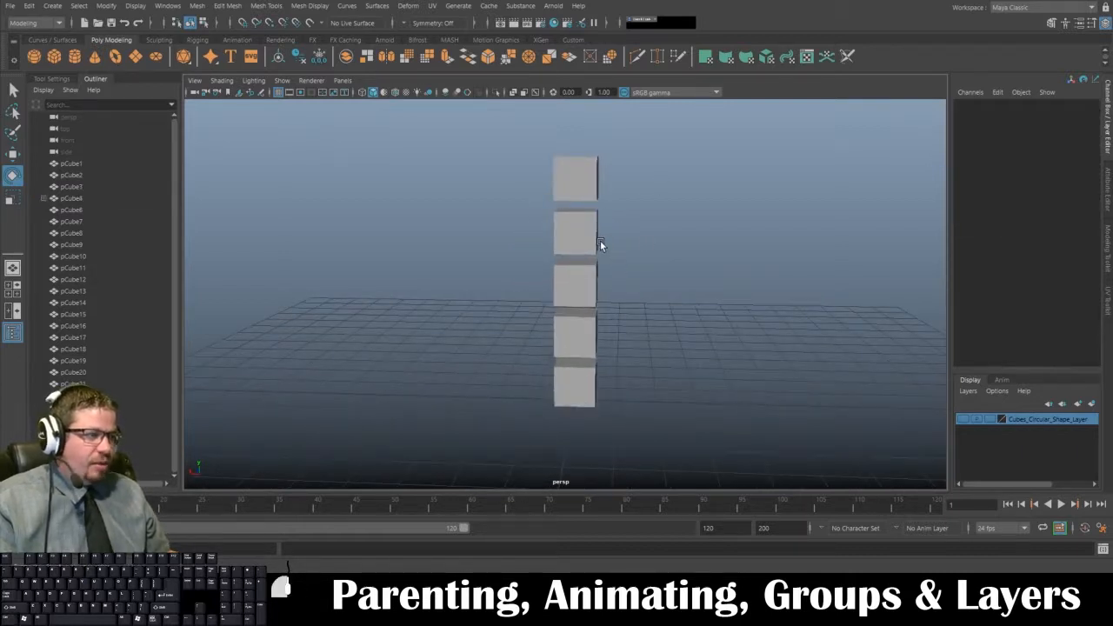
pyautogui.moveTo(584, 232)
pyautogui.keyDown('alt'); pyautogui.mouseDown()
pyautogui.moveTo(513, 231)
pyautogui.moveTo(576, 228)
pyautogui.mouseUp(); pyautogui.keyUp('alt')
pyautogui.click(576, 228)
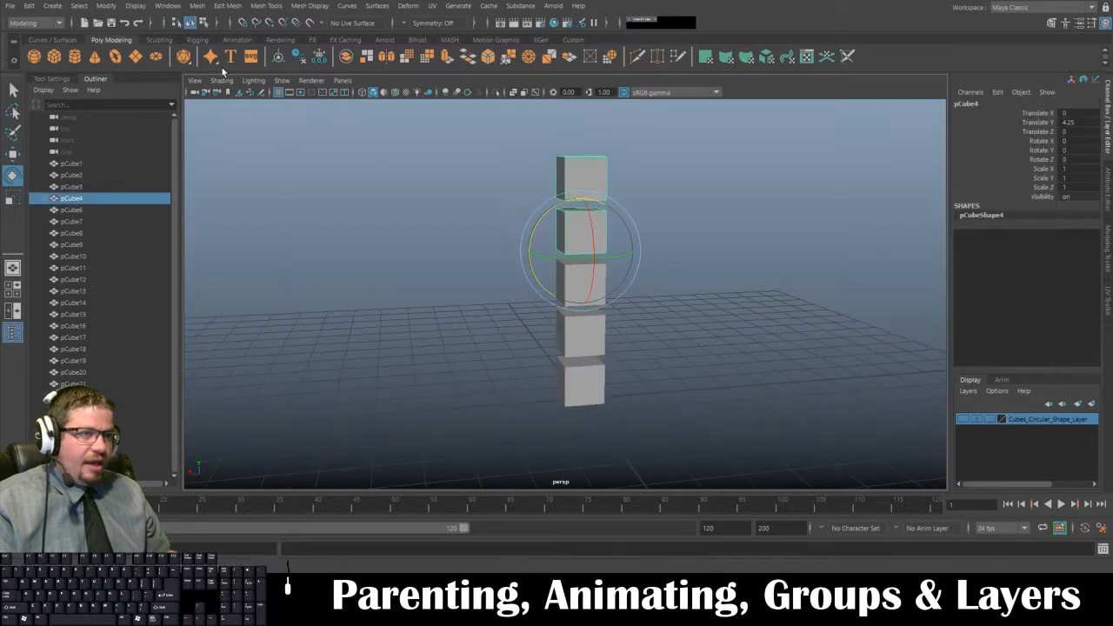
pyautogui.click(30, 6)
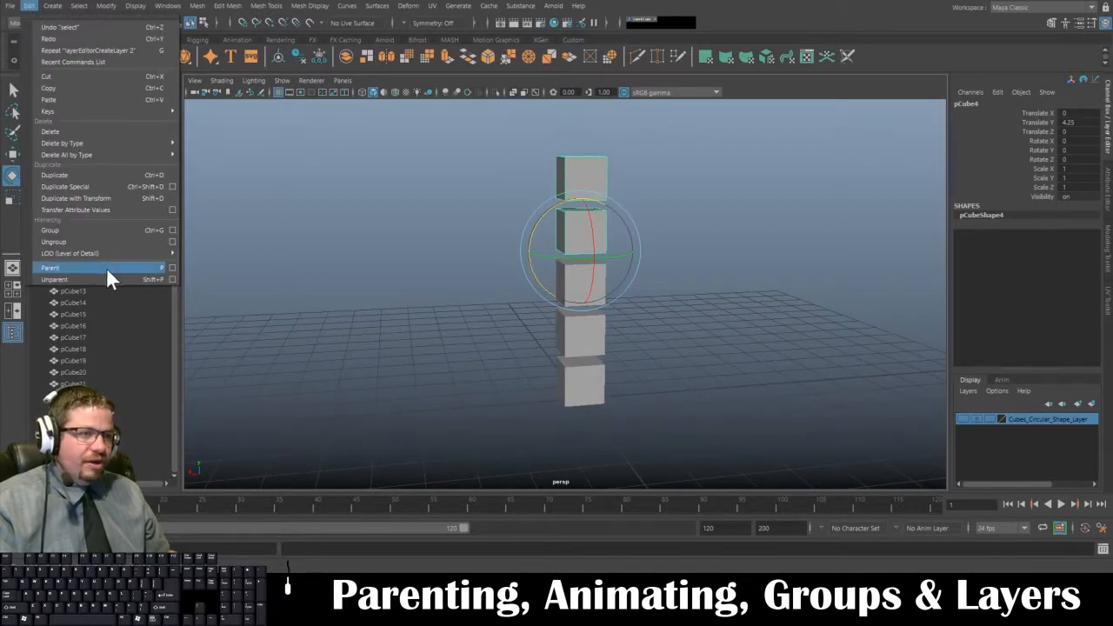
pyautogui.click(171, 267)
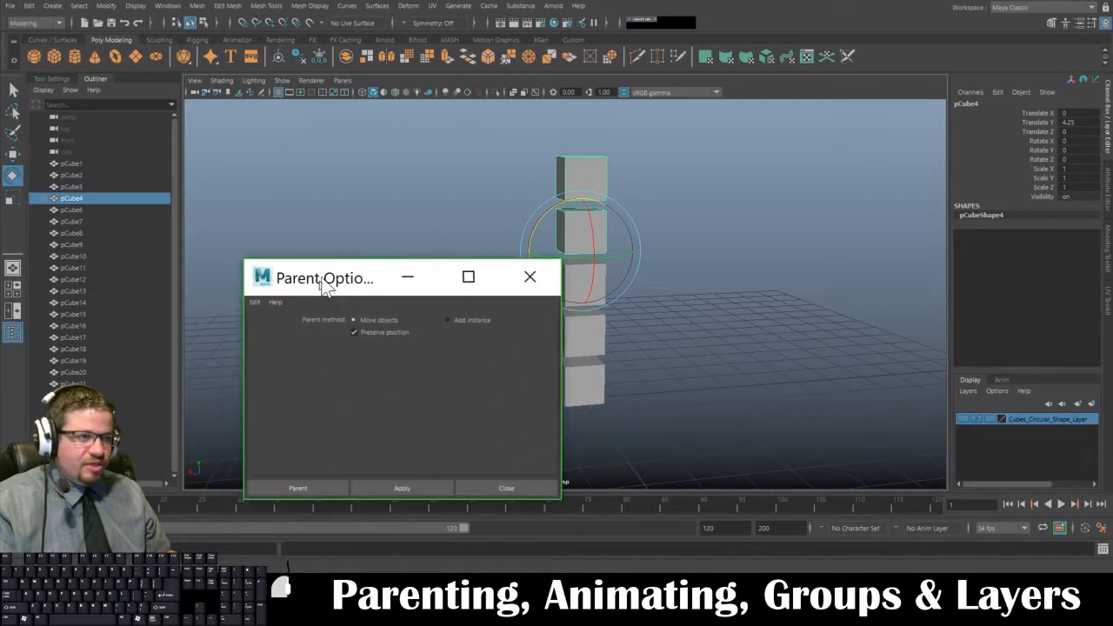
pyautogui.moveTo(325, 283); pyautogui.dragTo(360, 227)
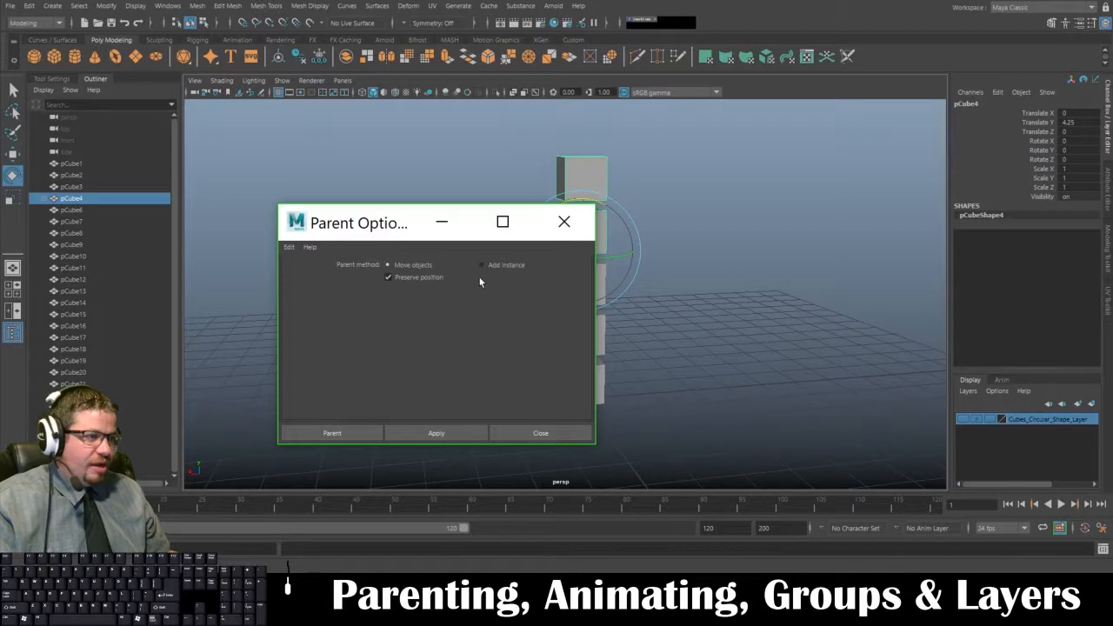
pyautogui.click(530, 431)
pyautogui.click(29, 6)
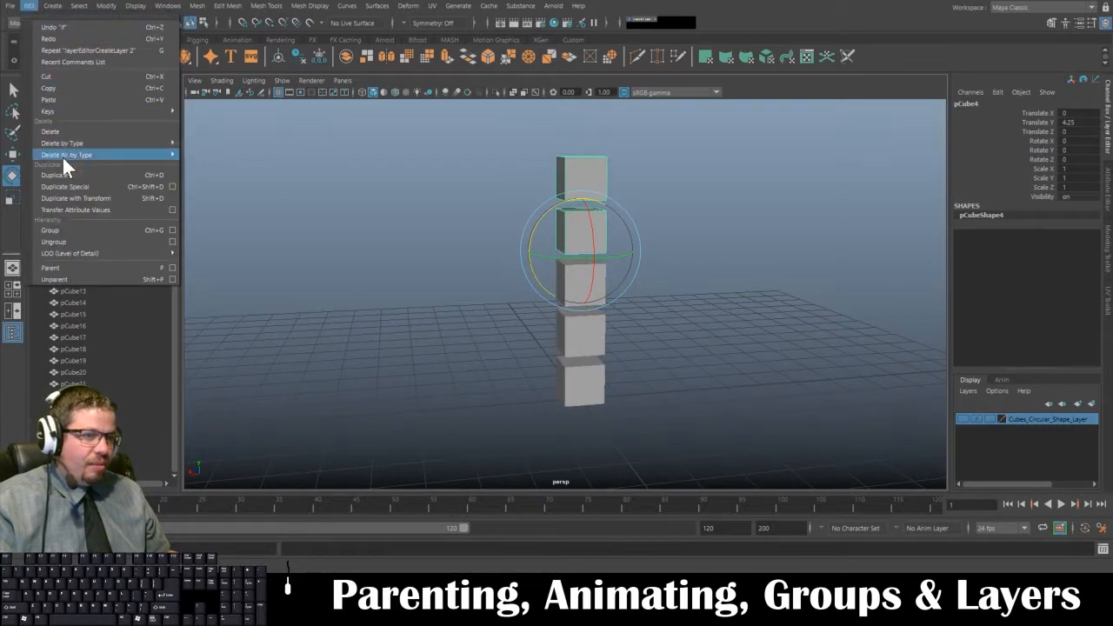
pyautogui.click(69, 268)
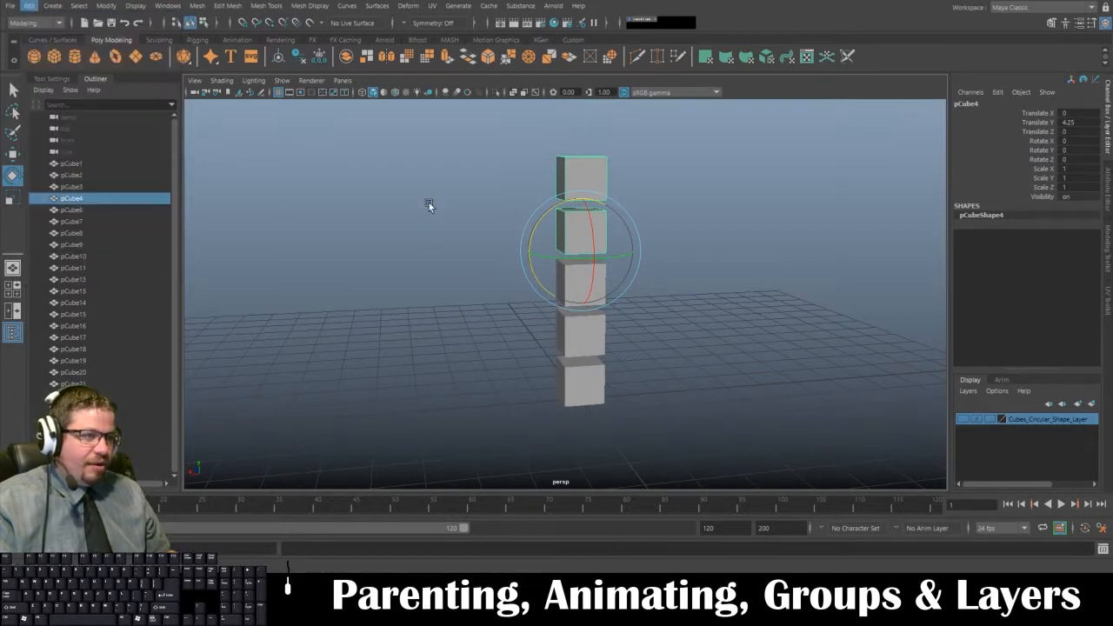
# Parent the second cube from the top, along with its child, to the tower's middle cube
pyautogui.click(665, 243)
pyautogui.click(589, 231)
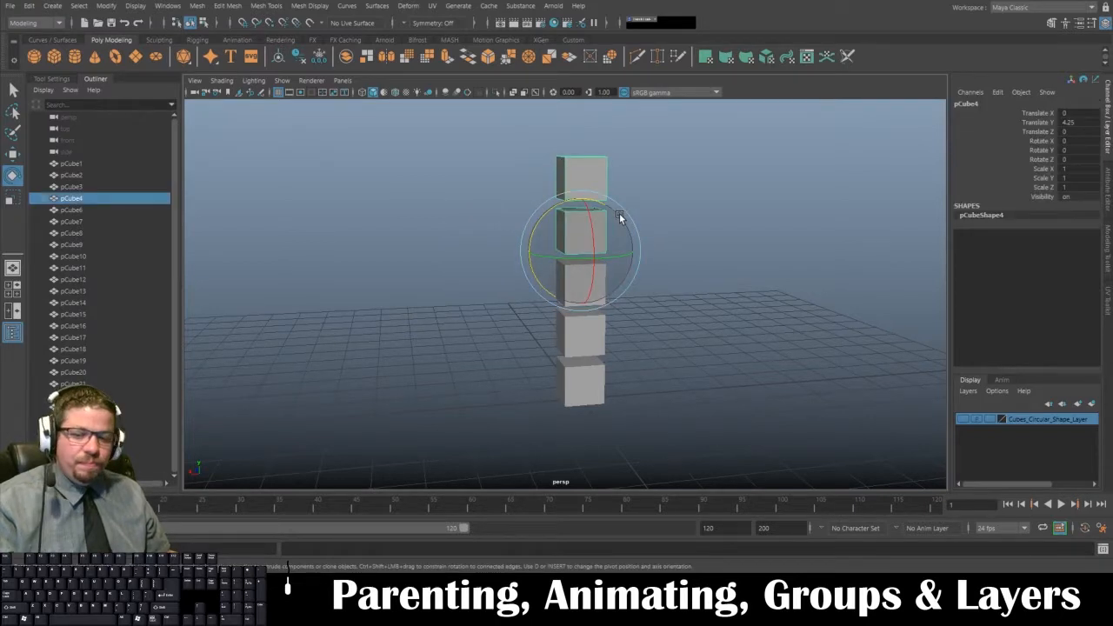
pyautogui.press('w')
pyautogui.keyDown('shift'); pyautogui.click(577, 280); pyautogui.keyUp('shift')
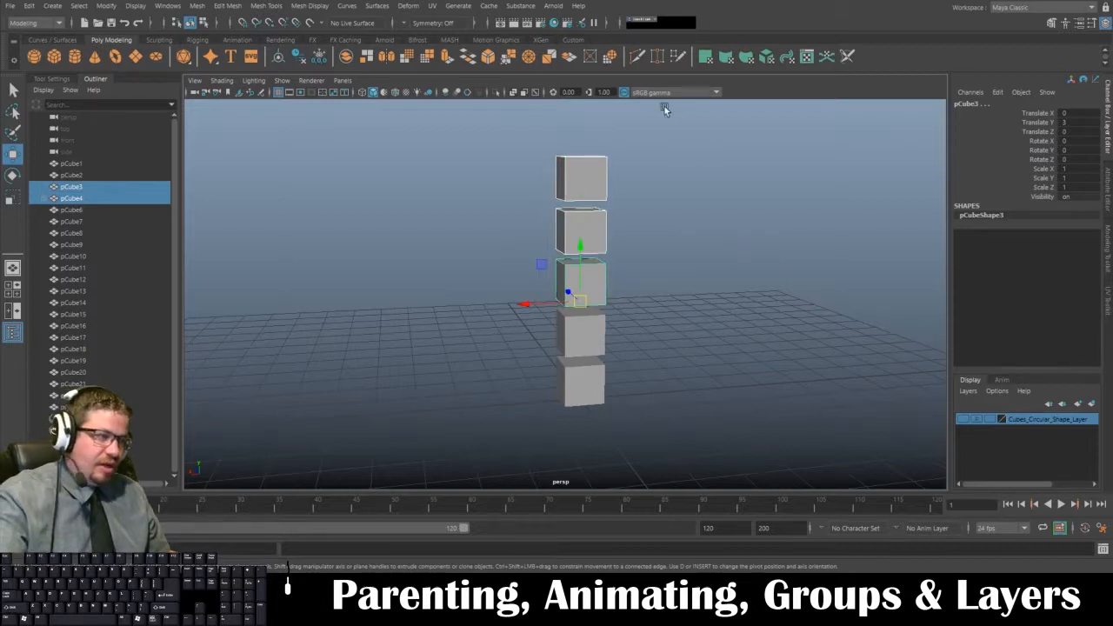
pyautogui.press('p')
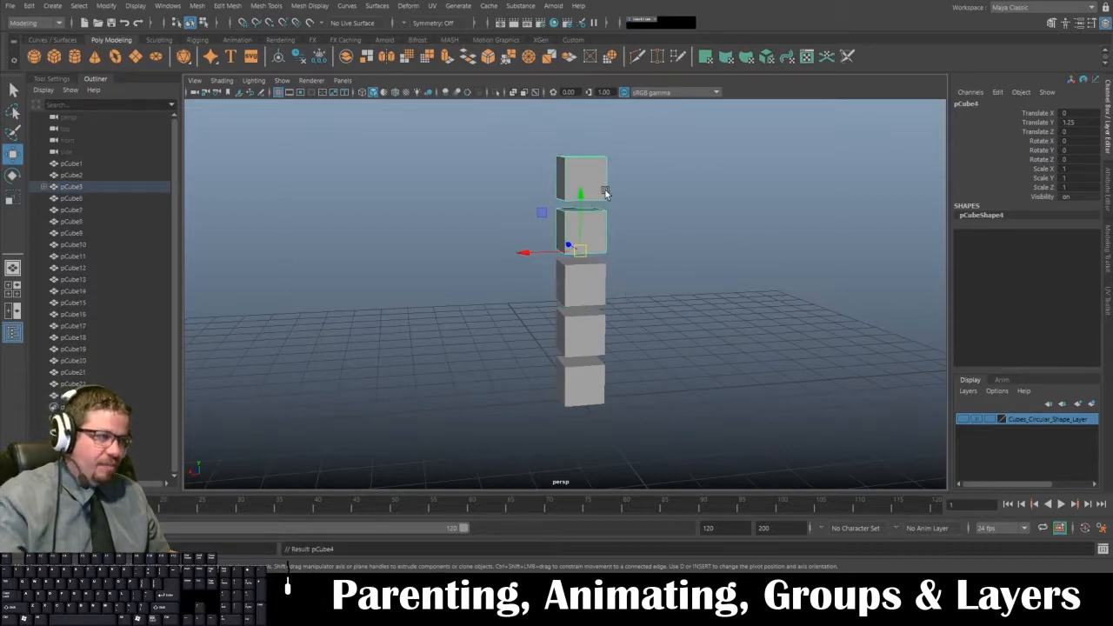
# Select the tower's middle cube to check that both cubes above it belong to its hierarchy
pyautogui.click(600, 188)
pyautogui.click(588, 236)
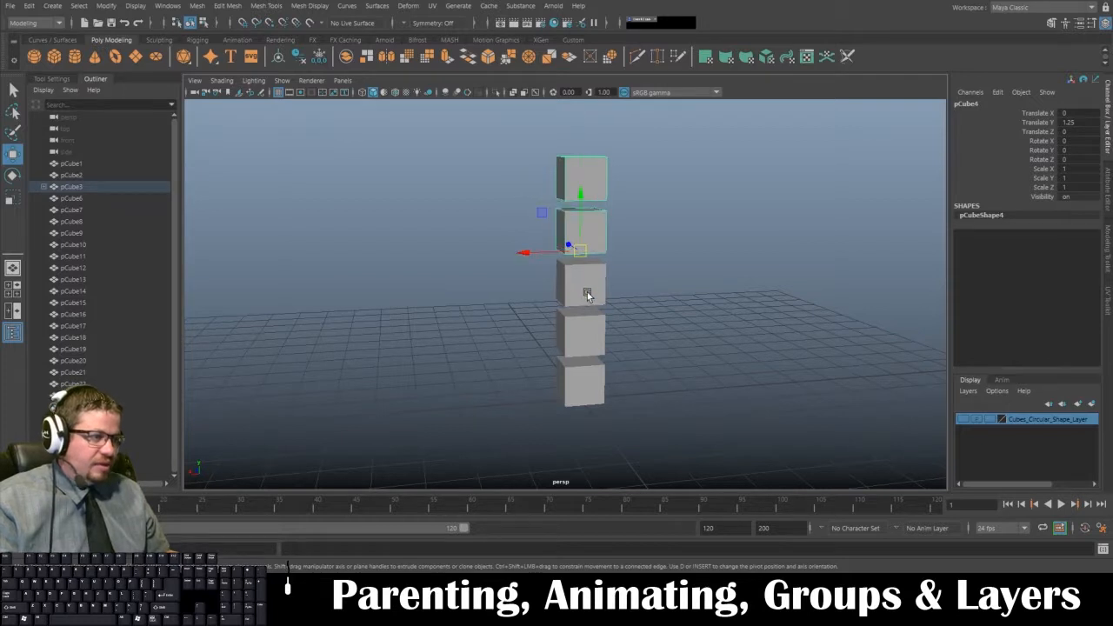
pyautogui.click(587, 293)
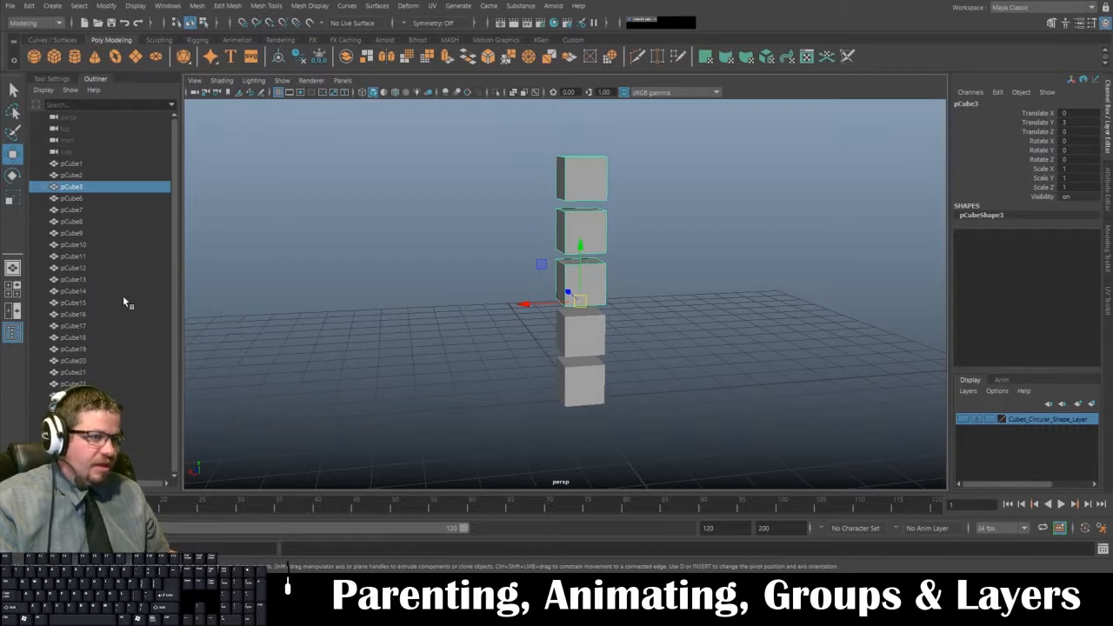
pyautogui.click(634, 261)
pyautogui.click(587, 290)
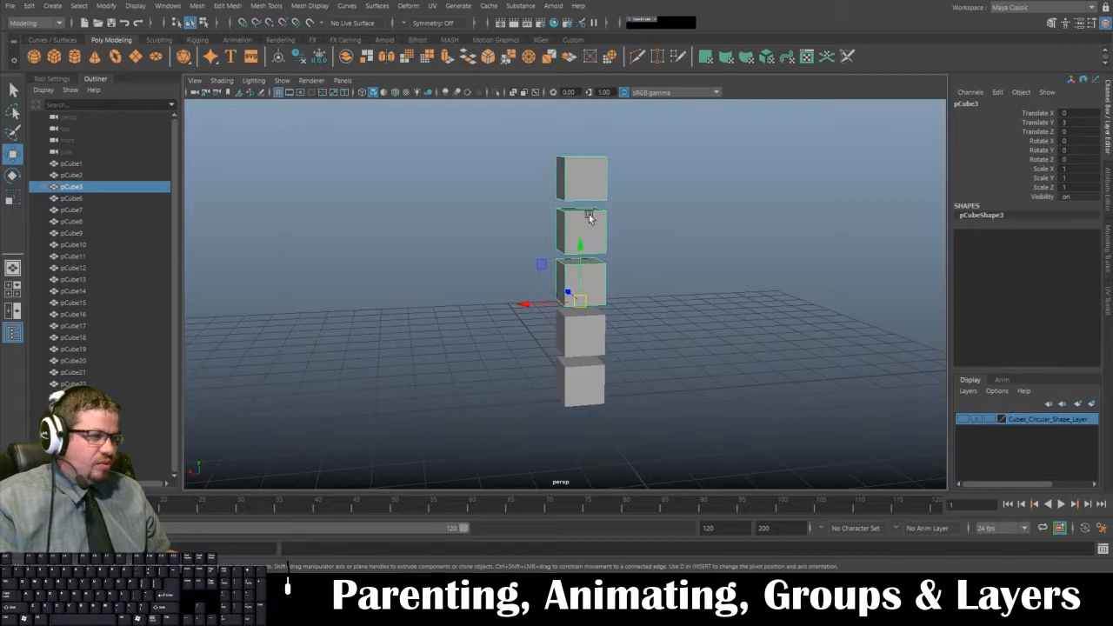
# Parent the tower's middle cube to the second cube from the bottom, and parent that cube to the bottom cube
pyautogui.keyDown('shift'); pyautogui.click(590, 331); pyautogui.keyUp('shift')
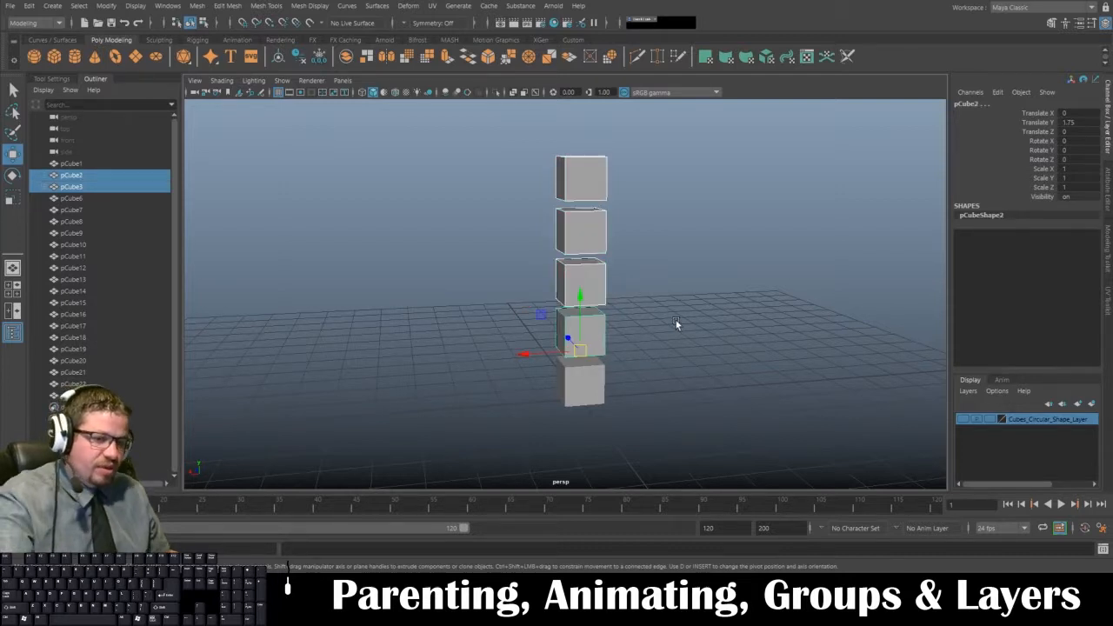
pyautogui.press('p')
pyautogui.click(605, 327)
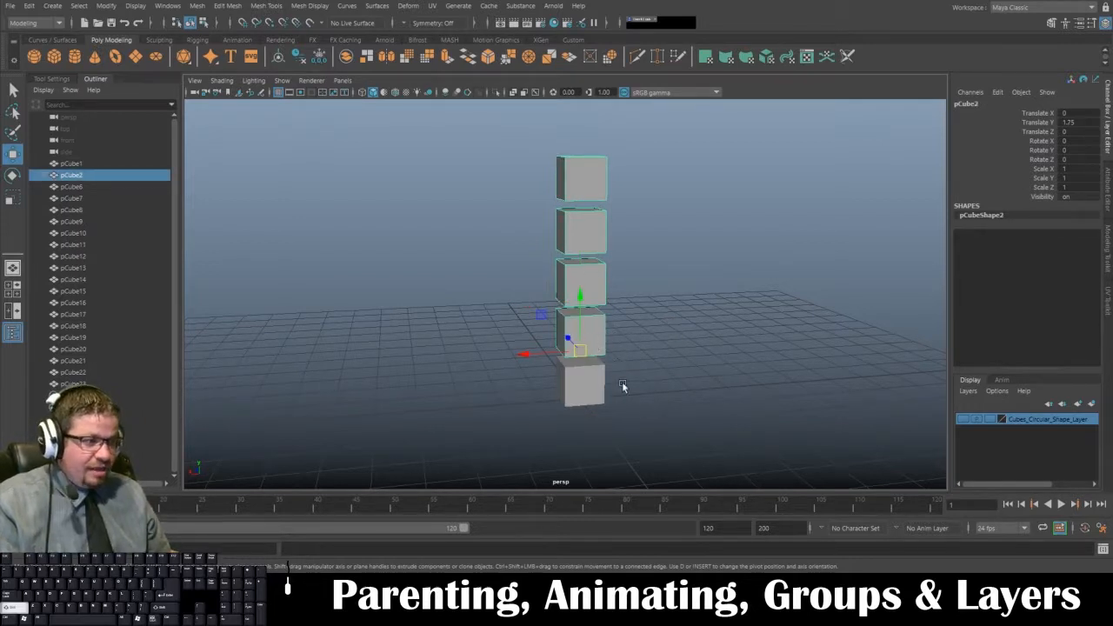
pyautogui.keyDown('shift'); pyautogui.click(576, 386); pyautogui.keyUp('shift')
pyautogui.press('p')
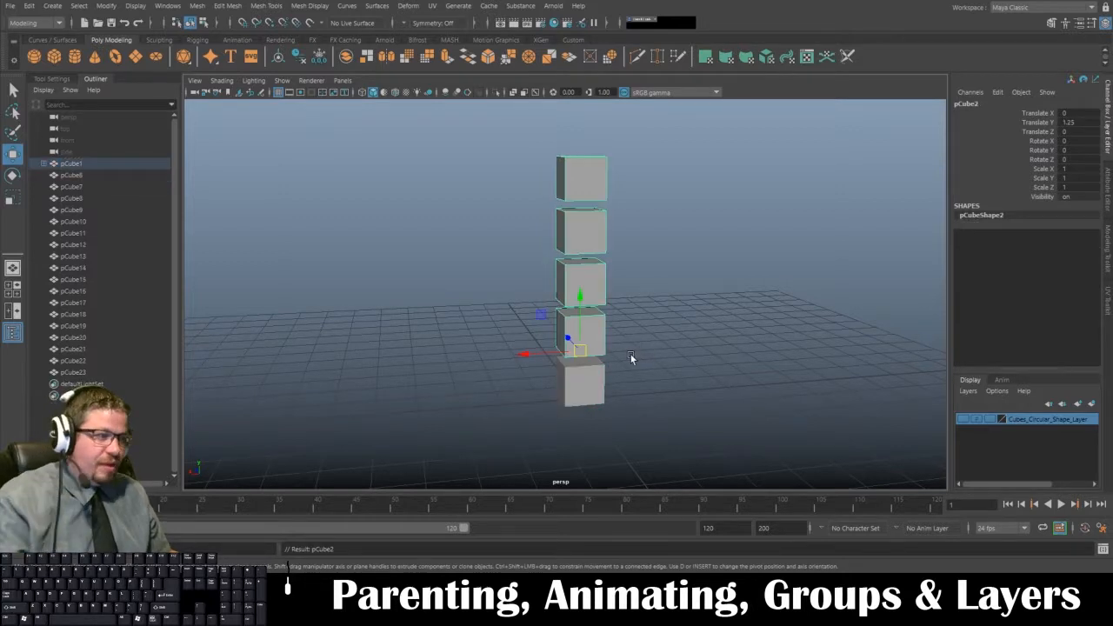
# Select each cube of the tower from bottom to top to check which cubes follow it in the parent chain
pyautogui.click(607, 398)
pyautogui.click(603, 391)
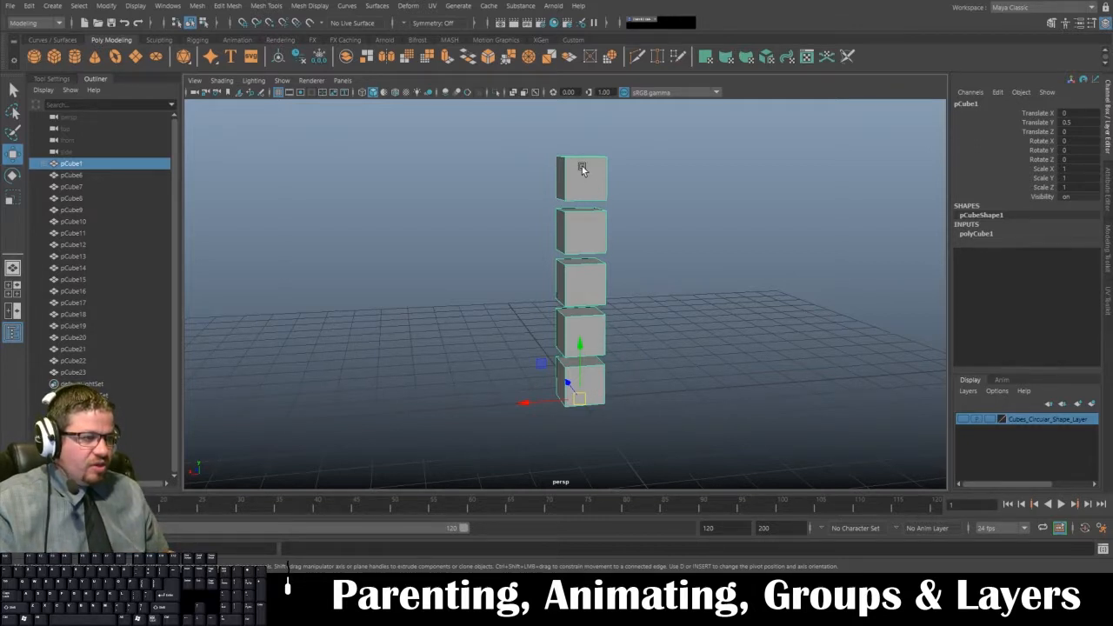
pyautogui.click(611, 395)
pyautogui.click(598, 382)
pyautogui.click(598, 336)
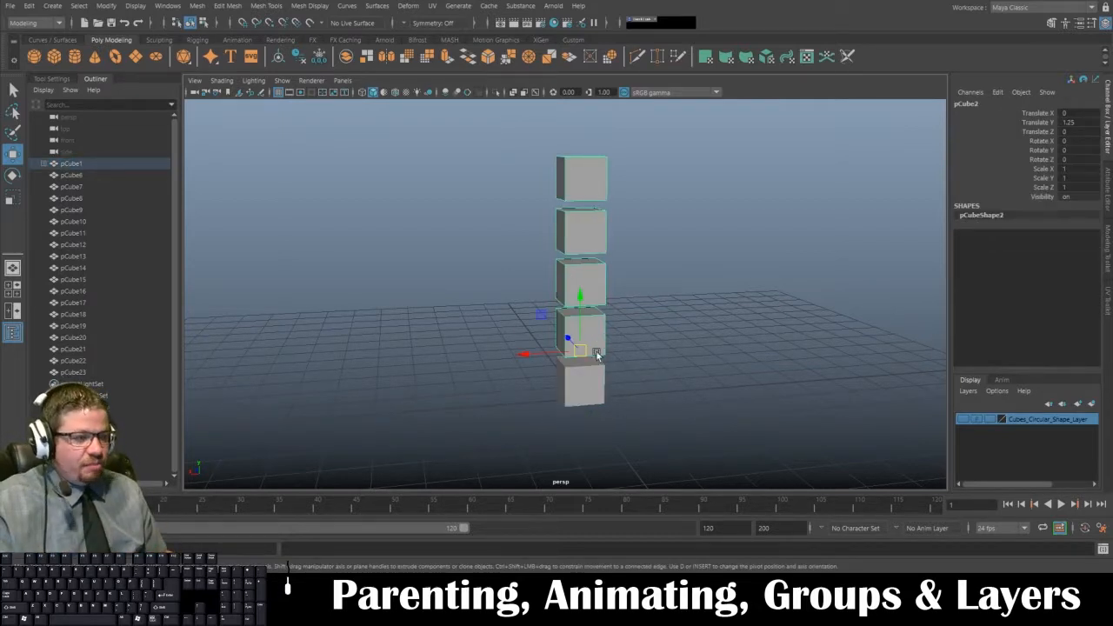
pyautogui.click(597, 296)
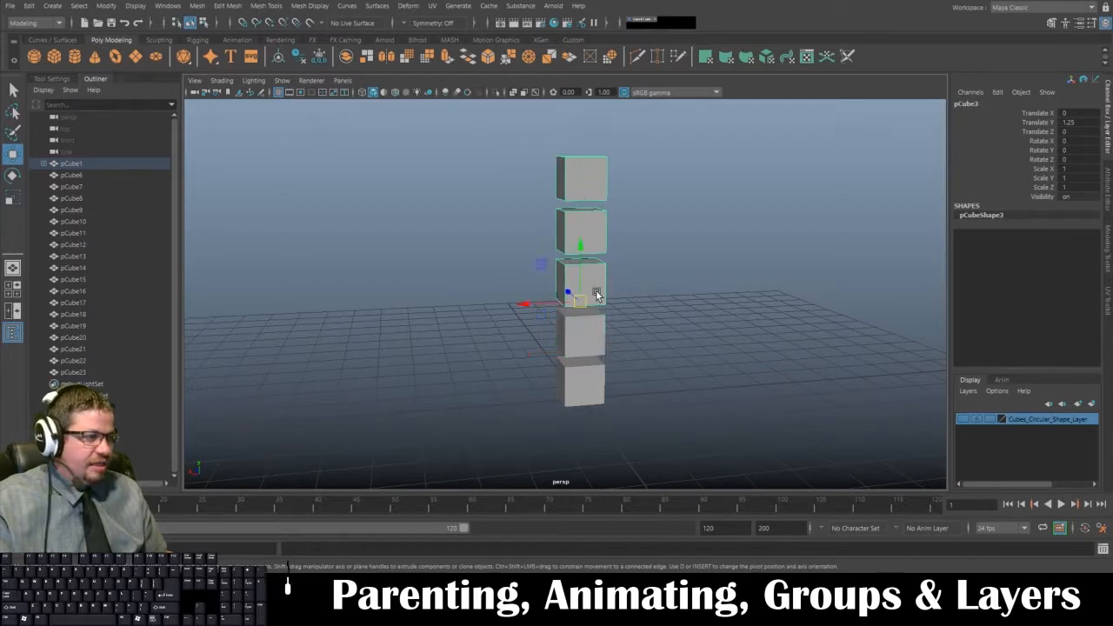
pyautogui.click(584, 228)
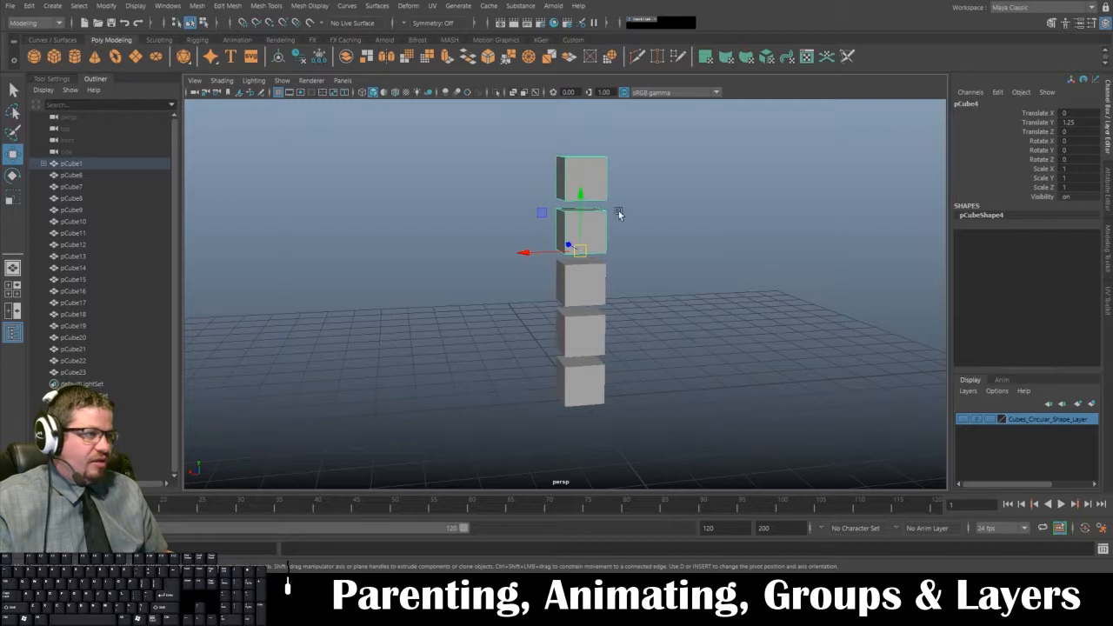
pyautogui.click(591, 172)
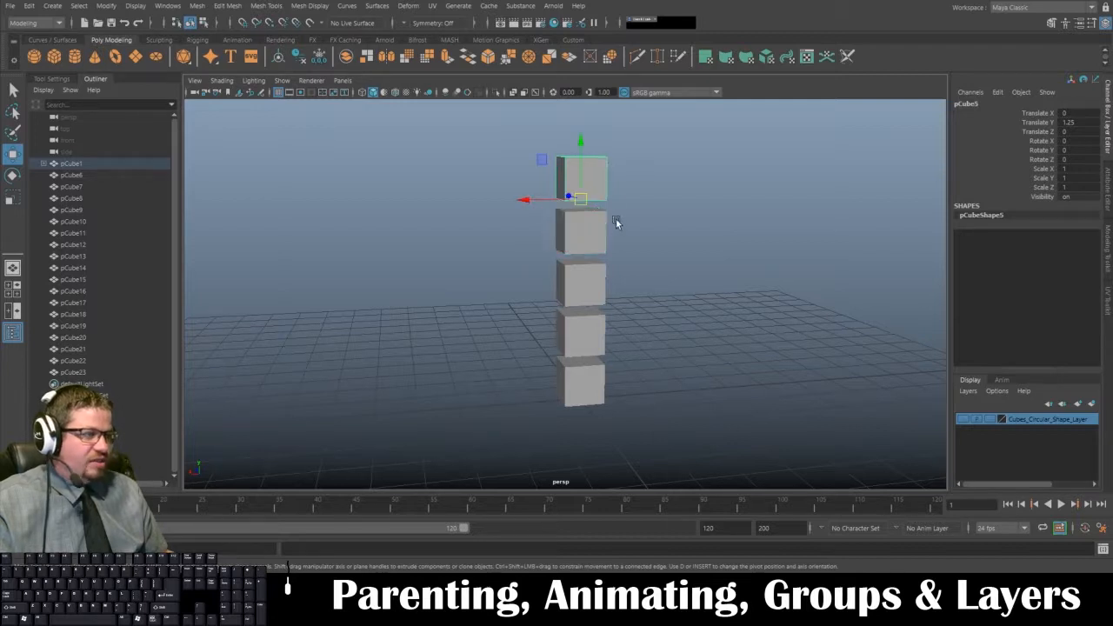
# Select the tower's bottom cube and set the playback range to end at frame 72
pyautogui.click(618, 361)
pyautogui.keyDown('alt'); pyautogui.moveTo(618, 361); pyautogui.dragTo(647, 399); pyautogui.keyUp('alt')
pyautogui.click(593, 380)
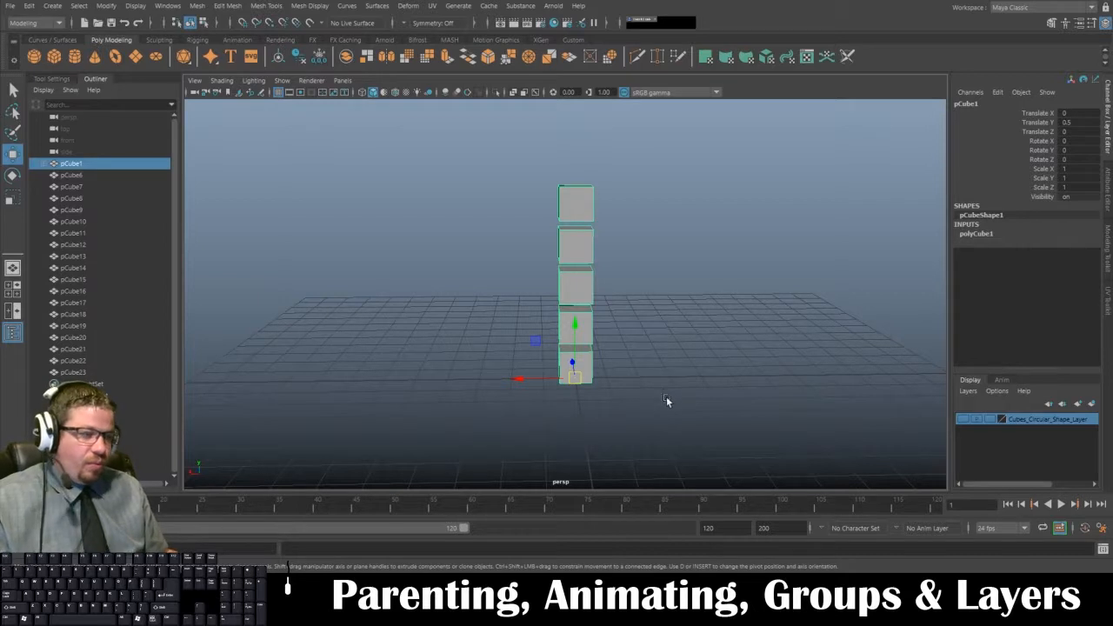
pyautogui.keyDown('alt'); pyautogui.moveTo(576, 324); pyautogui.dragTo(602, 328); pyautogui.keyUp('alt')
pyautogui.keyDown('alt'); pyautogui.moveTo(602, 327); pyautogui.dragTo(637, 387, button='right'); pyautogui.keyUp('alt')
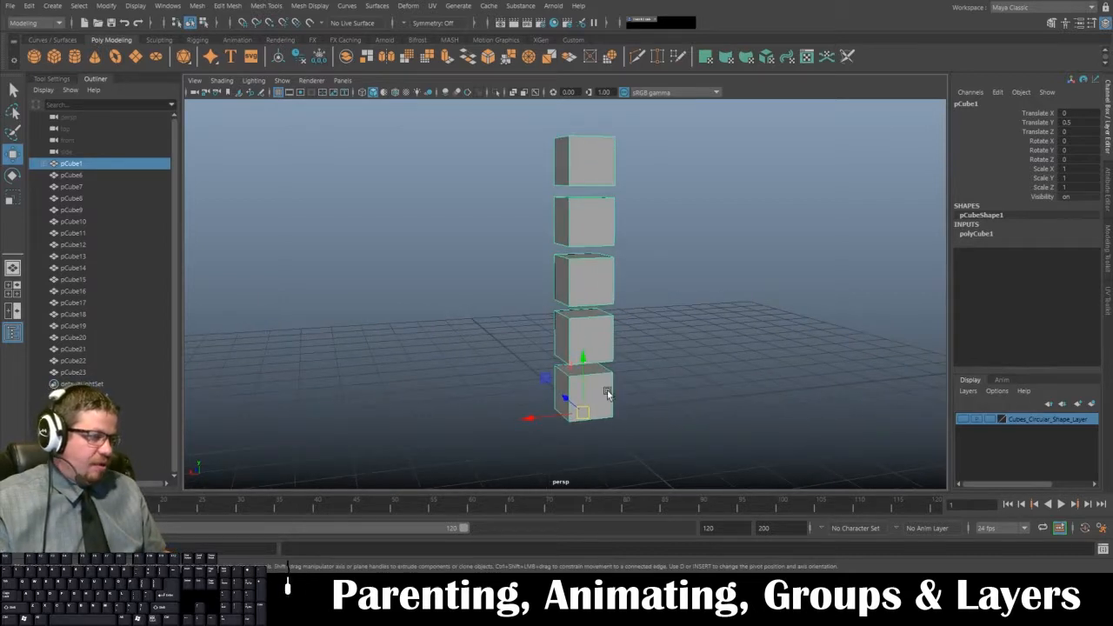
pyautogui.keyDown('alt'); pyautogui.moveTo(737, 237); pyautogui.dragTo(631, 234, button='middle'); pyautogui.keyUp('alt')
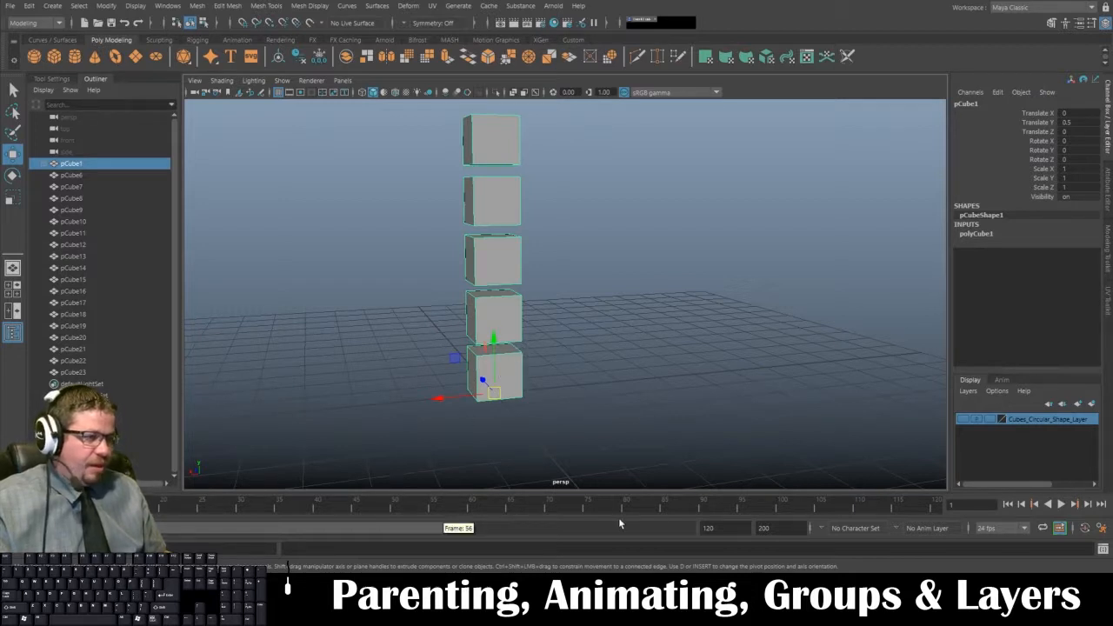
pyautogui.moveTo(737, 528); pyautogui.dragTo(501, 514)
pyautogui.write('72')
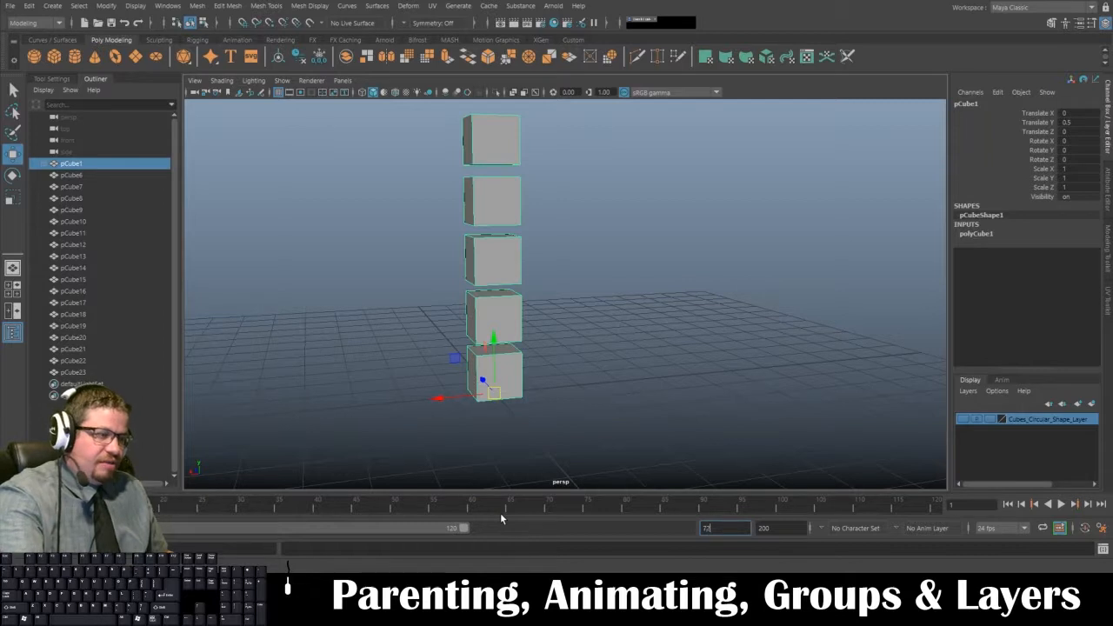
pyautogui.press('Return')
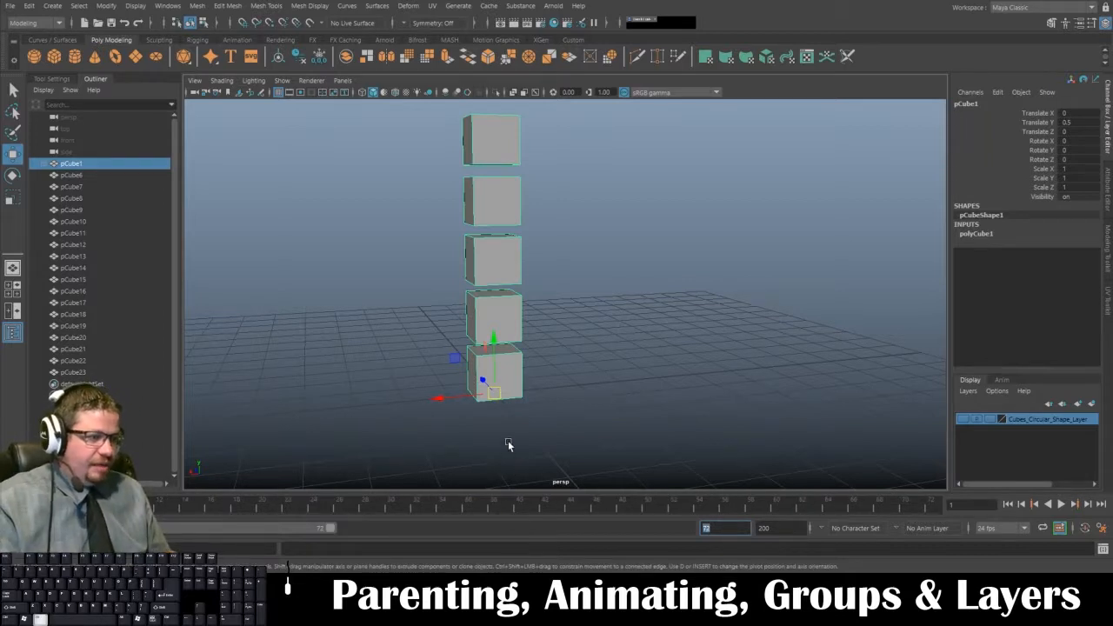
# Activate the Rotate tool and set keyframes on the tower's bottom two cubes at frame 1
pyautogui.keyDown('alt'); pyautogui.moveTo(507, 443); pyautogui.dragTo(444, 397); pyautogui.keyUp('alt')
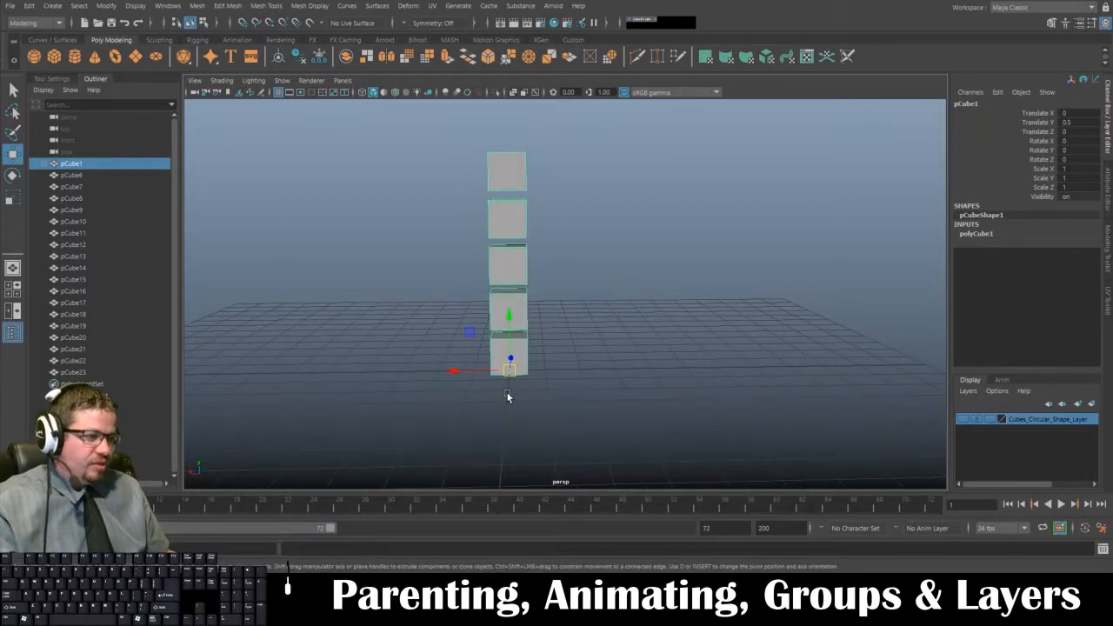
pyautogui.press('e')
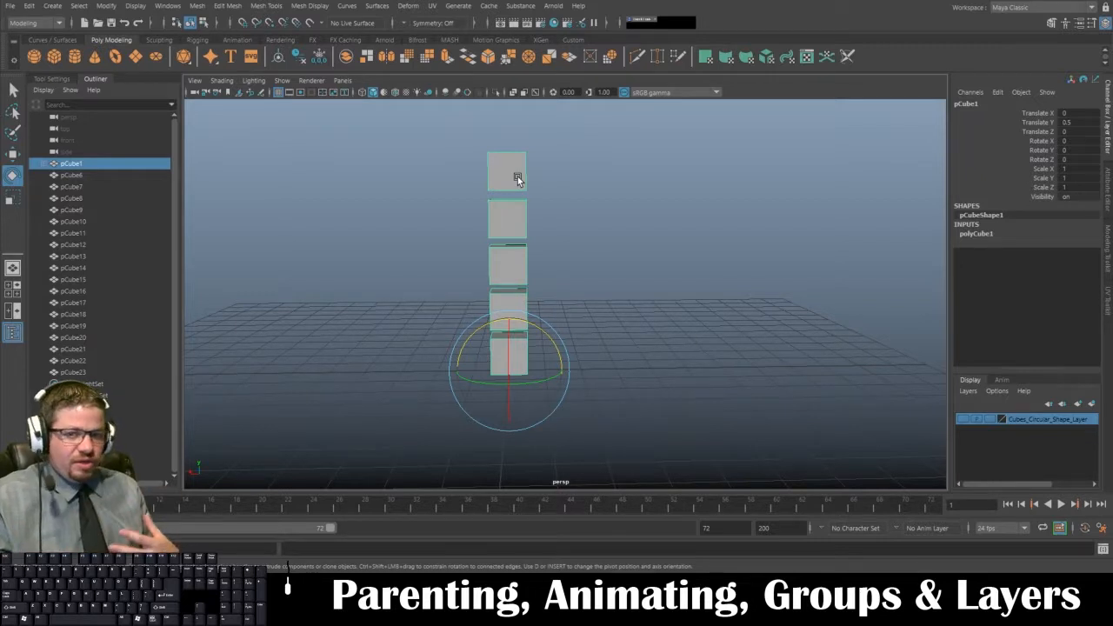
pyautogui.click(625, 288)
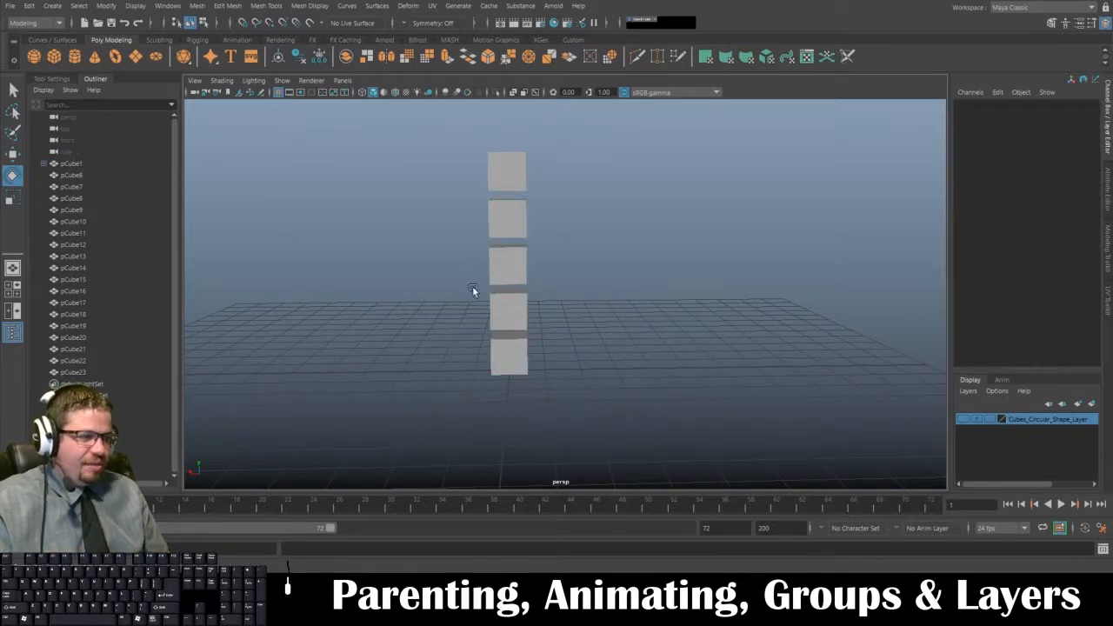
pyautogui.keyDown('alt'); pyautogui.moveTo(360, 397); pyautogui.dragTo(442, 327); pyautogui.keyUp('alt')
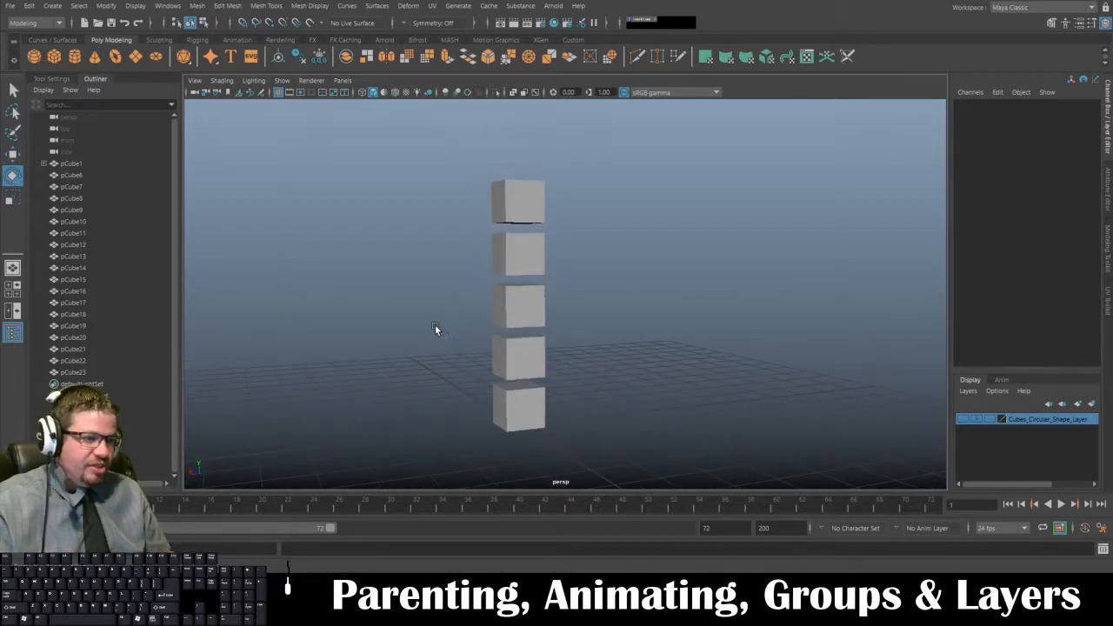
pyautogui.click(524, 401)
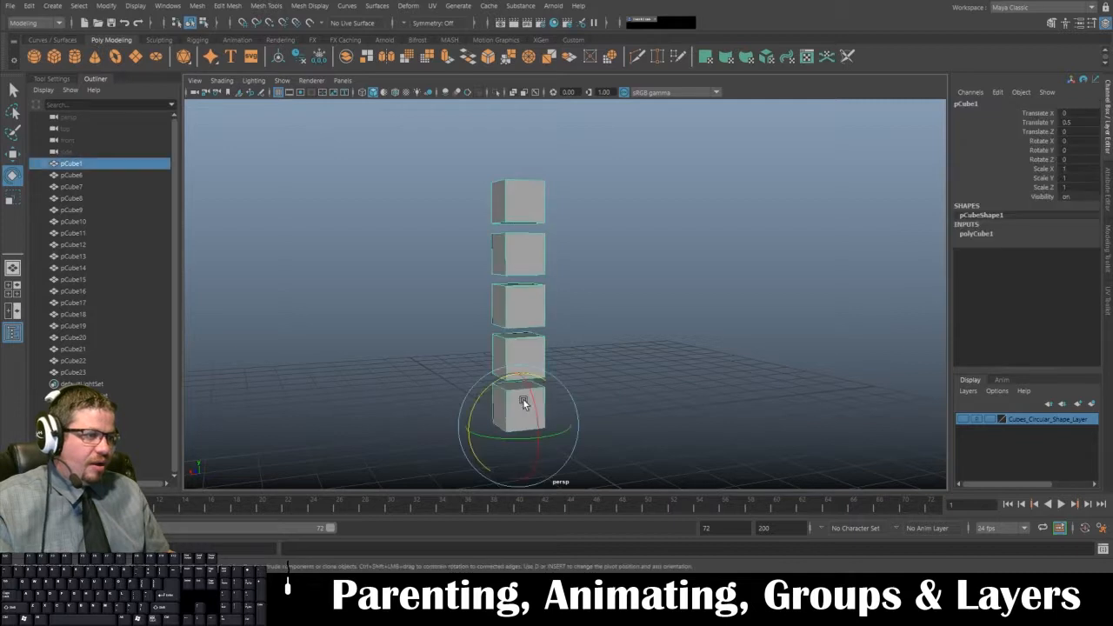
pyautogui.click(530, 347)
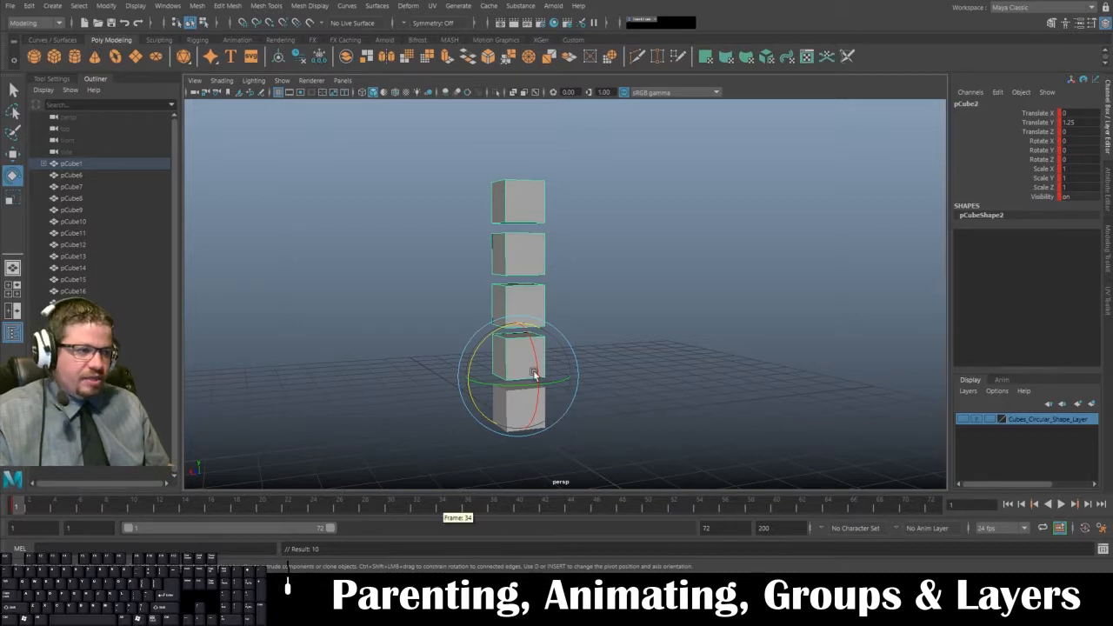
pyautogui.click(529, 424)
pyautogui.click(568, 353)
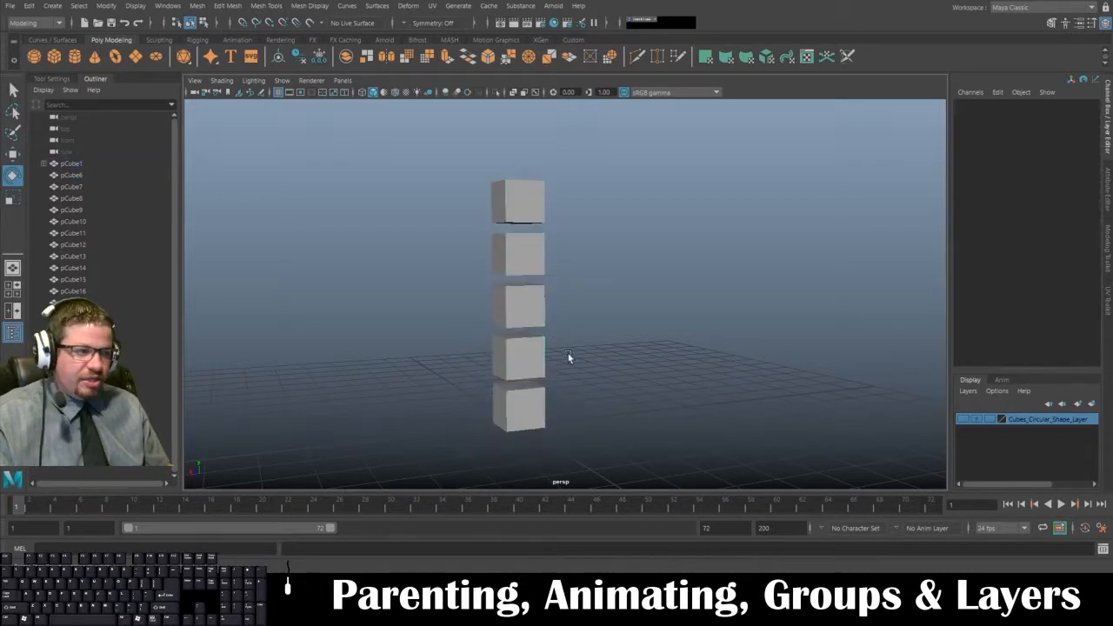
# Set keyframes at frame 1 on the tower's middle cube and on each of the two cubes above it
pyautogui.click(532, 354)
pyautogui.click(669, 298)
pyautogui.click(534, 308)
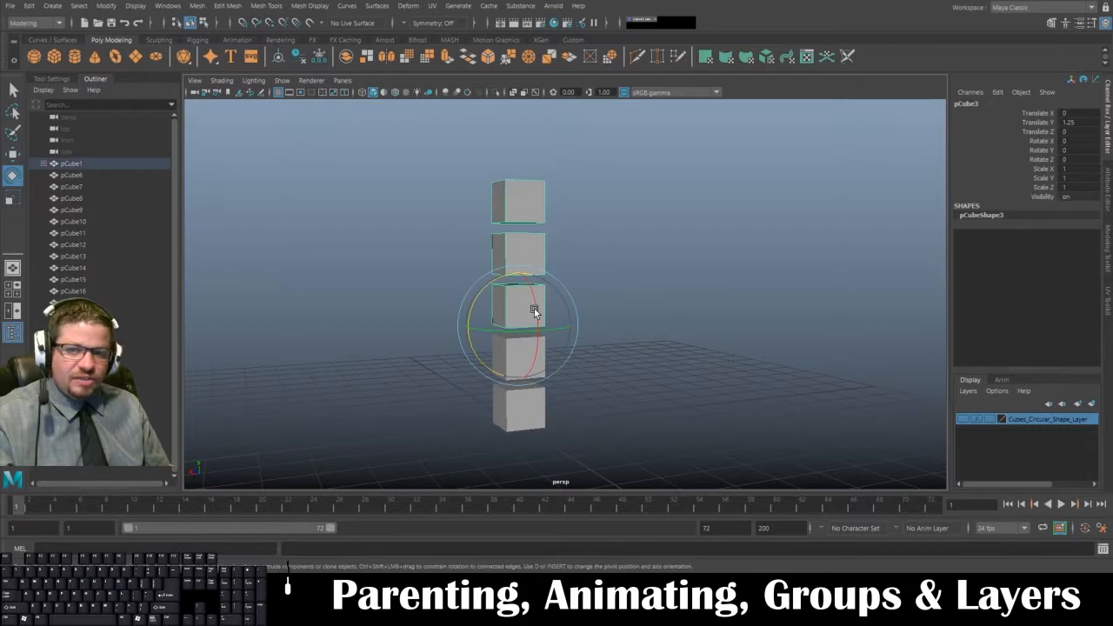
pyautogui.click(658, 266)
pyautogui.click(521, 258)
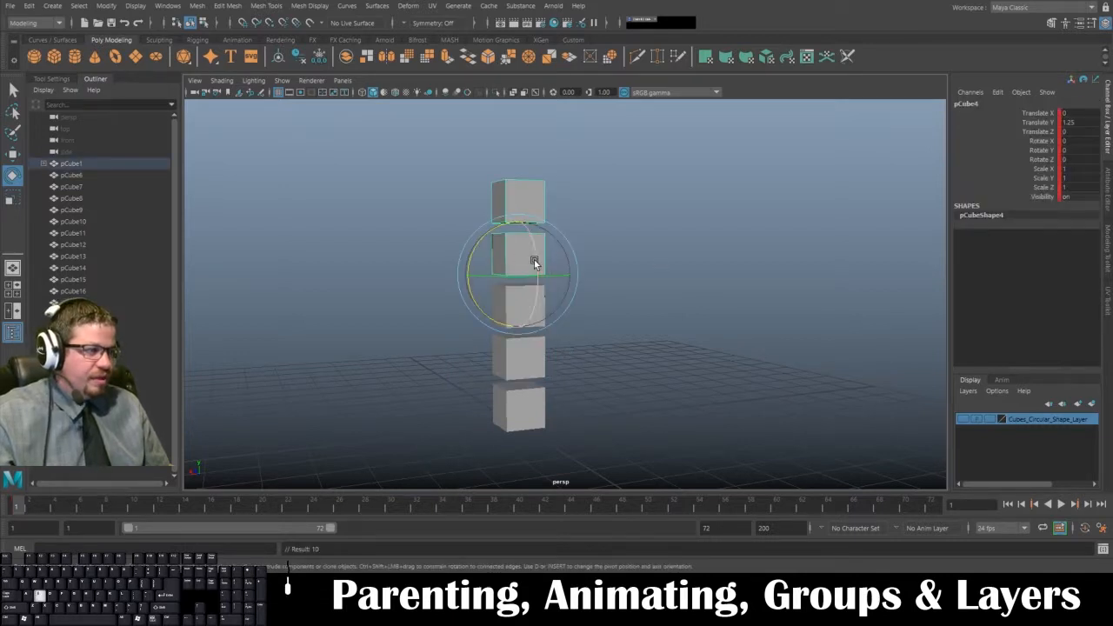
pyautogui.click(537, 228)
pyautogui.click(519, 199)
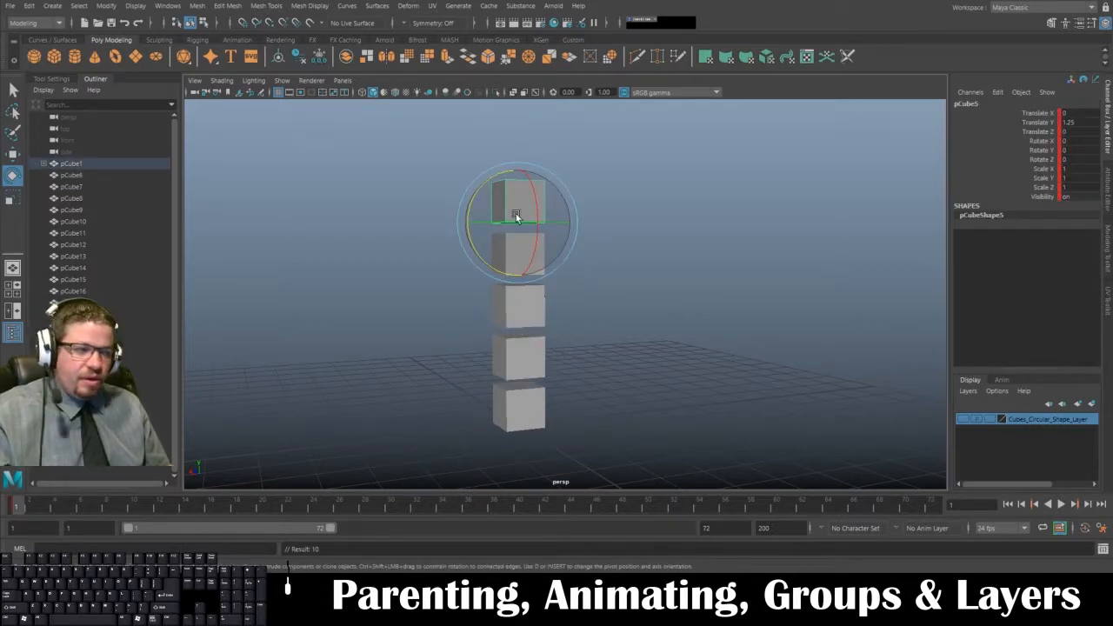
# At frame 12, rotate the bottom cube to about -24 degrees and the second cube to about -25 degrees in Z, keying the pose
pyautogui.click(538, 416)
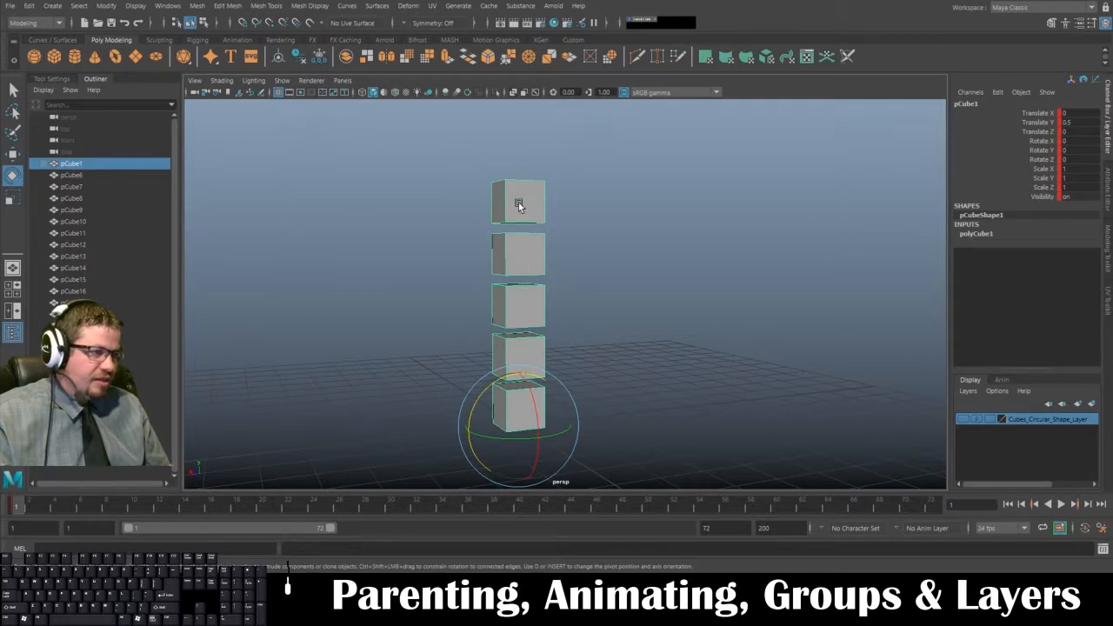
pyautogui.click(159, 508)
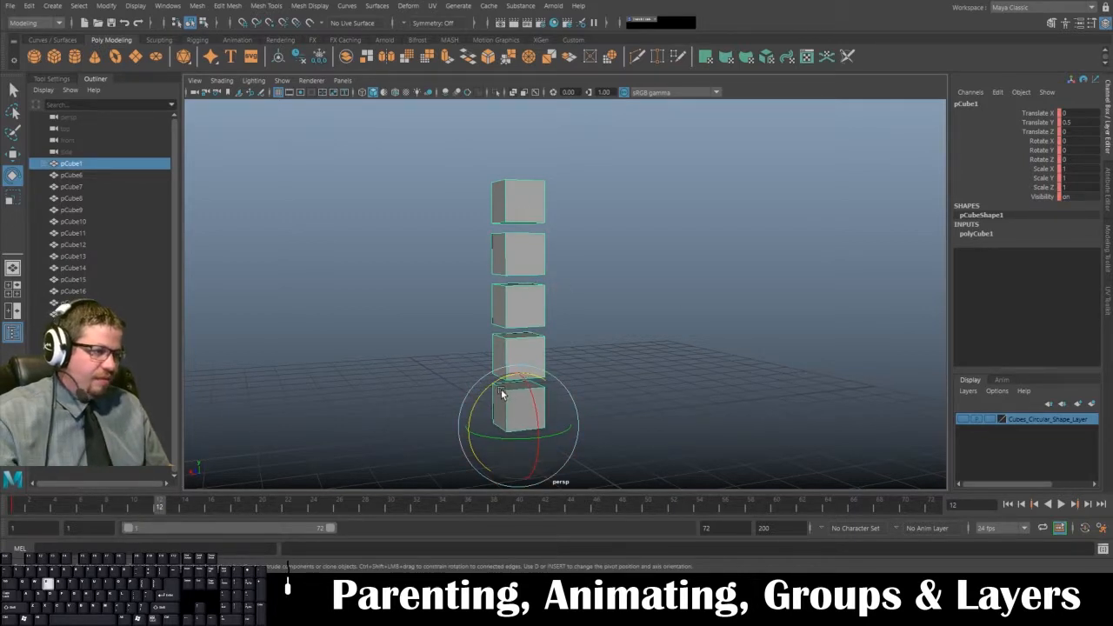
pyautogui.moveTo(499, 388); pyautogui.dragTo(470, 397)
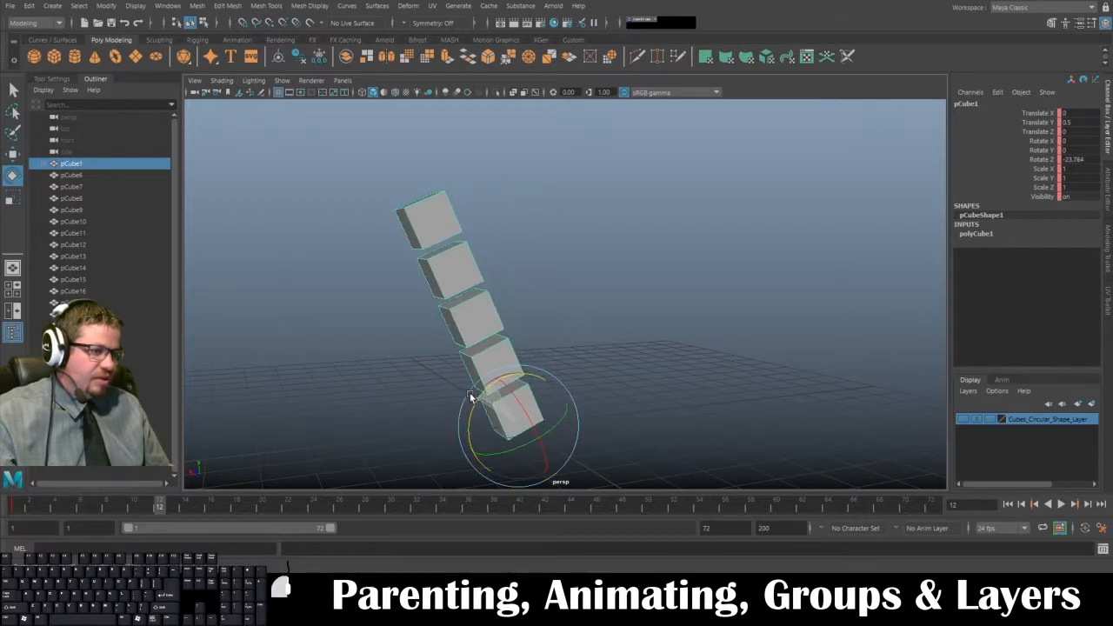
pyautogui.click(509, 349)
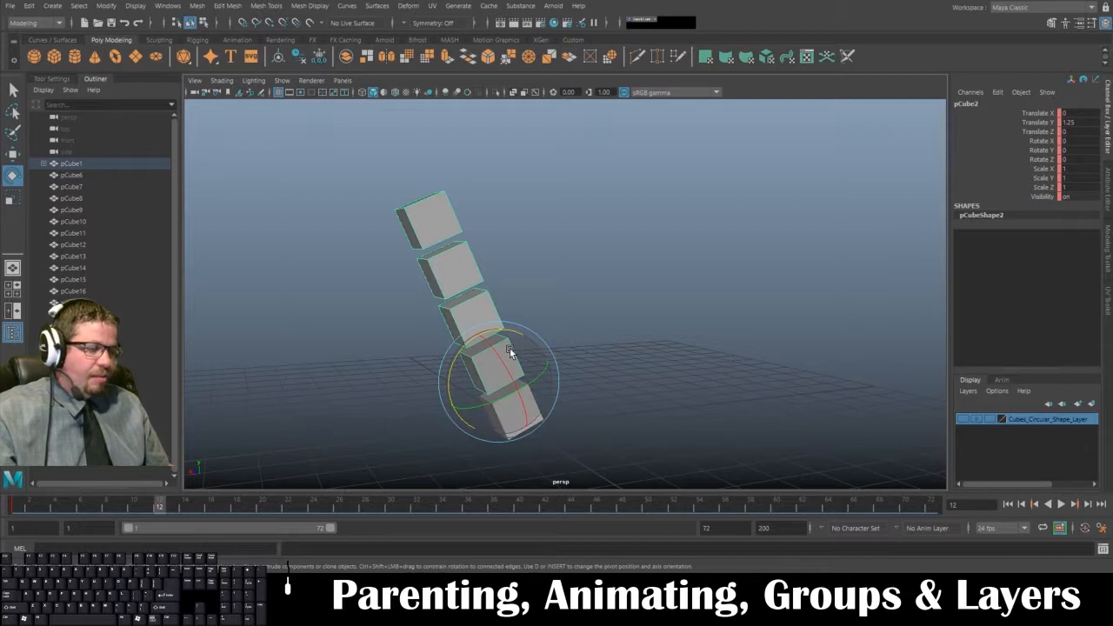
pyautogui.moveTo(476, 349); pyautogui.dragTo(462, 373)
pyautogui.press('s')
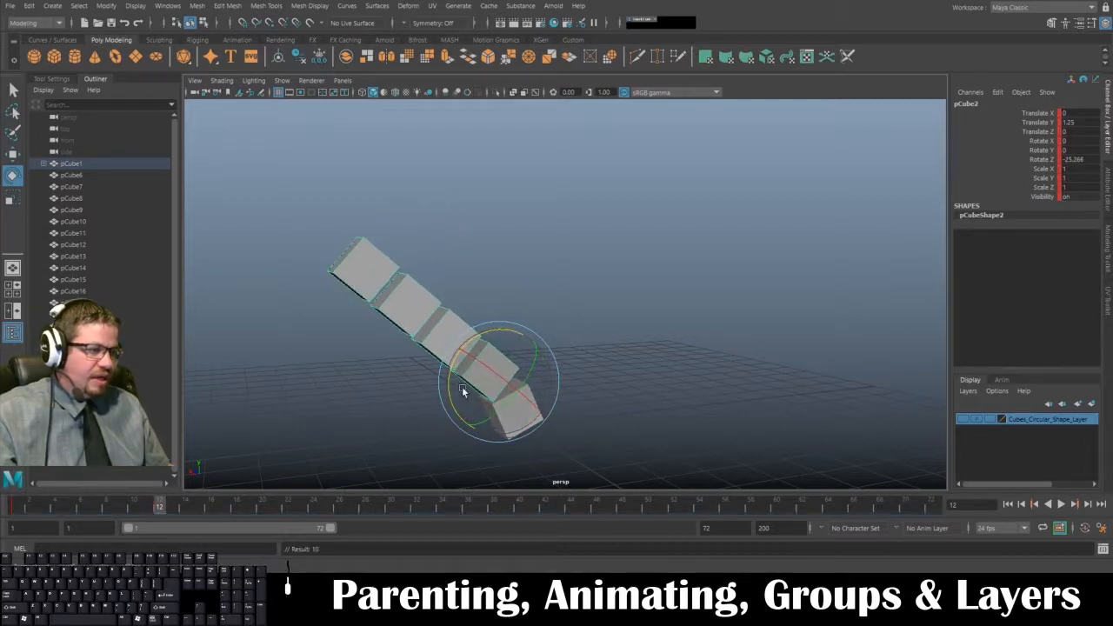
# Rotate the chain's middle cube to about -23 degrees in Z and key it at frame 12
pyautogui.click(445, 330)
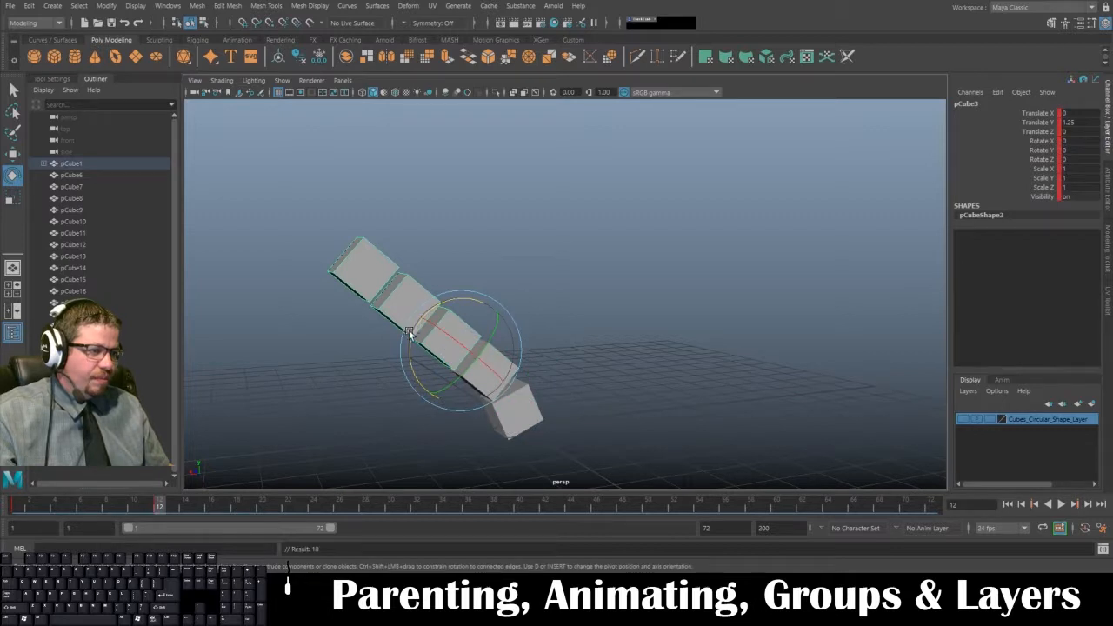
pyautogui.moveTo(409, 345); pyautogui.dragTo(413, 349)
pyautogui.press('s')
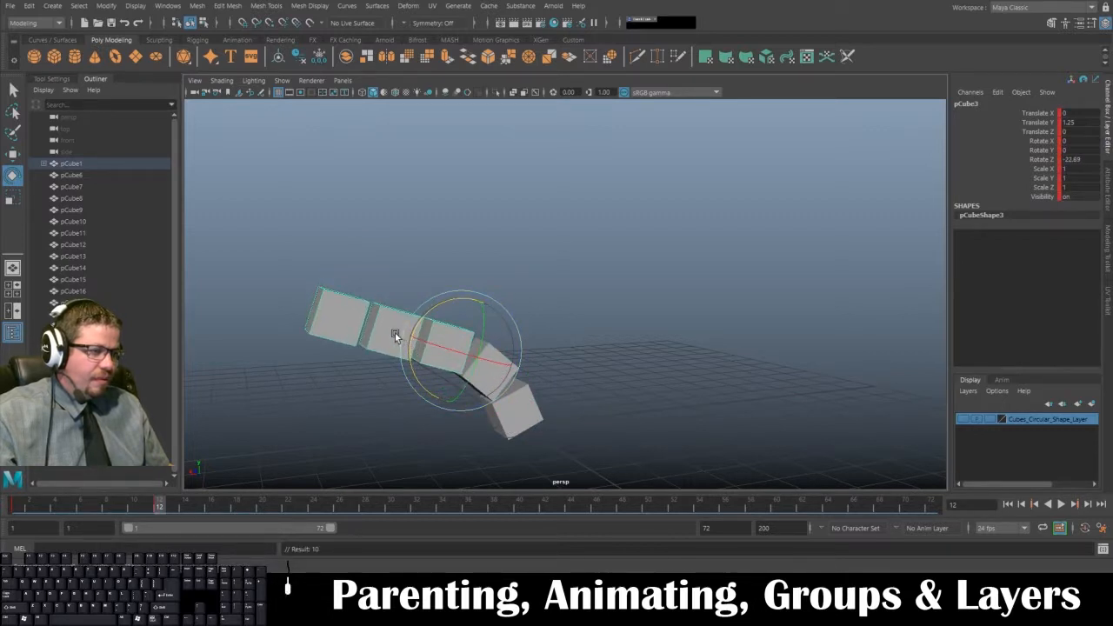
# Bend the fourth cube further the same way and the end cube to about -29 degrees in Z, keying both at frame 12
pyautogui.click(395, 333)
pyautogui.moveTo(368, 306); pyautogui.dragTo(309, 337)
pyautogui.press('s')
pyautogui.click(333, 341)
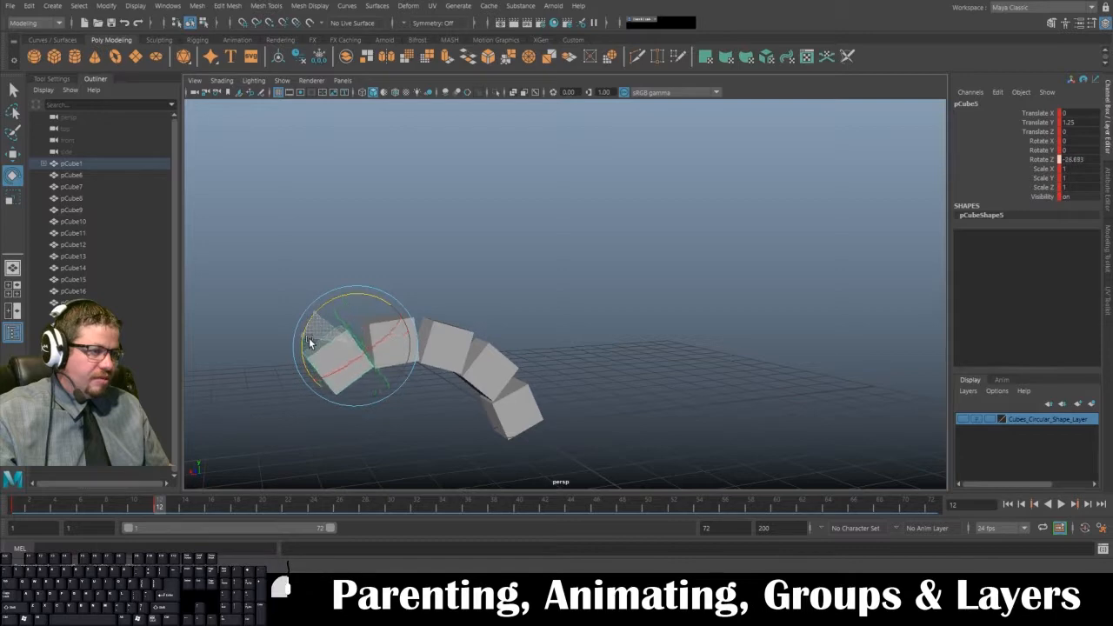
# Examine the curled chain of cubes in the four-view layout and the front view
pyautogui.keyDown('alt'); pyautogui.moveTo(615, 405); pyautogui.dragTo(536, 384); pyautogui.keyUp('alt')
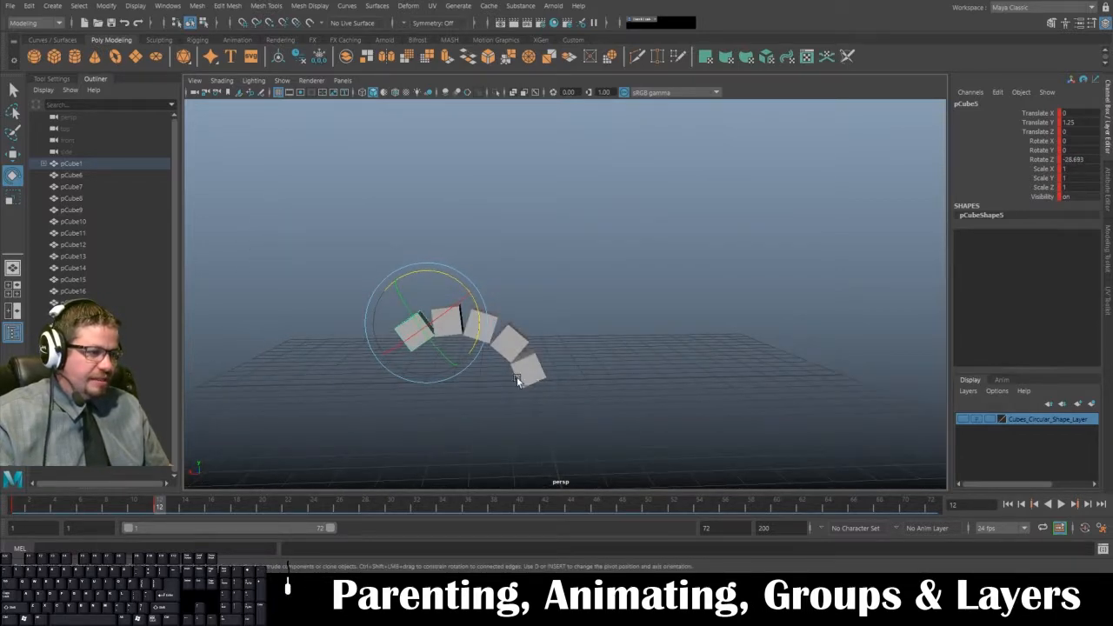
pyautogui.press('space')
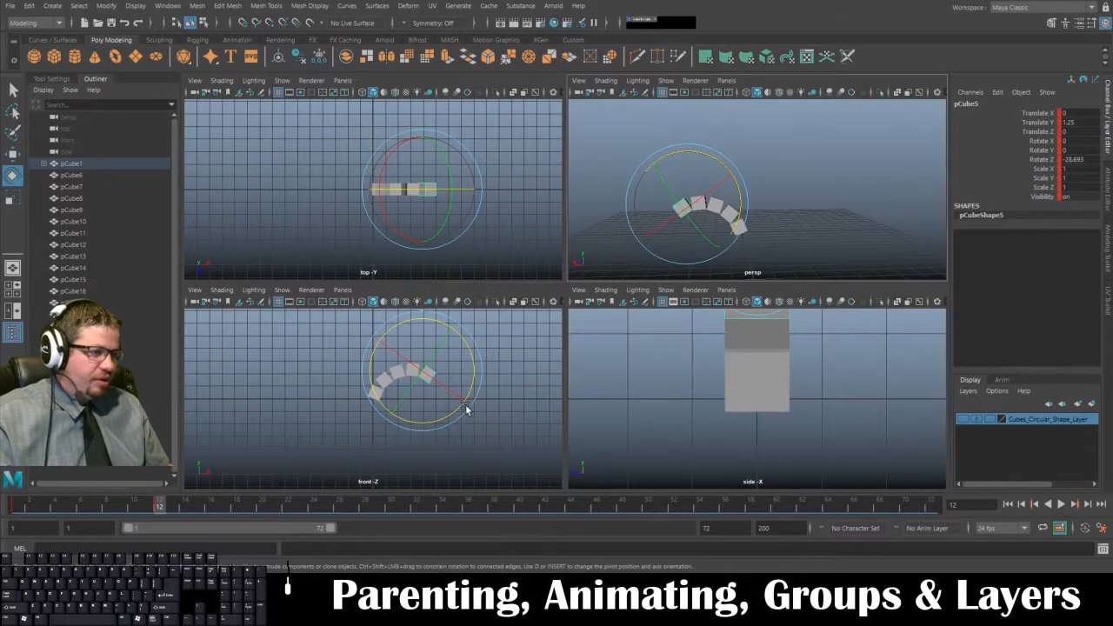
pyautogui.press('space')
pyautogui.press('space')
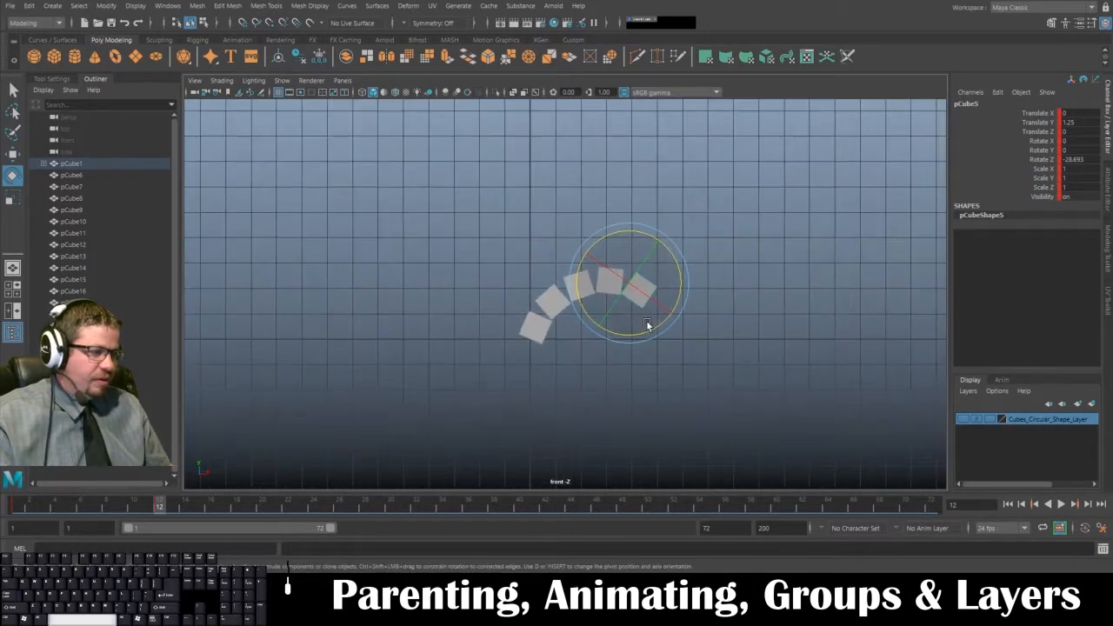
pyautogui.keyDown('alt'); pyautogui.moveTo(708, 217); pyautogui.dragTo(884, 191); pyautogui.keyUp('alt')
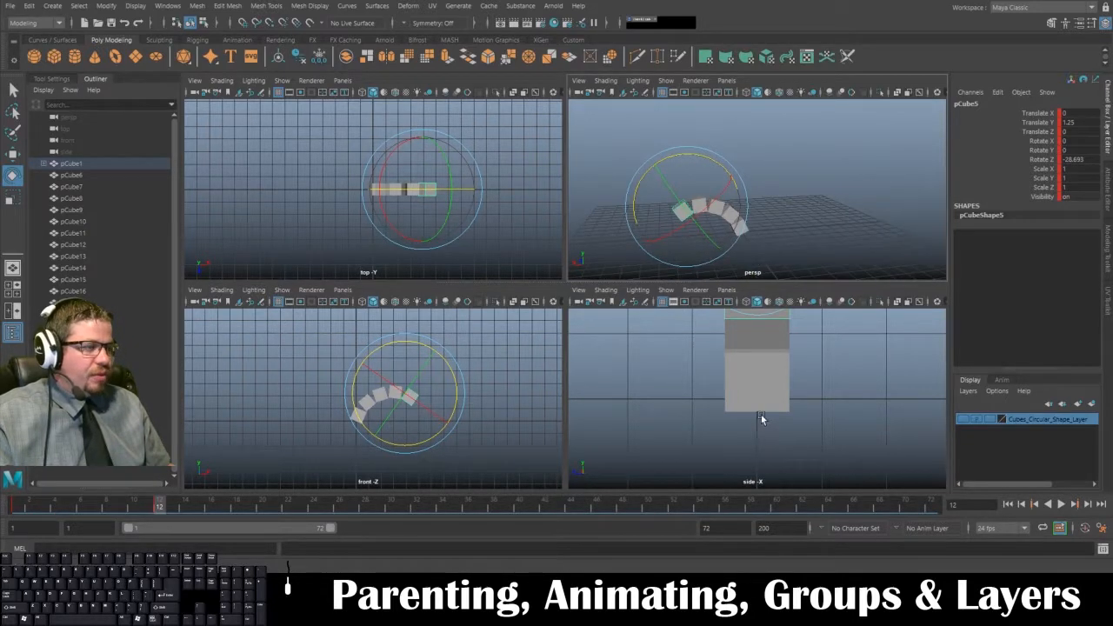
# Show the perspective view full size and scrub the timeline up to frame 12 to preview the chain's bend
pyautogui.scroll(-3, 795, 394)
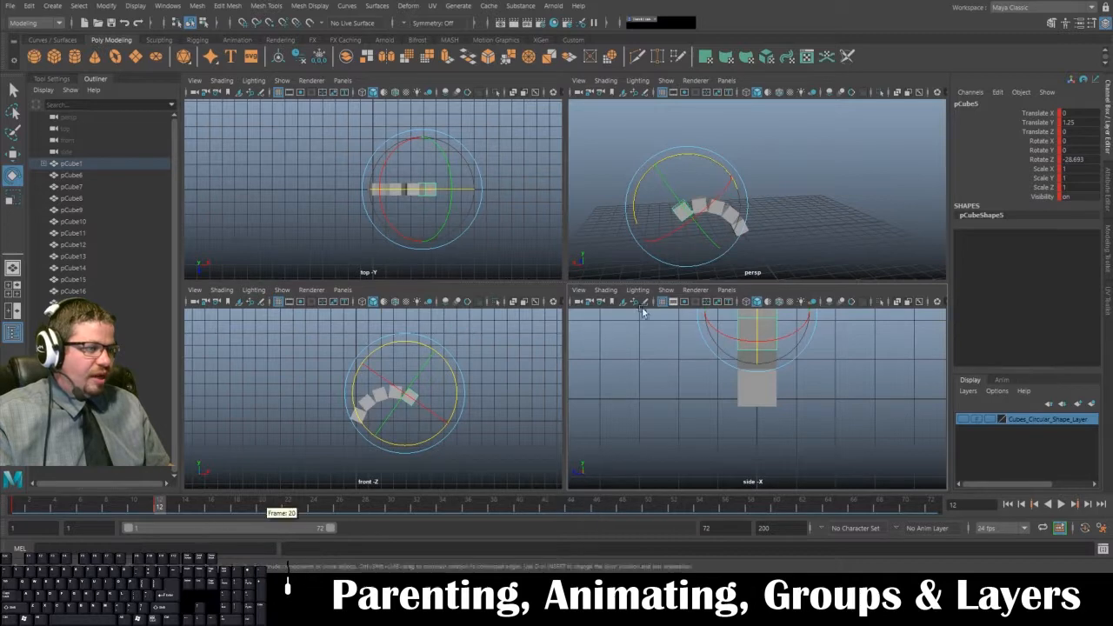
pyautogui.press('space')
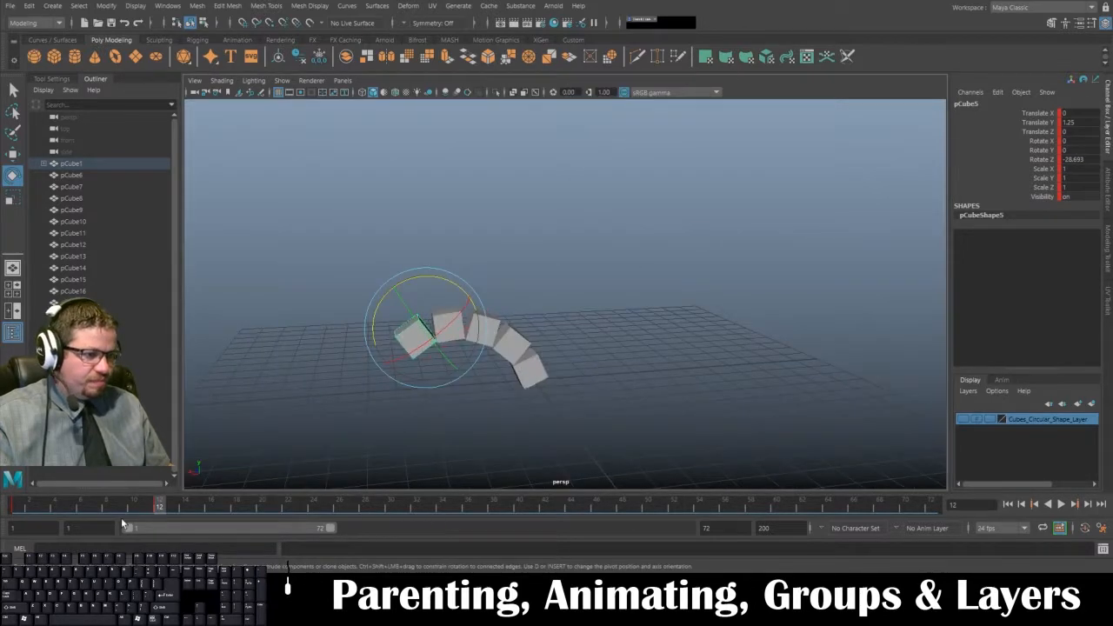
pyautogui.moveTo(159, 509)
pyautogui.mouseDown()
pyautogui.moveTo(20, 512)
pyautogui.moveTo(155, 522)
pyautogui.mouseUp()
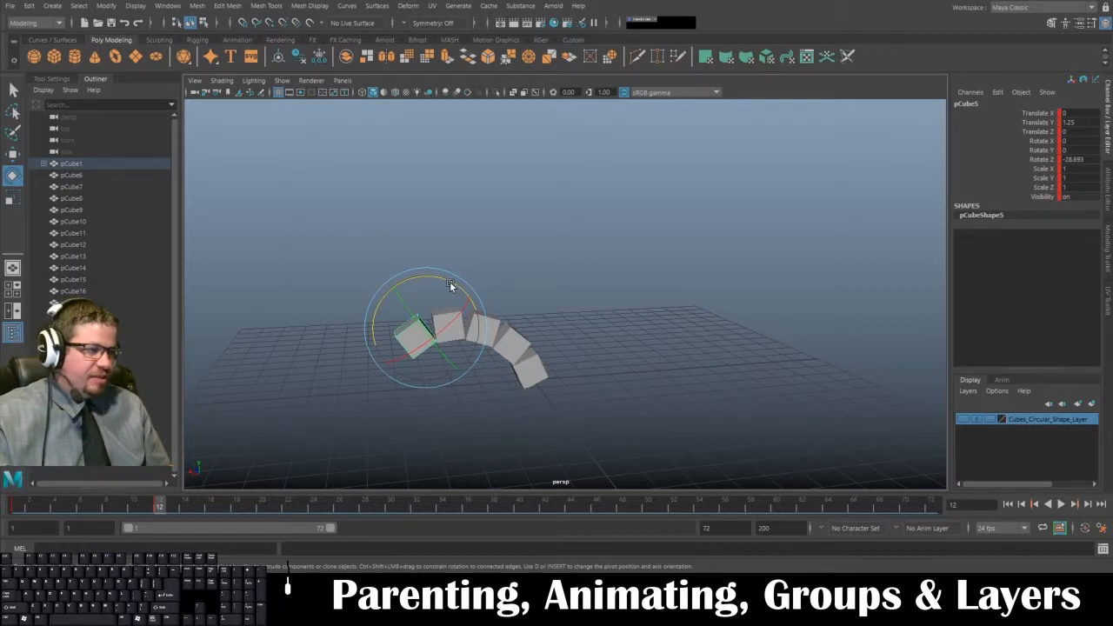
# Try rotating the bottom cube to about 51 degrees in Z at frame 12, and undo that rotation
pyautogui.click(411, 366)
pyautogui.click(516, 375)
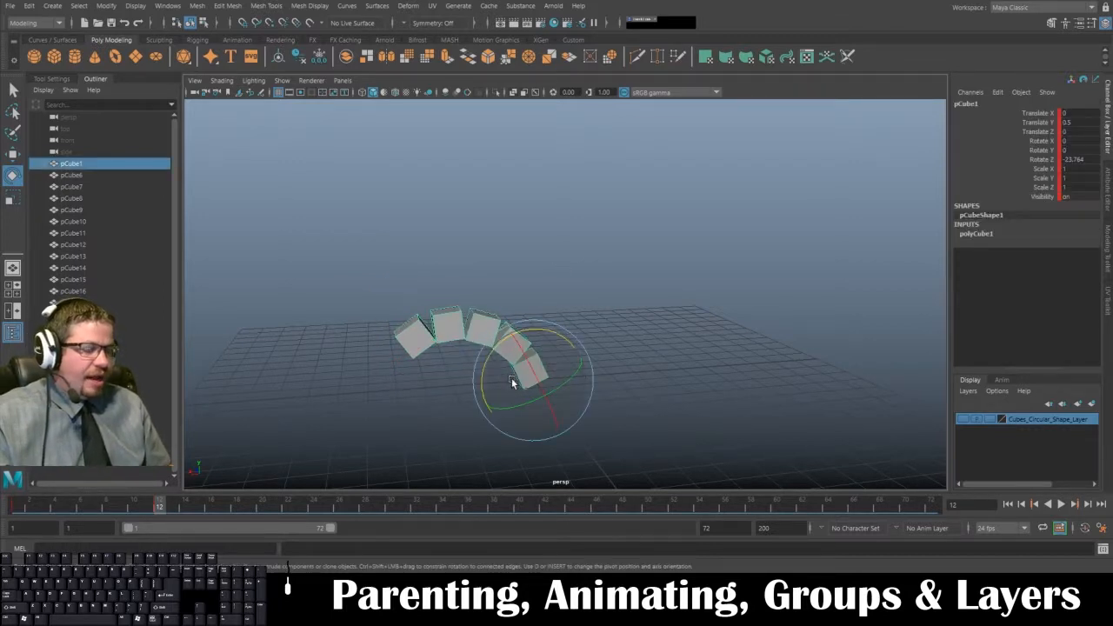
pyautogui.moveTo(500, 347); pyautogui.dragTo(565, 336)
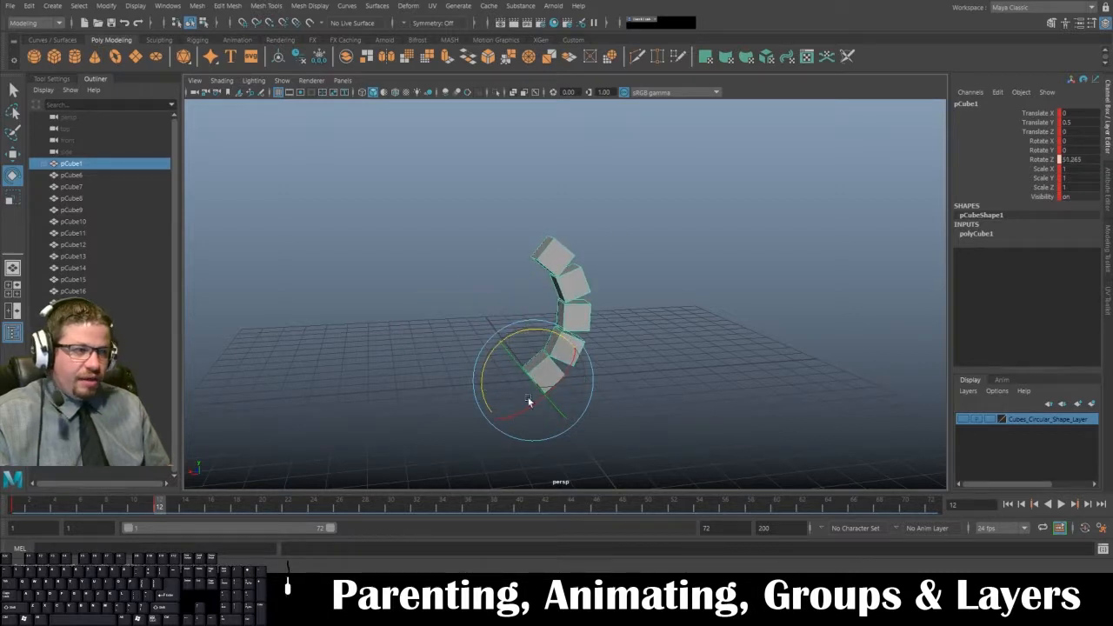
pyautogui.hotkey('ctrl', 'z')
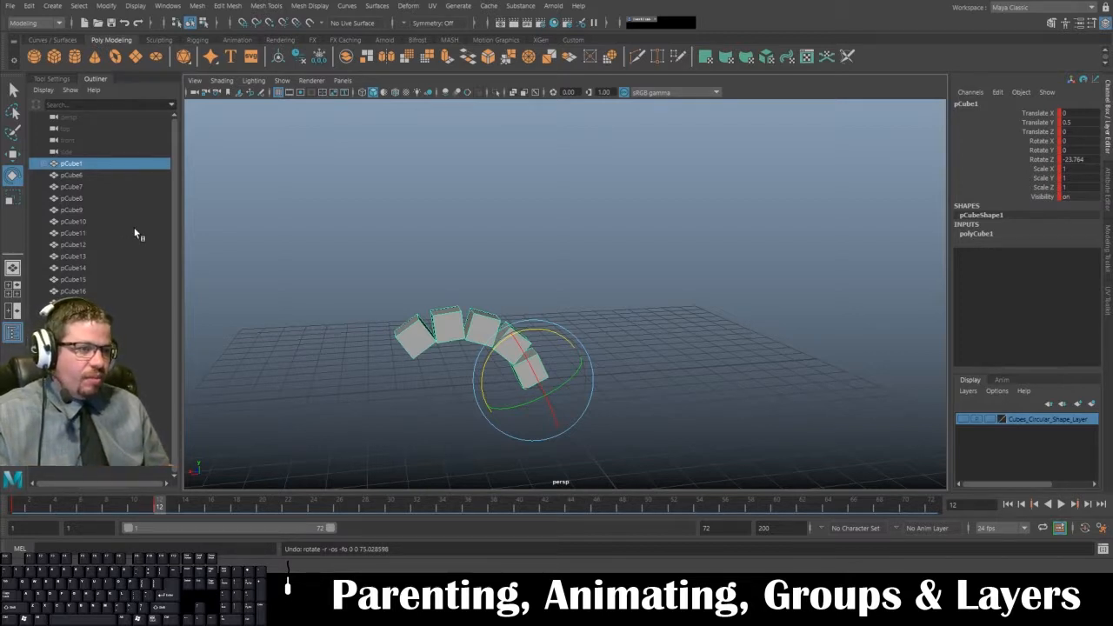
# At frame 24, rotate the chain's bottom cube to about 25 degrees in Z and key it
pyautogui.hotkey('alt', 'v')
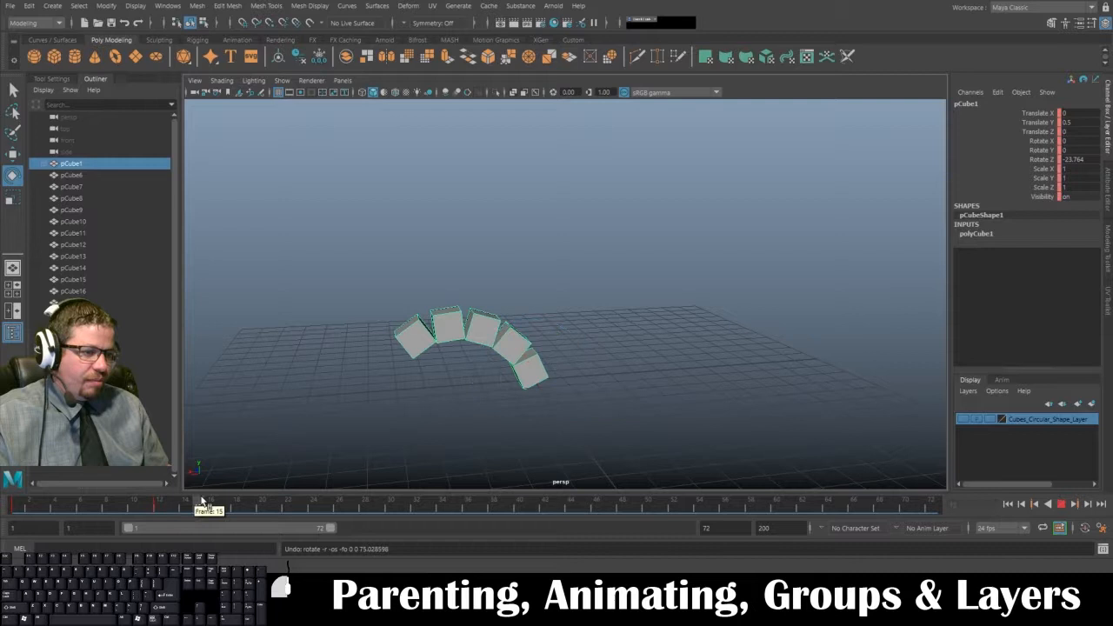
pyautogui.click(313, 508)
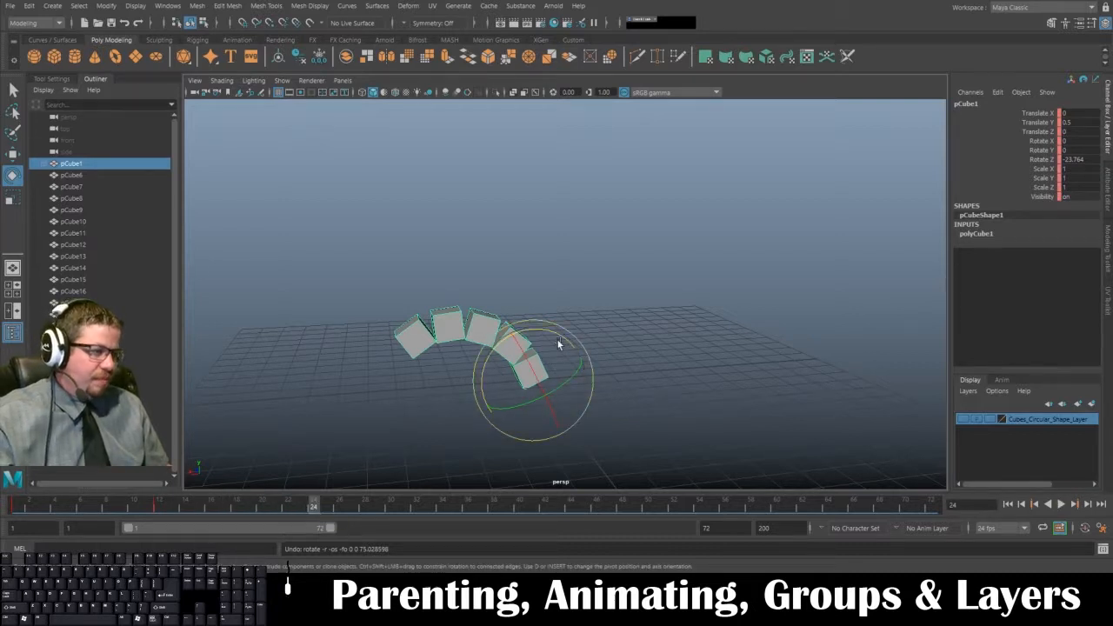
pyautogui.moveTo(546, 334); pyautogui.dragTo(594, 354)
pyautogui.press('s')
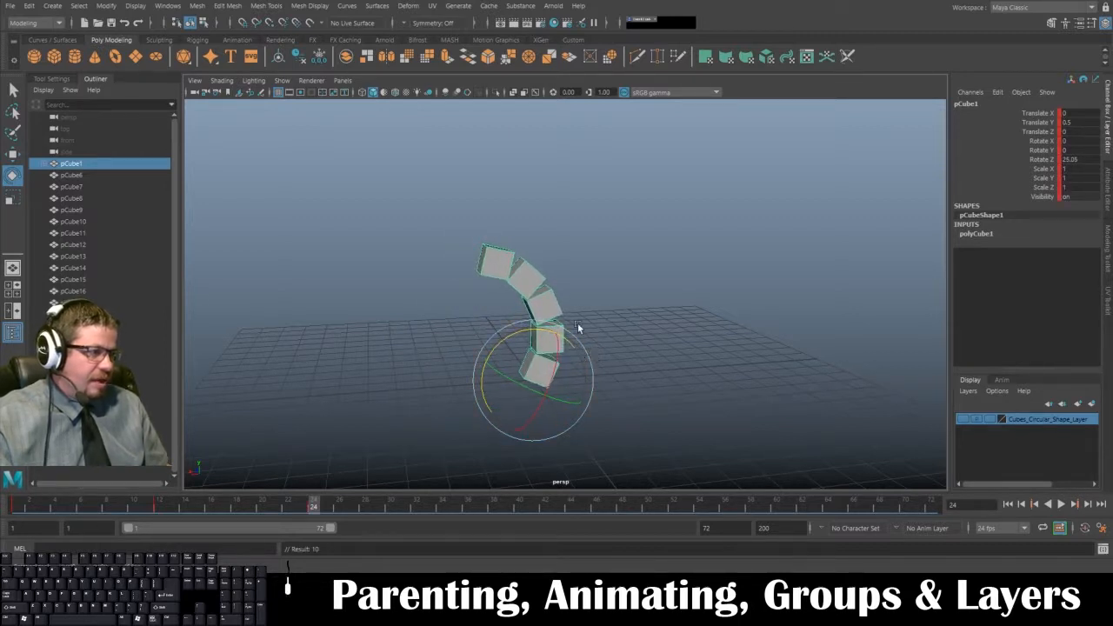
# Rotate the second and middle cubes in Z to bend the chain the opposite way, keying both at frame 24
pyautogui.click(557, 341)
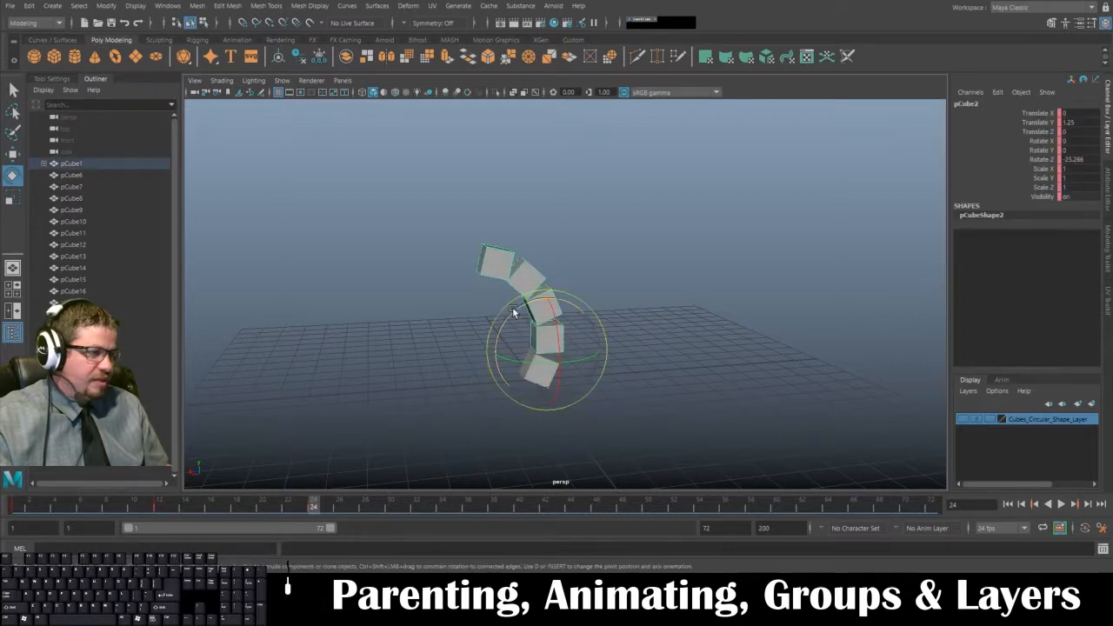
pyautogui.moveTo(519, 310); pyautogui.dragTo(612, 315)
pyautogui.press('s')
pyautogui.click(639, 329)
pyautogui.click(591, 329)
pyautogui.press('s')
# Rotate the fourth cube to about 30 degrees and the end cube to about 32 degrees in Z, keying both at frame 24
pyautogui.click(656, 332)
pyautogui.click(620, 309)
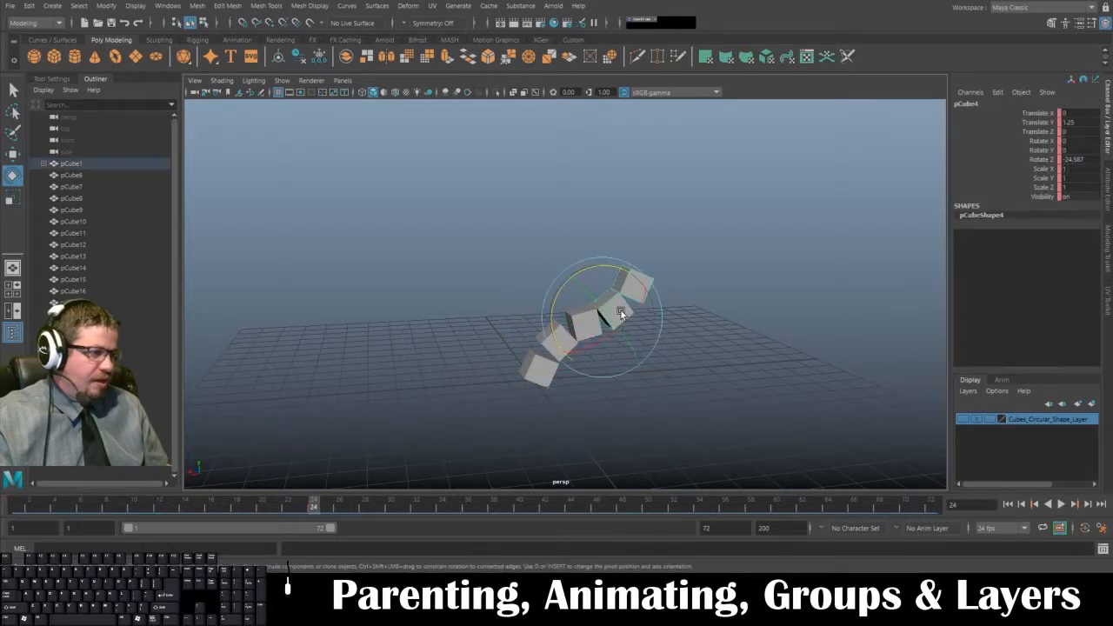
pyautogui.moveTo(595, 269); pyautogui.dragTo(662, 286)
pyautogui.press('s')
pyautogui.click(668, 318)
pyautogui.click(642, 311)
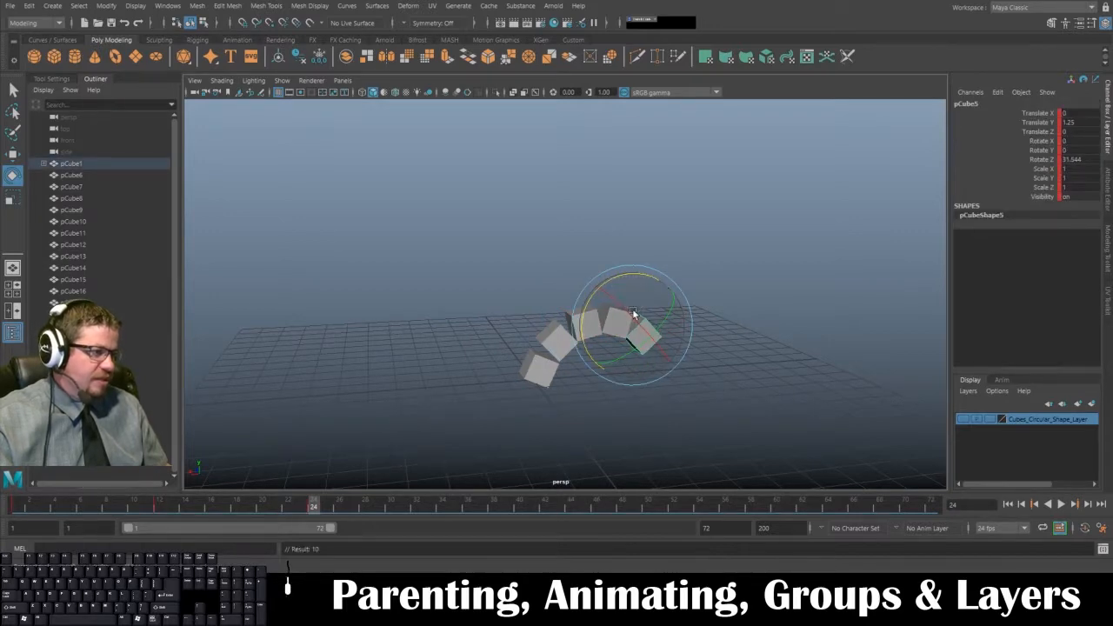
# Review the chain's swing between its keyed poses by scrubbing and playing the animation in the front view
pyautogui.press('space')
pyautogui.press('space')
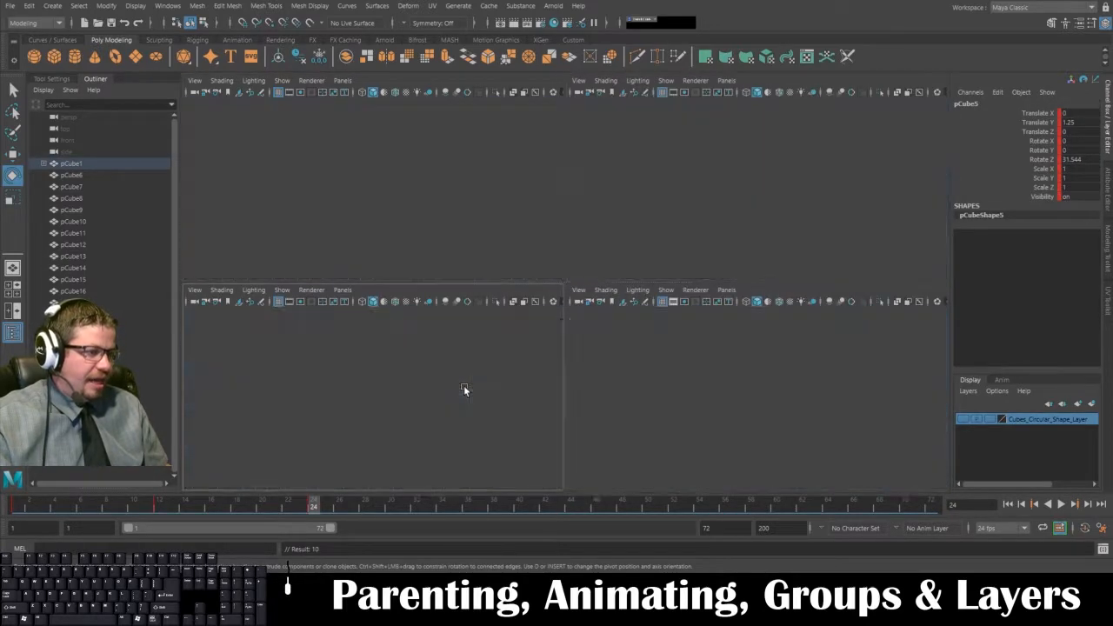
pyautogui.click(257, 508)
pyautogui.moveTo(256, 509); pyautogui.dragTo(459, 517)
pyautogui.click(1060, 504)
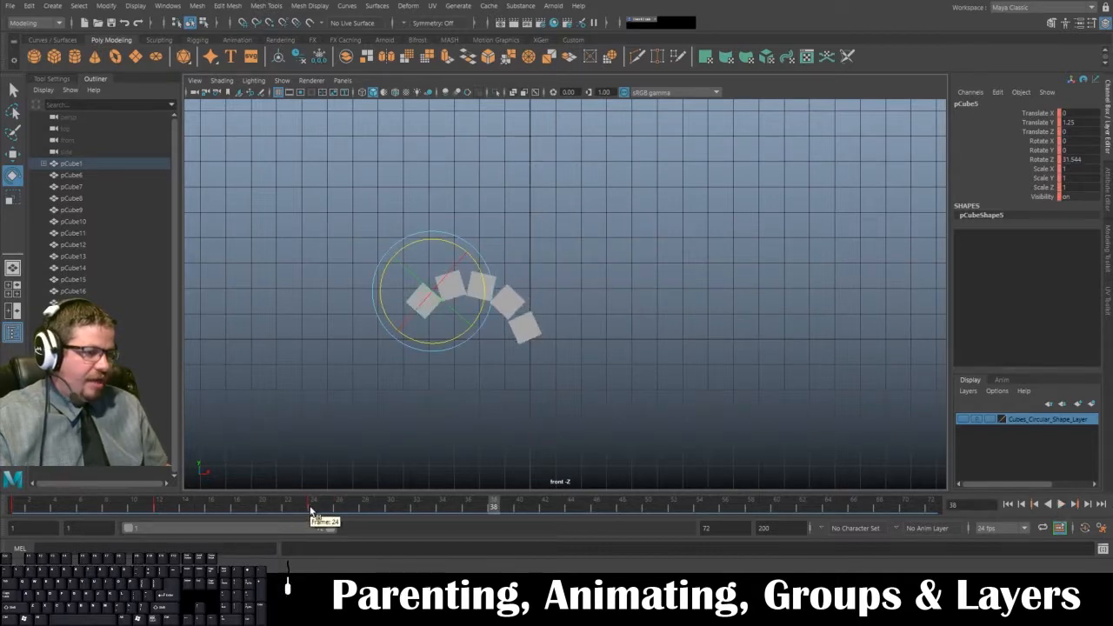
pyautogui.click(1060, 505)
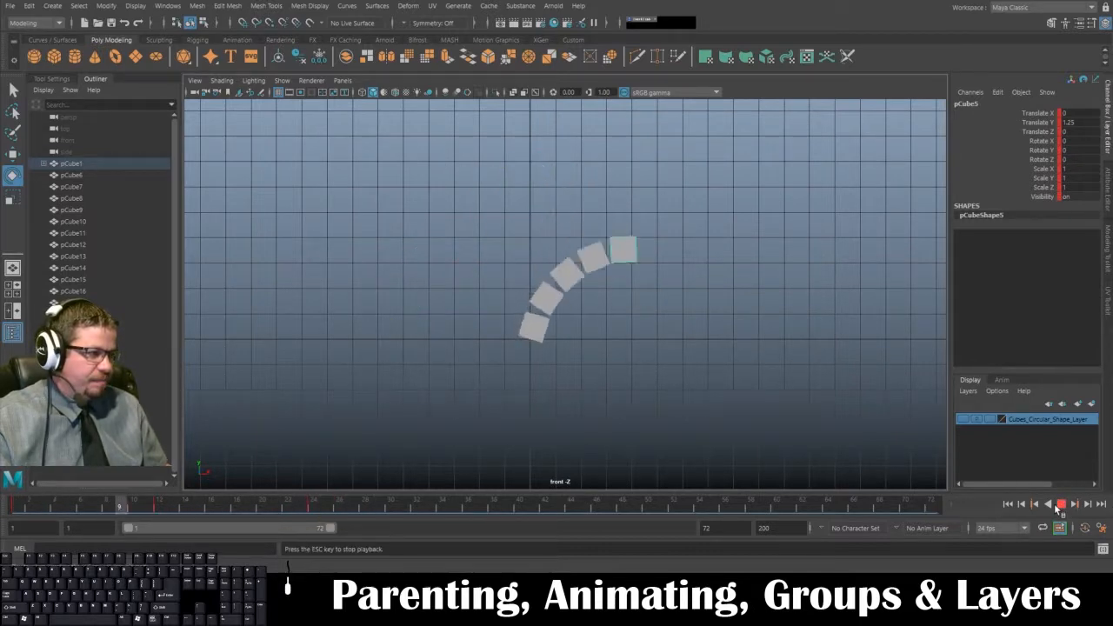
pyautogui.click(1059, 506)
# At frame 36, rotate the bottom cube to about -15 degrees and the second cube to about -27 degrees in Z, keying both
pyautogui.moveTo(394, 511); pyautogui.dragTo(470, 511)
pyautogui.click(523, 339)
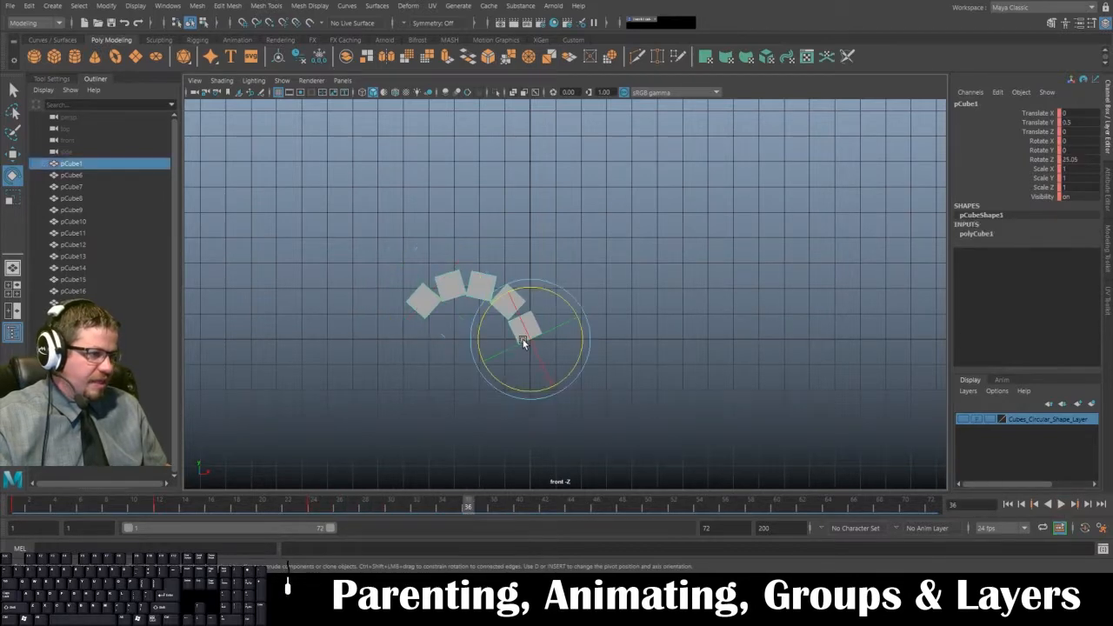
pyautogui.moveTo(528, 289); pyautogui.dragTo(559, 298)
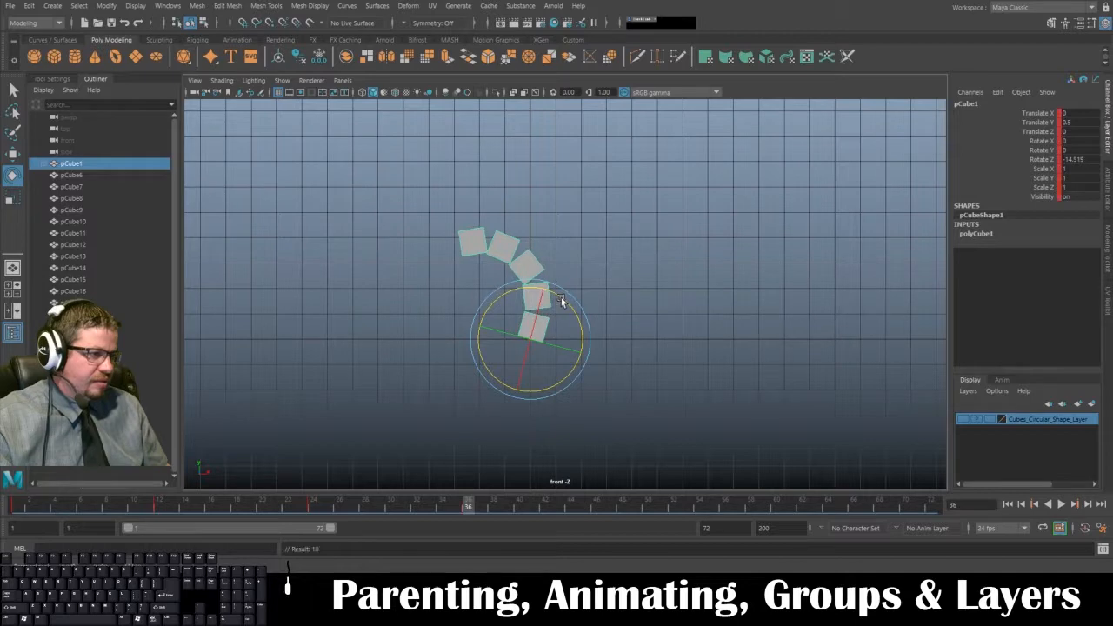
pyautogui.click(576, 298)
pyautogui.click(546, 289)
pyautogui.moveTo(550, 257); pyautogui.dragTo(578, 293)
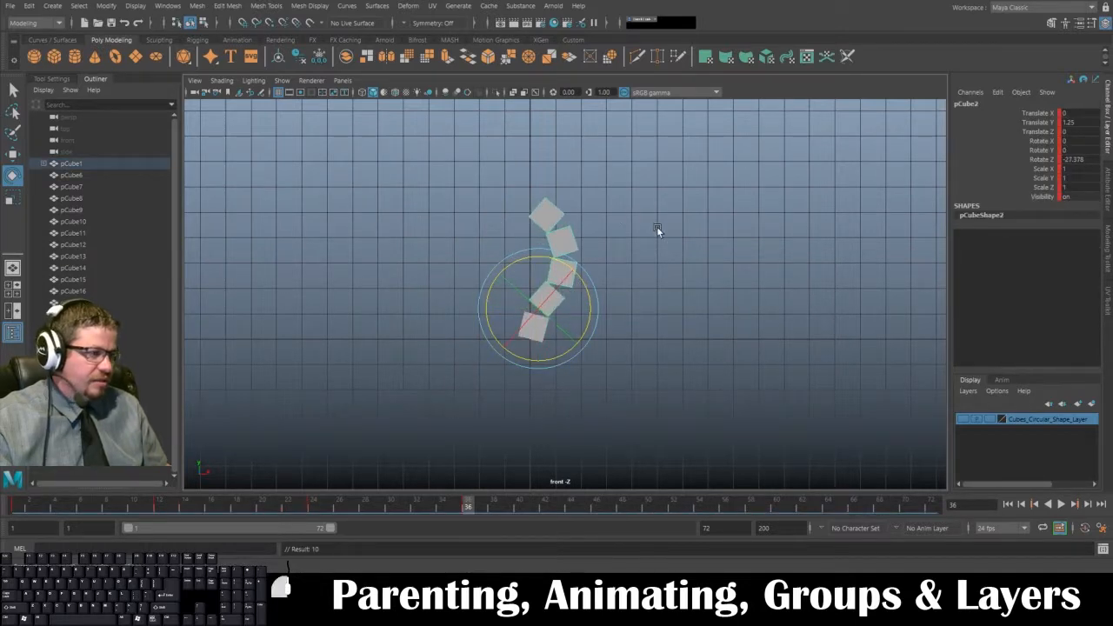
# Rotate the middle cube to about -16 degrees and ease the second cube back to about -17 degrees in Z, keyed at frame 36
pyautogui.click(658, 230)
pyautogui.click(569, 275)
pyautogui.moveTo(586, 239); pyautogui.dragTo(581, 282)
pyautogui.click(561, 320)
pyautogui.click(575, 286)
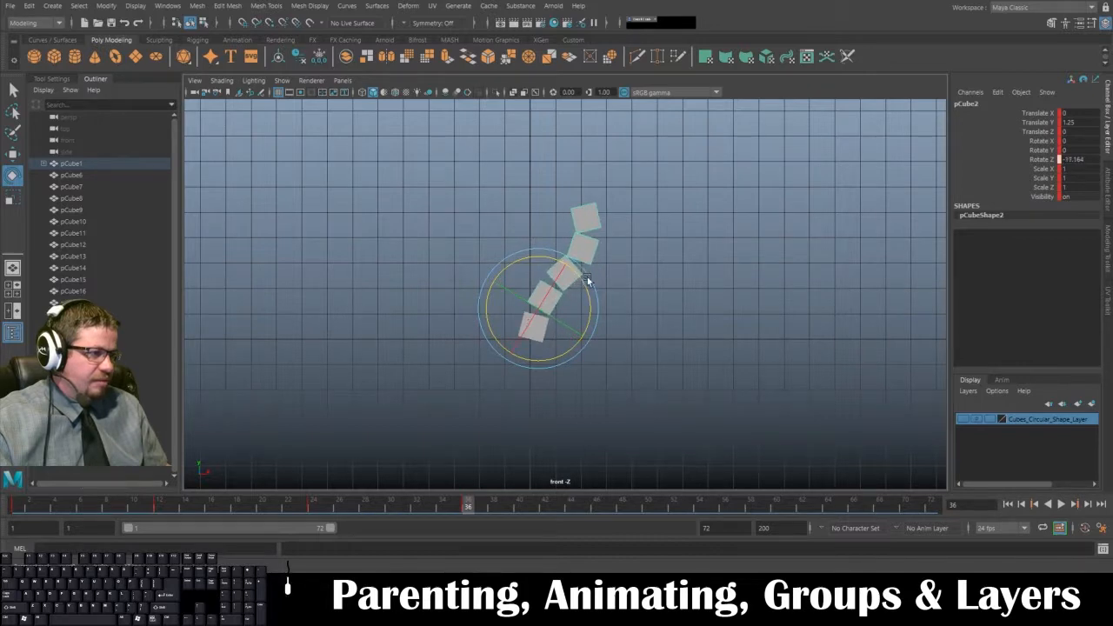
pyautogui.click(588, 284)
pyautogui.click(546, 278)
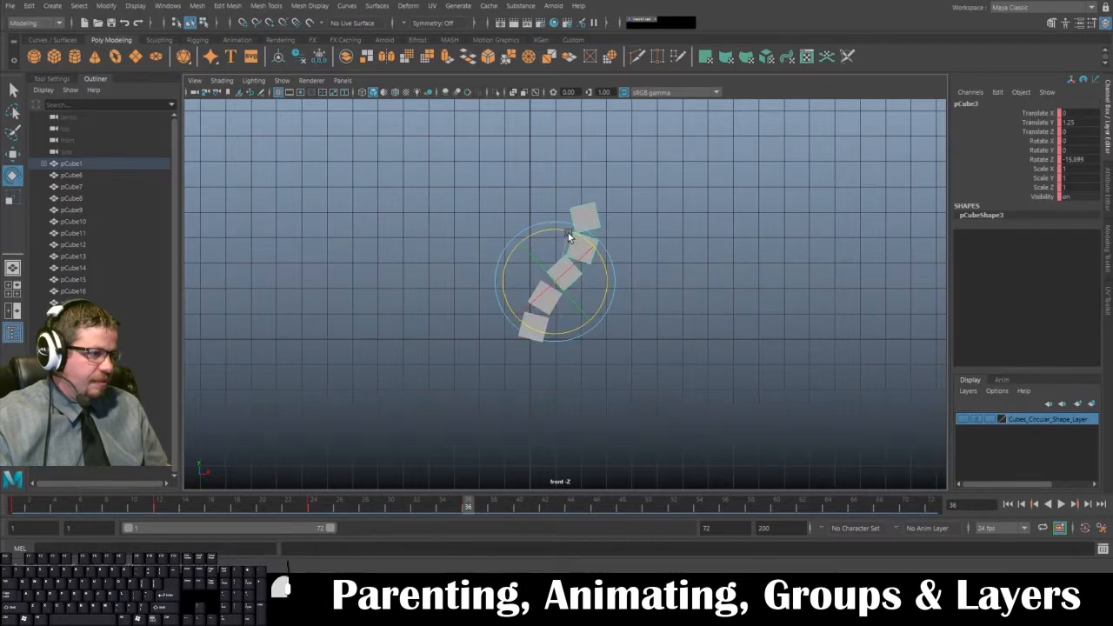
pyautogui.click(665, 233)
# Rotate the fourth cube to about -7 degrees and the end cube to about -14 degrees in Z, keying both at frame 36
pyautogui.click(587, 239)
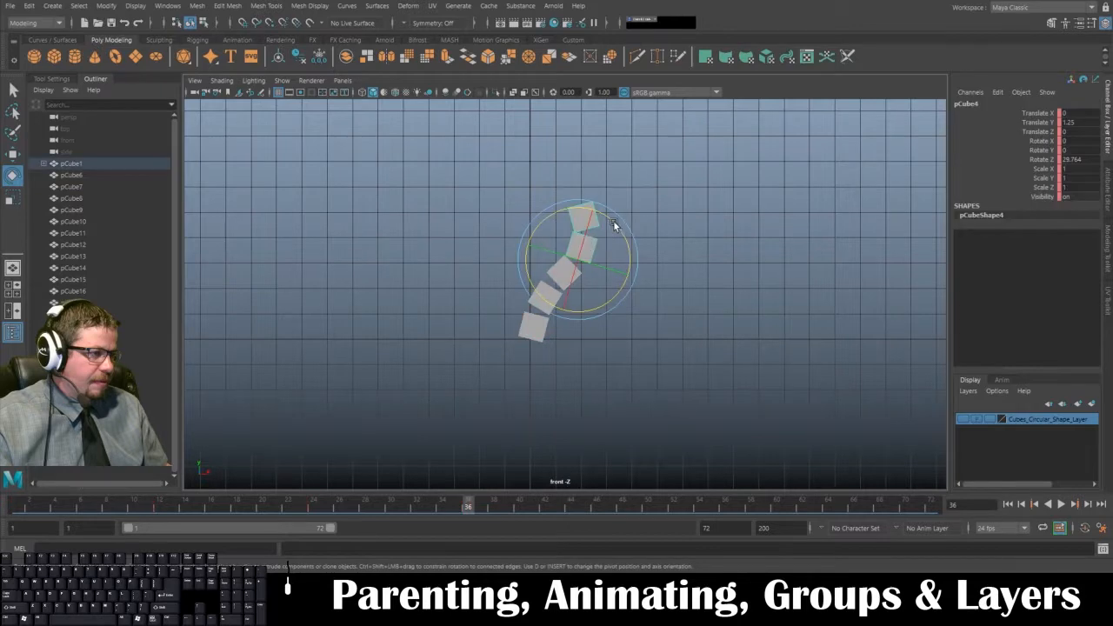
pyautogui.moveTo(614, 226); pyautogui.dragTo(625, 248)
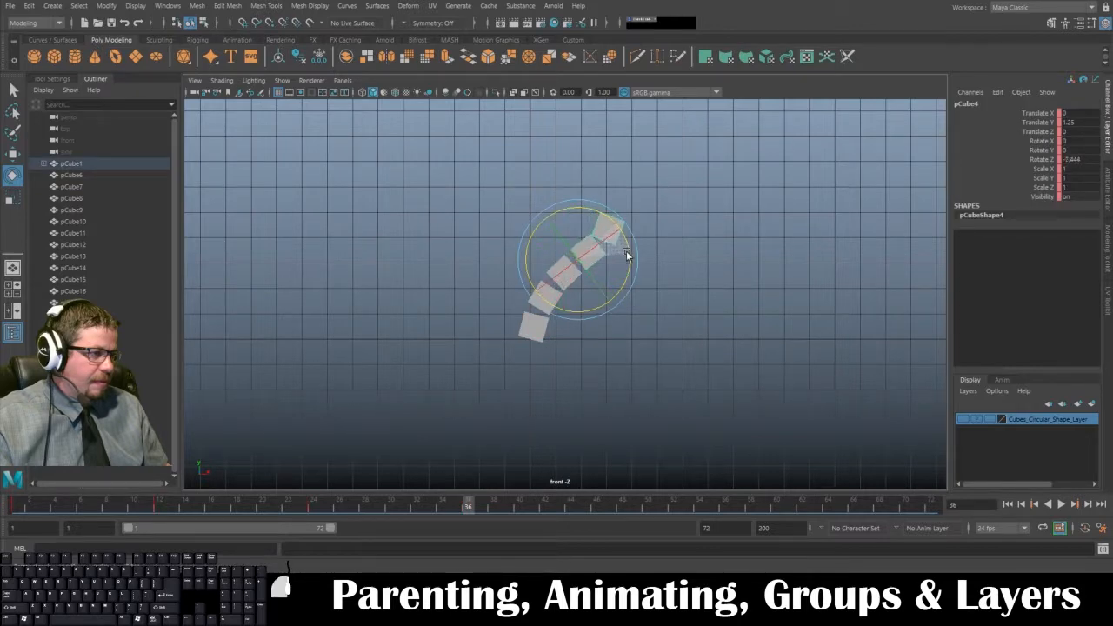
pyautogui.click(690, 226)
pyautogui.click(620, 224)
pyautogui.moveTo(643, 204); pyautogui.dragTo(655, 248)
pyautogui.press('s')
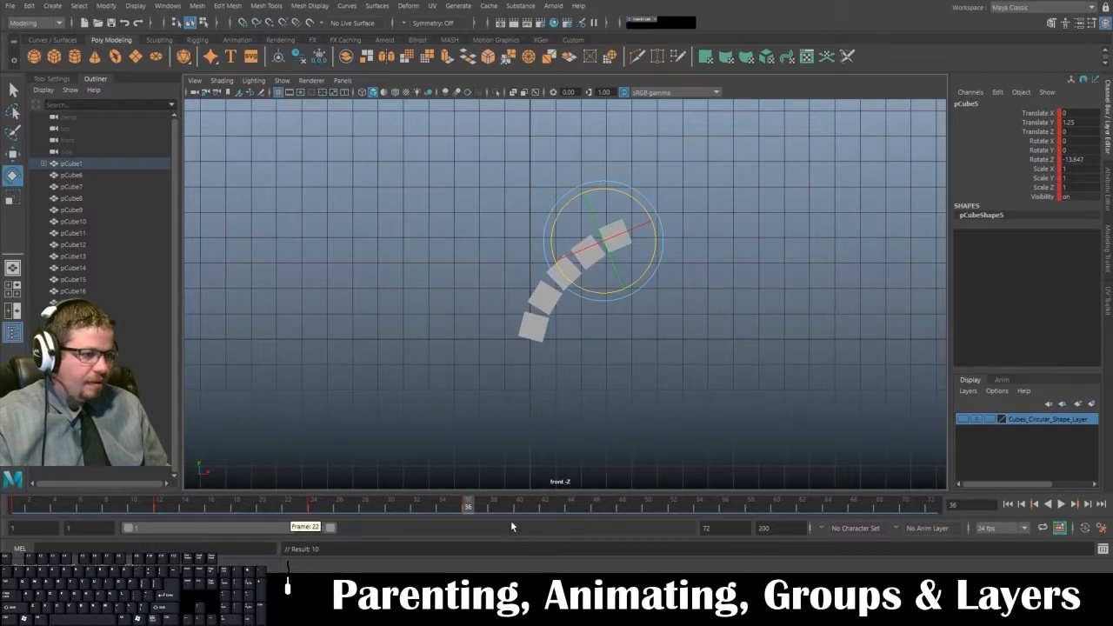
# Play the animation from frame 1 to check the chain's motion through the frame 36 pose
pyautogui.moveTo(471, 509); pyautogui.dragTo(13, 509)
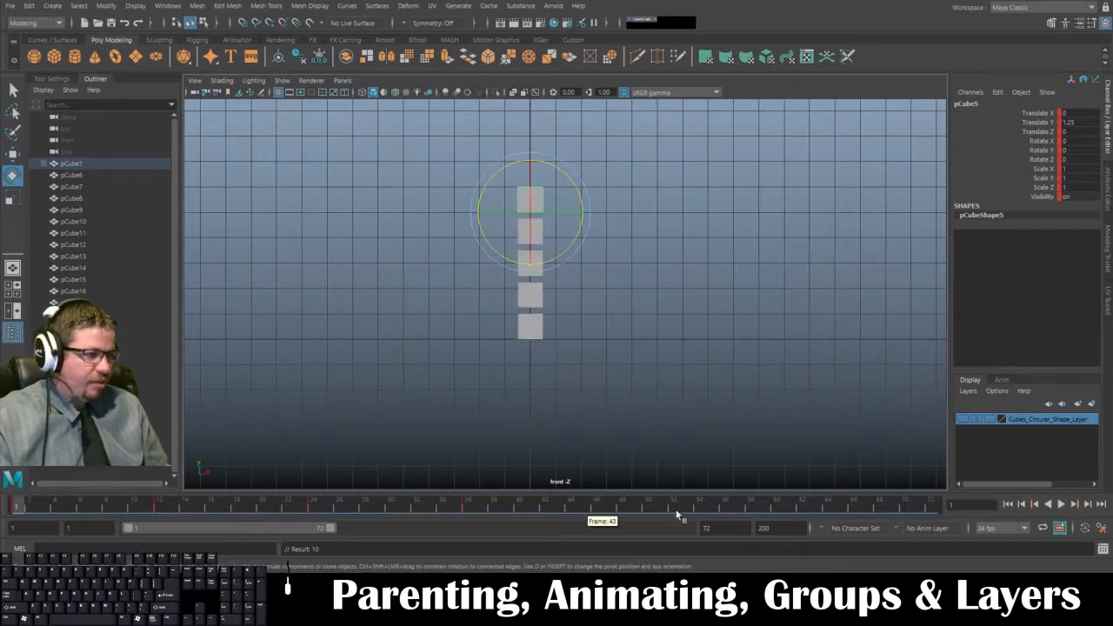
pyautogui.click(1060, 505)
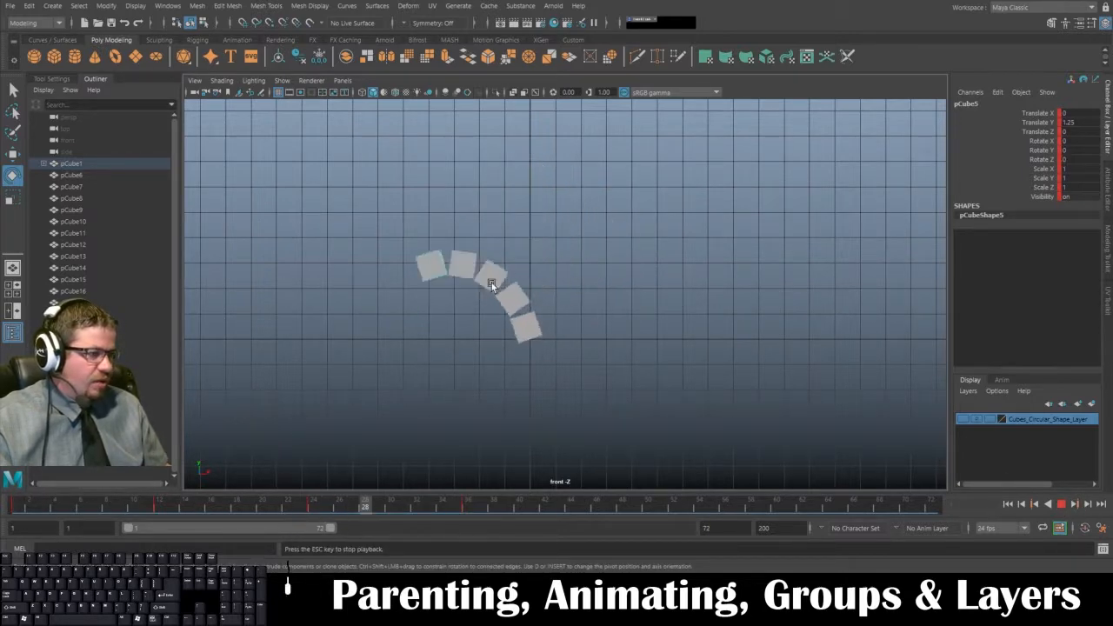
pyautogui.click(1060, 503)
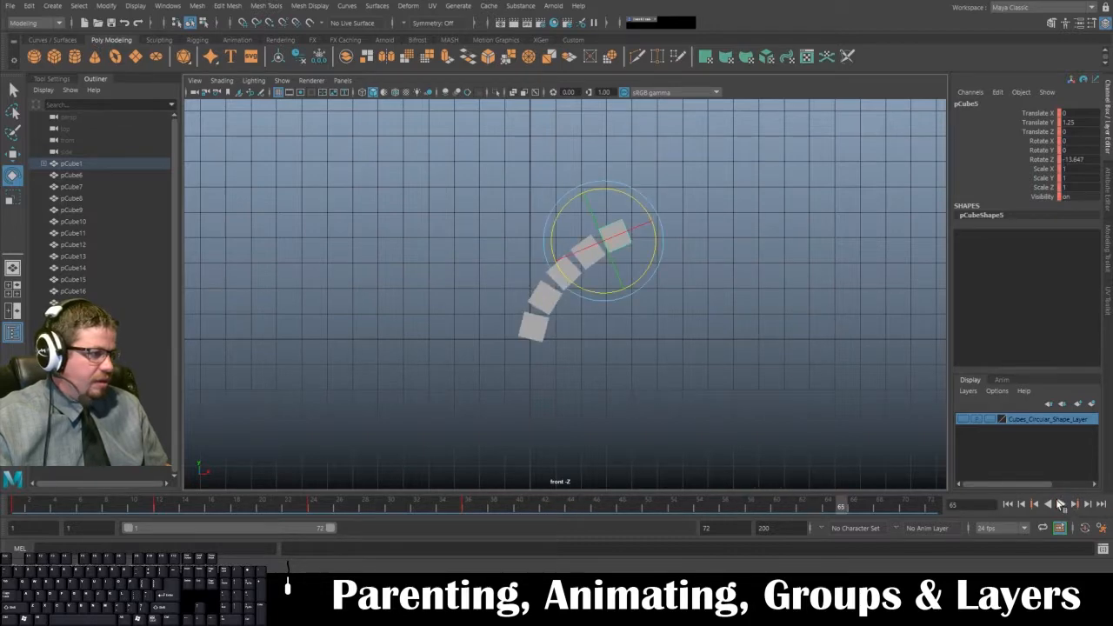
# At frame 48, rotate the bottom cube to about 19 degrees and the second cube to about 13 degrees in Z, keying both
pyautogui.moveTo(404, 516); pyautogui.dragTo(624, 507)
pyautogui.click(544, 328)
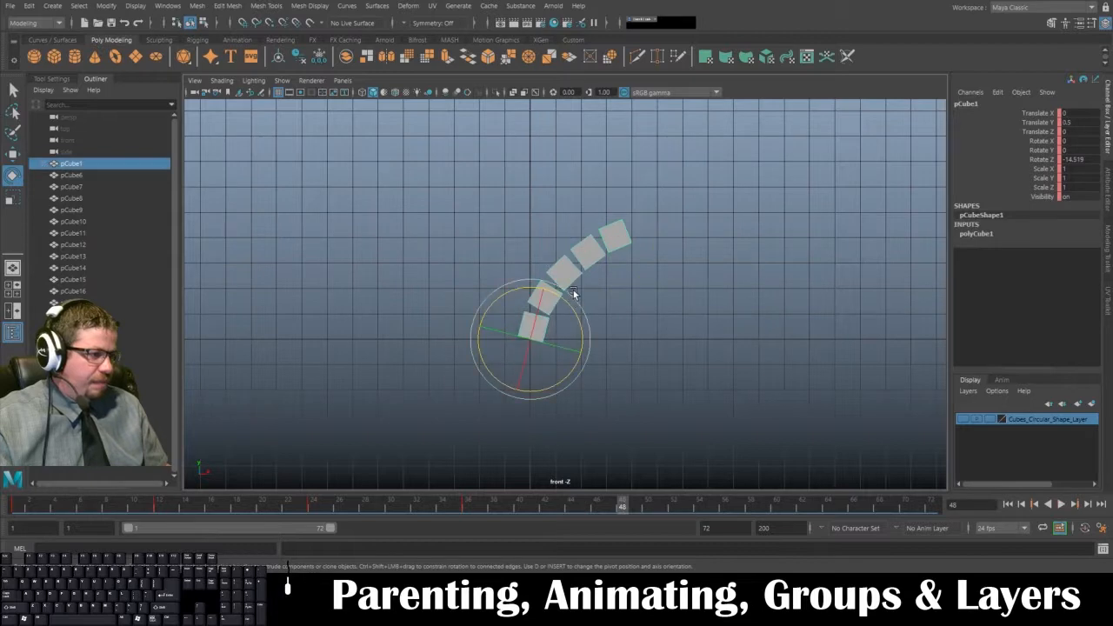
pyautogui.moveTo(565, 307); pyautogui.dragTo(536, 305)
pyautogui.click(544, 293)
pyautogui.click(546, 265)
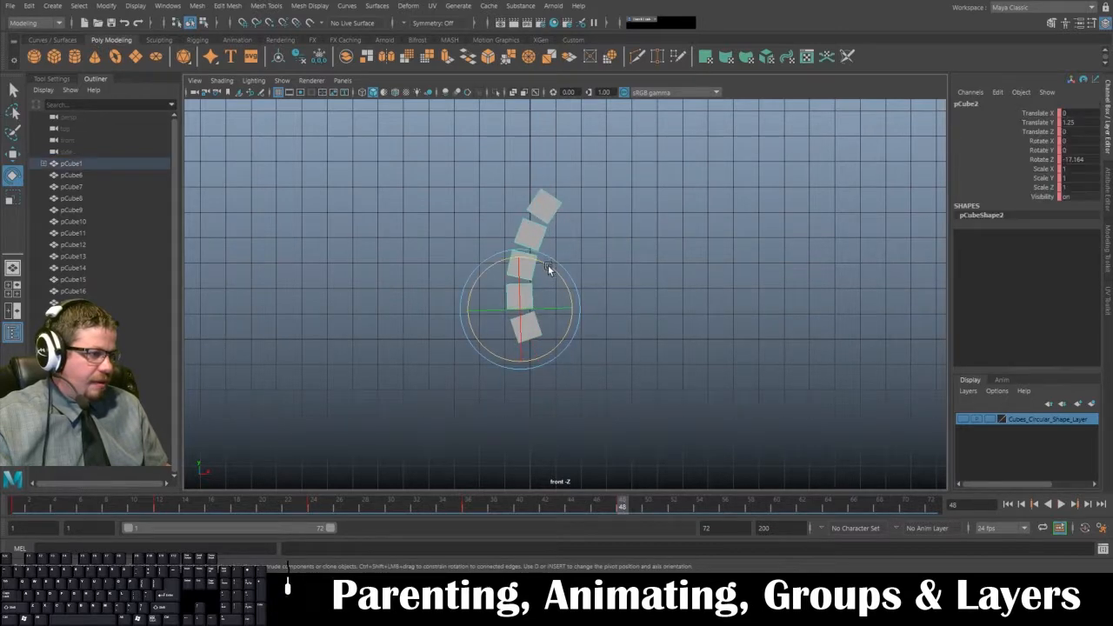
pyautogui.moveTo(547, 265); pyautogui.dragTo(523, 256)
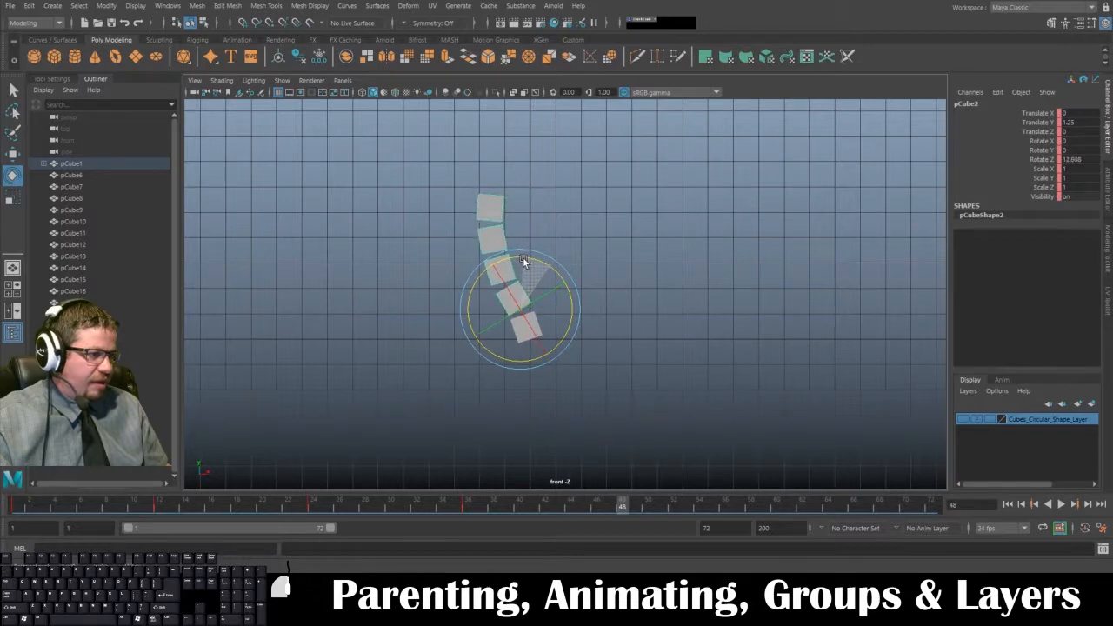
# Rotate the middle cube to about -1 degree in Z and turn the bottom cube slightly back toward upright at frame 48
pyautogui.click(540, 225)
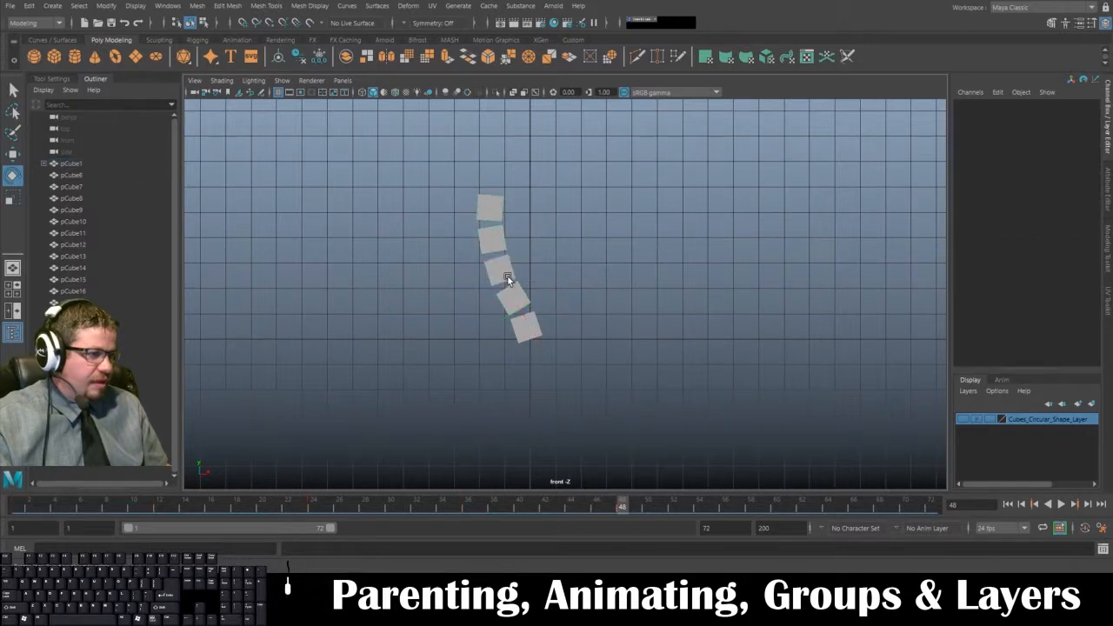
pyautogui.click(508, 278)
pyautogui.moveTo(510, 237); pyautogui.dragTo(510, 231)
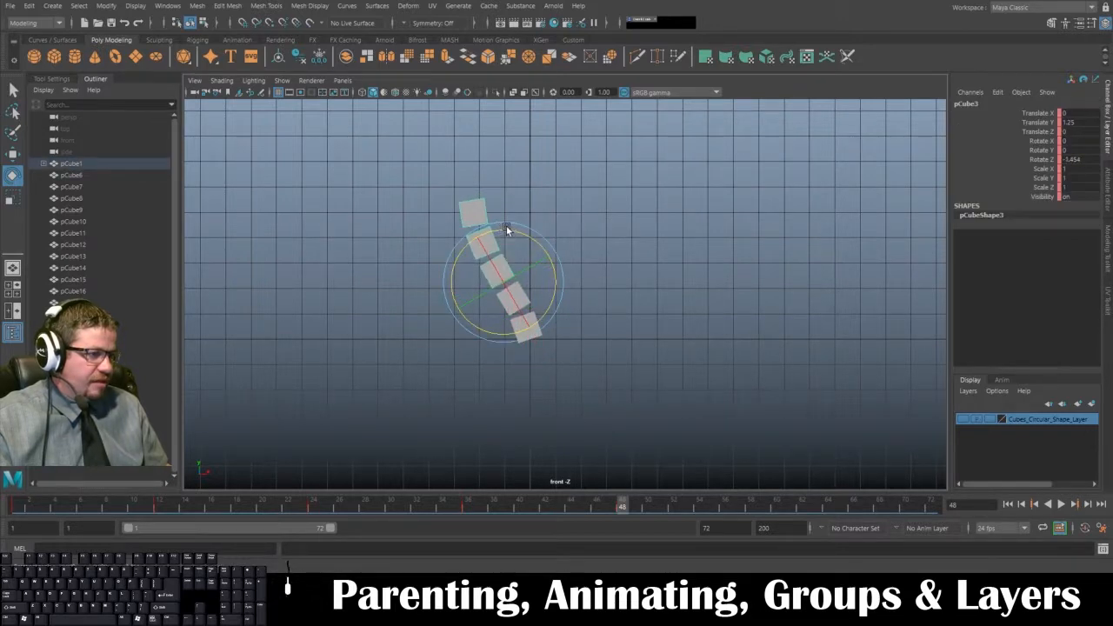
pyautogui.click(588, 314)
pyautogui.click(540, 321)
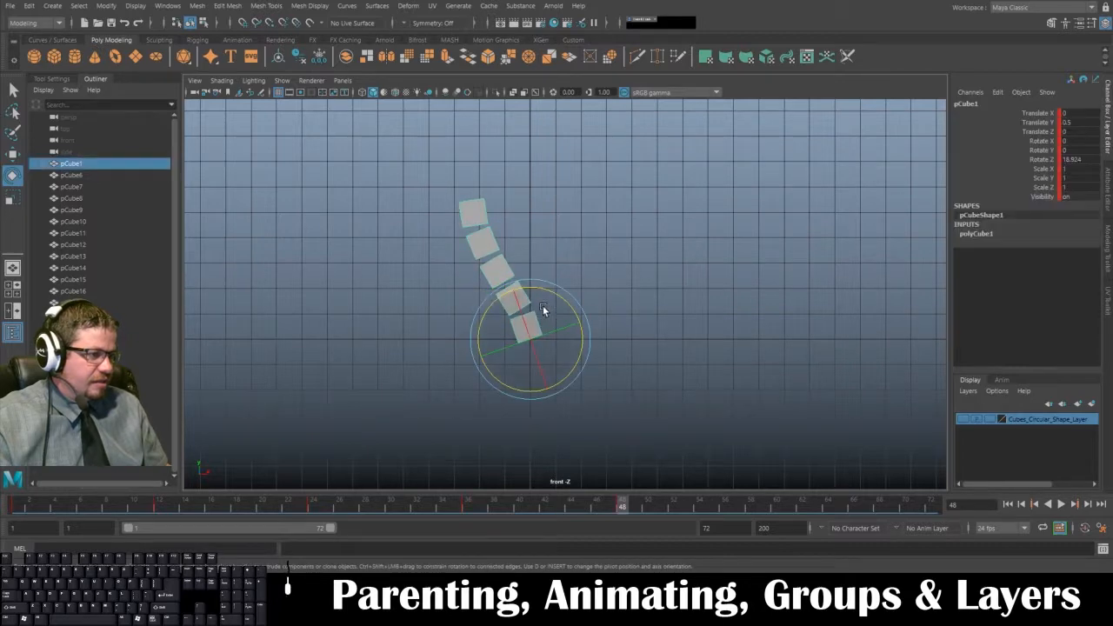
pyautogui.moveTo(552, 298); pyautogui.dragTo(555, 282)
# Bend the middle and fourth cubes further in Z and rotate the end cube to about 7 degrees, keying them at frame 48
pyautogui.click(562, 260)
pyautogui.click(496, 265)
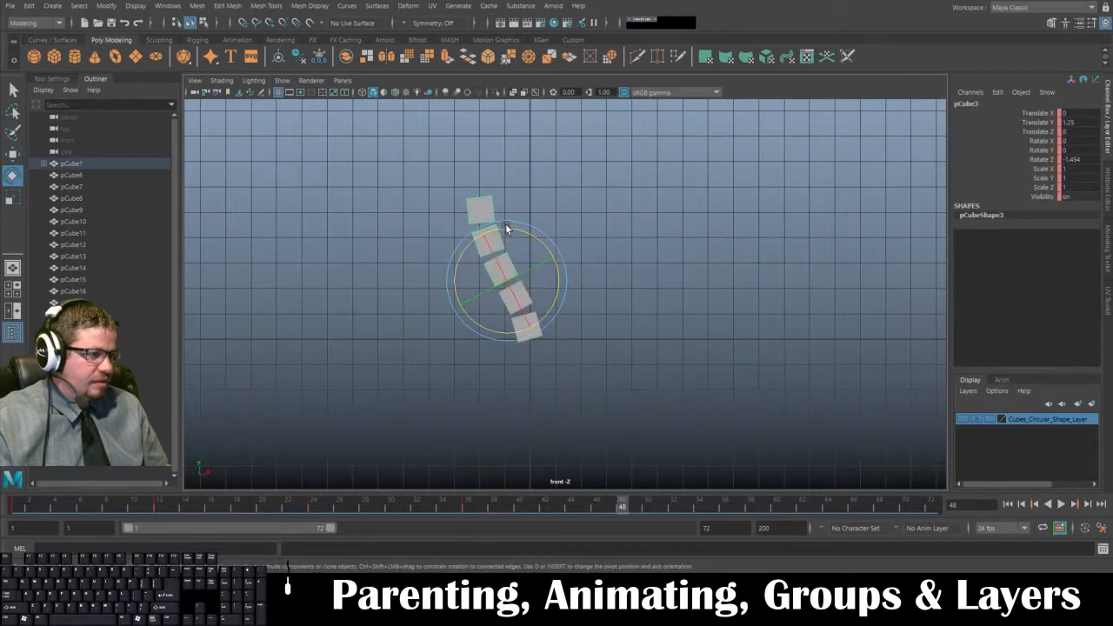
pyautogui.moveTo(504, 226); pyautogui.dragTo(458, 176)
pyautogui.click(519, 207)
pyautogui.click(478, 245)
pyautogui.click(480, 176)
pyautogui.click(460, 212)
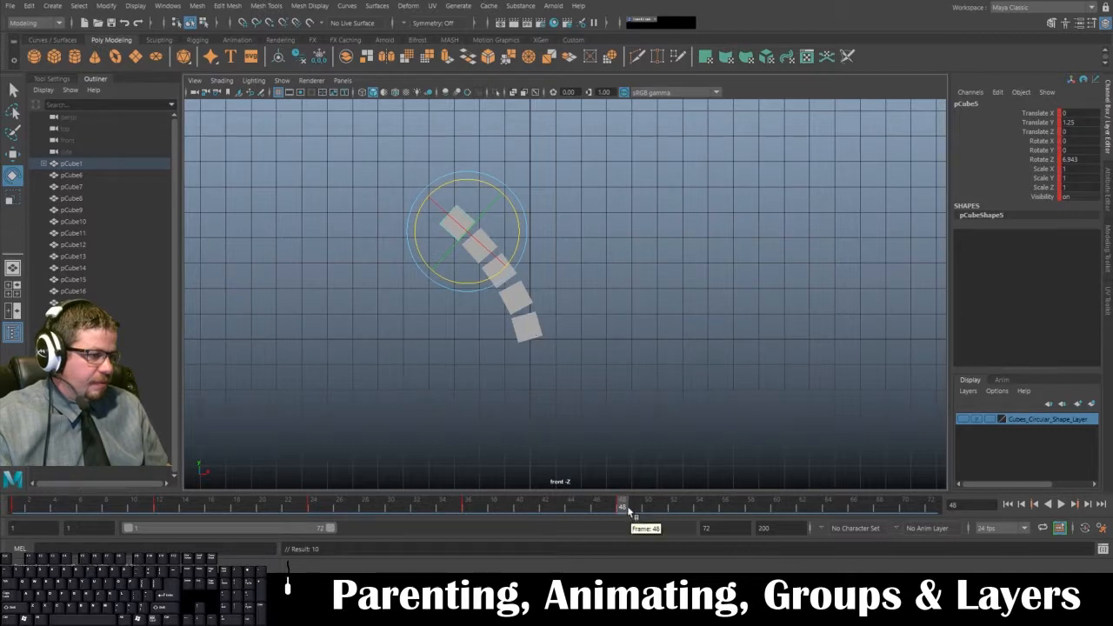
# At frame 60, rotate the bottom and second cubes in Z so the chain leans over to the right, keying both
pyautogui.hotkey('alt', 'v')
pyautogui.click(777, 507)
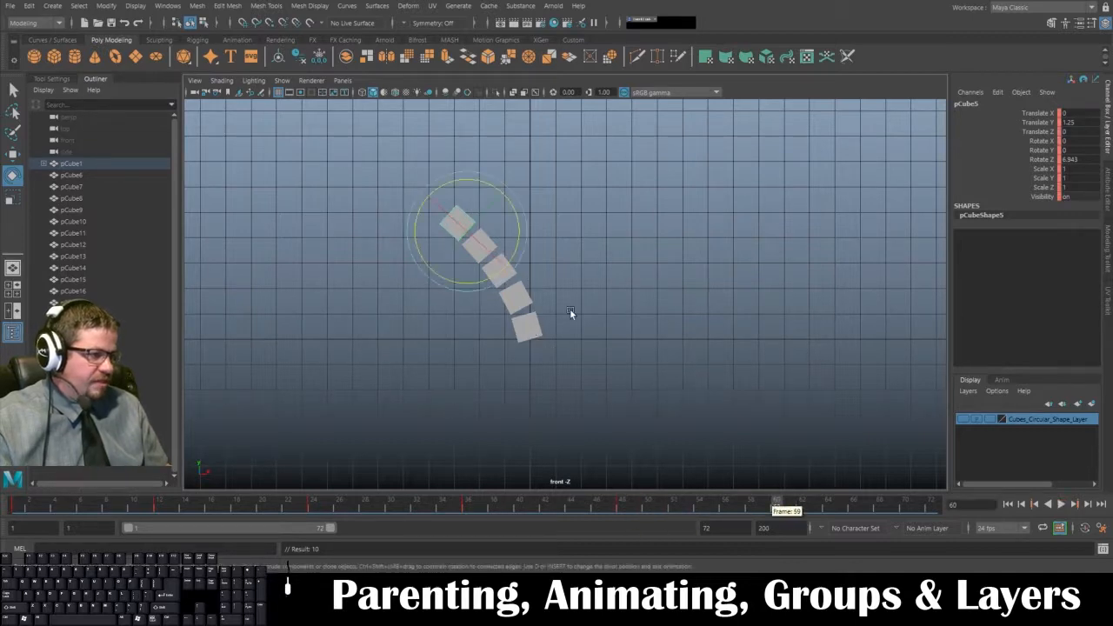
pyautogui.click(537, 330)
pyautogui.moveTo(541, 290); pyautogui.dragTo(579, 281)
pyautogui.click(548, 292)
pyautogui.click(539, 292)
pyautogui.click(578, 242)
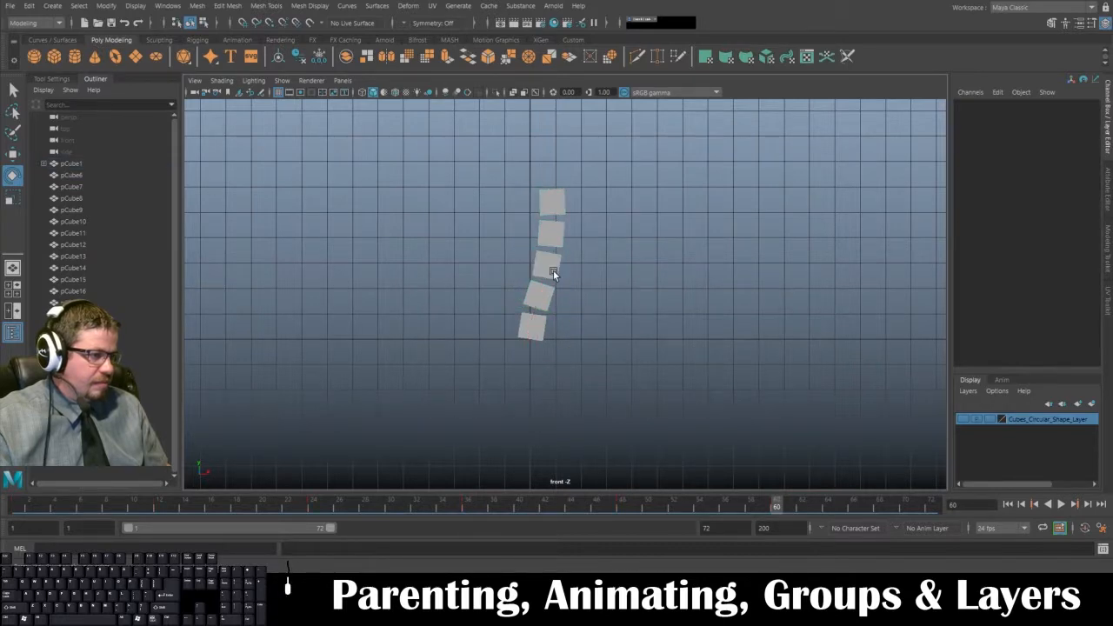
# Bend the middle and fourth cubes further right and rotate the end cube to about -6 degrees in Z, keying them at frame 60
pyautogui.click(551, 266)
pyautogui.moveTo(561, 234); pyautogui.dragTo(600, 231)
pyautogui.click(627, 227)
pyautogui.click(574, 229)
pyautogui.click(618, 199)
pyautogui.click(595, 202)
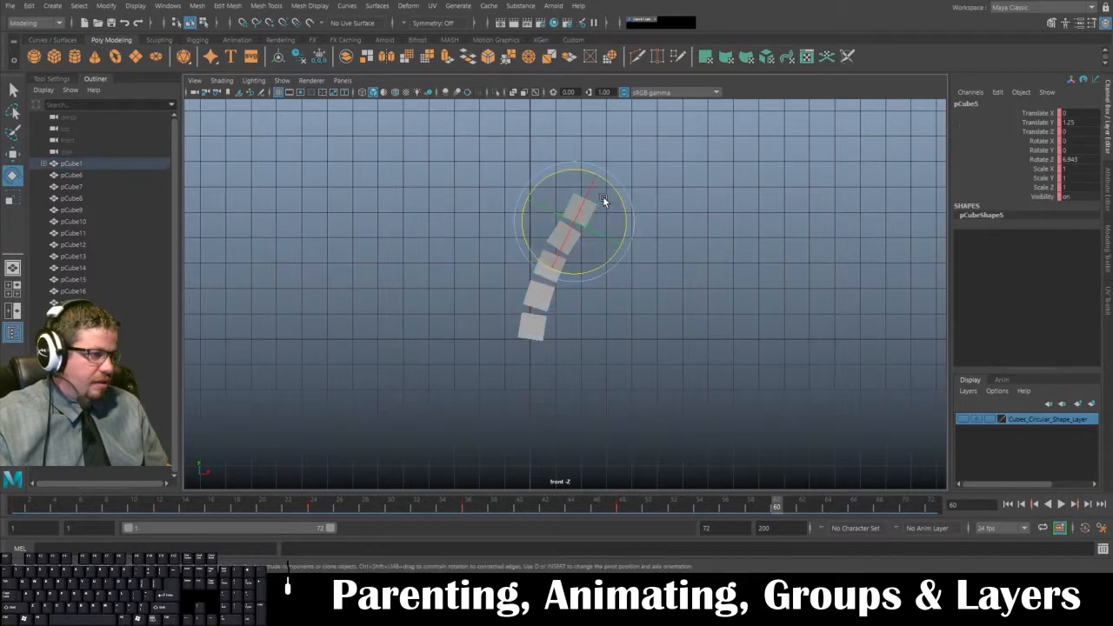
pyautogui.moveTo(614, 191); pyautogui.dragTo(616, 202)
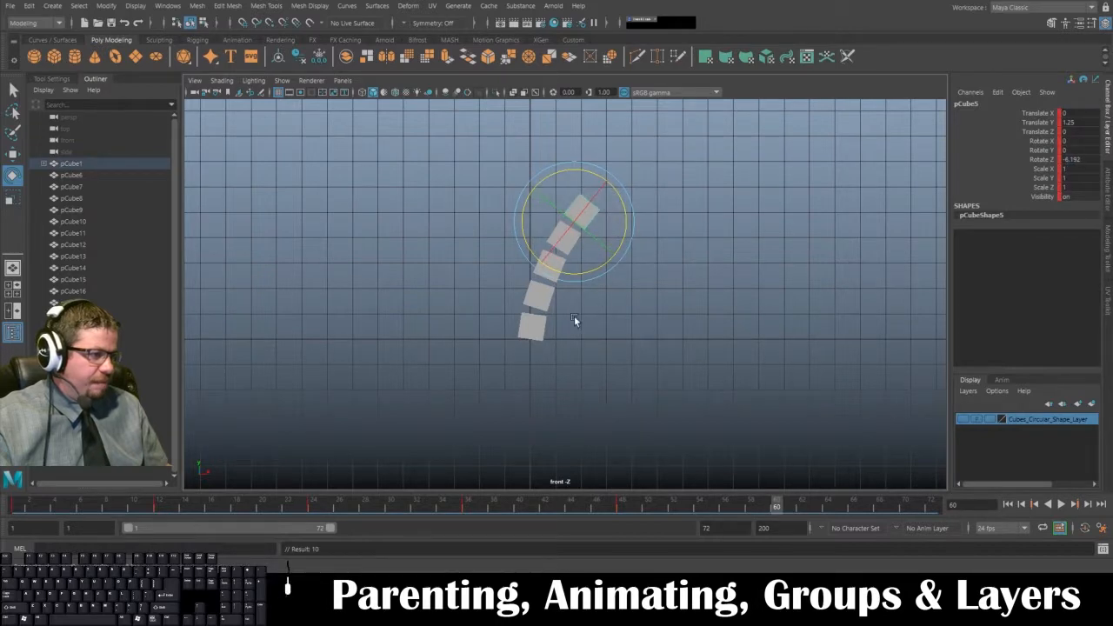
pyautogui.press('s')
# At frame 72, rotate the bottom cube to about 5 degrees, the second to about 1 degree and the middle cube leftward in Z, keying them
pyautogui.moveTo(778, 508); pyautogui.dragTo(931, 506)
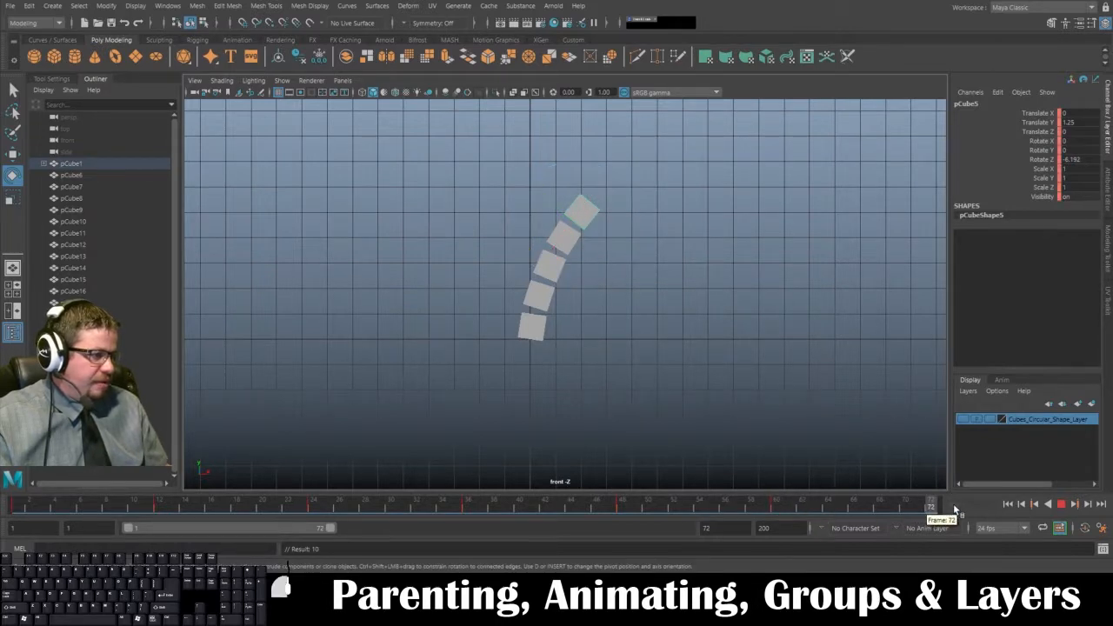
pyautogui.click(541, 320)
pyautogui.moveTo(557, 300); pyautogui.dragTo(515, 167)
pyautogui.click(588, 269)
pyautogui.click(537, 288)
pyautogui.click(547, 250)
pyautogui.click(527, 259)
pyautogui.press('s')
# Bend the fourth cube left and rotate the end cube to about 7 degrees in Z, keying both at frame 72
pyautogui.click(543, 248)
pyautogui.click(519, 236)
pyautogui.press('s')
pyautogui.click(559, 200)
pyautogui.click(502, 205)
pyautogui.press('s')
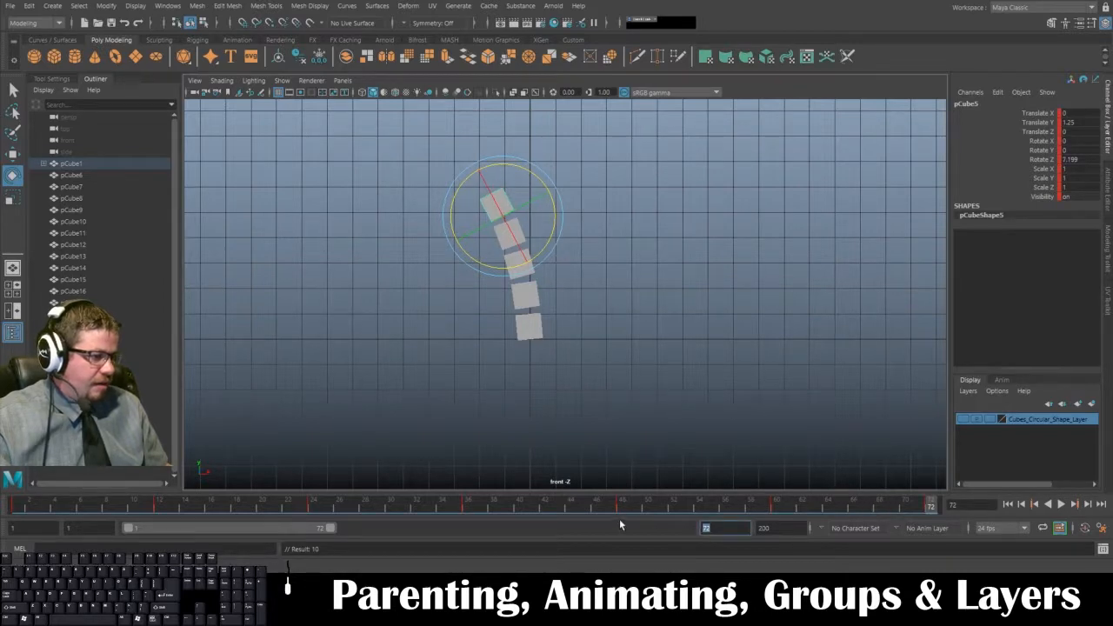
# Extend the playback range to end at frame 120
pyautogui.write('120')
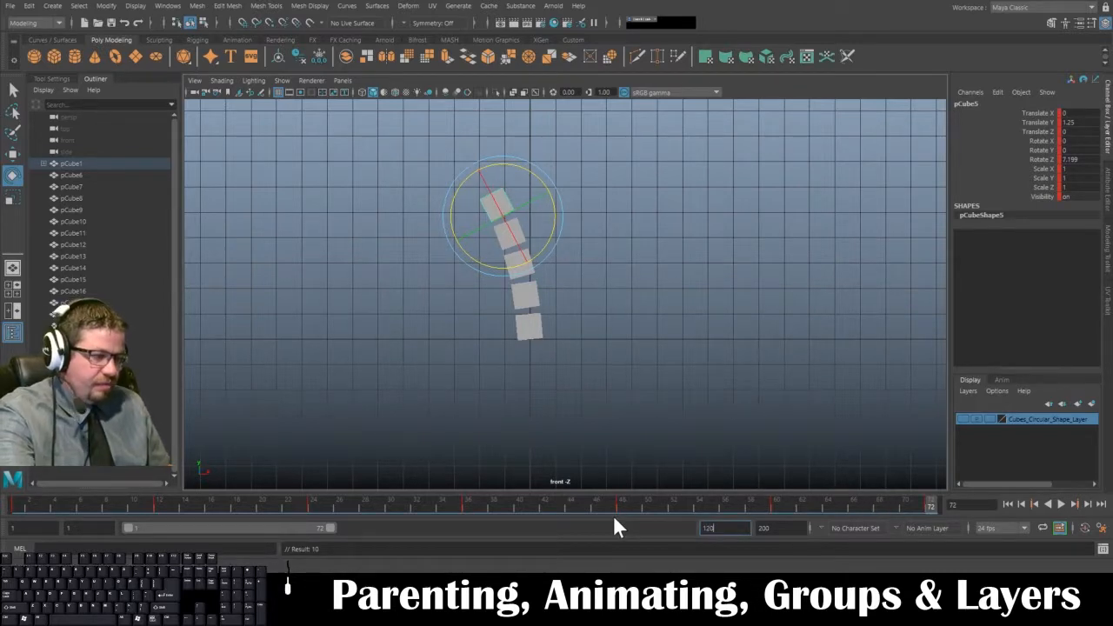
pyautogui.press('Return')
pyautogui.hotkey('alt', 'v')
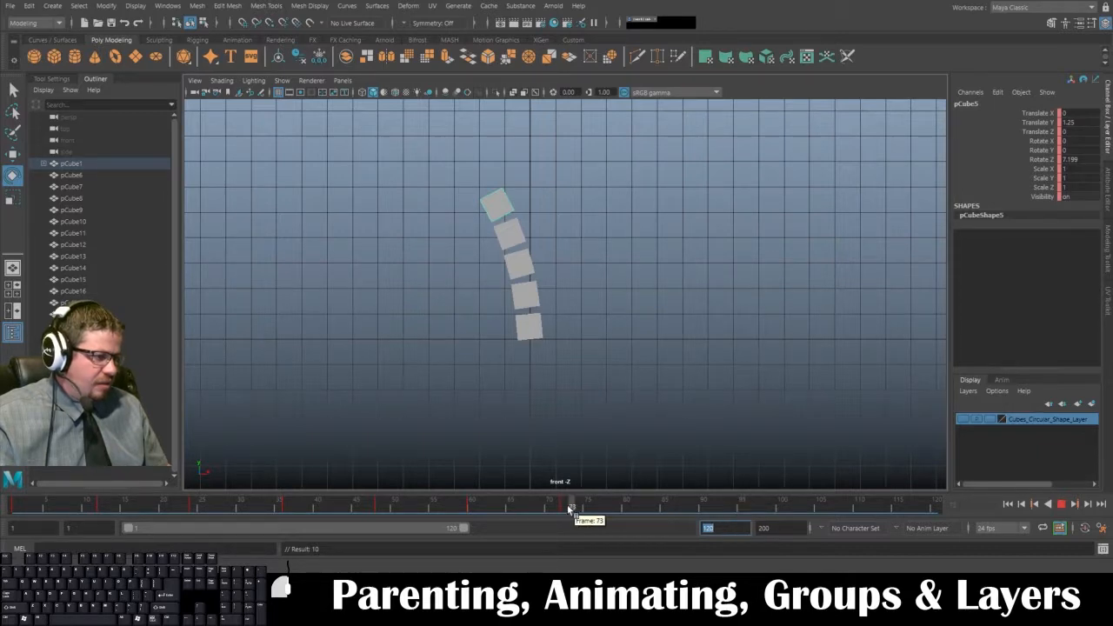
# At frame 84, rotate the bottom cube slightly right and the second cube to about -3 degrees in Z, keying both
pyautogui.click(658, 508)
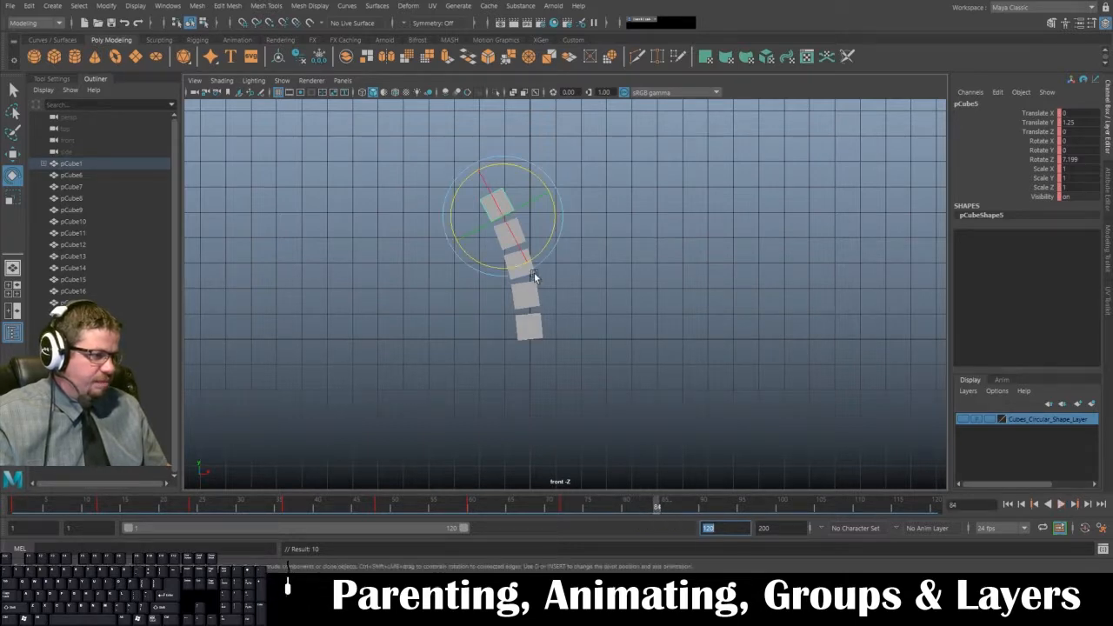
pyautogui.click(532, 323)
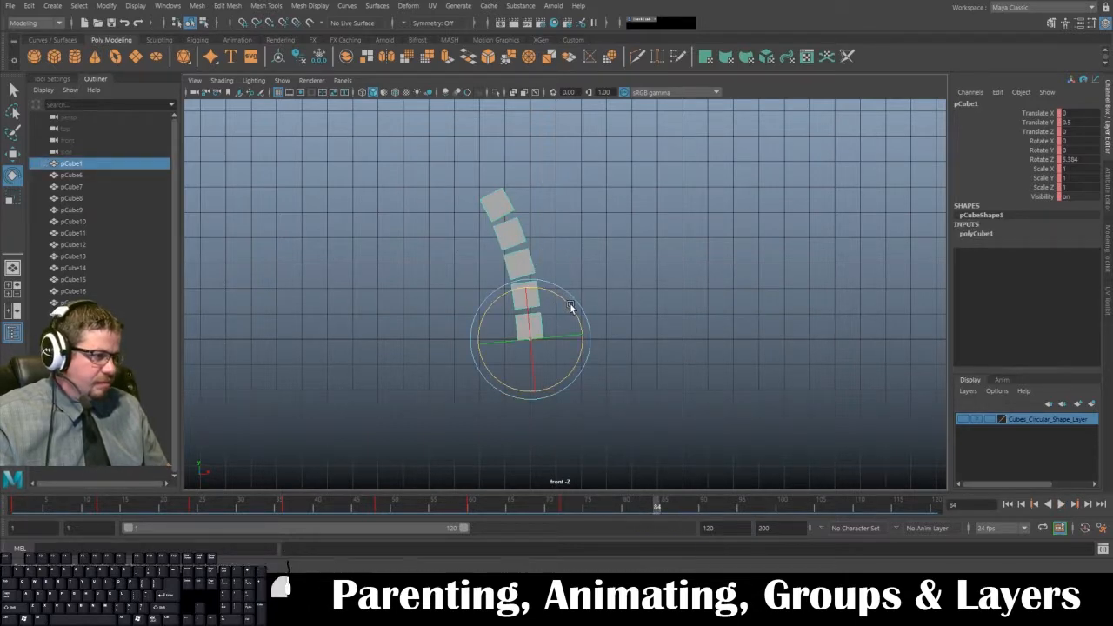
pyautogui.moveTo(571, 308); pyautogui.dragTo(574, 311)
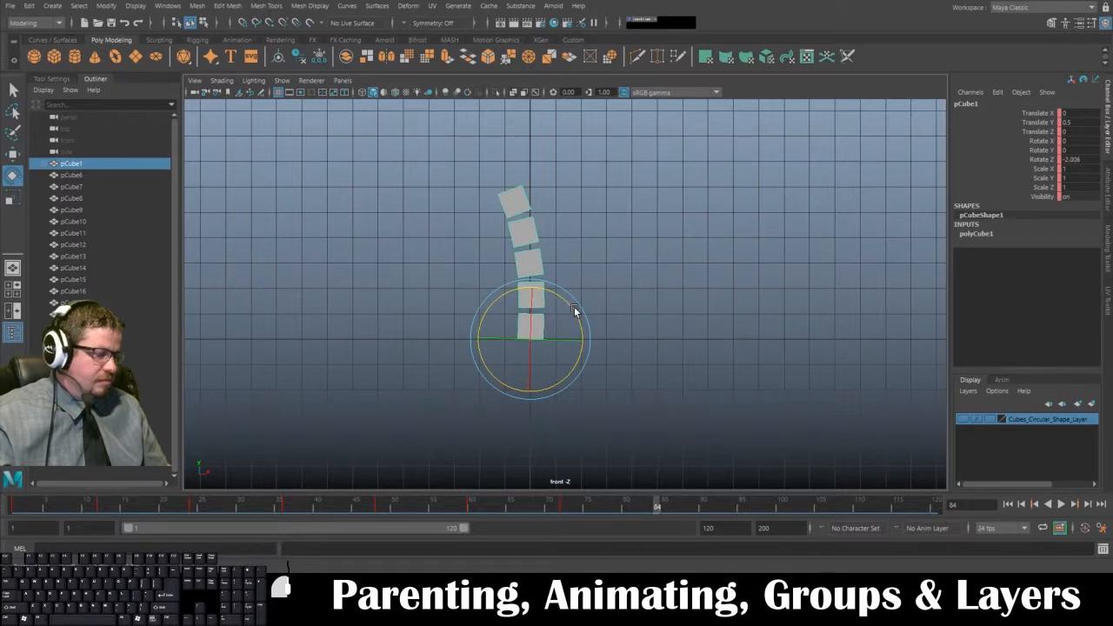
pyautogui.press('Down')
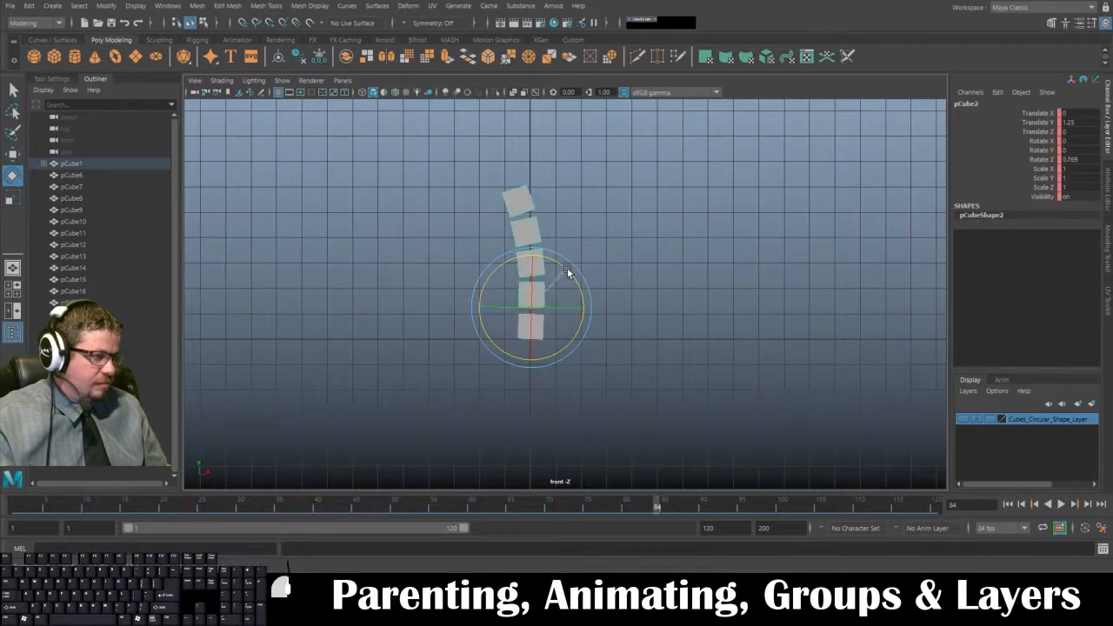
pyautogui.moveTo(567, 273); pyautogui.dragTo(568, 275)
pyautogui.click(558, 255)
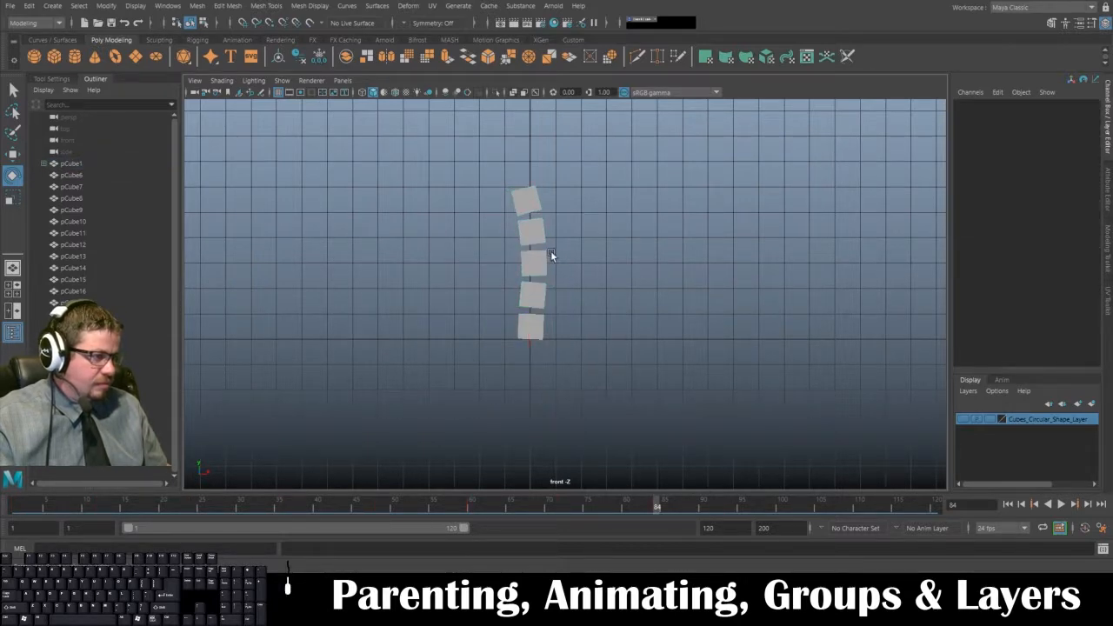
# Bend the middle and fourth cubes right and rotate the end cube to about -3 degrees in Z, keying them at frame 84
pyautogui.click(545, 256)
pyautogui.moveTo(557, 236); pyautogui.dragTo(562, 199)
pyautogui.click(551, 238)
pyautogui.click(552, 205)
pyautogui.click(546, 199)
pyautogui.moveTo(581, 177); pyautogui.dragTo(586, 188)
pyautogui.press('s')
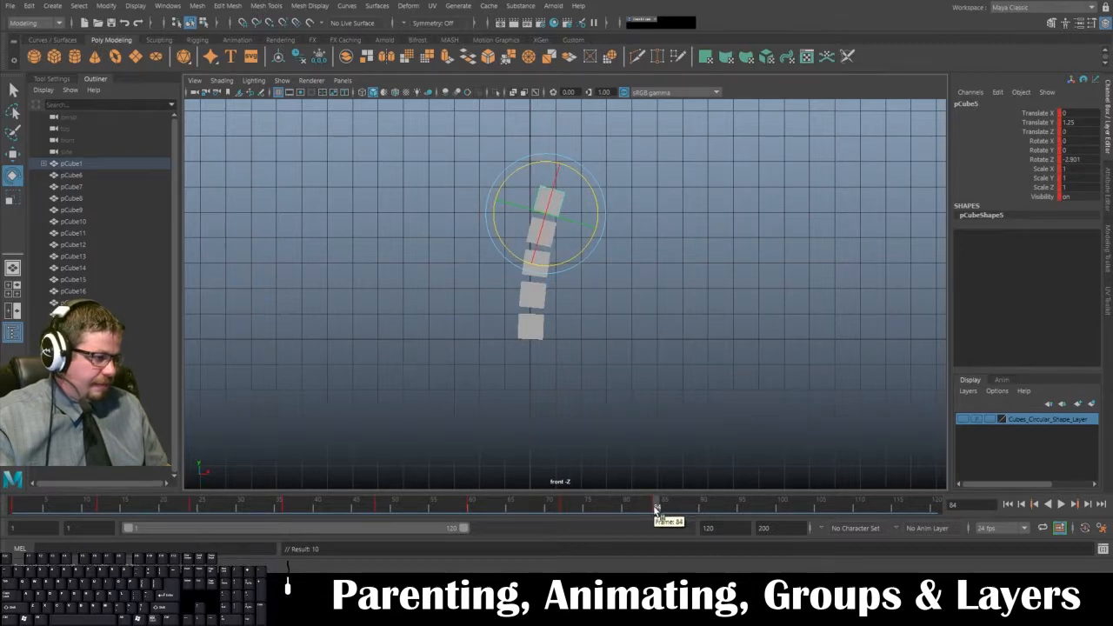
# At frame 96, tilt the bottom cube back left and set its Z rotation to 2 degrees, keyed
pyautogui.moveTo(657, 510); pyautogui.dragTo(743, 511)
pyautogui.click(747, 511)
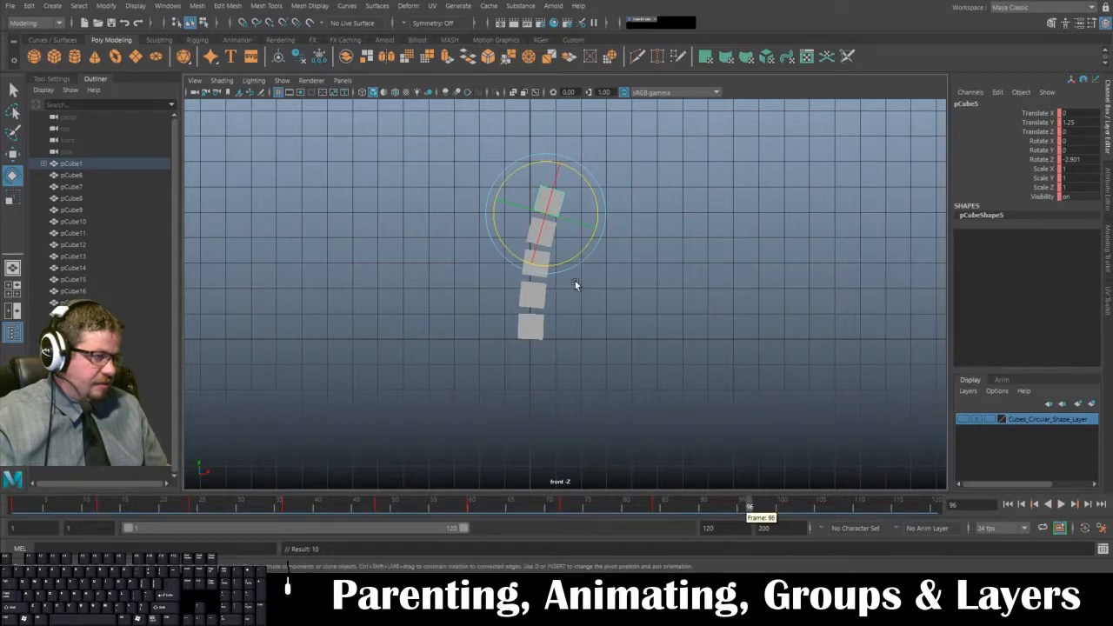
pyautogui.click(533, 329)
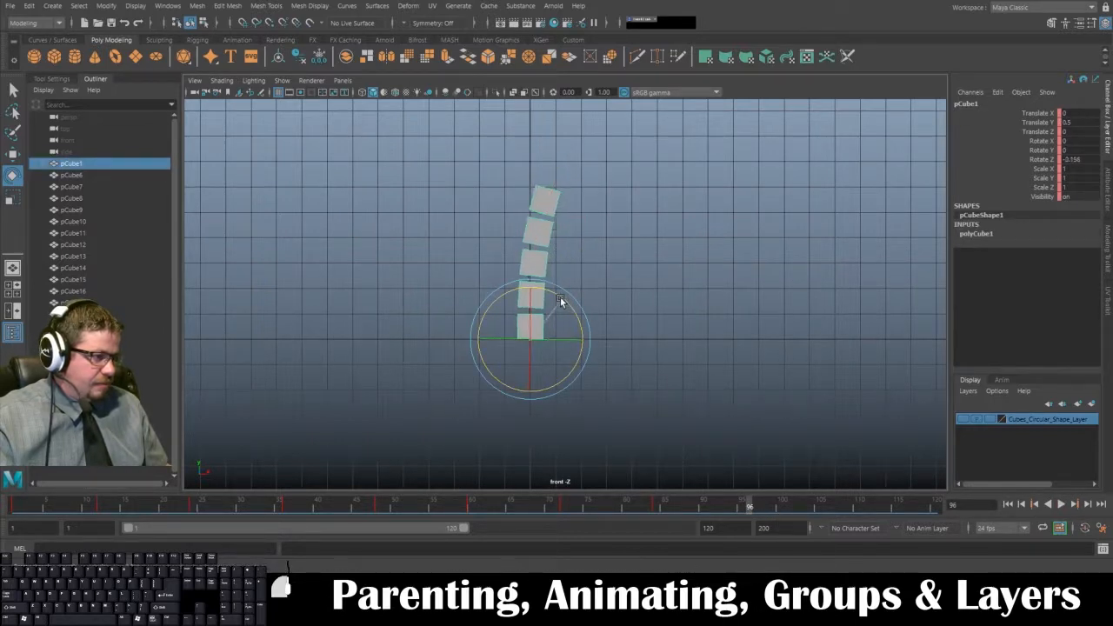
pyautogui.moveTo(561, 303)
pyautogui.mouseDown()
pyautogui.moveTo(553, 298)
pyautogui.moveTo(568, 302)
pyautogui.mouseUp()
pyautogui.click(552, 261)
pyautogui.click(540, 318)
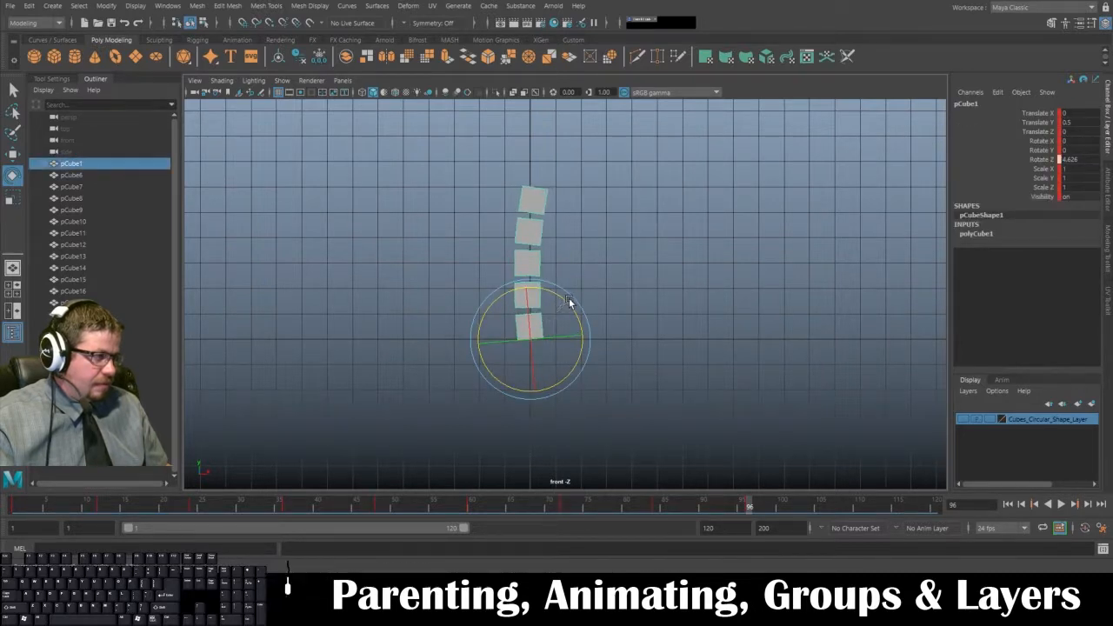
pyautogui.doubleClick(1067, 159)
pyautogui.write('3')
pyautogui.press('Return')
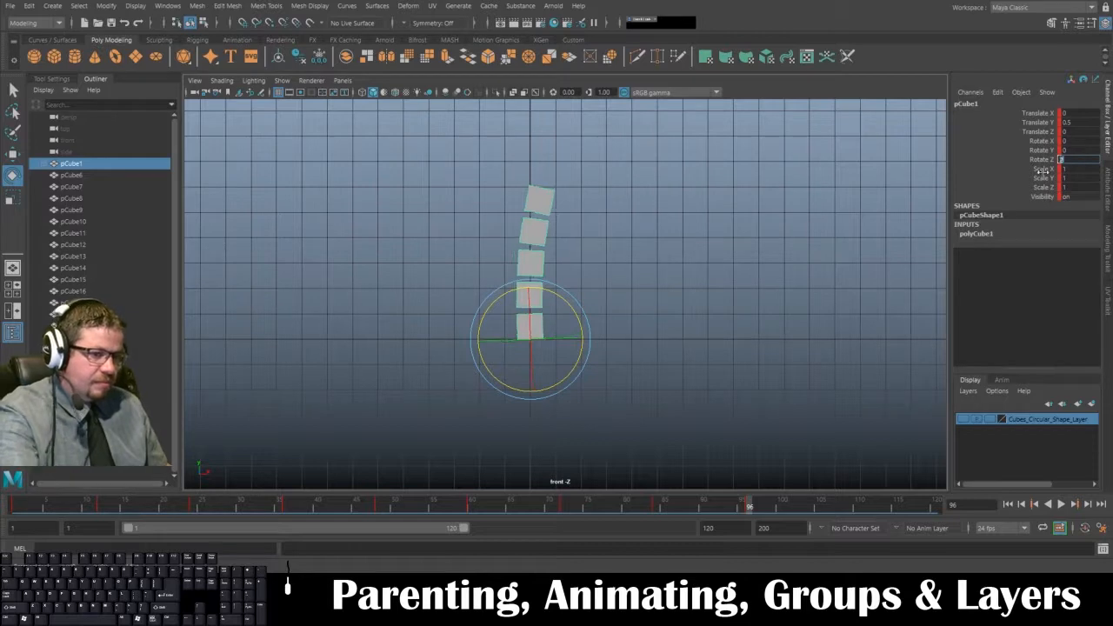
pyautogui.click(736, 255)
# Rotate the second cube to about 3 degrees in Z and key it at frame 96
pyautogui.click(531, 298)
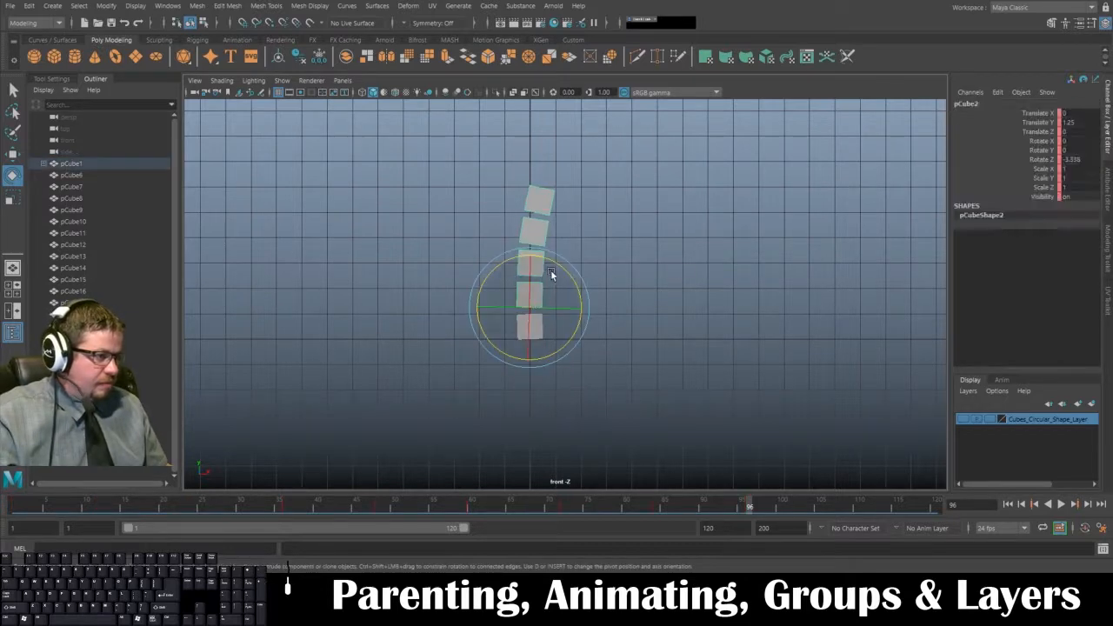
pyautogui.moveTo(556, 263); pyautogui.dragTo(597, 298)
pyautogui.click(597, 298)
pyautogui.click(539, 332)
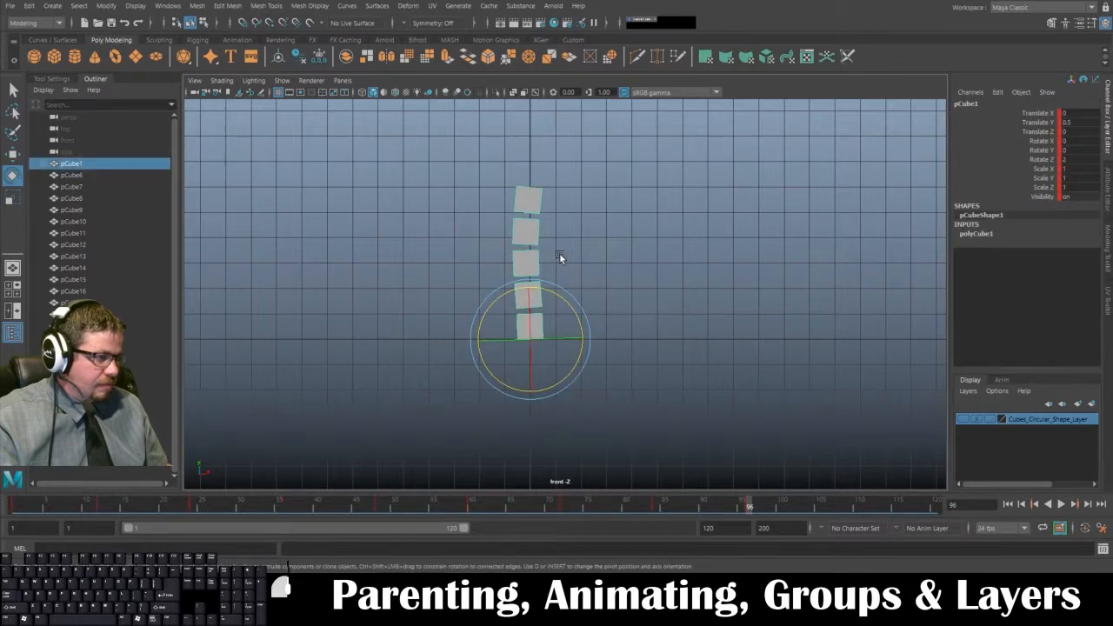
pyautogui.click(562, 256)
# Rotate the middle and fourth cubes to about 2 degrees and the end cube to about 5 degrees in Z, keying them at frame 96
pyautogui.click(543, 250)
pyautogui.moveTo(544, 247); pyautogui.dragTo(539, 196)
pyautogui.click(611, 218)
pyautogui.click(523, 226)
pyautogui.click(569, 197)
pyautogui.click(532, 200)
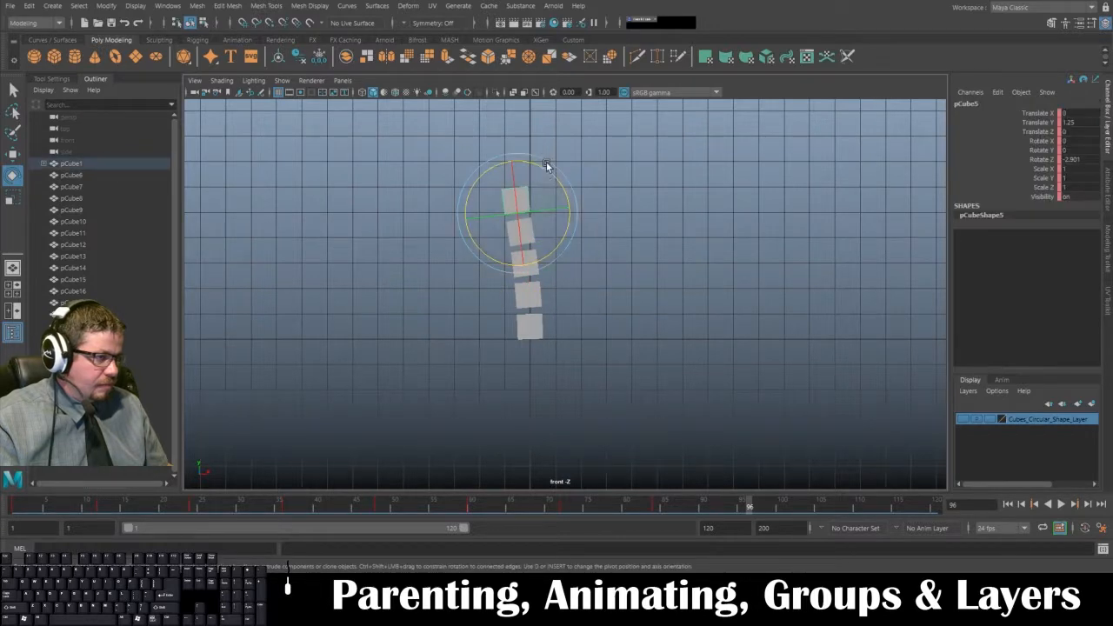
pyautogui.press('s')
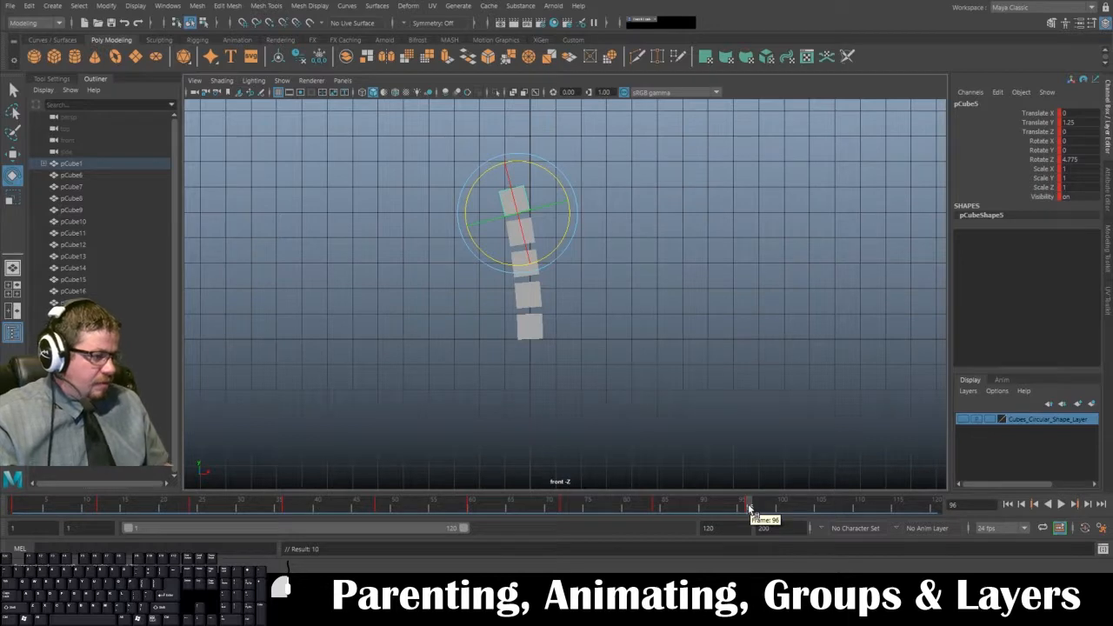
# At frame 108, rotate the bottom cube and the second cube each to about -1 degree in Z, keying both
pyautogui.hotkey('alt', 'v')
pyautogui.hotkey('alt', 'v')
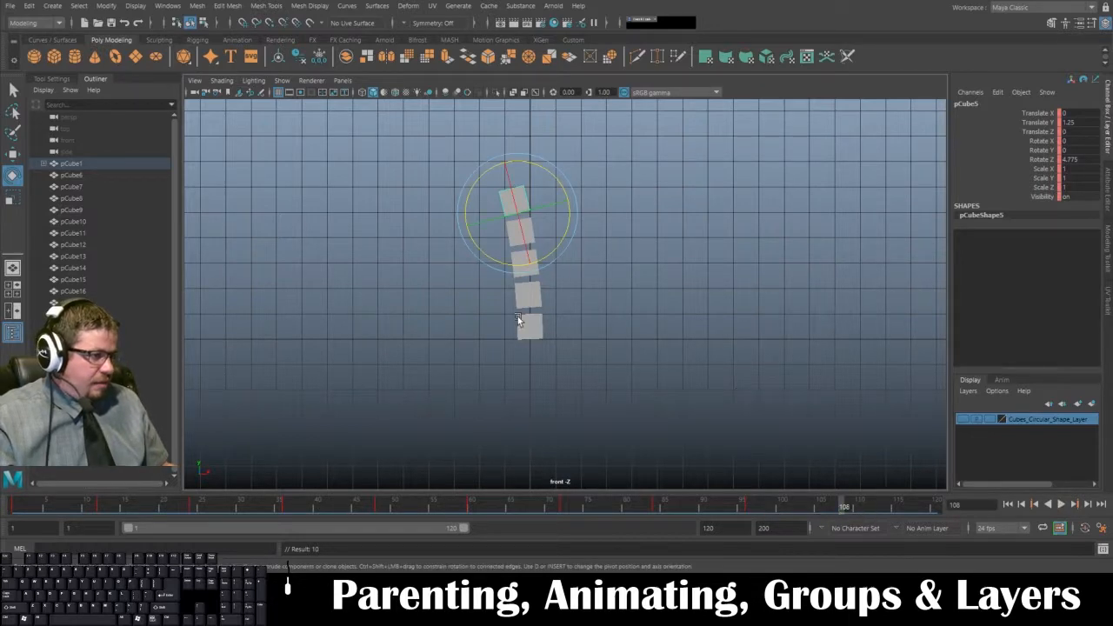
pyautogui.click(519, 317)
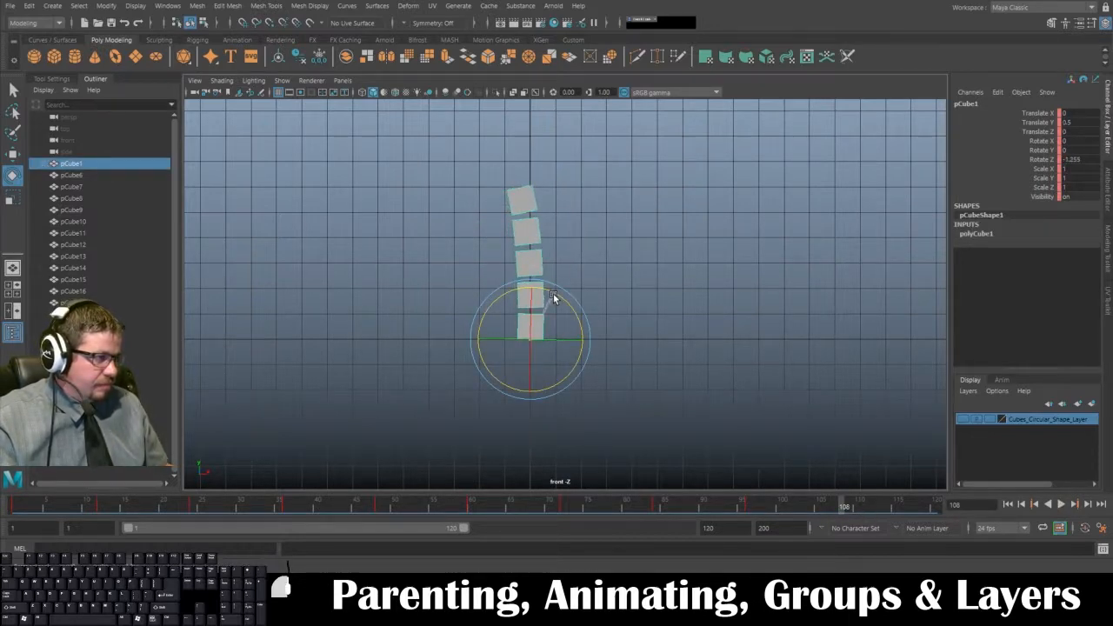
pyautogui.click(558, 284)
pyautogui.click(540, 288)
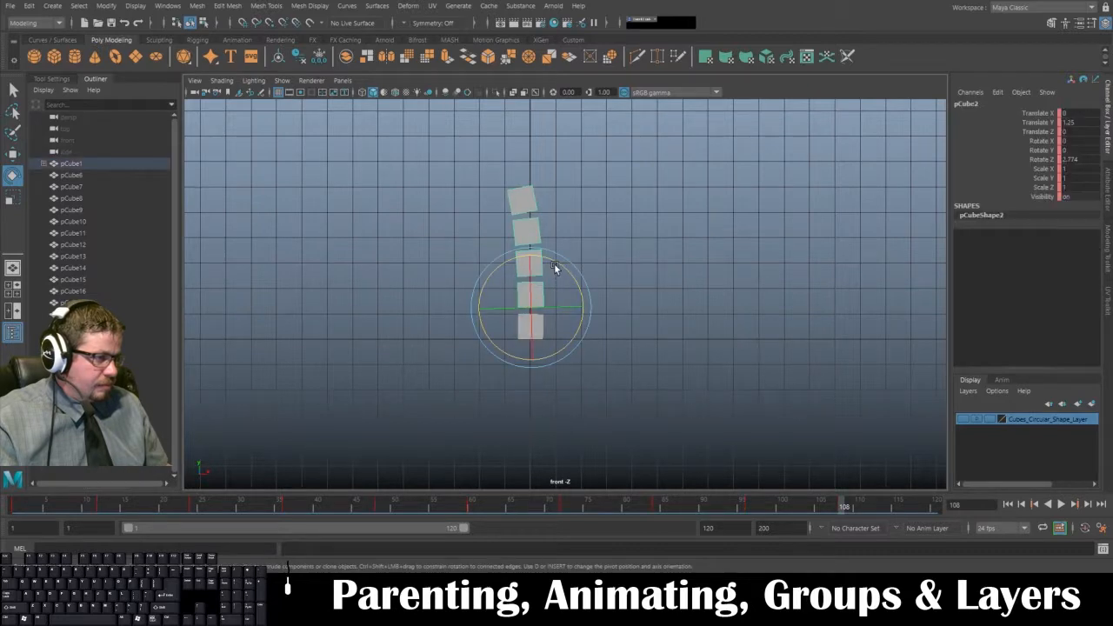
pyautogui.click(556, 266)
# Bend the middle cube slightly right and rotate the fourth and end cubes to about -2 degrees in Z, keying them at frame 108
pyautogui.click(537, 264)
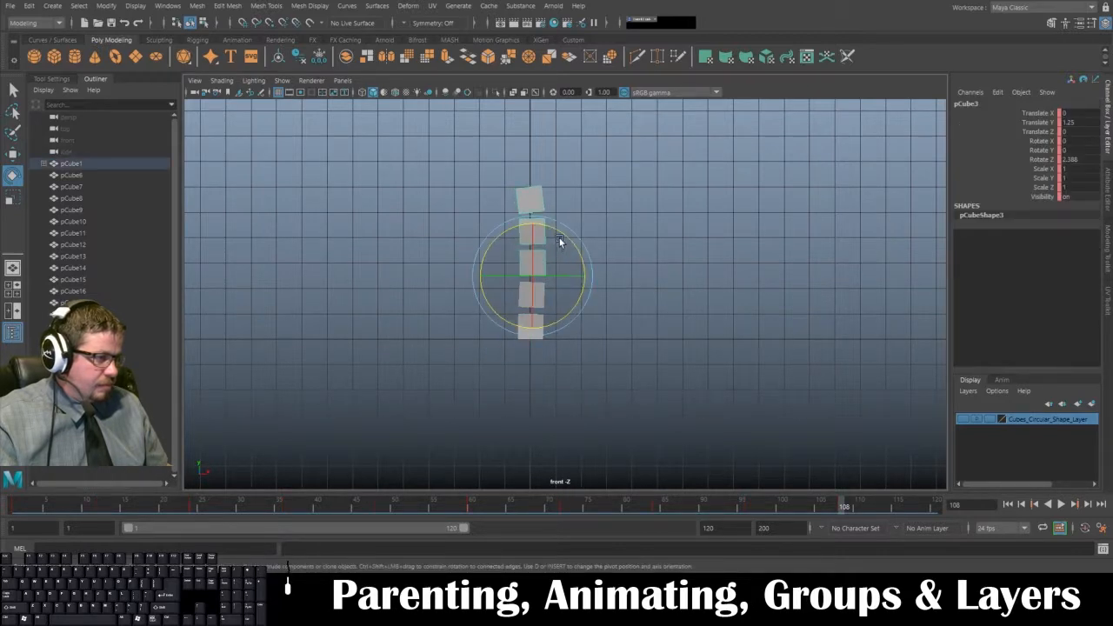
pyautogui.click(607, 212)
pyautogui.click(542, 230)
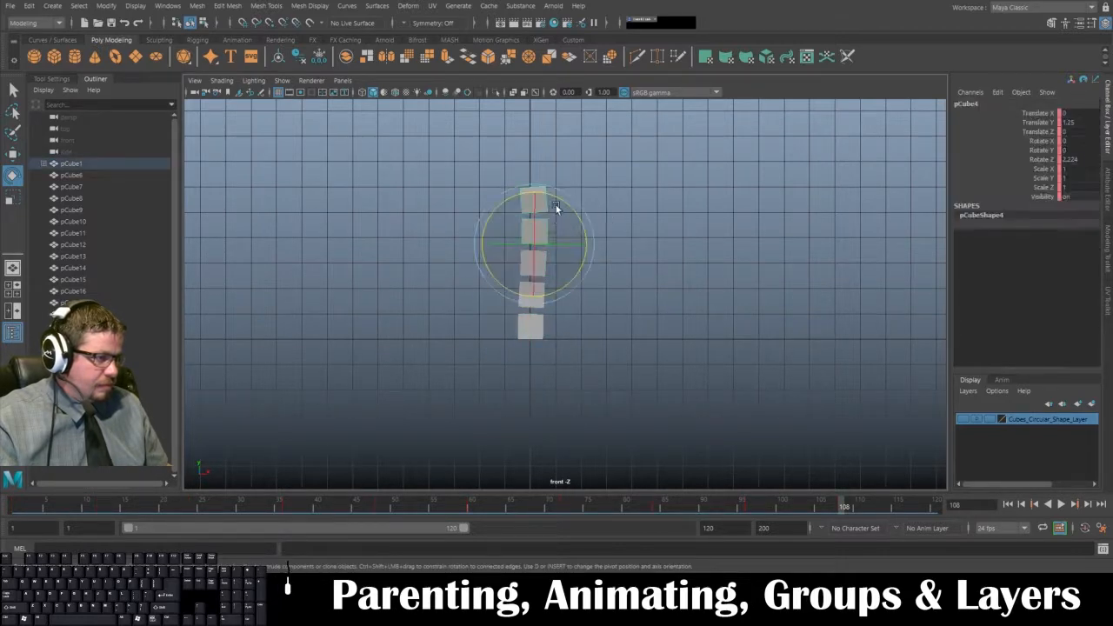
pyautogui.click(591, 186)
pyautogui.click(541, 199)
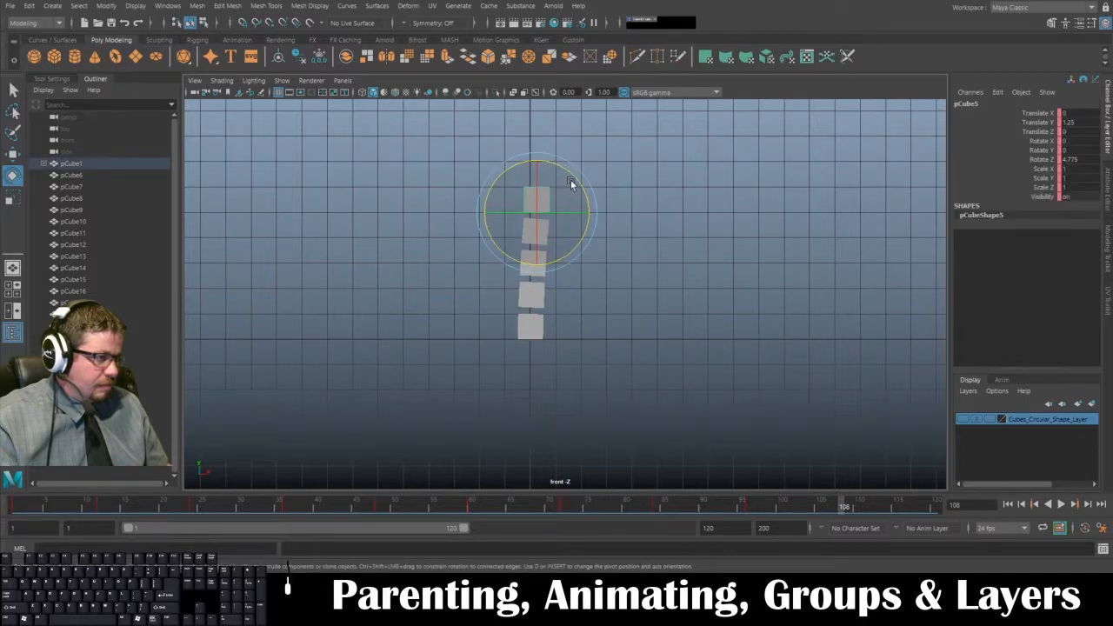
pyautogui.moveTo(571, 184); pyautogui.dragTo(578, 186)
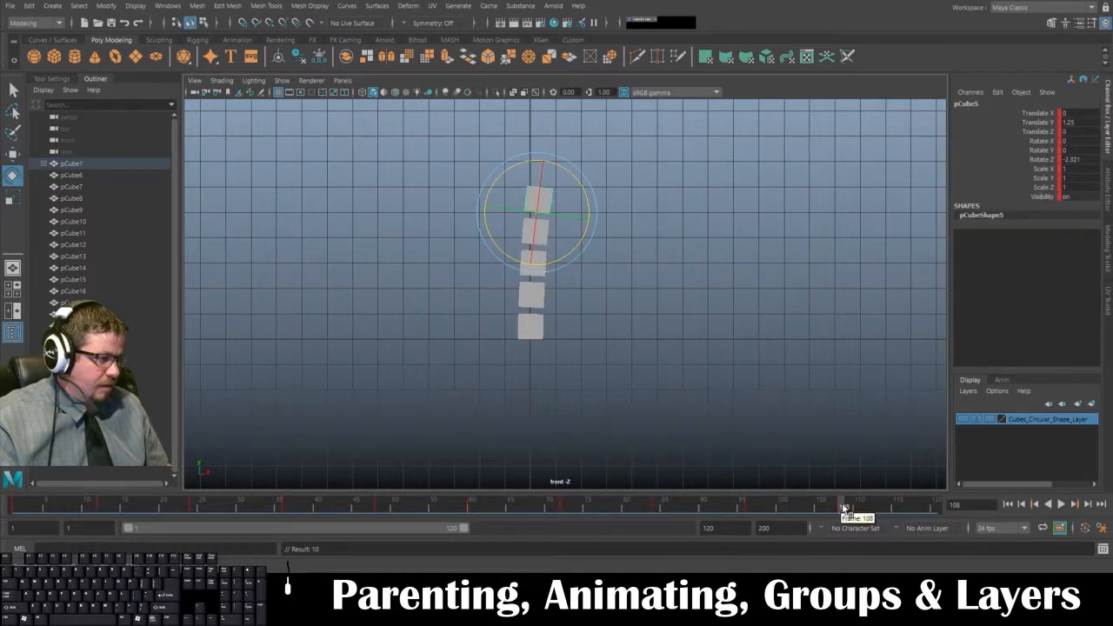
# At frame 120, set the Z rotation of the bottom and second cubes to 0, keying both
pyautogui.moveTo(843, 508); pyautogui.dragTo(989, 509)
pyautogui.click(532, 327)
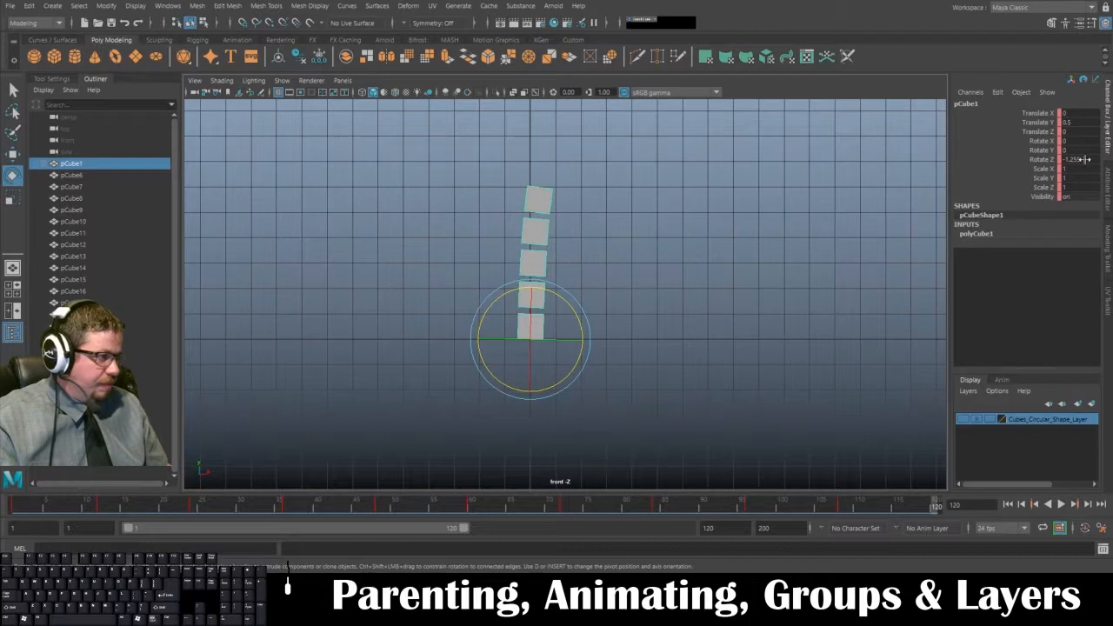
pyautogui.click(740, 197)
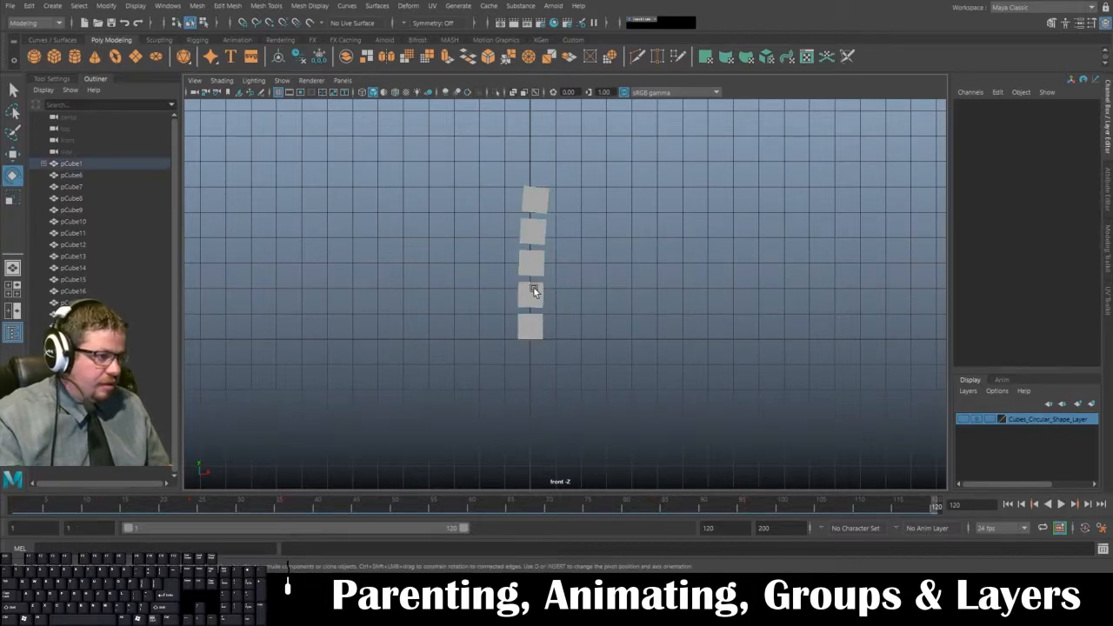
pyautogui.click(533, 288)
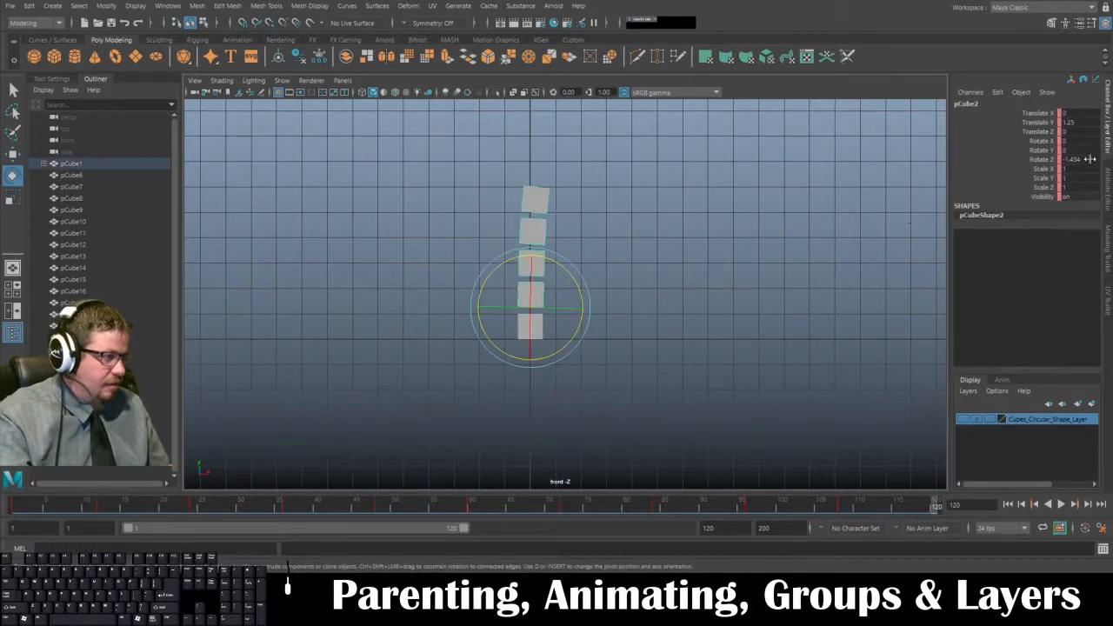
pyautogui.click(630, 206)
# Set the Z rotation of the middle and fourth cubes to 0 at frame 120, keying both
pyautogui.click(529, 264)
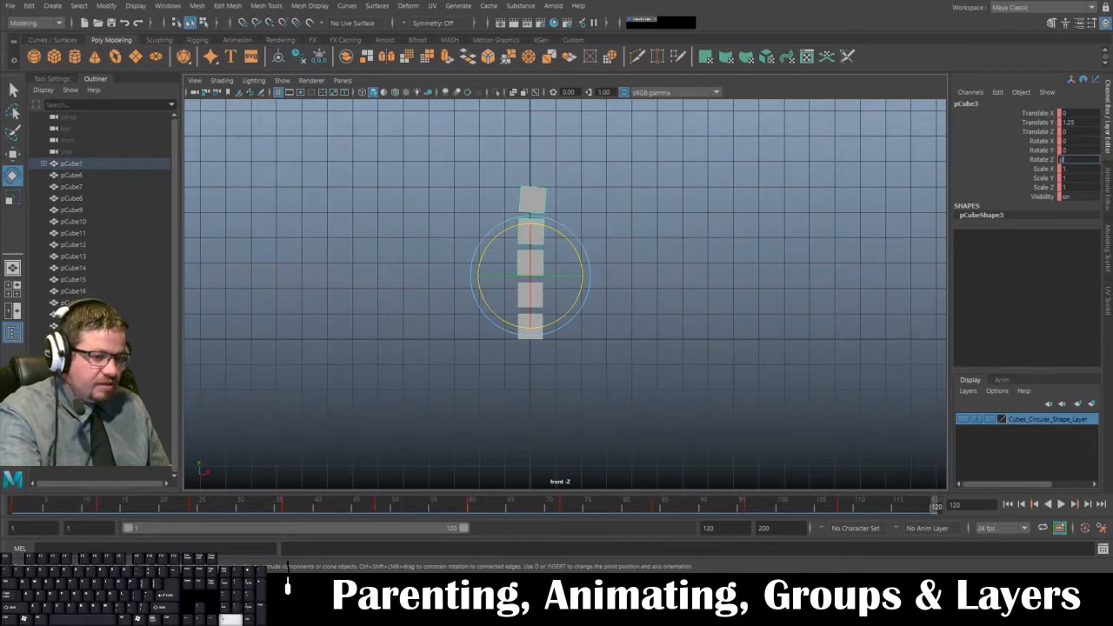
pyautogui.click(715, 233)
pyautogui.click(526, 226)
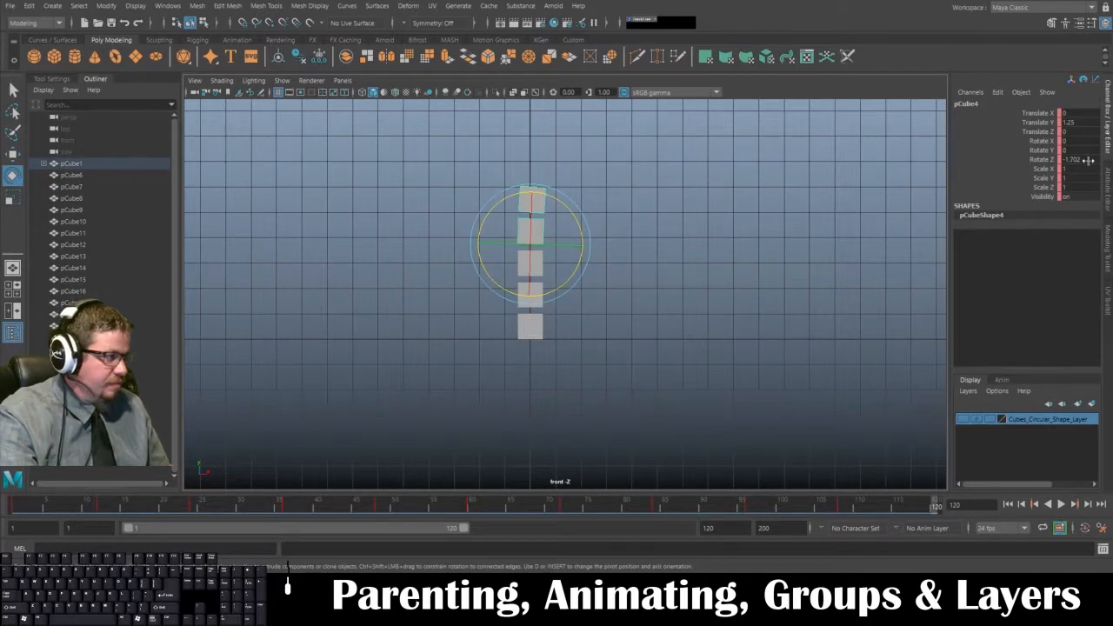
pyautogui.click(724, 185)
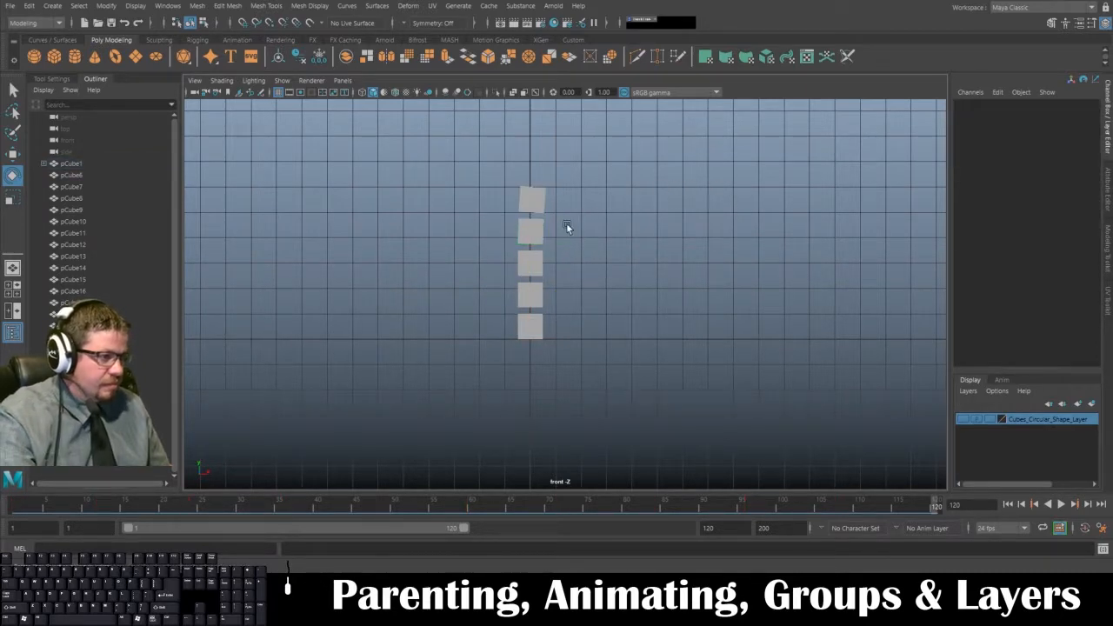
# Set the Z rotation of the fourth and end cubes to 0 at frame 120, keying both
pyautogui.click(535, 227)
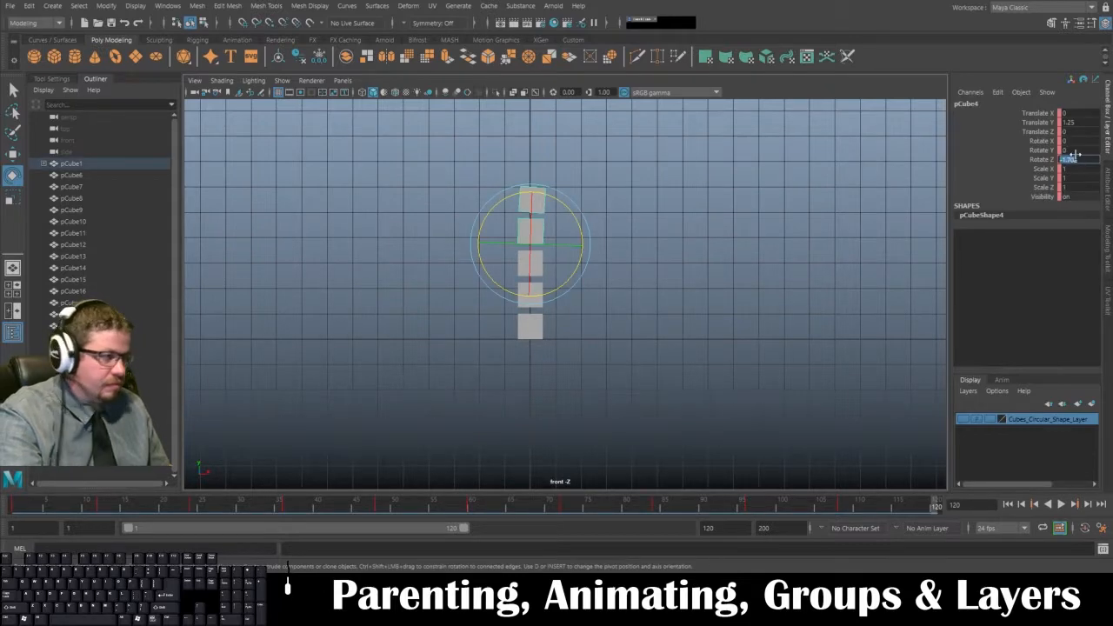
pyautogui.click(611, 186)
pyautogui.click(537, 199)
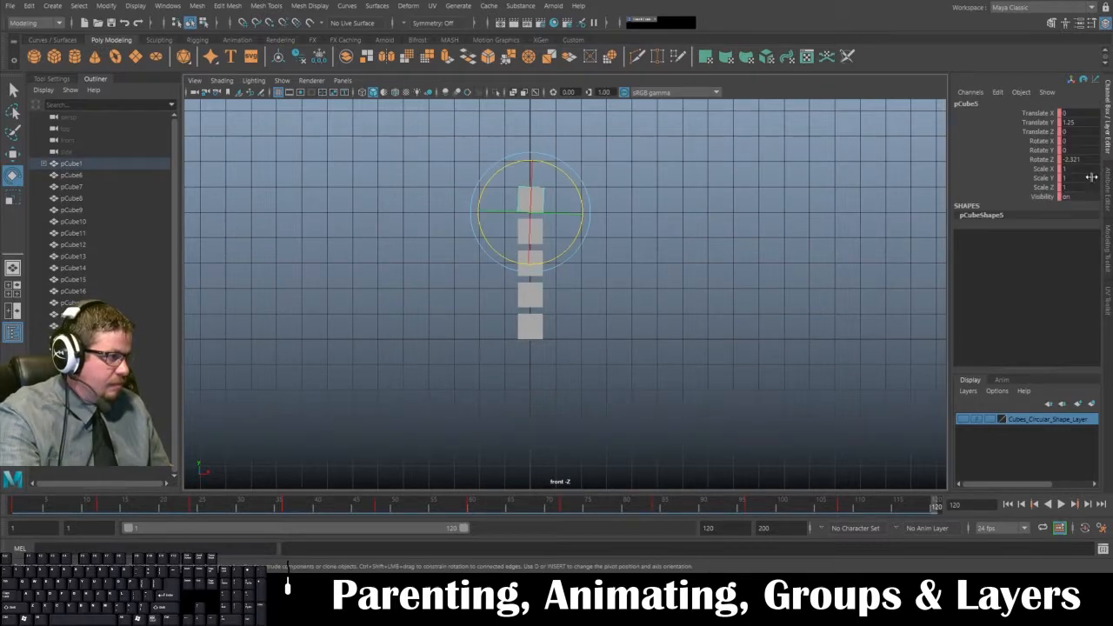
pyautogui.doubleClick(1070, 159)
pyautogui.write('0')
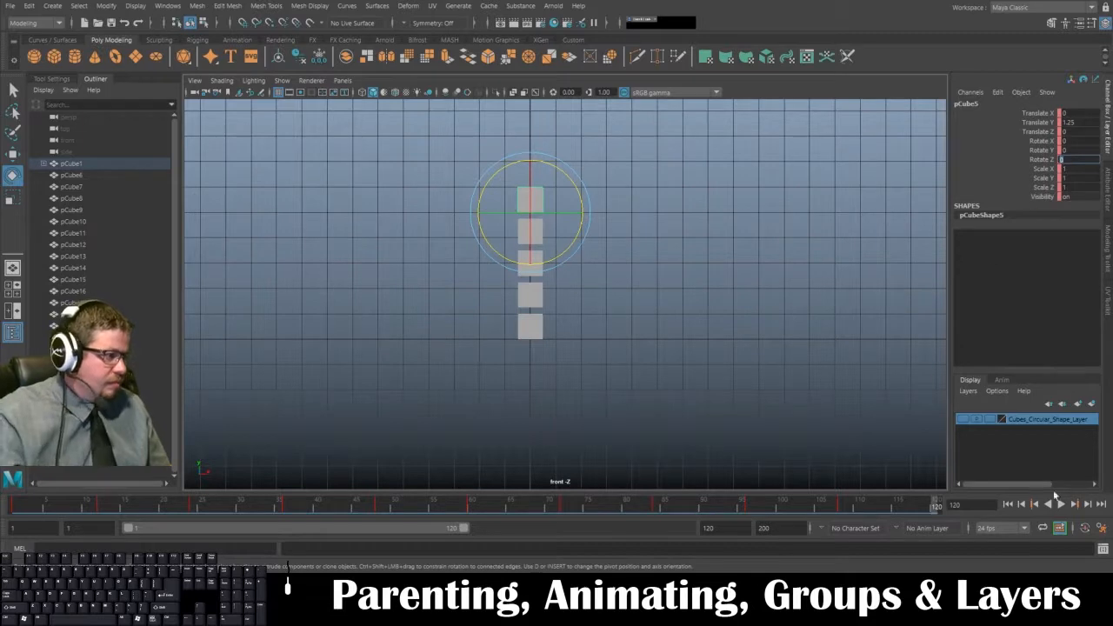
pyautogui.press('Return')
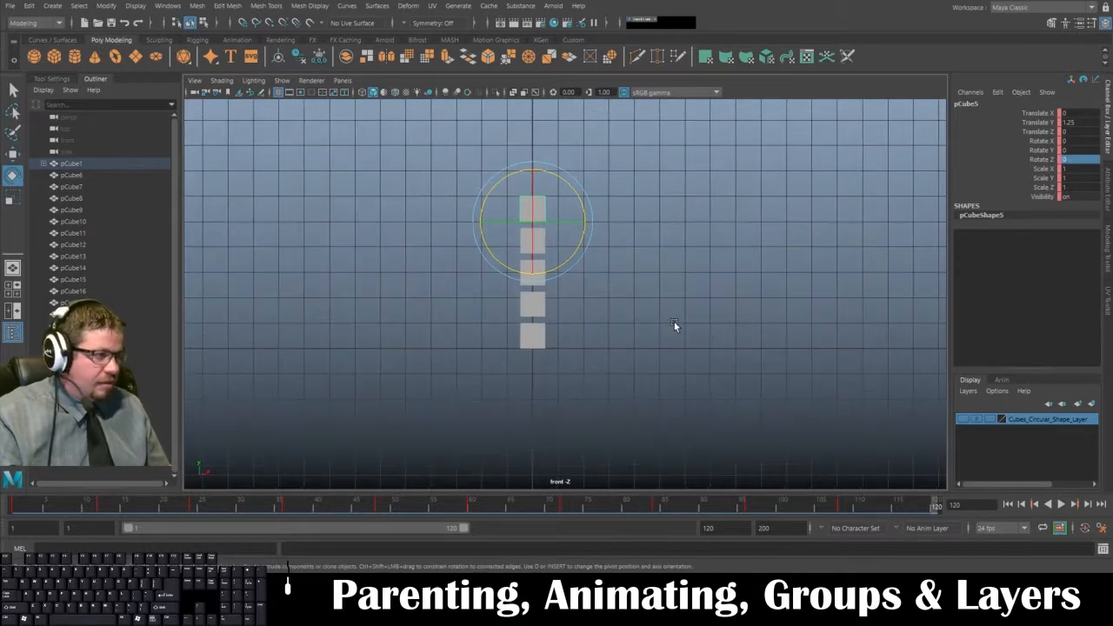
# Select the chain's cubes one after another to check their upright pose and keys at frame 120
pyautogui.click(563, 260)
pyautogui.click(539, 246)
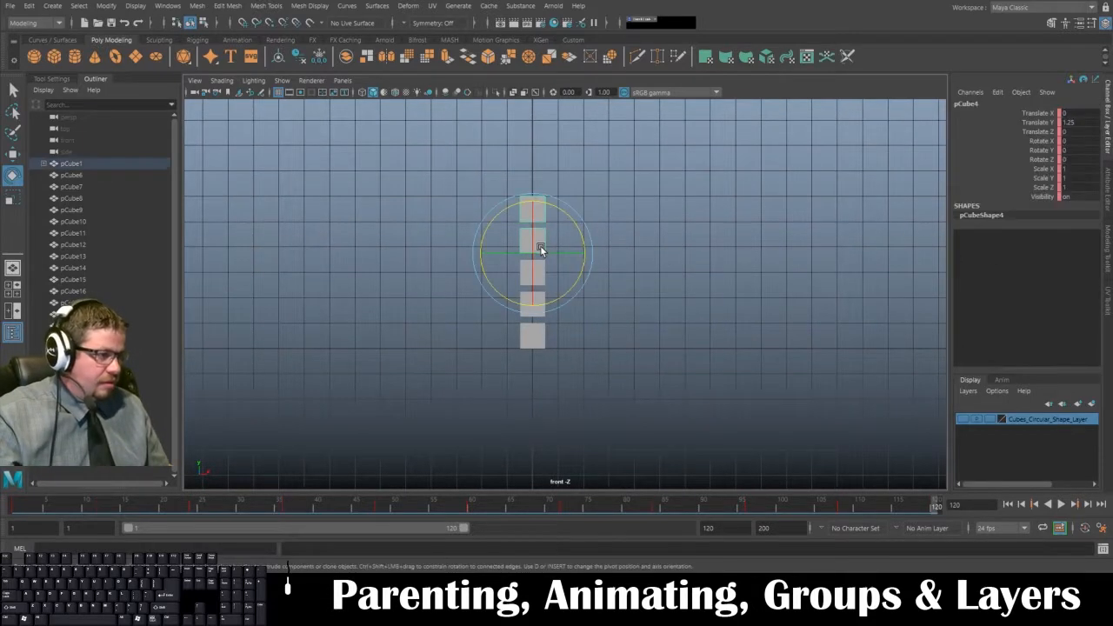
pyautogui.click(637, 244)
pyautogui.click(540, 268)
pyautogui.click(691, 272)
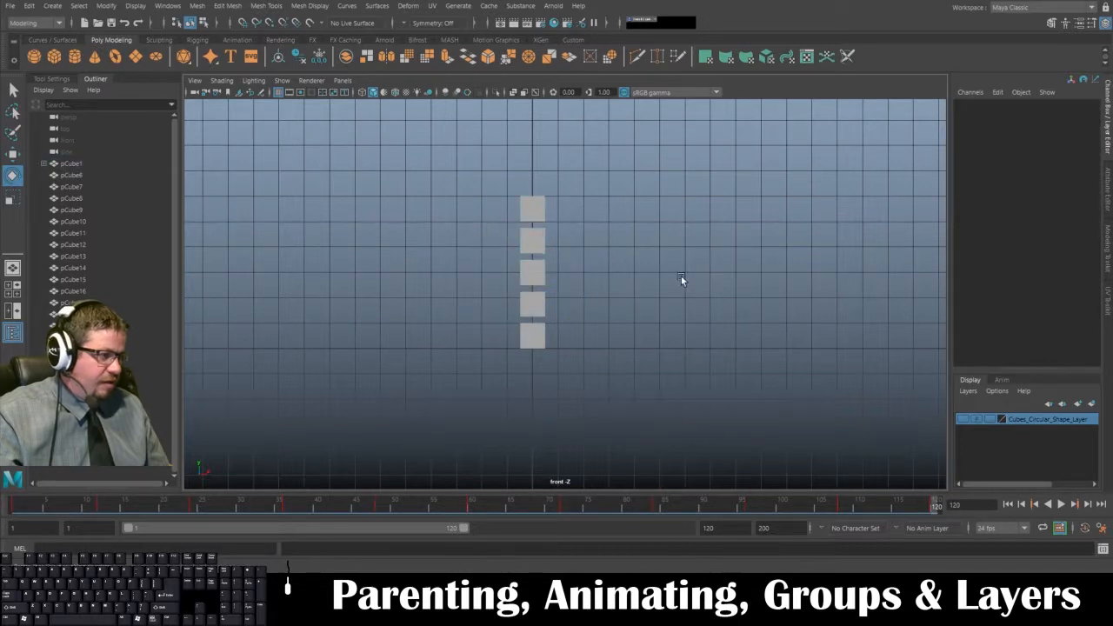
pyautogui.click(530, 302)
pyautogui.click(537, 327)
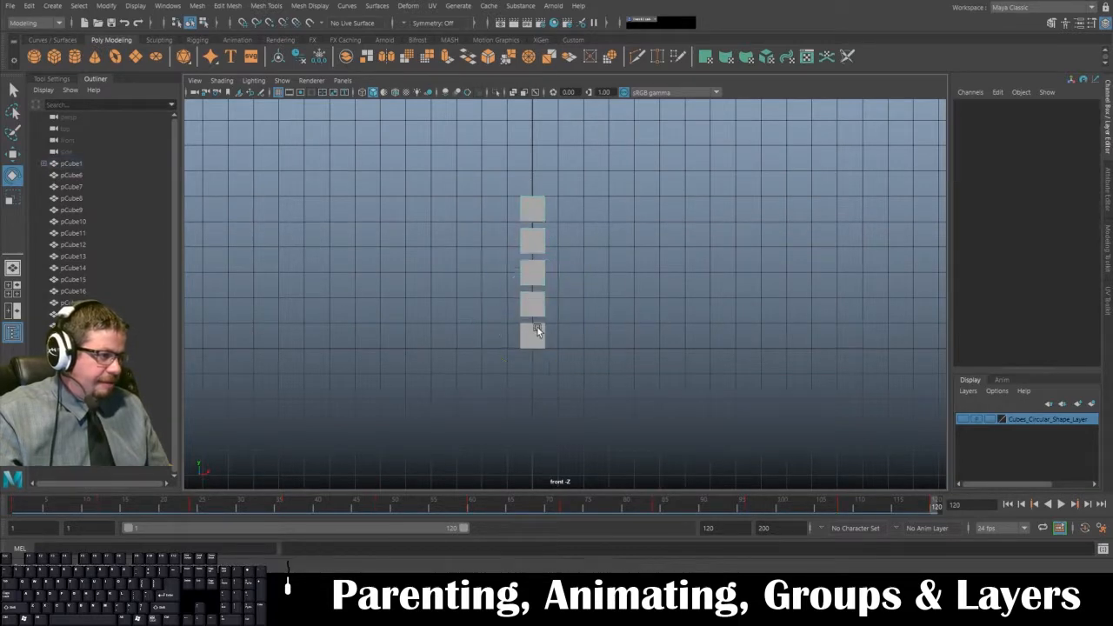
pyautogui.click(528, 334)
pyautogui.click(707, 277)
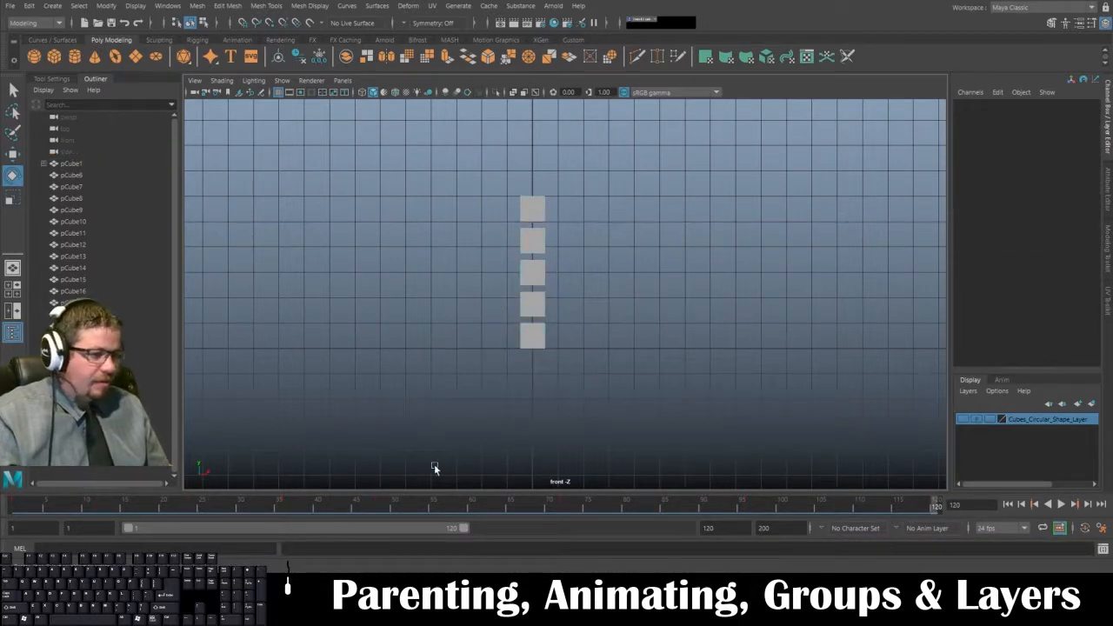
# Play the swaying animation in the front and perspective views, stop it, and return to frame 1
pyautogui.click(1060, 504)
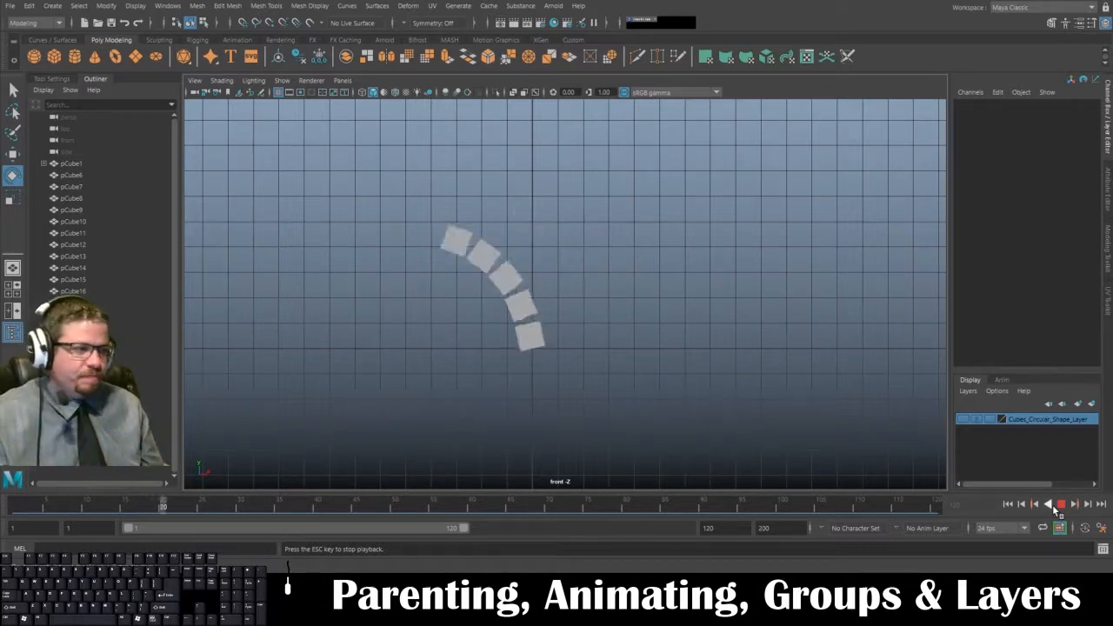
pyautogui.click(1061, 503)
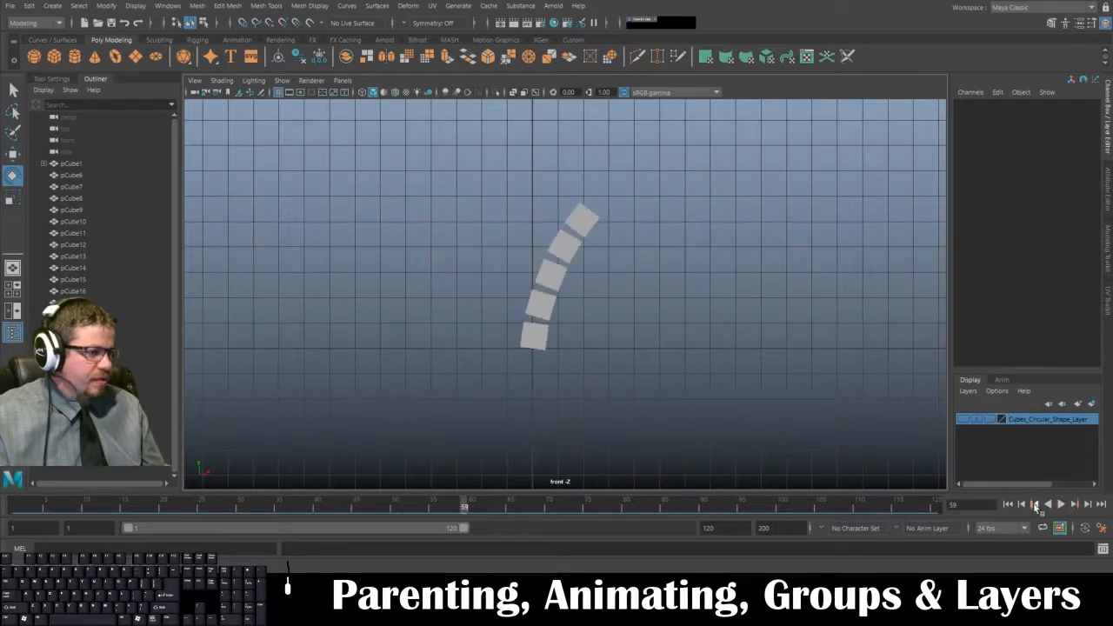
pyautogui.press('space')
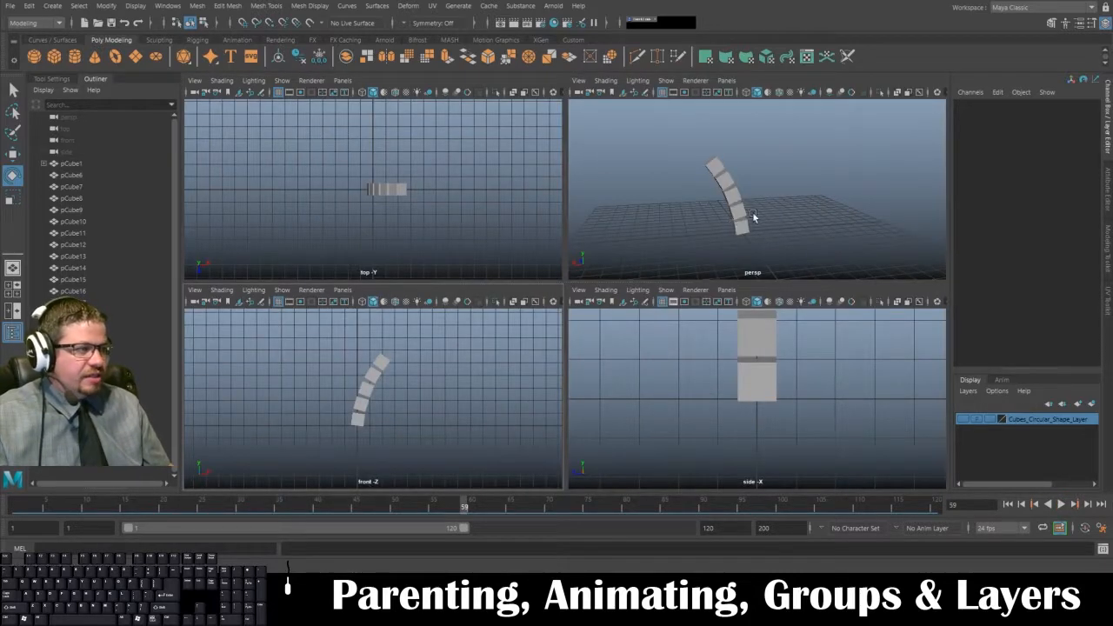
pyautogui.press('space')
pyautogui.click(1061, 503)
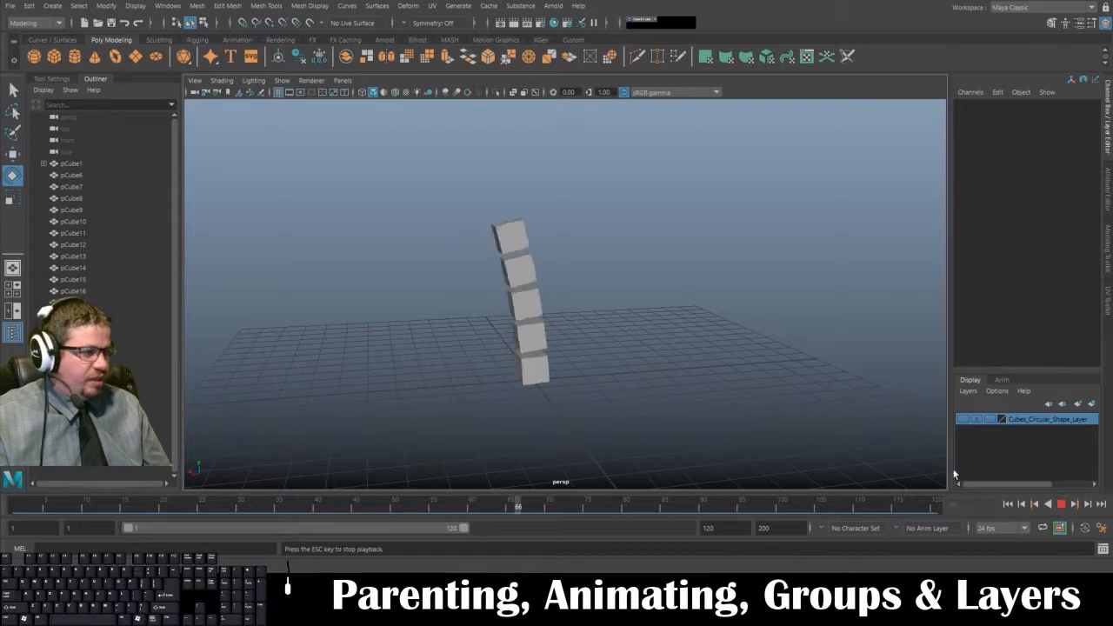
pyautogui.keyDown('alt'); pyautogui.moveTo(704, 450); pyautogui.dragTo(615, 348, button='right'); pyautogui.keyUp('alt')
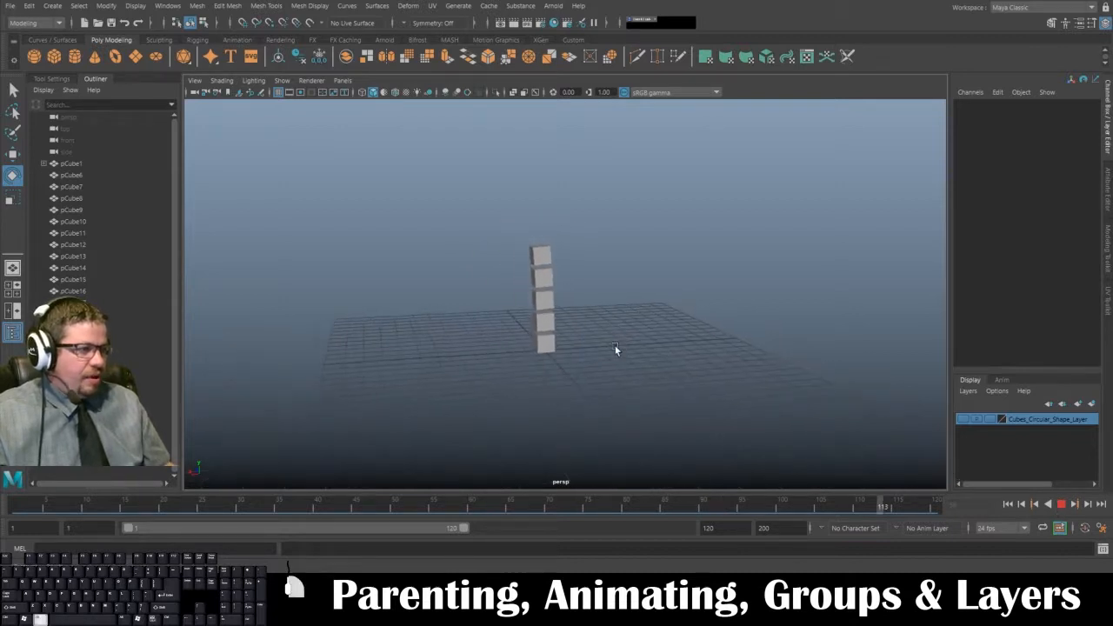
pyautogui.keyDown('alt'); pyautogui.moveTo(615, 349); pyautogui.dragTo(597, 361); pyautogui.keyUp('alt')
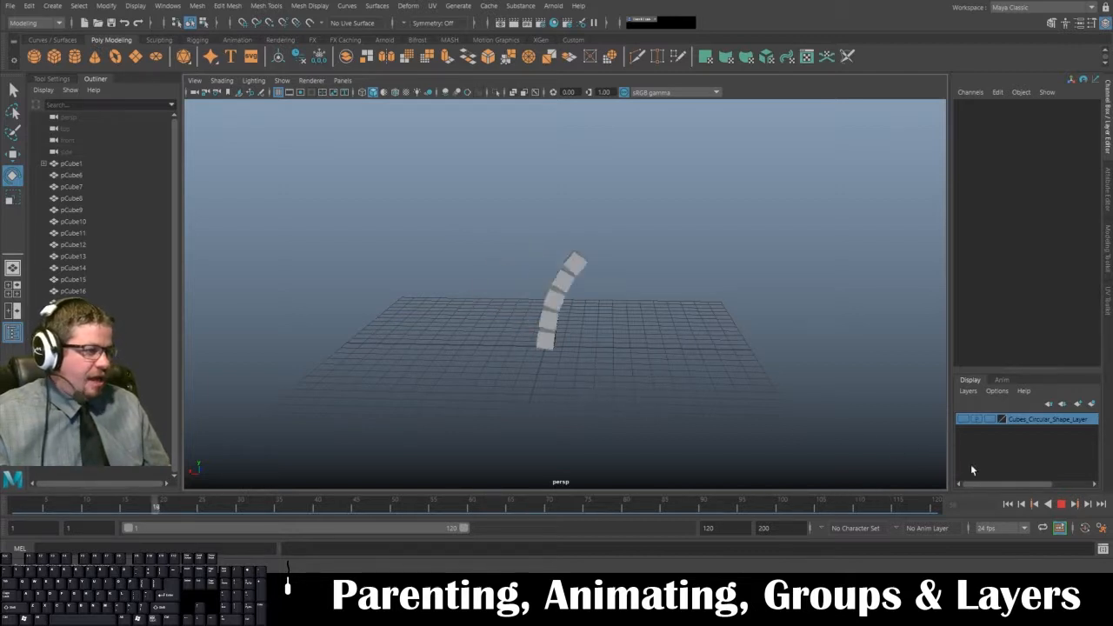
pyautogui.press('Escape')
pyautogui.moveTo(298, 508); pyautogui.dragTo(13, 511)
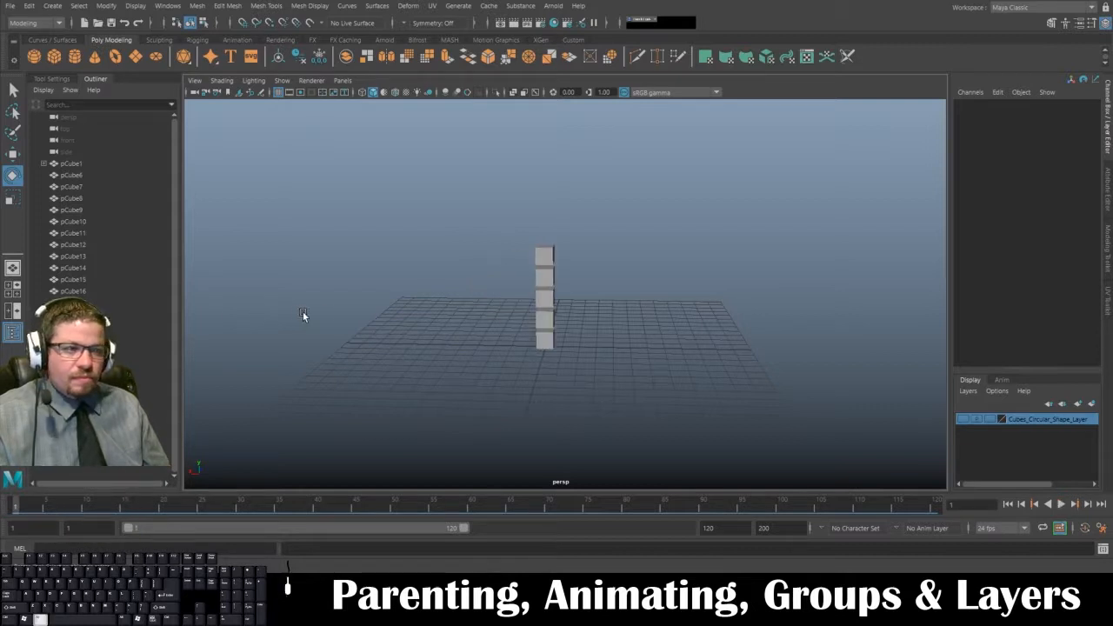
pyautogui.keyDown('alt'); pyautogui.moveTo(348, 311); pyautogui.dragTo(489, 412); pyautogui.keyUp('alt')
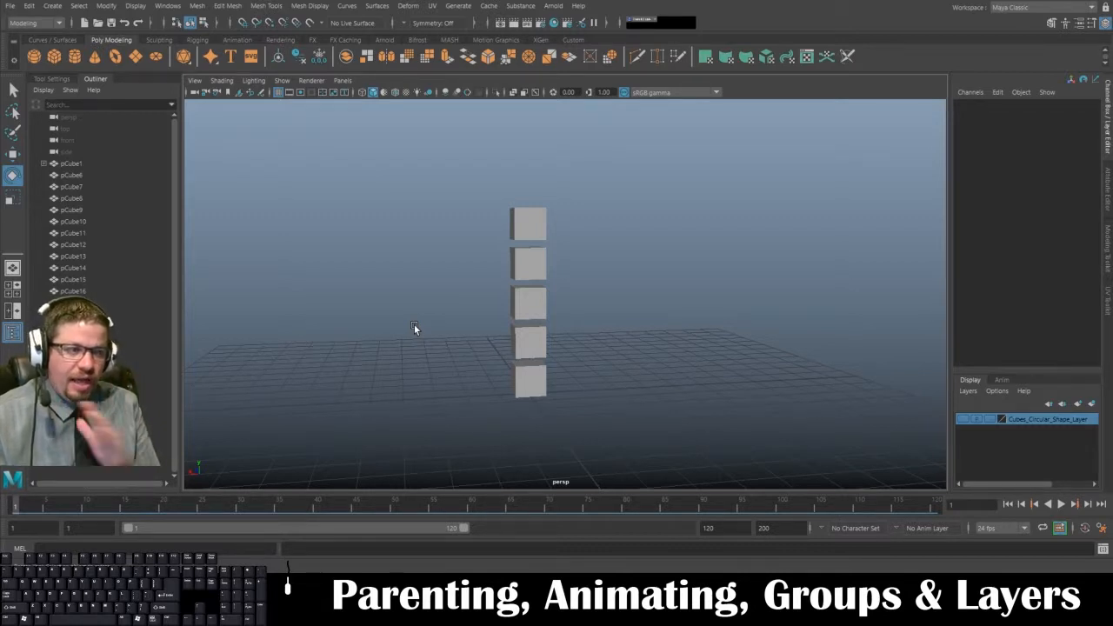
# Try tilting the whole chain by rotating the bottom cube about -15 degrees in Z, and undo the rotation
pyautogui.click(520, 382)
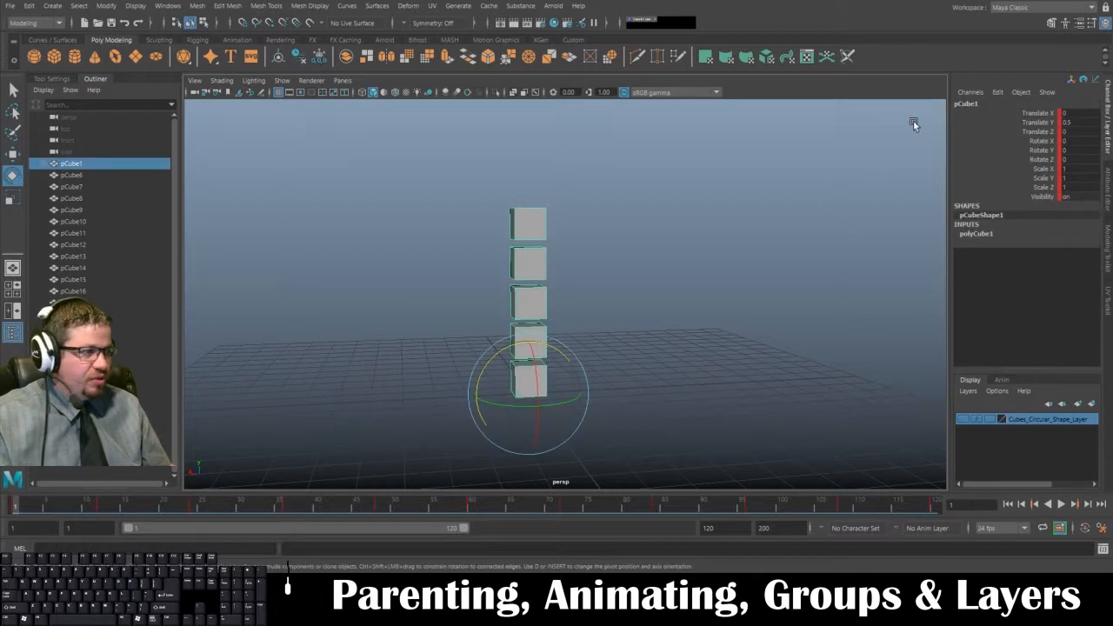
pyautogui.moveTo(492, 367); pyautogui.dragTo(469, 375)
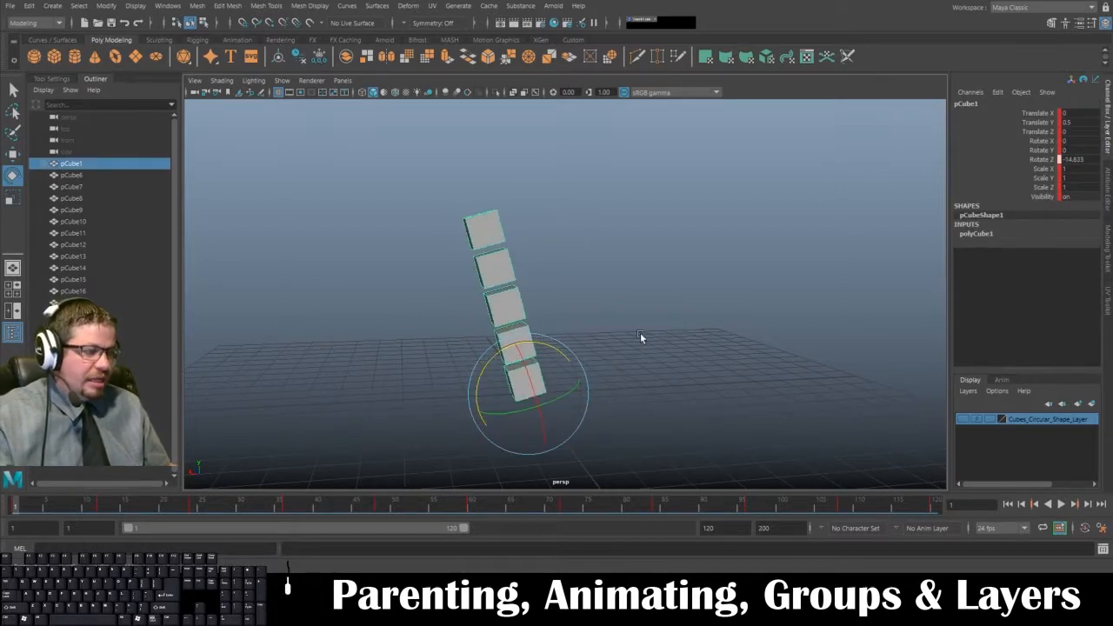
pyautogui.hotkey('ctrl', 'z')
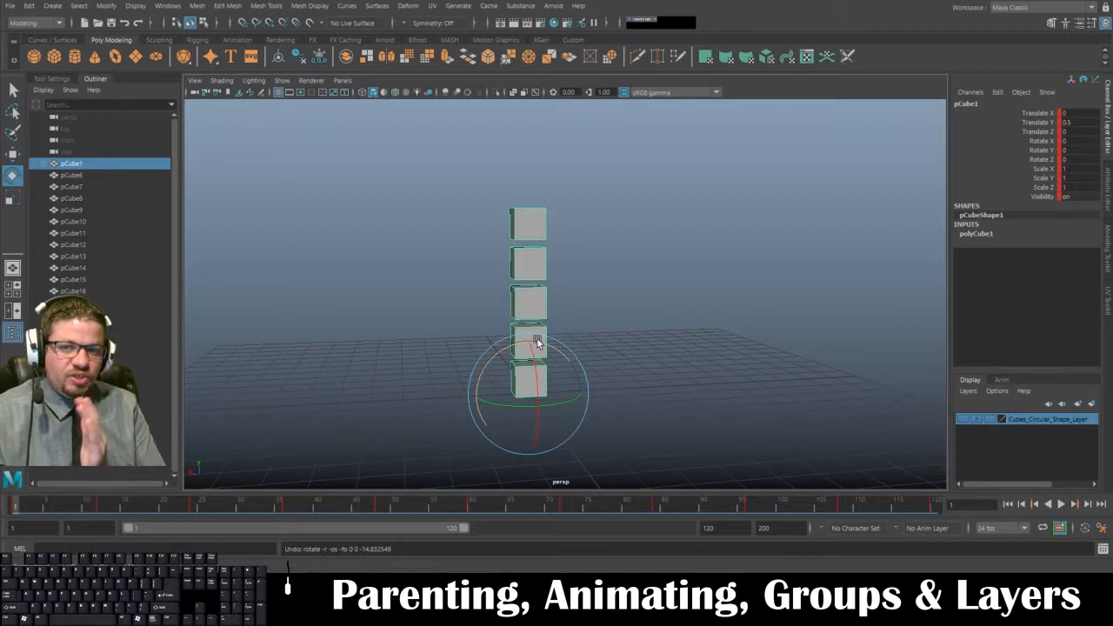
pyautogui.click(605, 276)
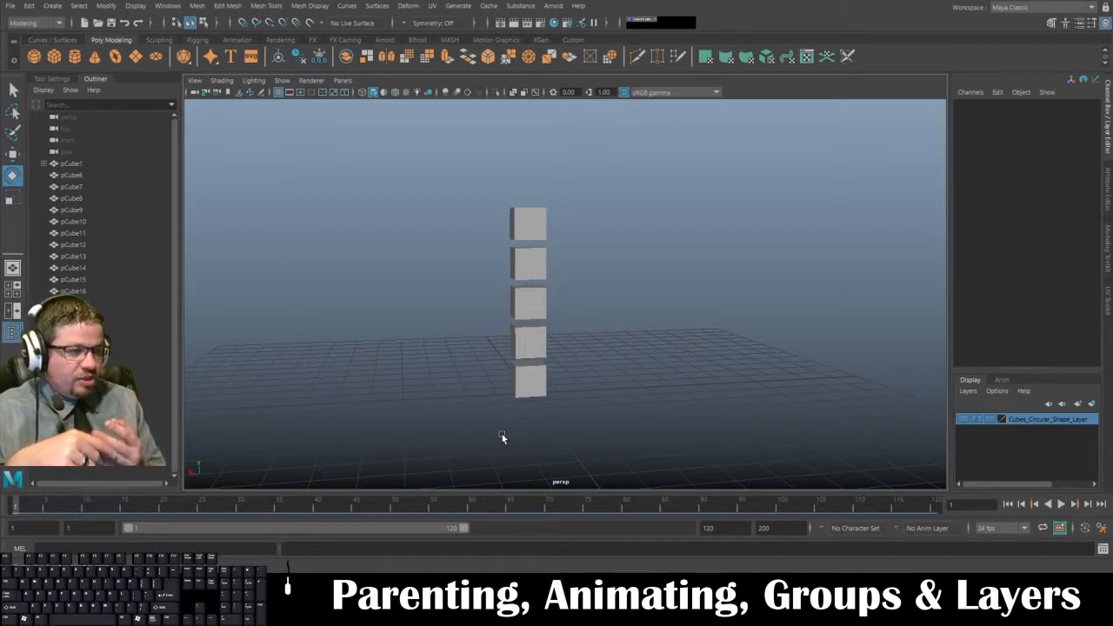
# Create a display layer from the selected top cube, pCube5
pyautogui.click(546, 249)
pyautogui.click(530, 224)
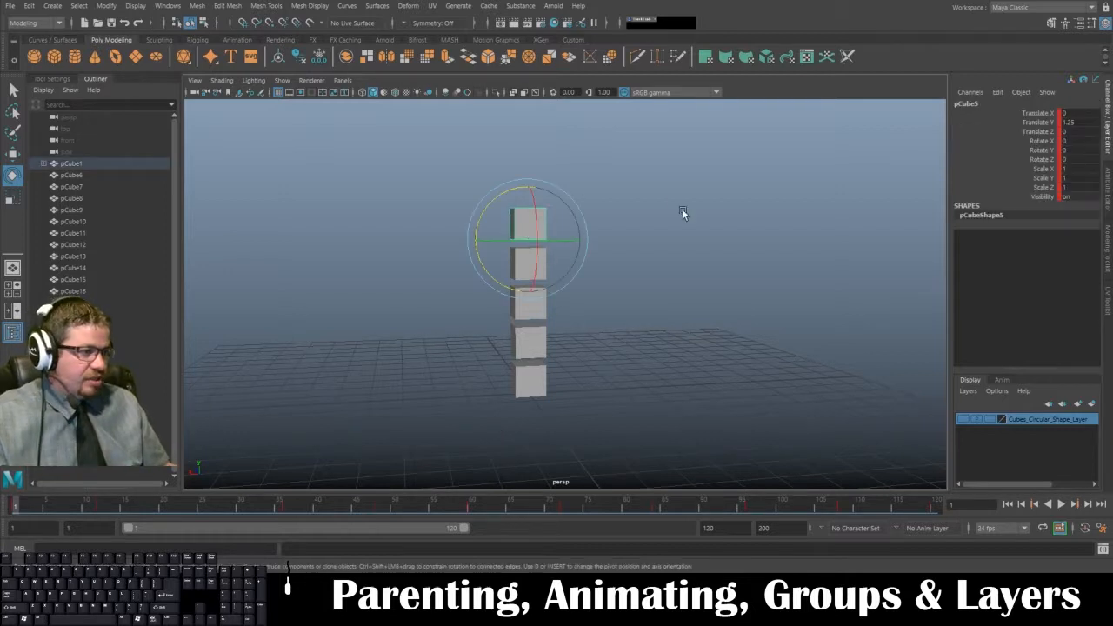
pyautogui.click(631, 189)
pyautogui.click(526, 220)
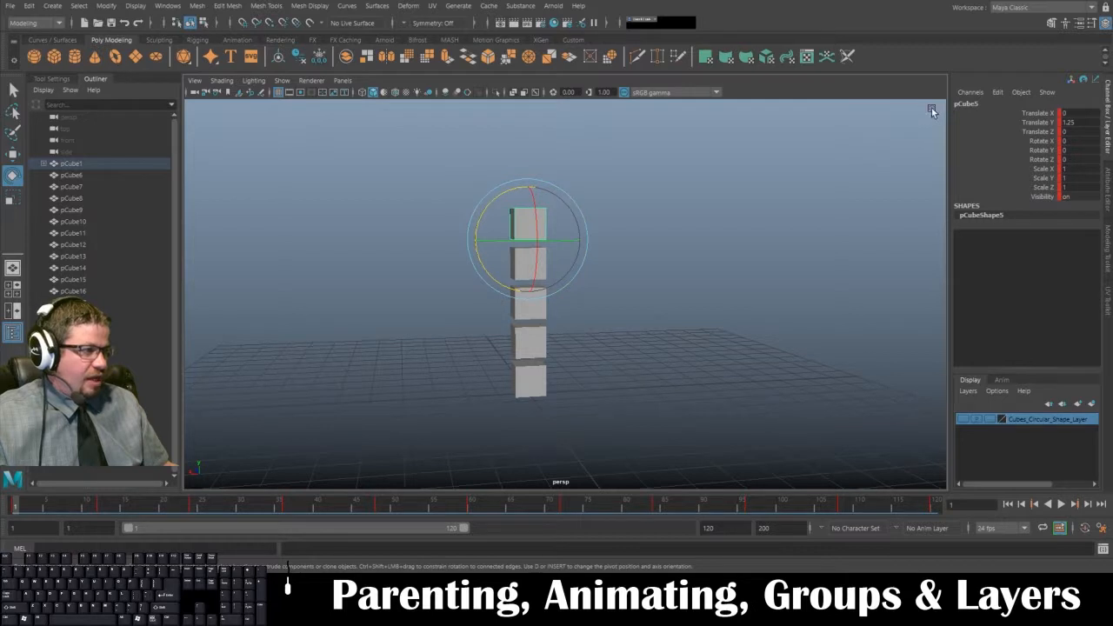
pyautogui.click(967, 390)
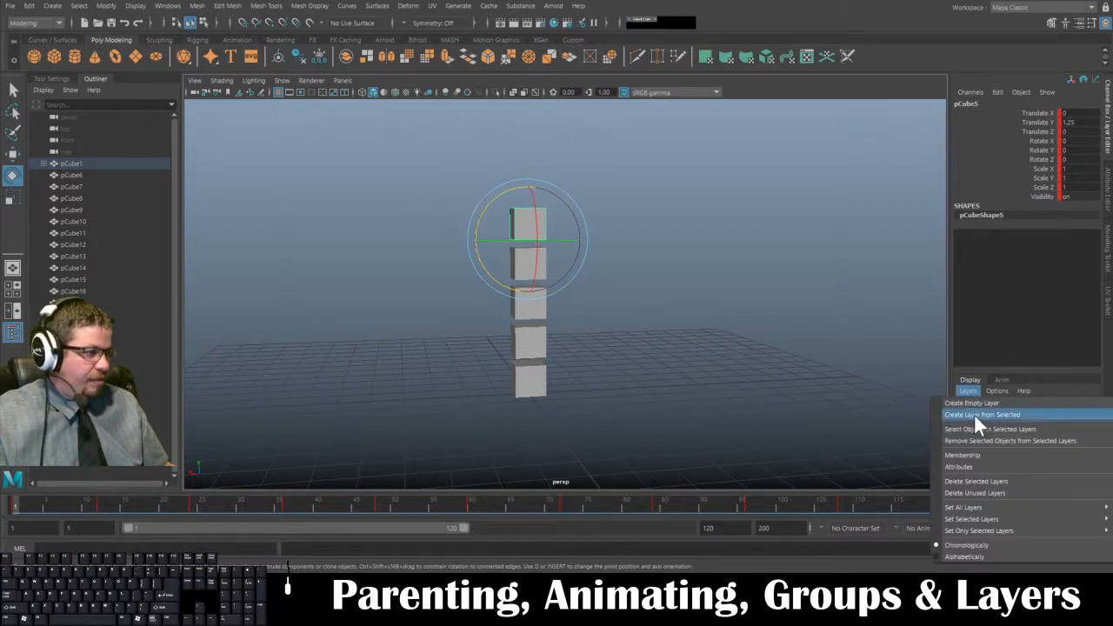
pyautogui.click(978, 414)
# Rename the top cube's new display layer Cube_5_Layer and save the layer settings
pyautogui.doubleClick(1013, 420)
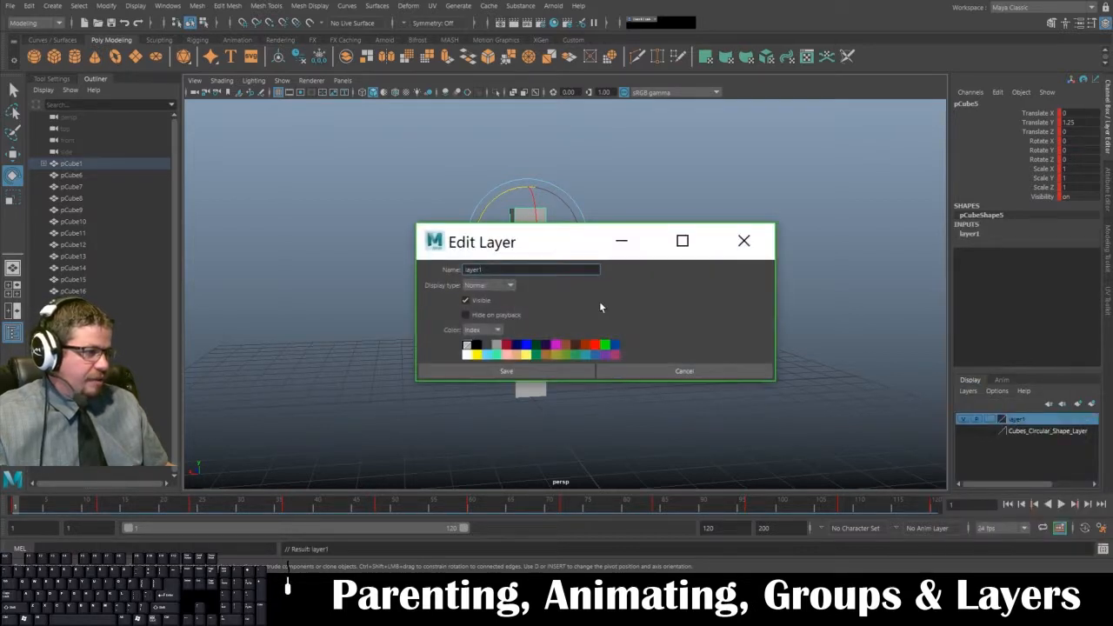
pyautogui.moveTo(506, 270); pyautogui.dragTo(317, 268)
pyautogui.write('C')
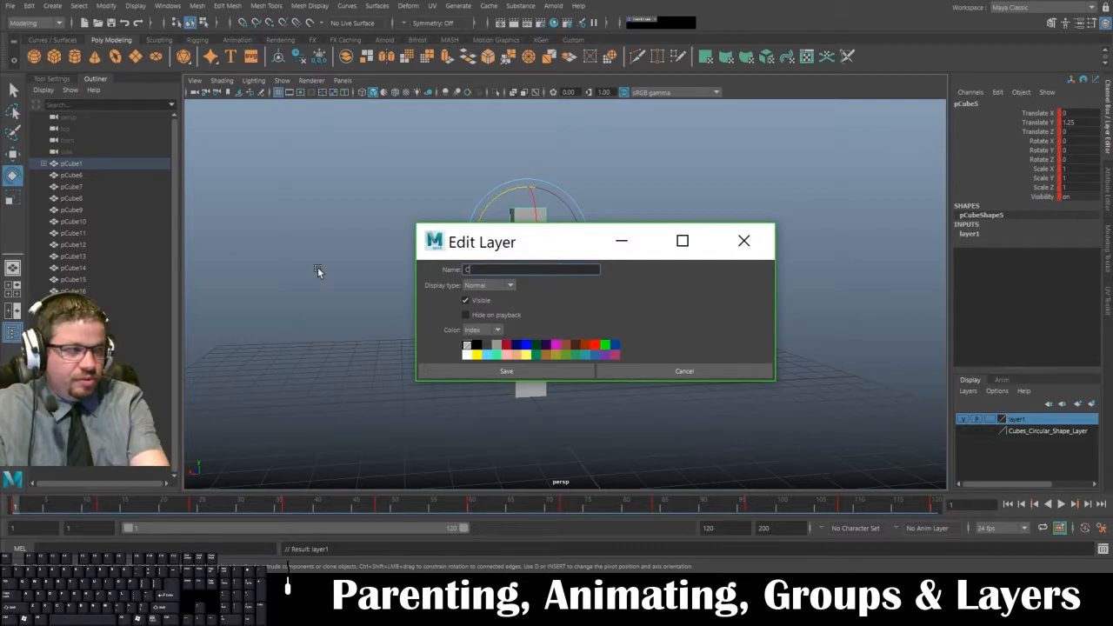
pyautogui.write('ube_')
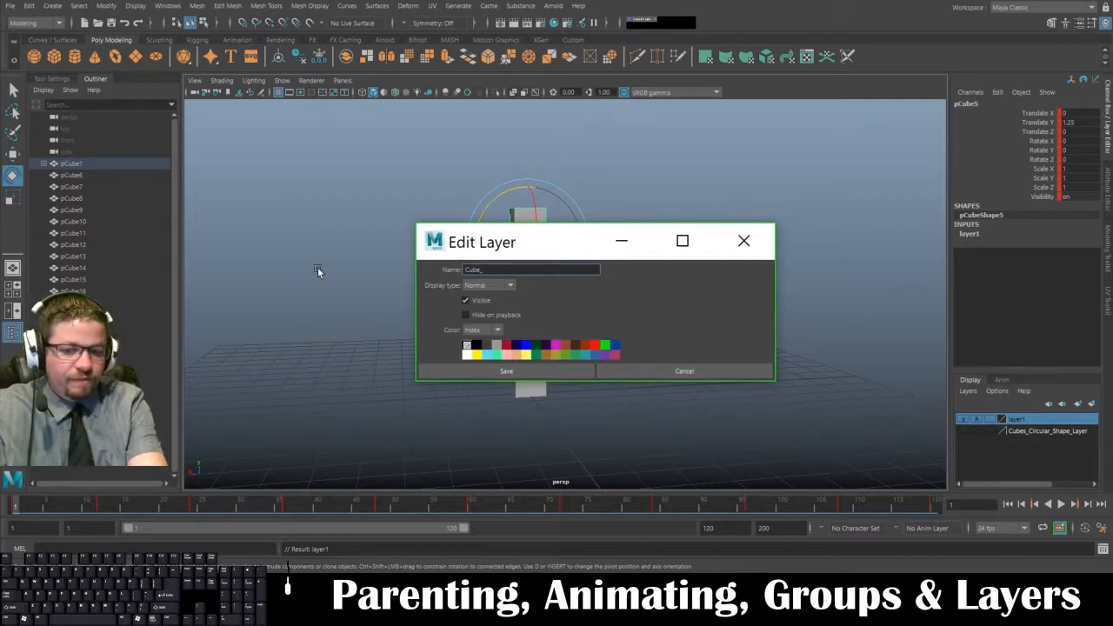
pyautogui.write('S_Layer')
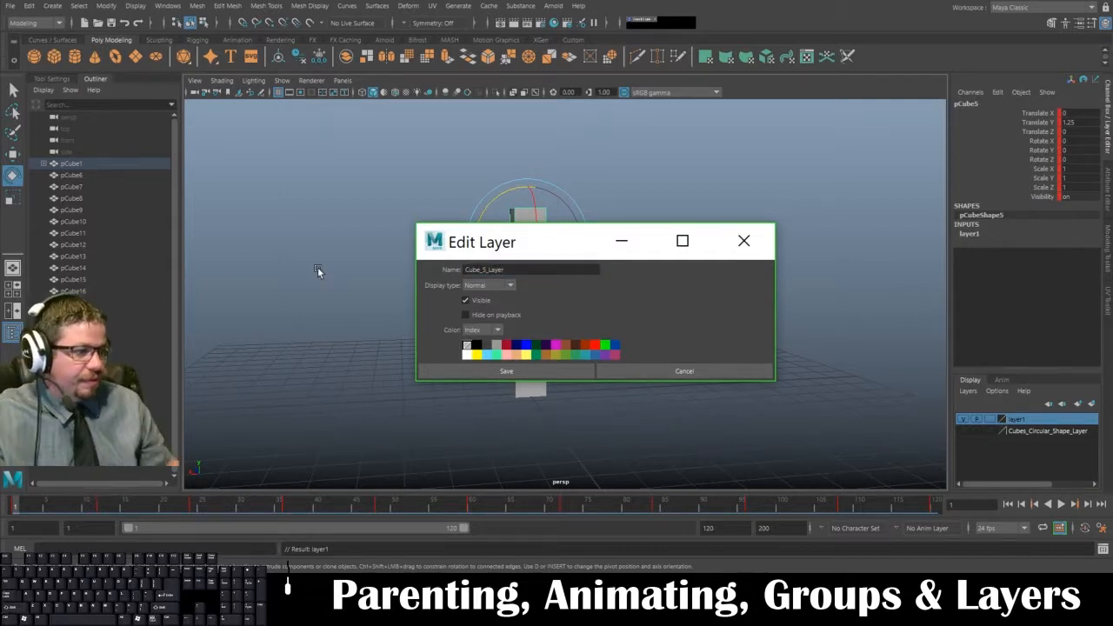
pyautogui.click(487, 372)
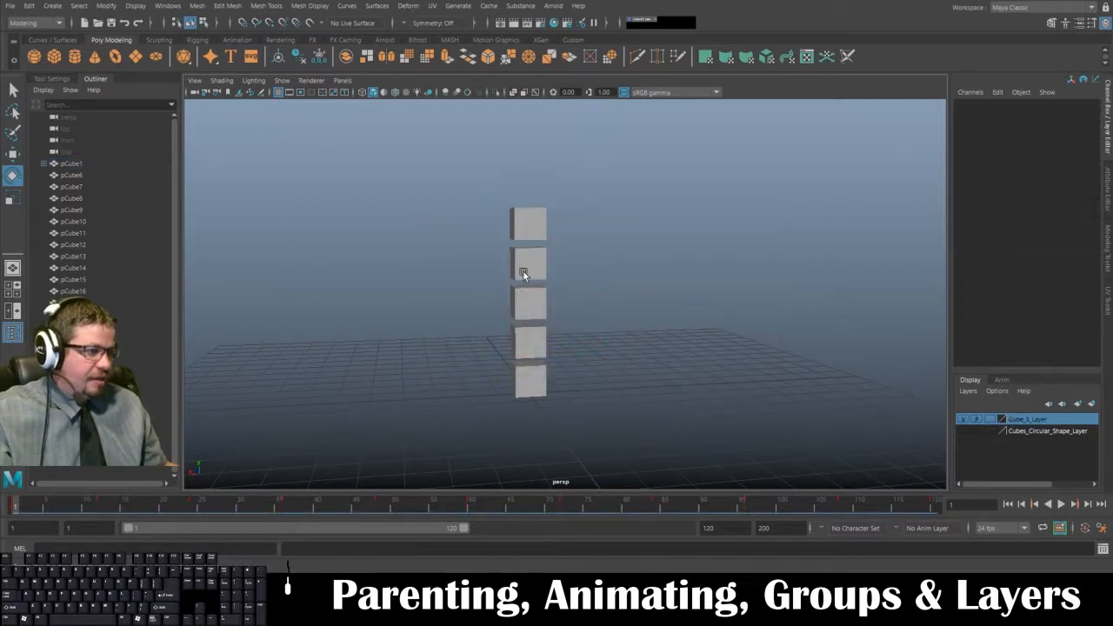
# Create a display layer from the fourth cube of the chain, pCube4
pyautogui.click(522, 263)
pyautogui.press('w')
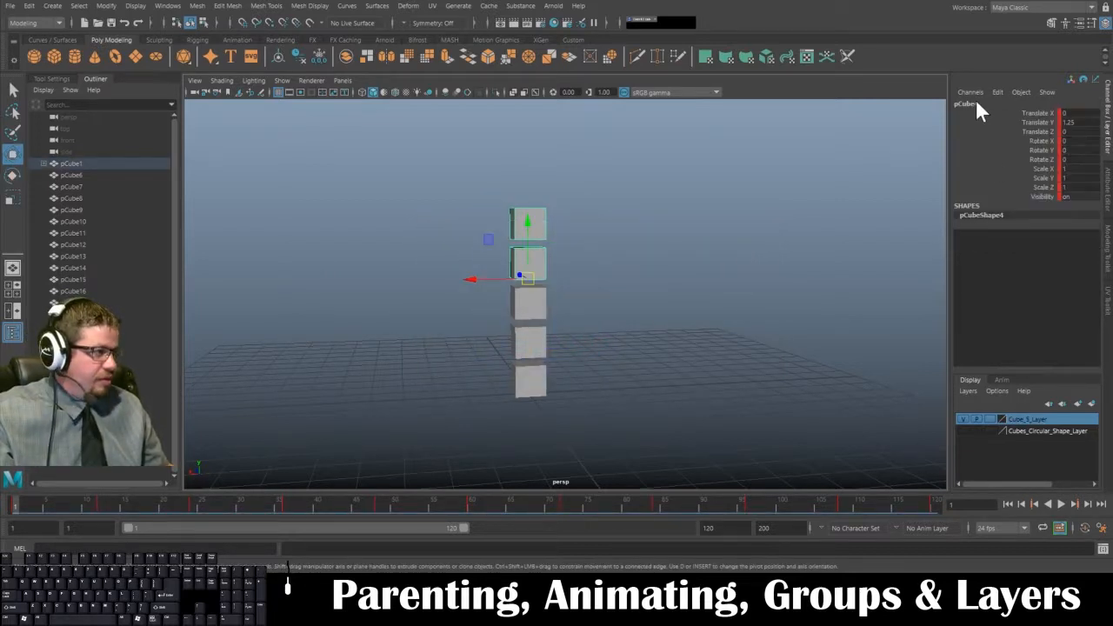
pyautogui.click(969, 105)
pyautogui.click(969, 391)
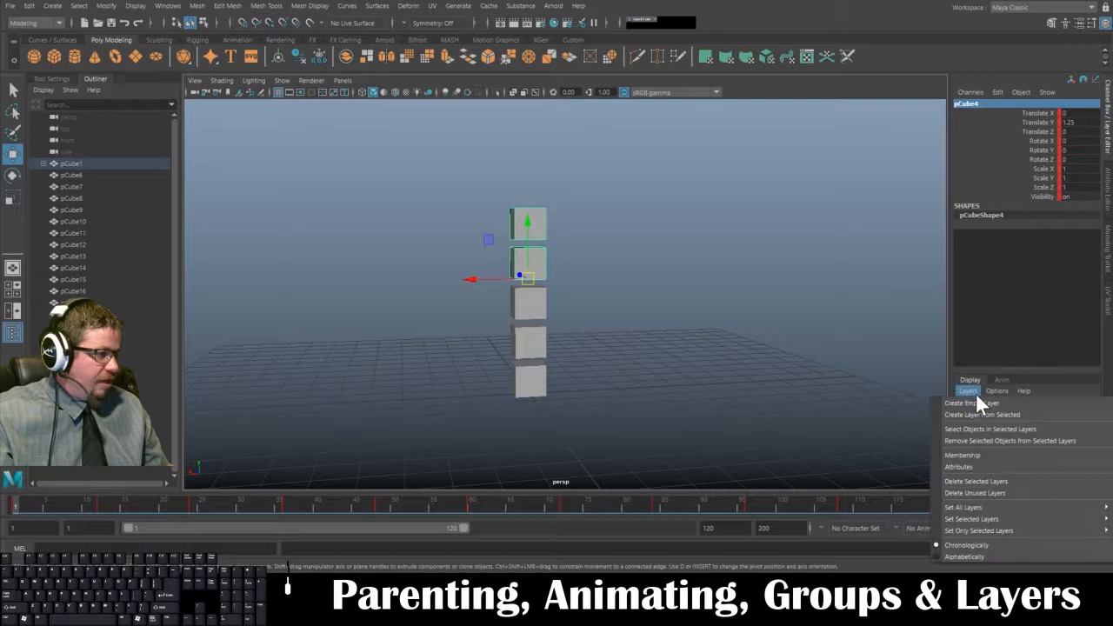
pyautogui.click(986, 422)
# Rename the fourth cube's new display layer Cube_4_Layer and save the layer settings
pyautogui.doubleClick(1019, 421)
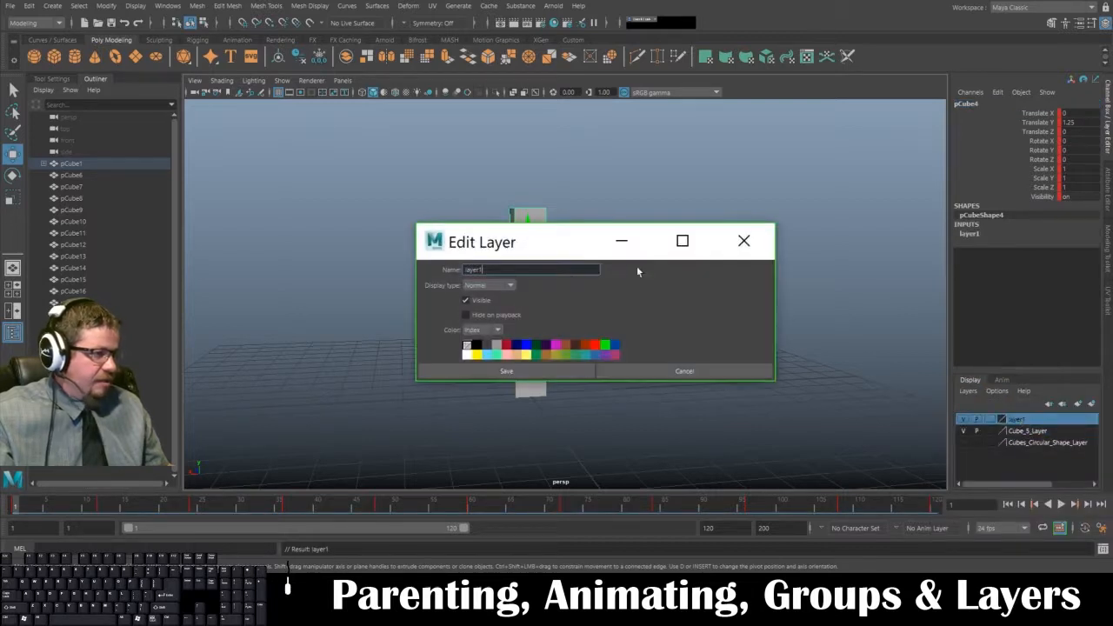
pyautogui.write('Cube')
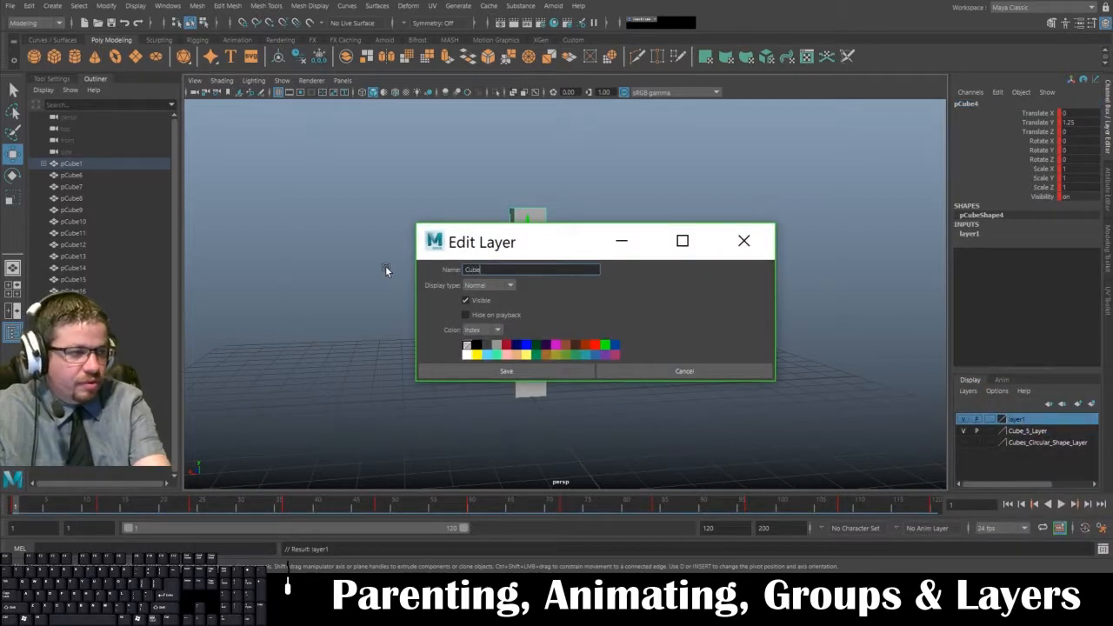
pyautogui.write('_4_layer')
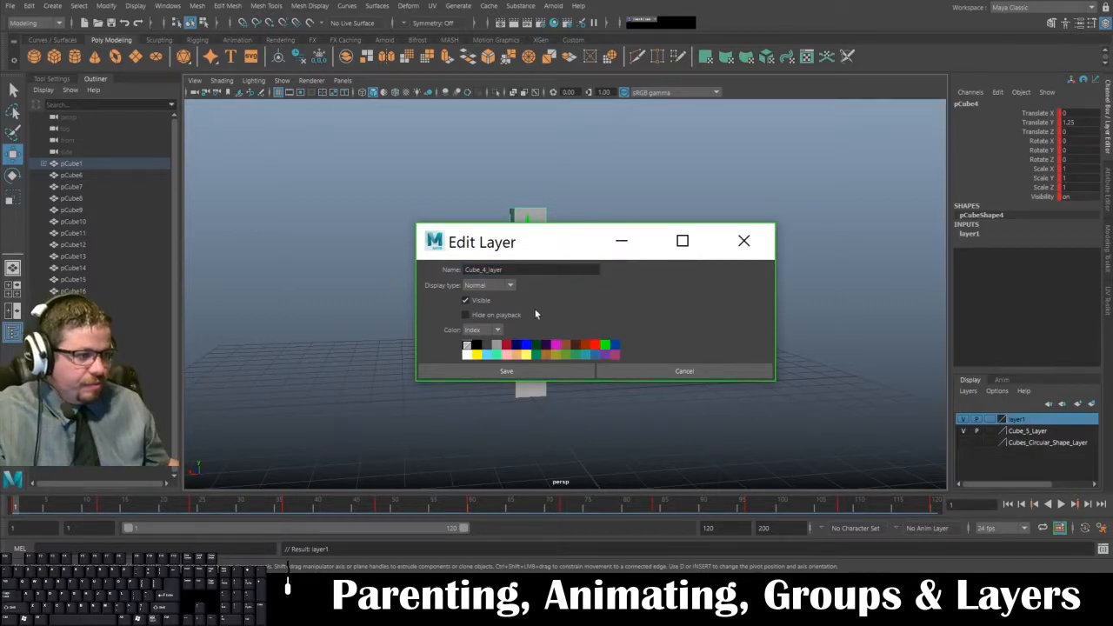
pyautogui.click(556, 269)
pyautogui.press('BackSpace')
pyautogui.press('BackSpace')
pyautogui.press('BackSpace')
pyautogui.press('BackSpace')
pyautogui.press('BackSpace')
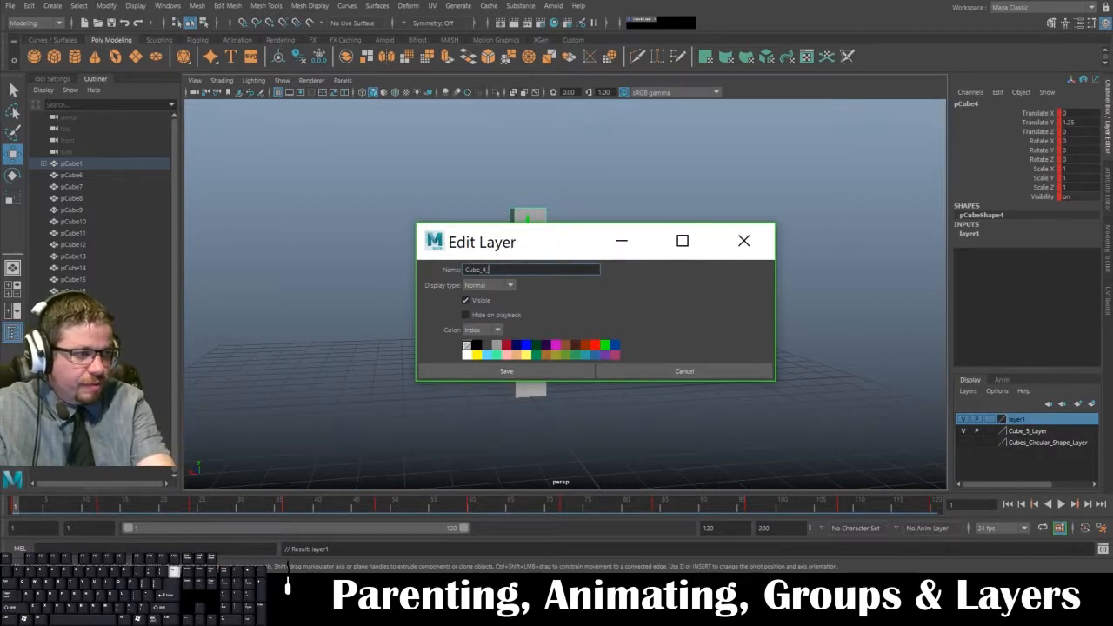
pyautogui.write('Layer')
pyautogui.press('Return')
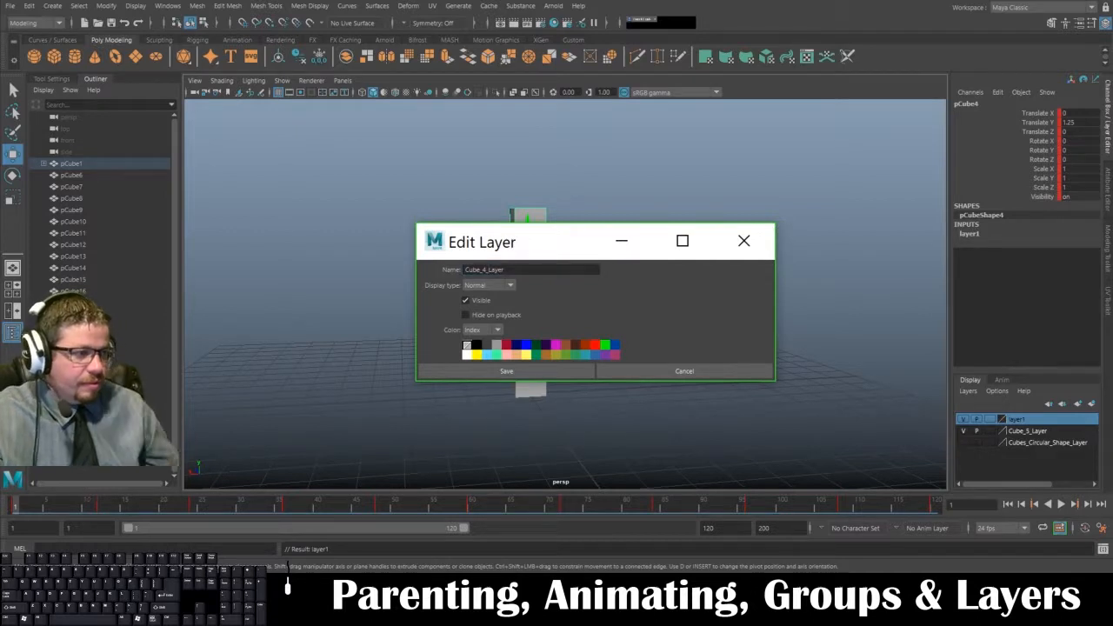
pyautogui.click(570, 371)
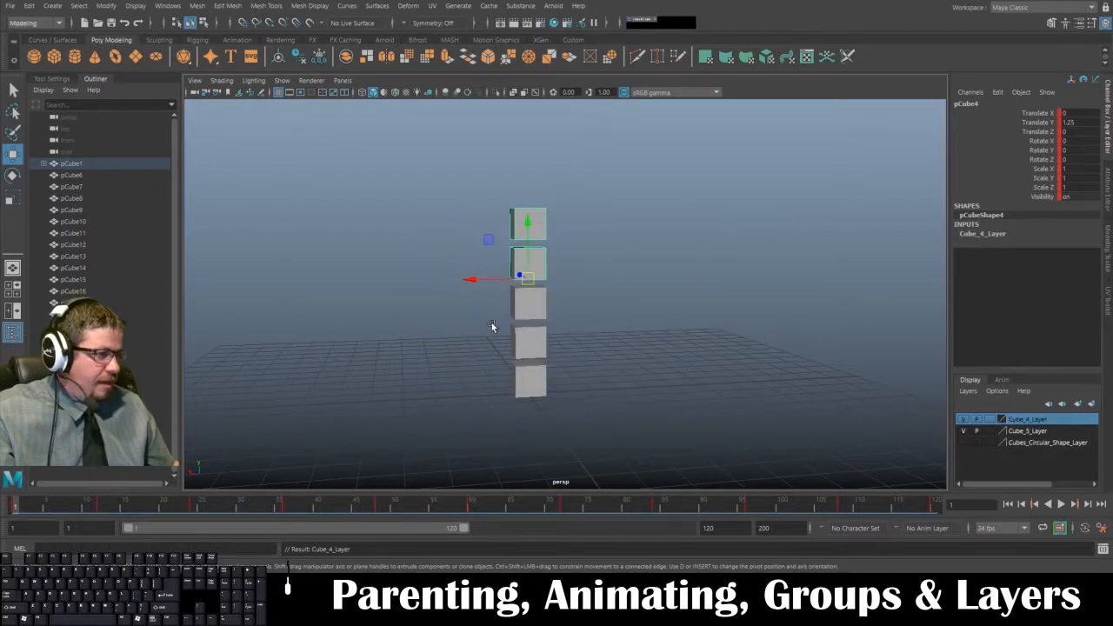
# Create a display layer from the middle cube, pCube3, and rename it Cube_3_Layer
pyautogui.click(527, 308)
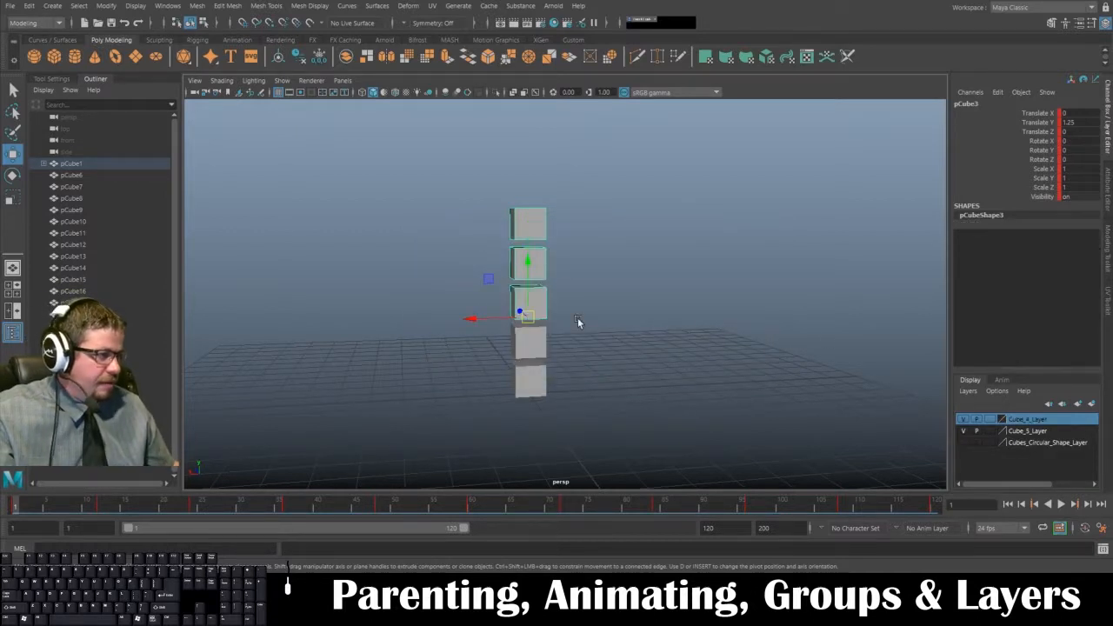
pyautogui.click(973, 392)
pyautogui.click(981, 414)
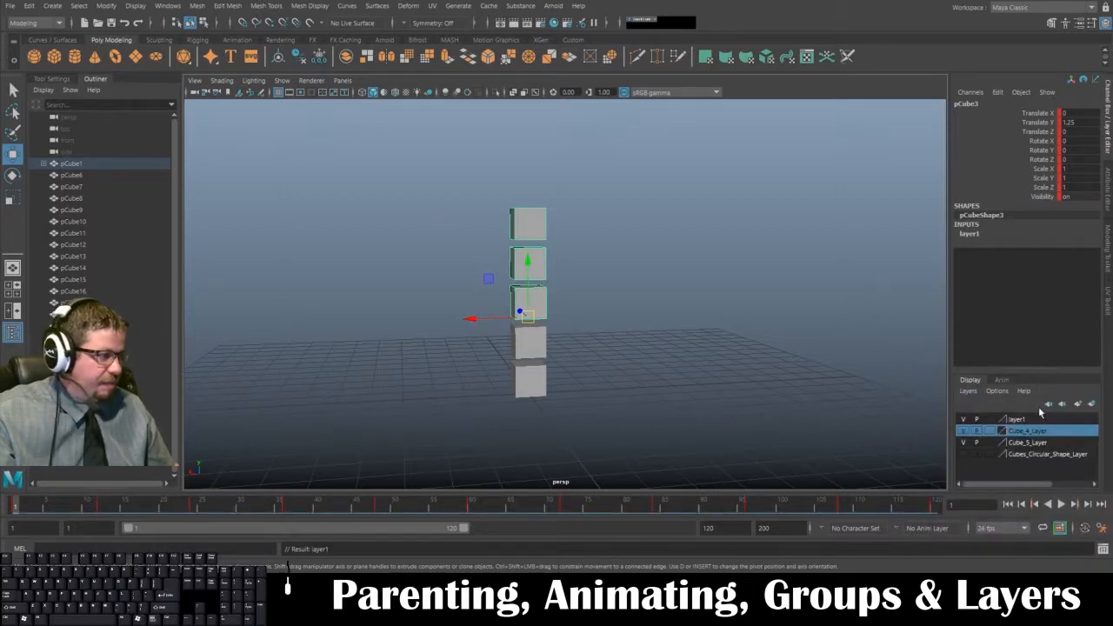
pyautogui.doubleClick(1040, 417)
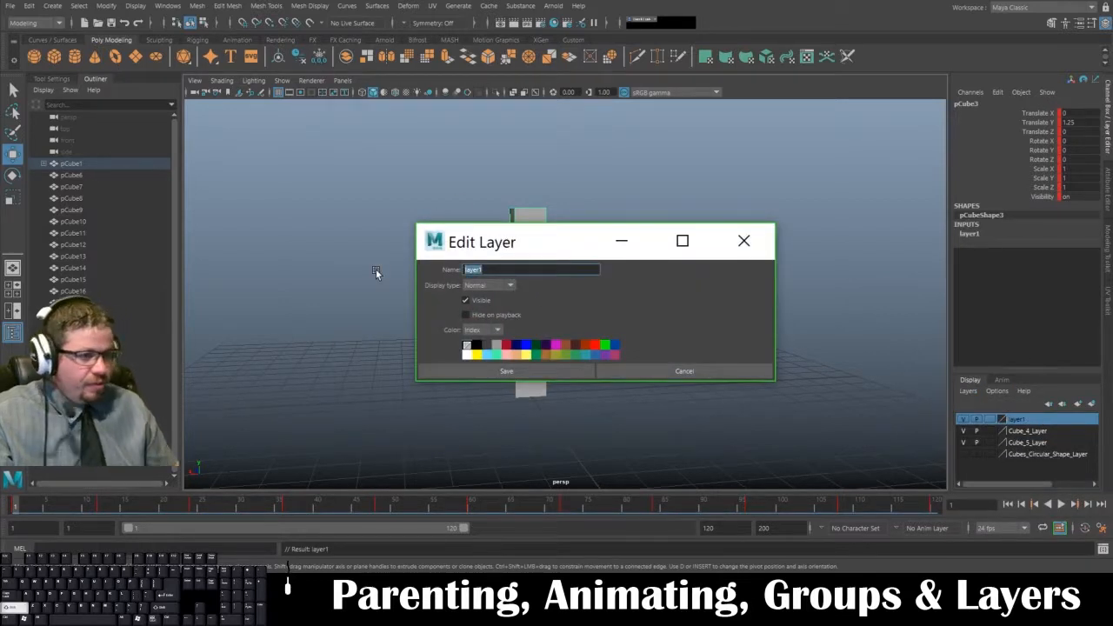
pyautogui.write('Cube_3')
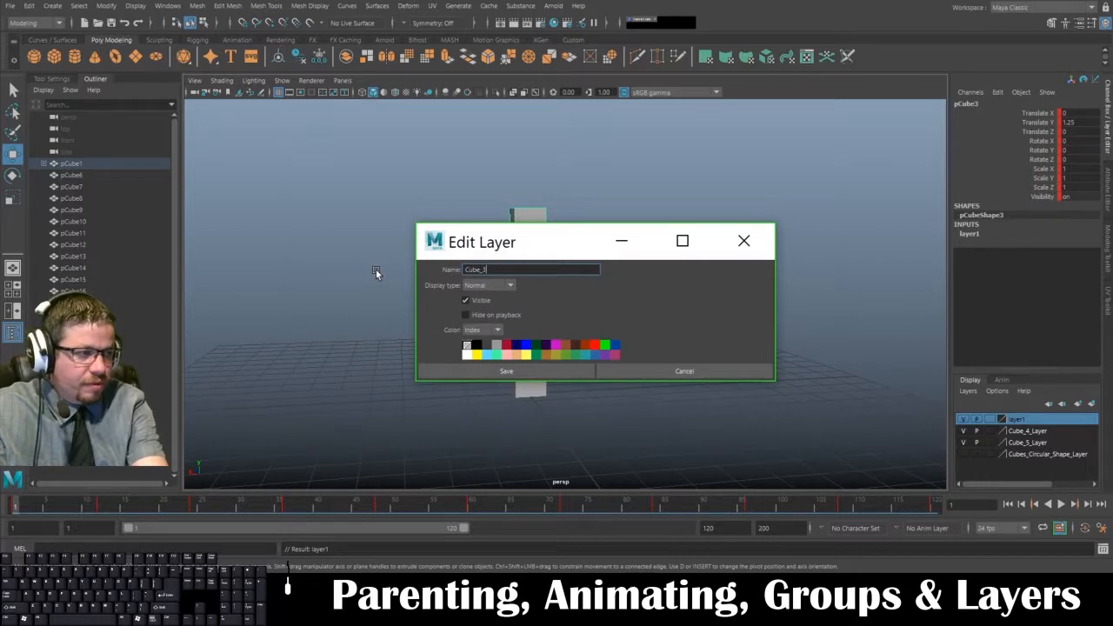
pyautogui.write('_Layer')
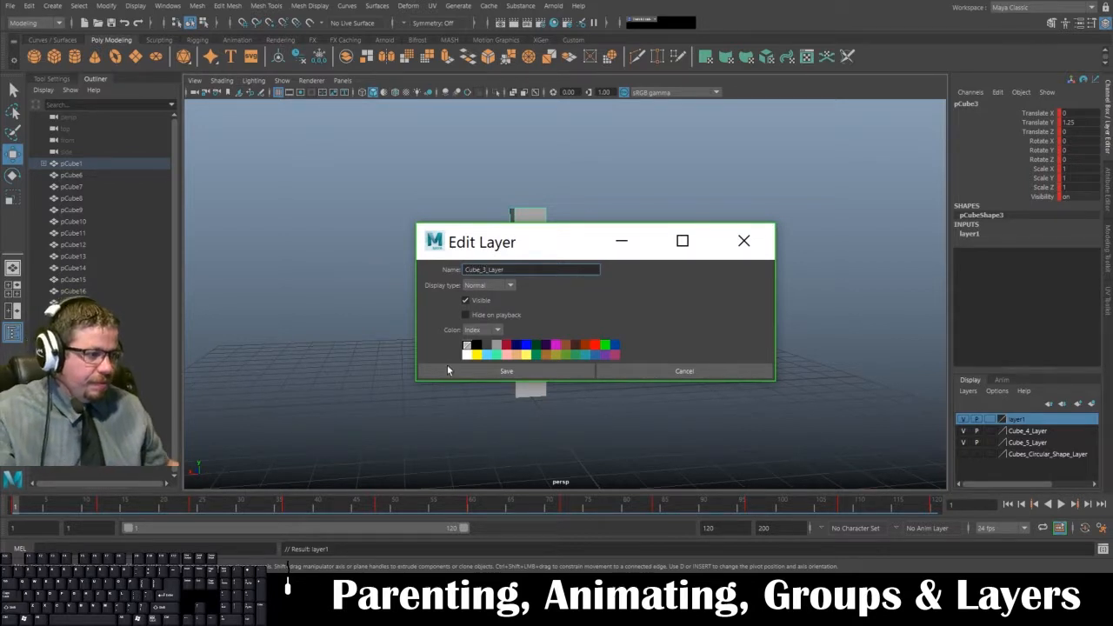
pyautogui.click(452, 370)
# Create a display layer from the second cube of the chain, pCube2, and rename it Cube_2_Layer
pyautogui.press('Down')
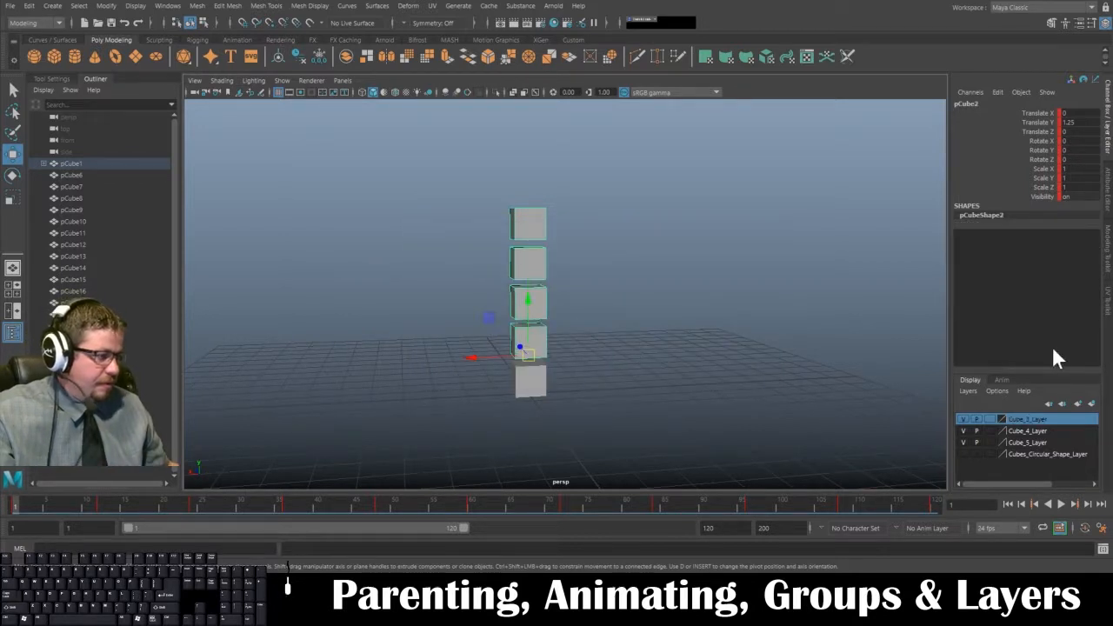
pyautogui.click(968, 390)
pyautogui.click(978, 412)
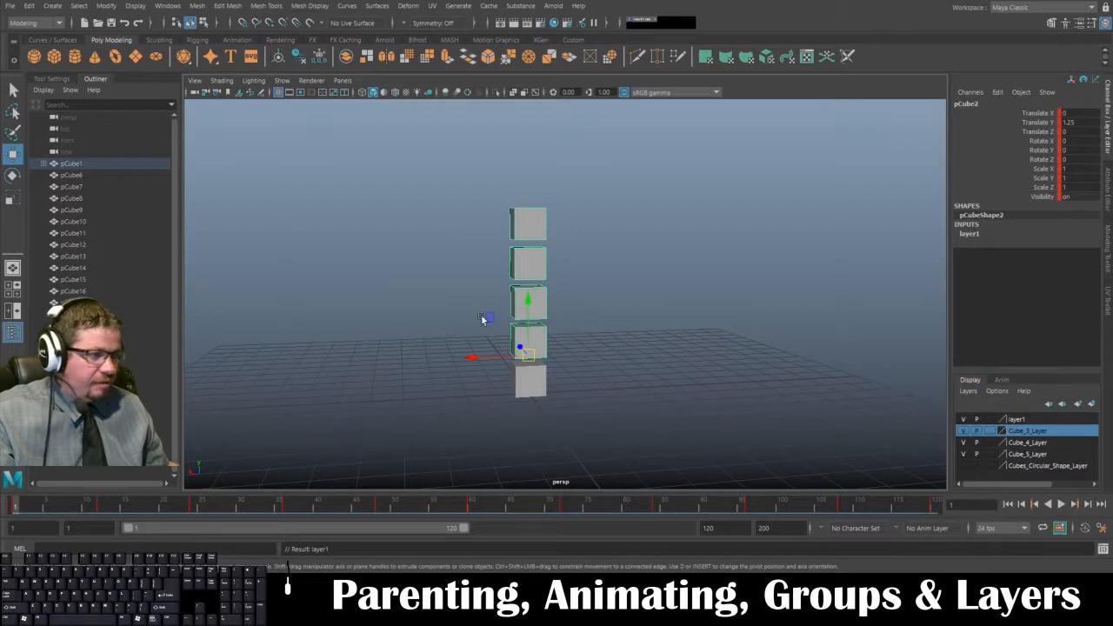
pyautogui.doubleClick(1016, 419)
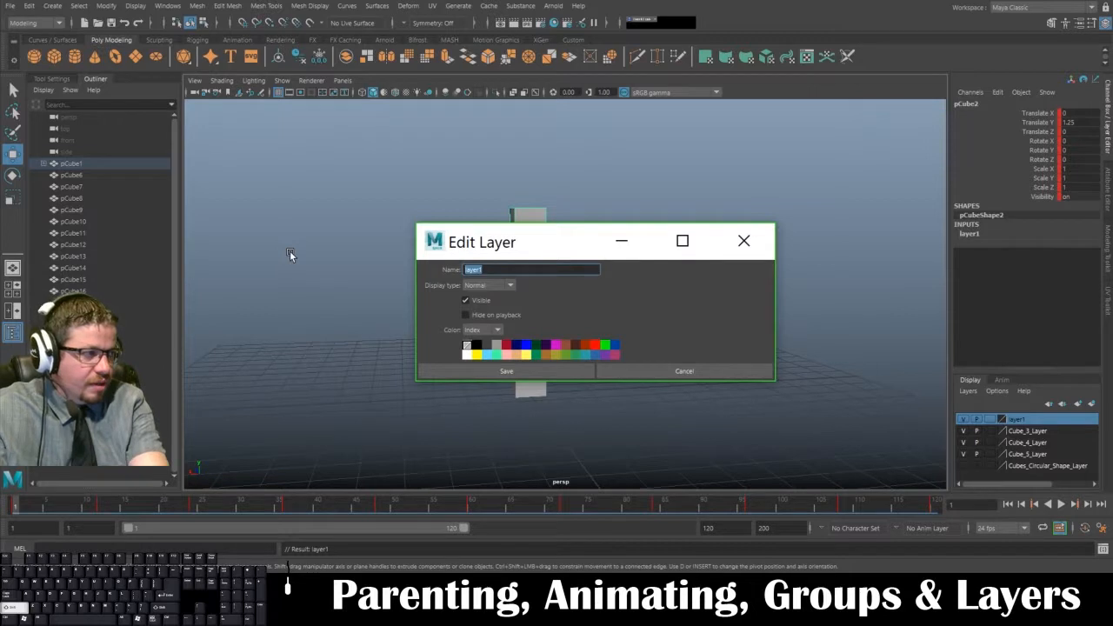
pyautogui.write('Cube_2')
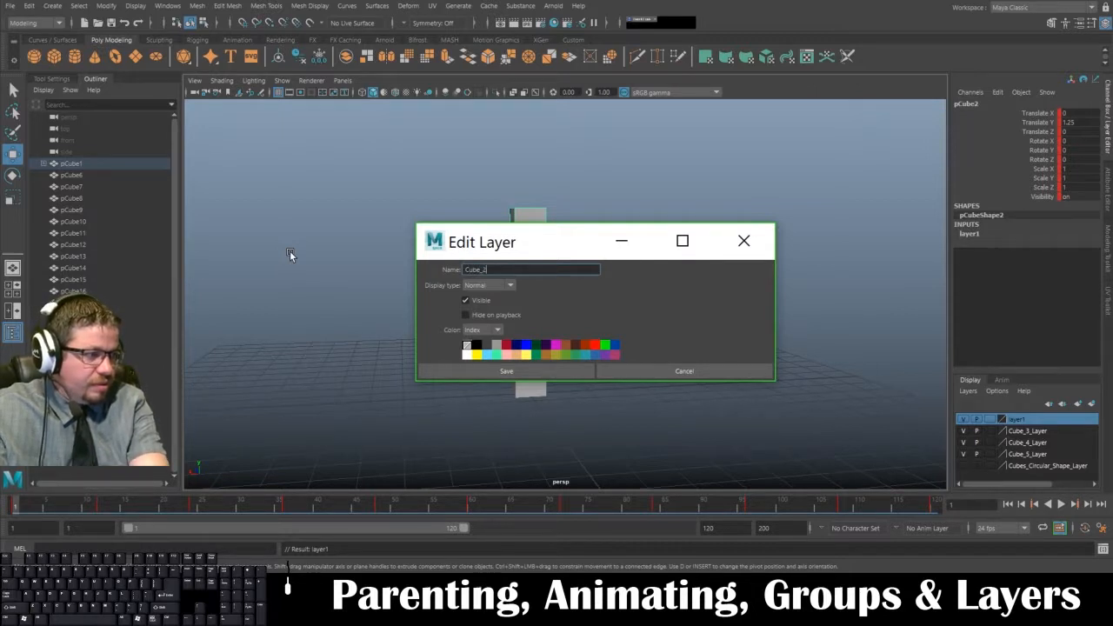
pyautogui.write('_Layer')
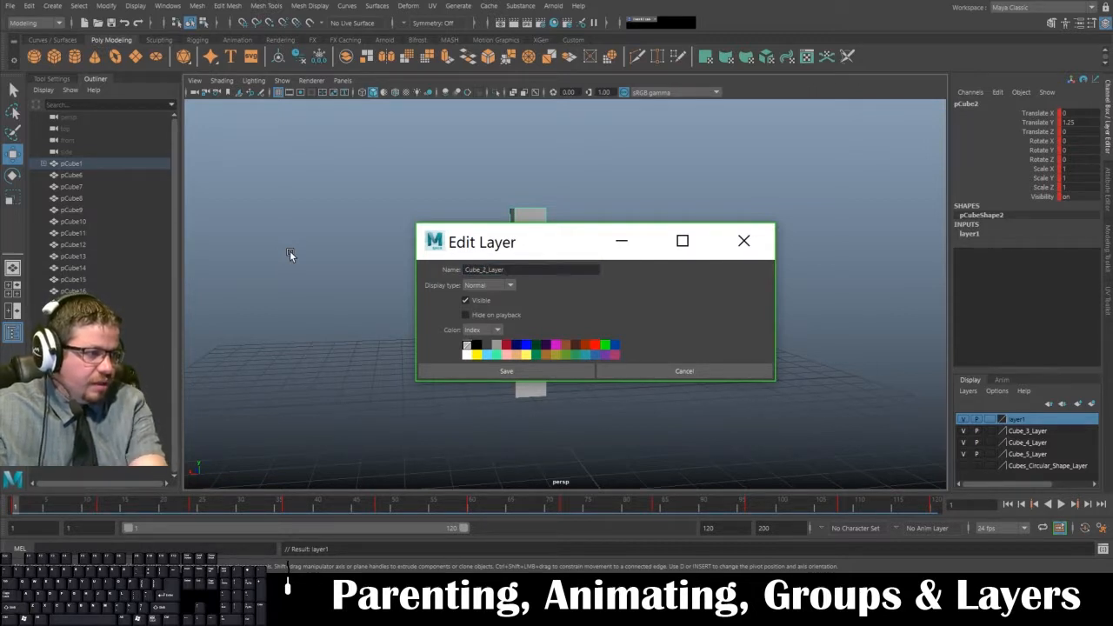
pyautogui.click(429, 369)
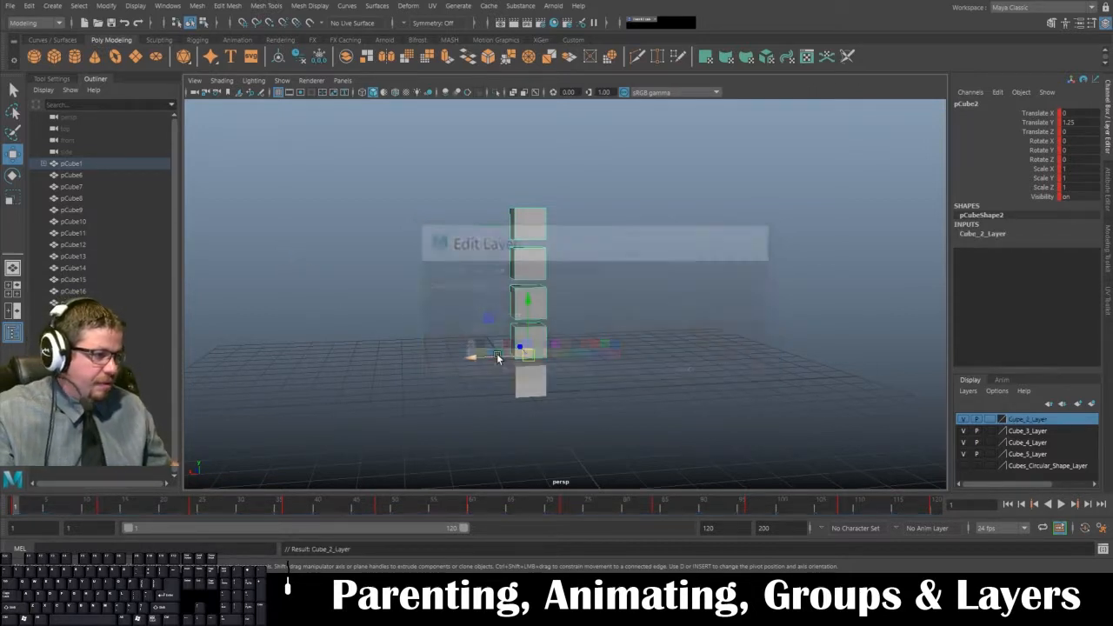
# Create a display layer from the bottom cube, pCube1, rename it Cube_1_Layer, and clear the selection
pyautogui.click(967, 392)
pyautogui.click(977, 422)
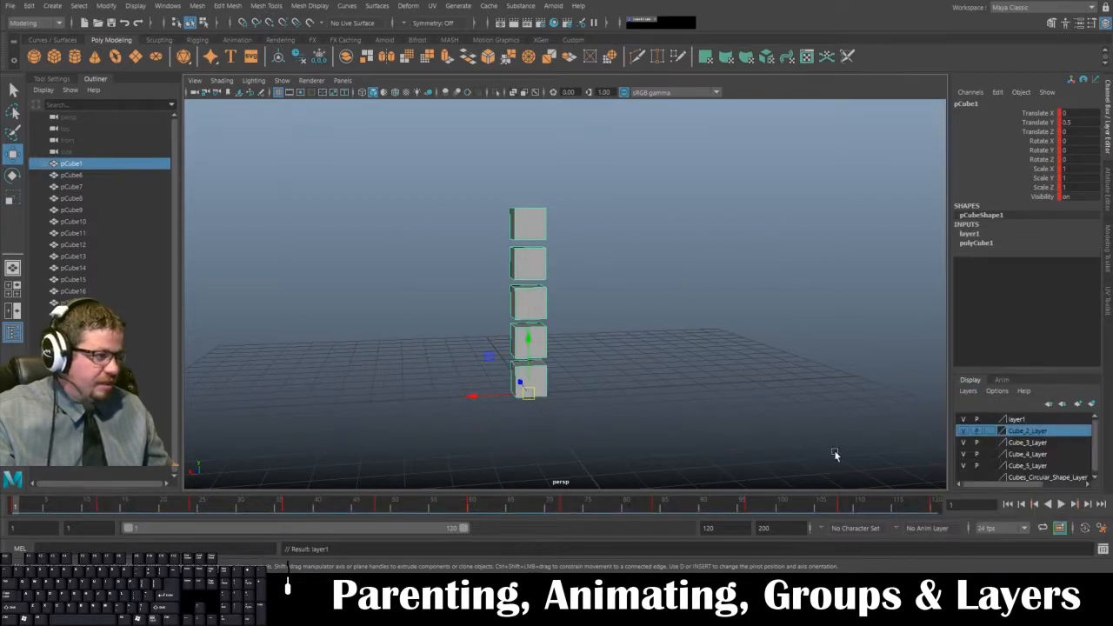
pyautogui.doubleClick(1017, 419)
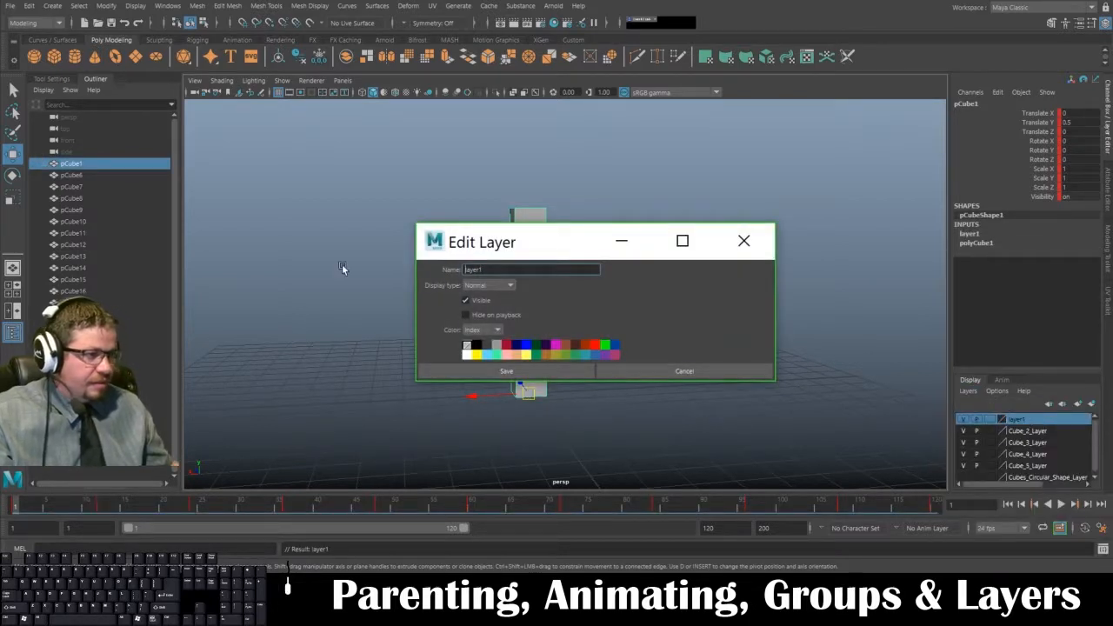
pyautogui.hotkey('shift', 'Right')
pyautogui.hotkey('shift', 'Right')
pyautogui.hotkey('shift', 'Right')
pyautogui.hotkey('shift', 'Right')
pyautogui.hotkey('shift', 'Right')
pyautogui.hotkey('shift', 'Right')
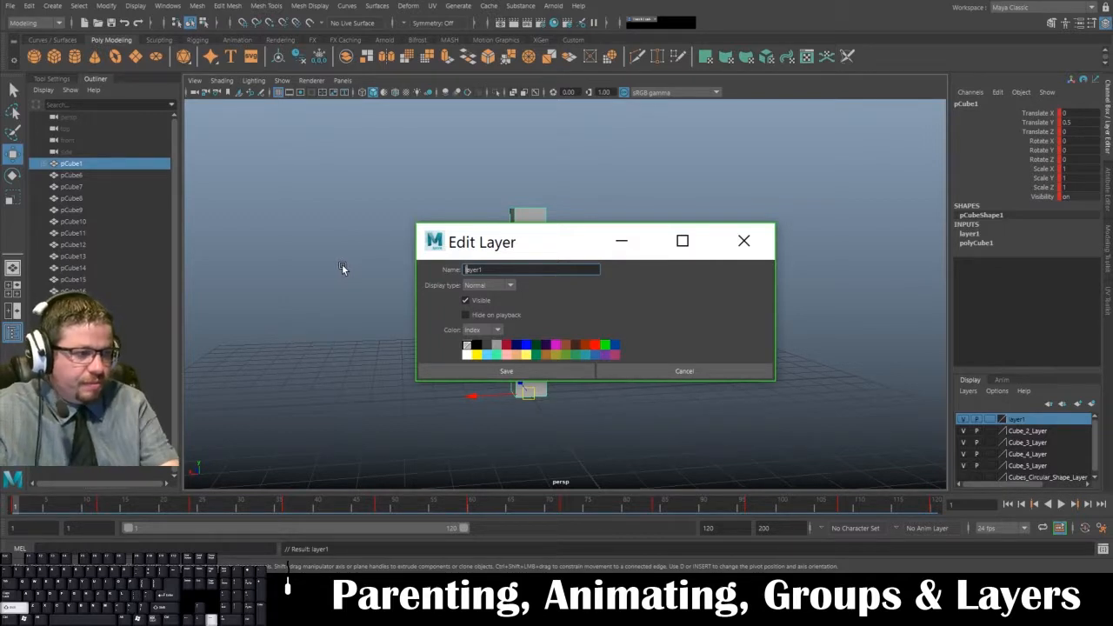
pyautogui.write('Cube_2')
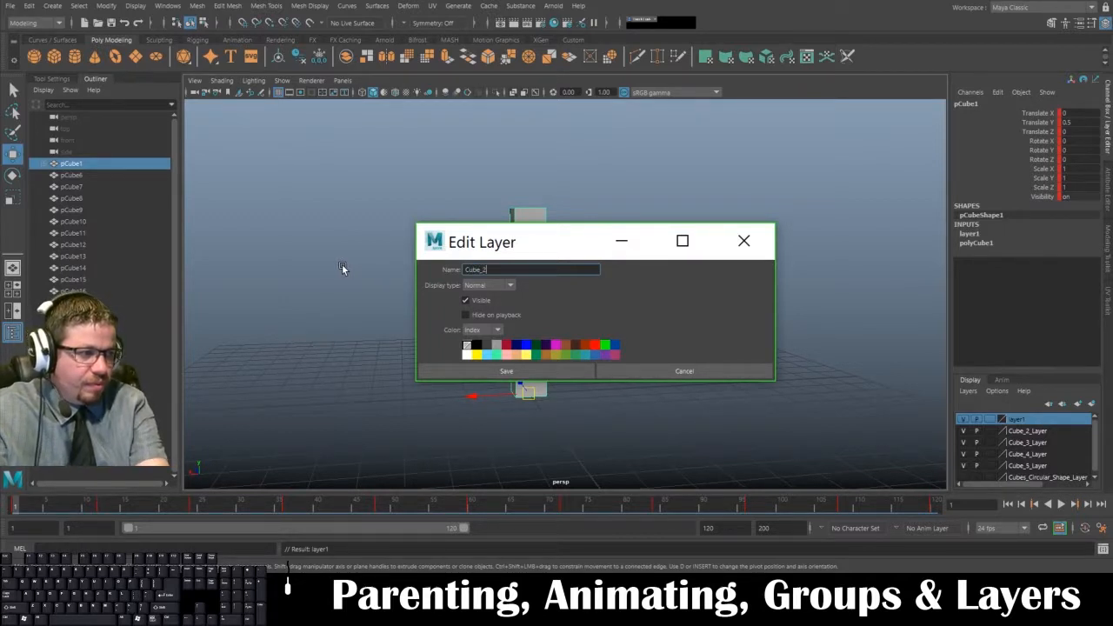
pyautogui.press('BackSpace')
pyautogui.write('1_Layer')
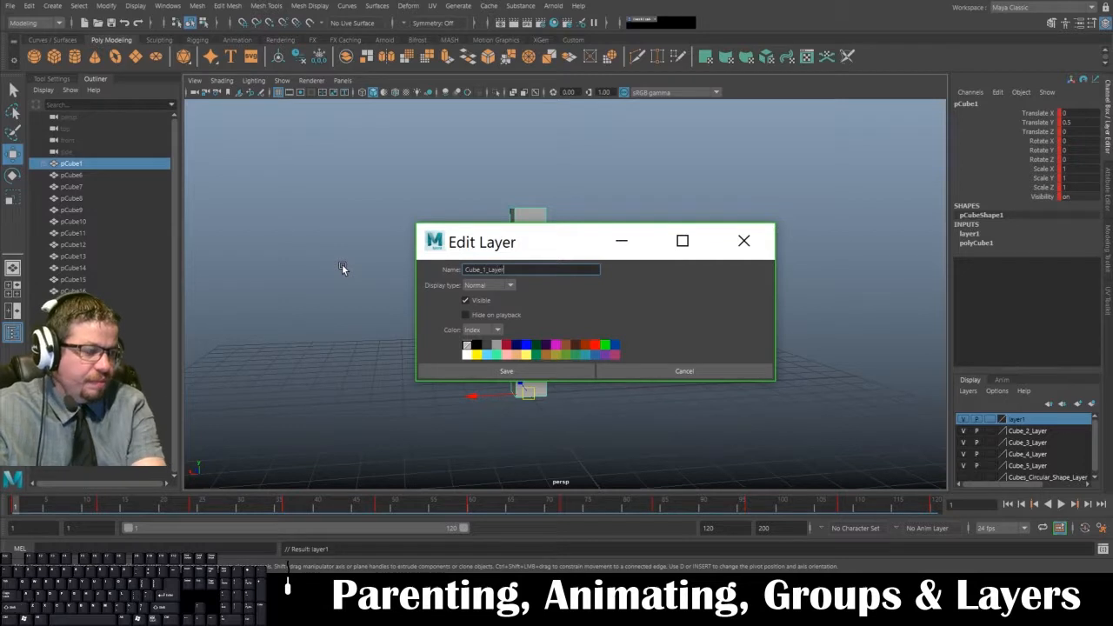
pyautogui.click(483, 372)
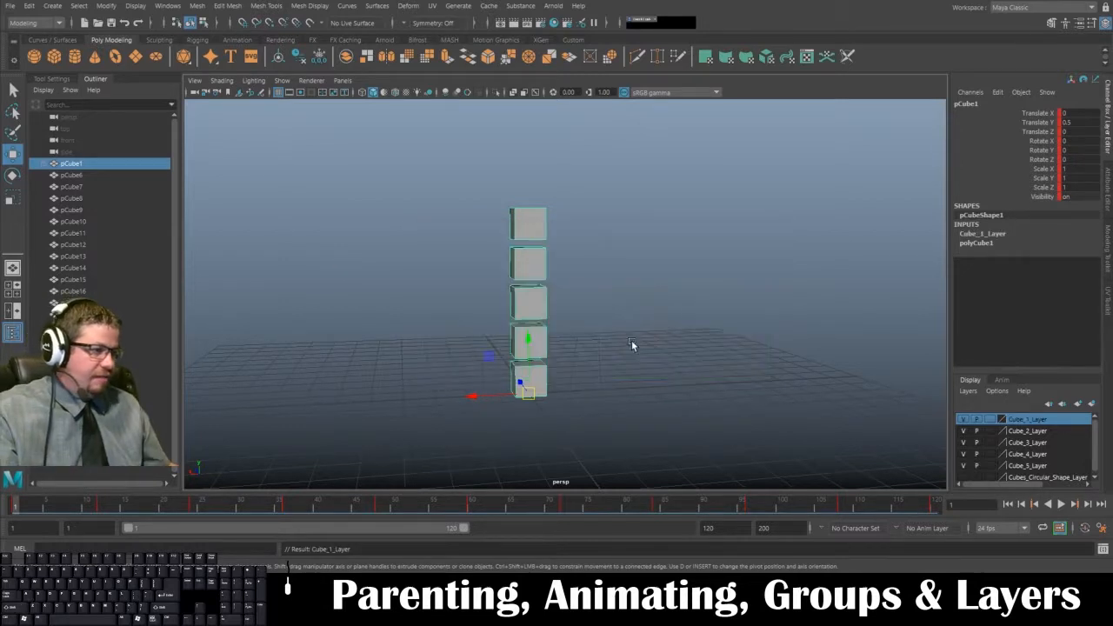
pyautogui.click(631, 339)
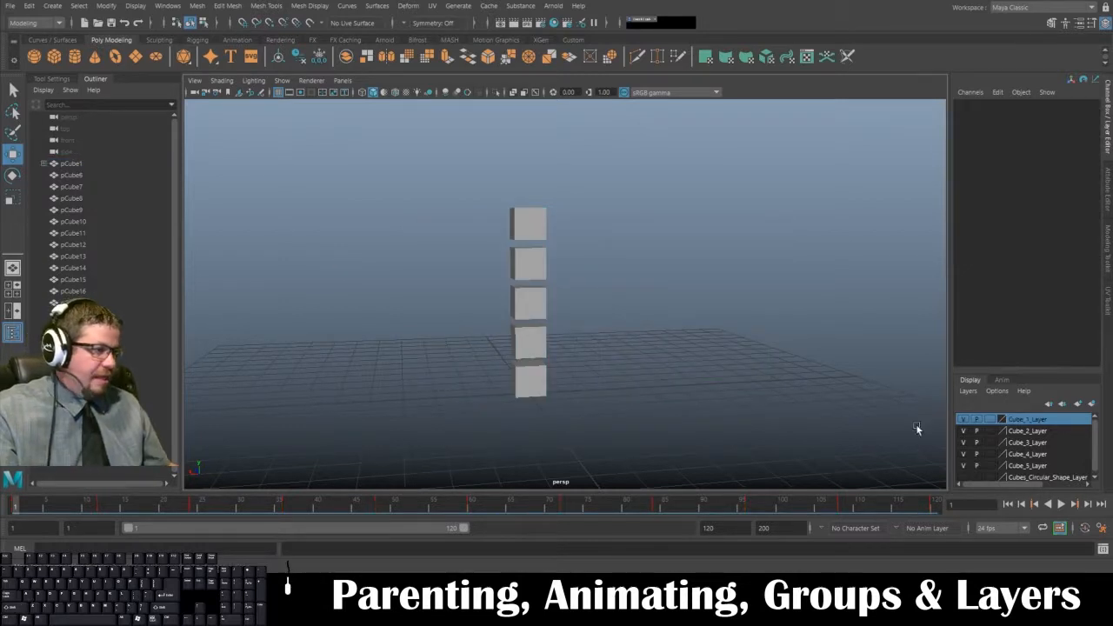
# Toggle the visibility of the five cube layers off one after another from Cube_5_Layer down, and show them all again
pyautogui.click(963, 466)
pyautogui.click(963, 454)
pyautogui.click(963, 443)
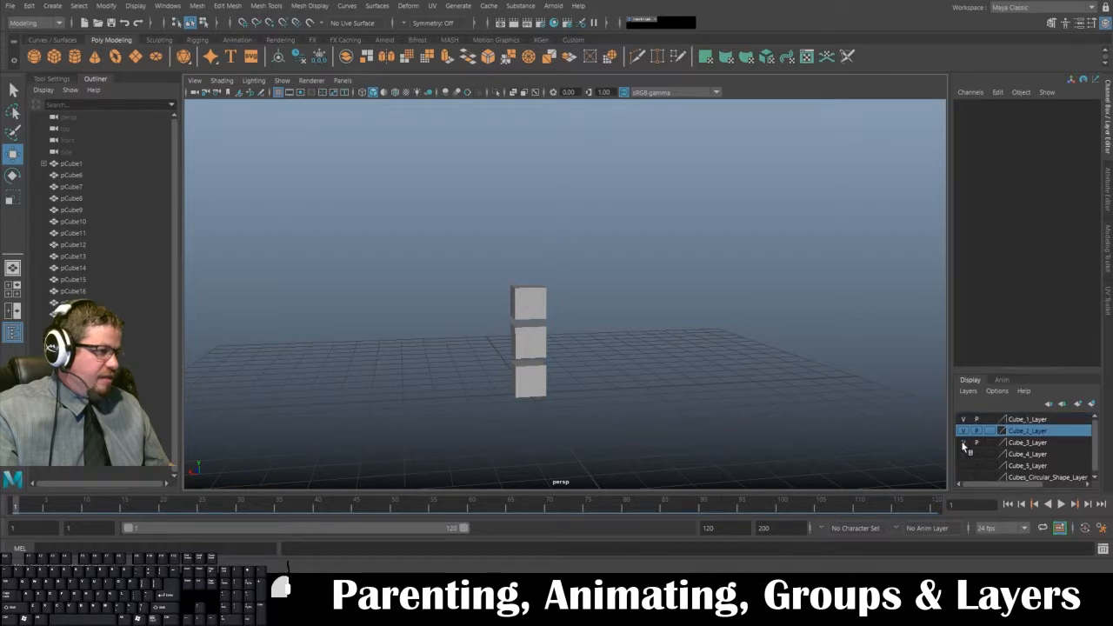
pyautogui.click(963, 430)
pyautogui.click(963, 420)
pyautogui.click(963, 419)
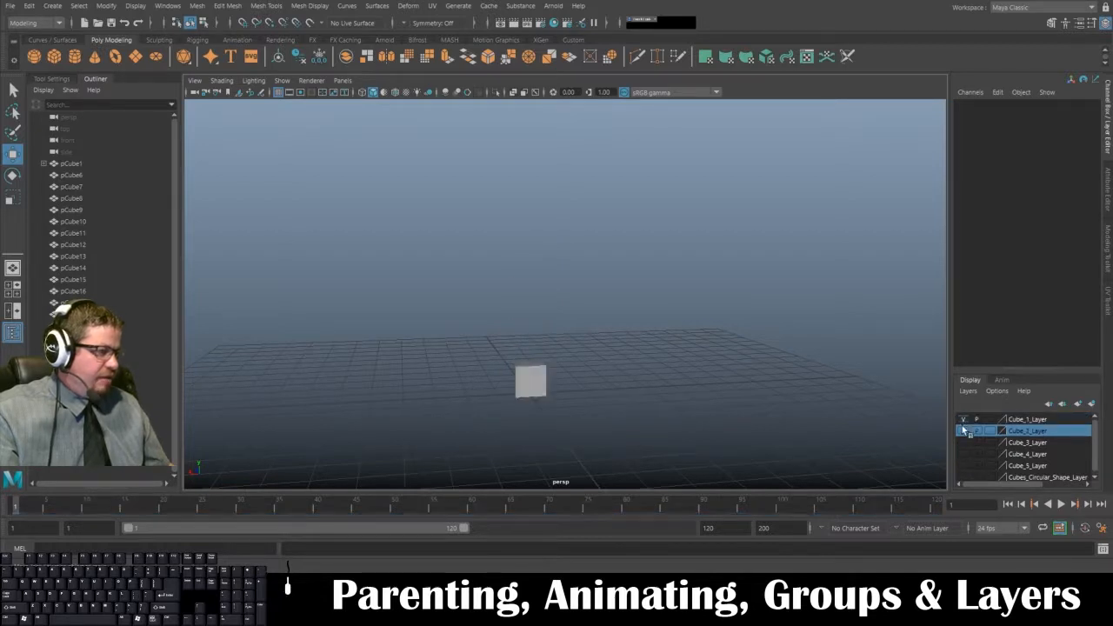
pyautogui.click(963, 431)
pyautogui.click(963, 442)
pyautogui.click(963, 454)
pyautogui.click(963, 466)
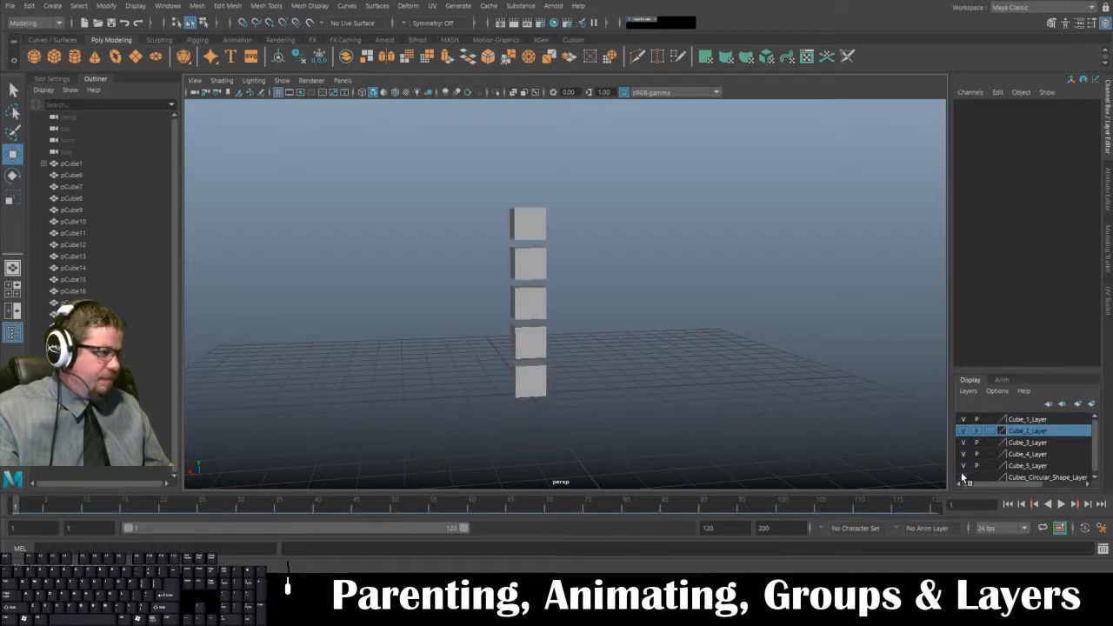
# Make the ring of cubes visible through Cubes_Circular_Shape_Layer and highlight that layer
pyautogui.click(963, 476)
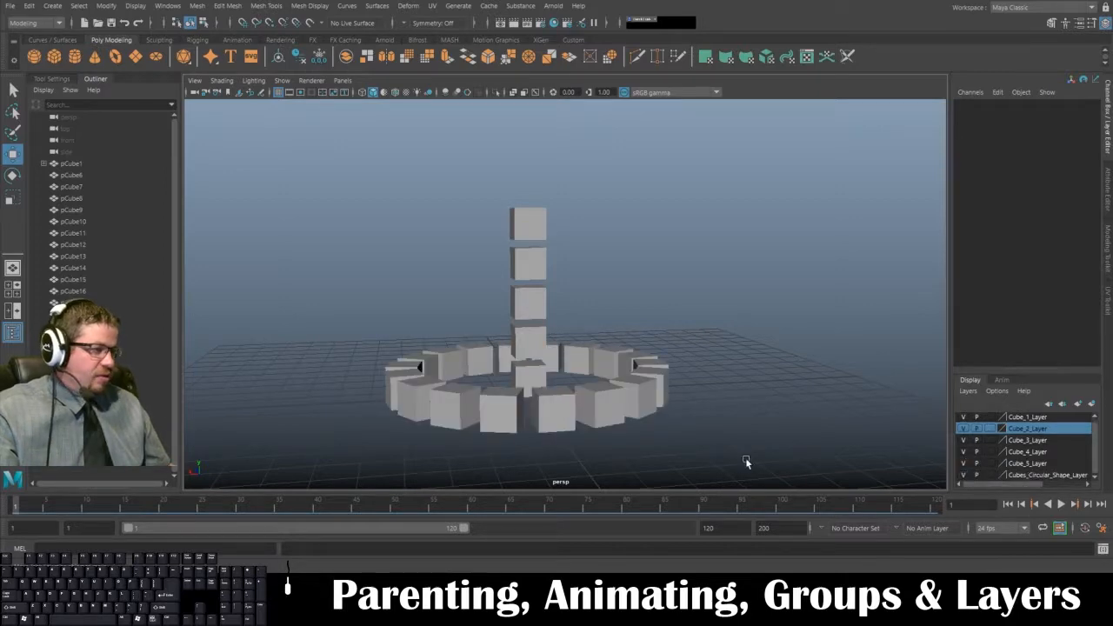
pyautogui.click(1049, 475)
pyautogui.keyDown('alt'); pyautogui.moveTo(746, 380); pyautogui.dragTo(649, 334); pyautogui.keyUp('alt')
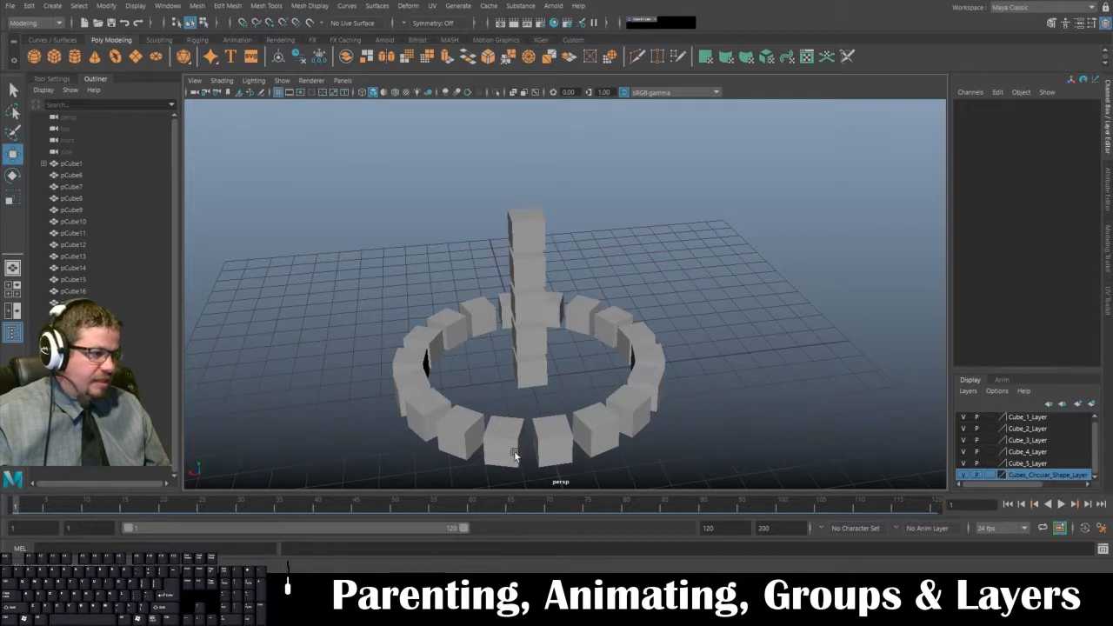
pyautogui.click(552, 442)
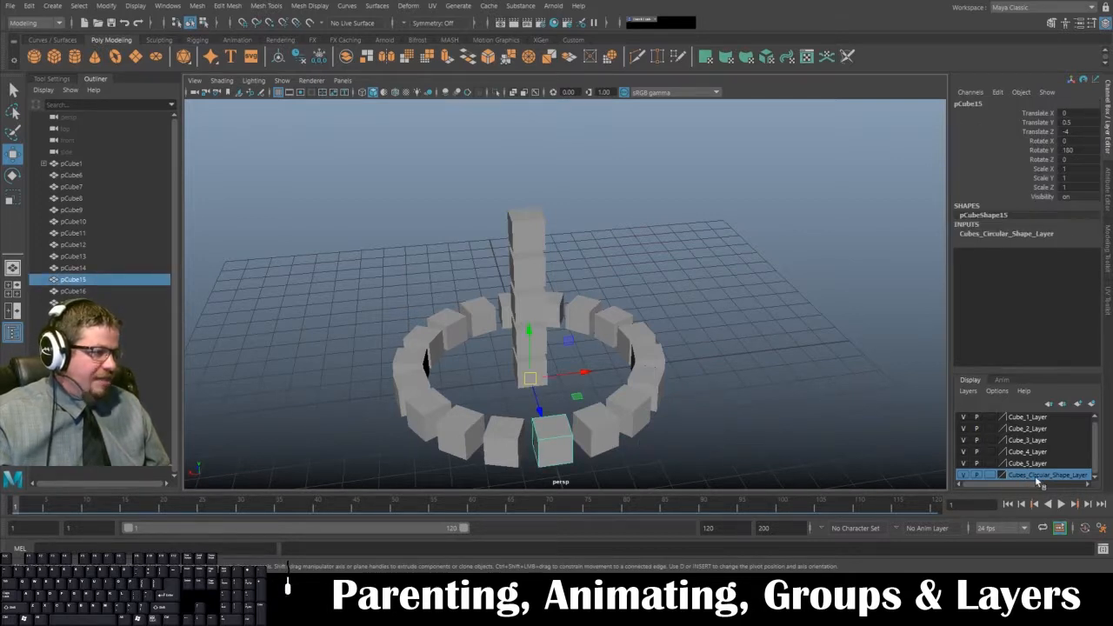
pyautogui.keyDown('shift'); pyautogui.click(598, 428); pyautogui.keyUp('shift')
pyautogui.keyDown('shift'); pyautogui.click(643, 406); pyautogui.keyUp('shift')
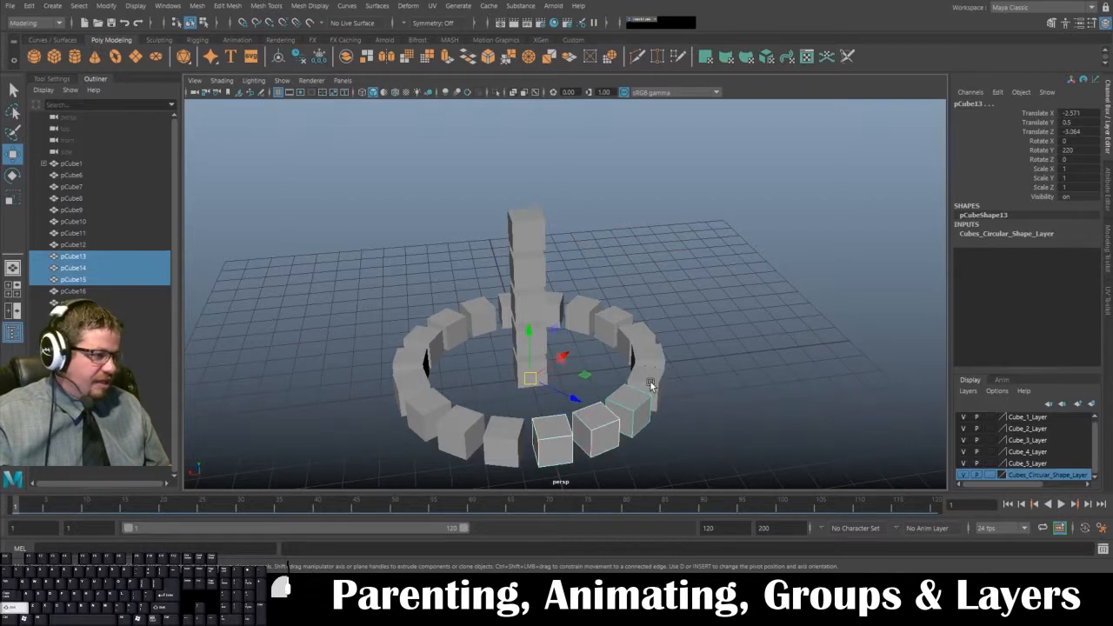
pyautogui.click(841, 419)
# Select all objects belonging to Cubes_Circular_Shape_Layer
pyautogui.rightClick(1045, 475)
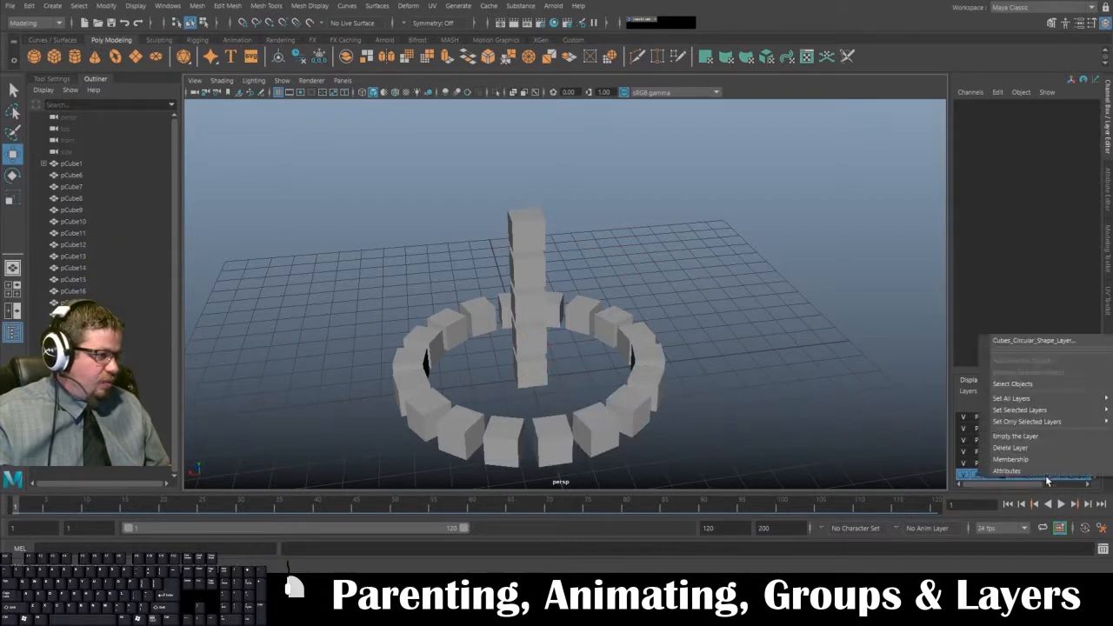
pyautogui.click(1031, 384)
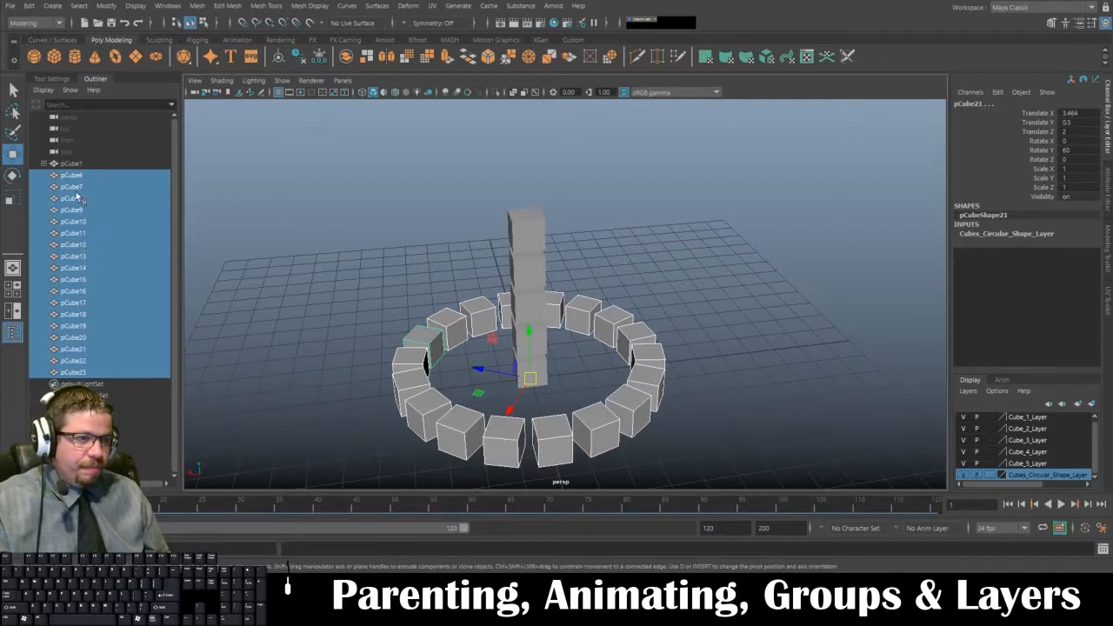
pyautogui.rightClick(1062, 481)
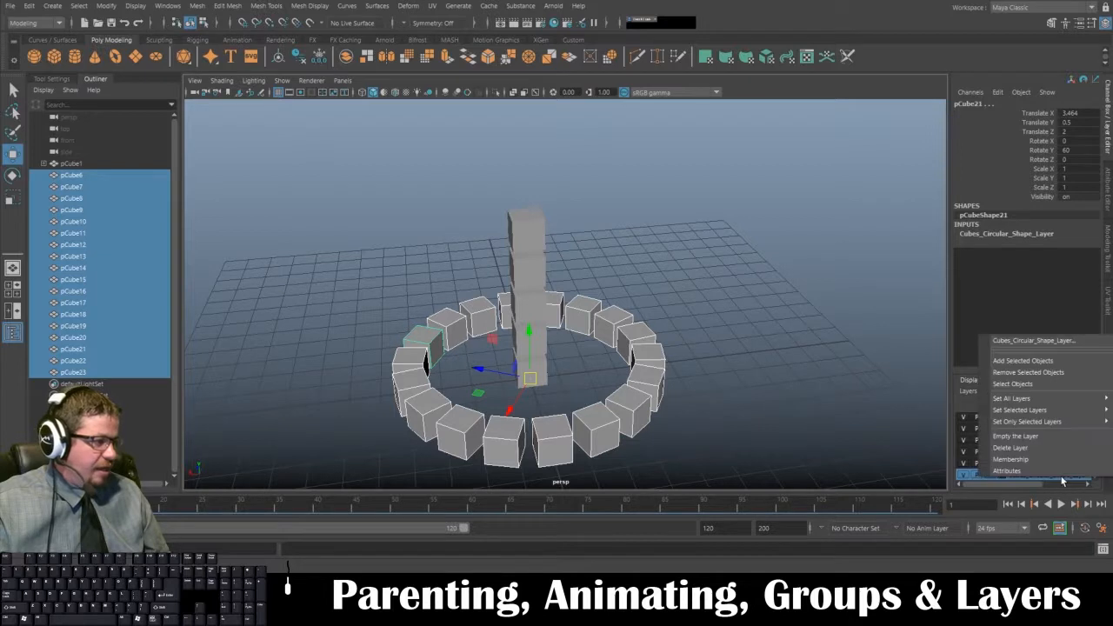
pyautogui.click(1025, 382)
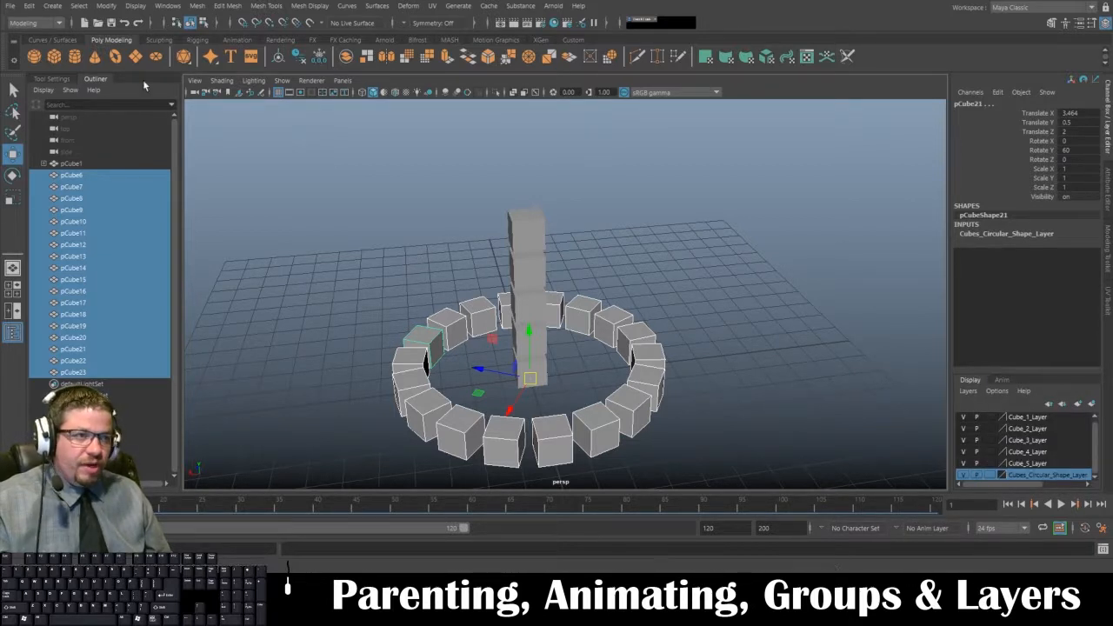
# Group the selected ring cubes into a single group
pyautogui.click(29, 5)
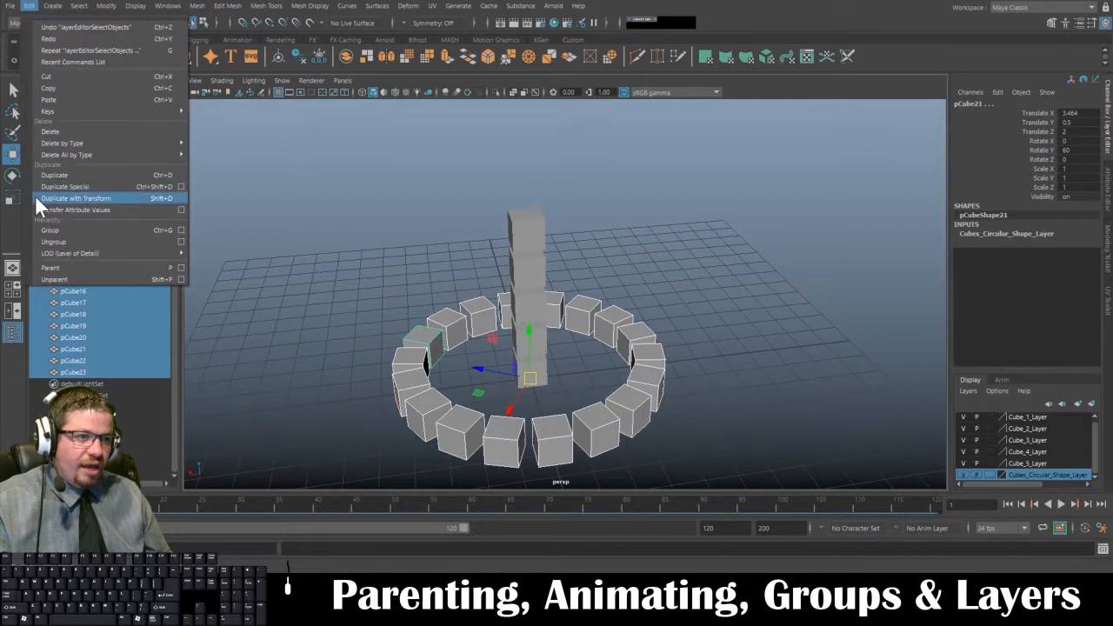
pyautogui.click(436, 246)
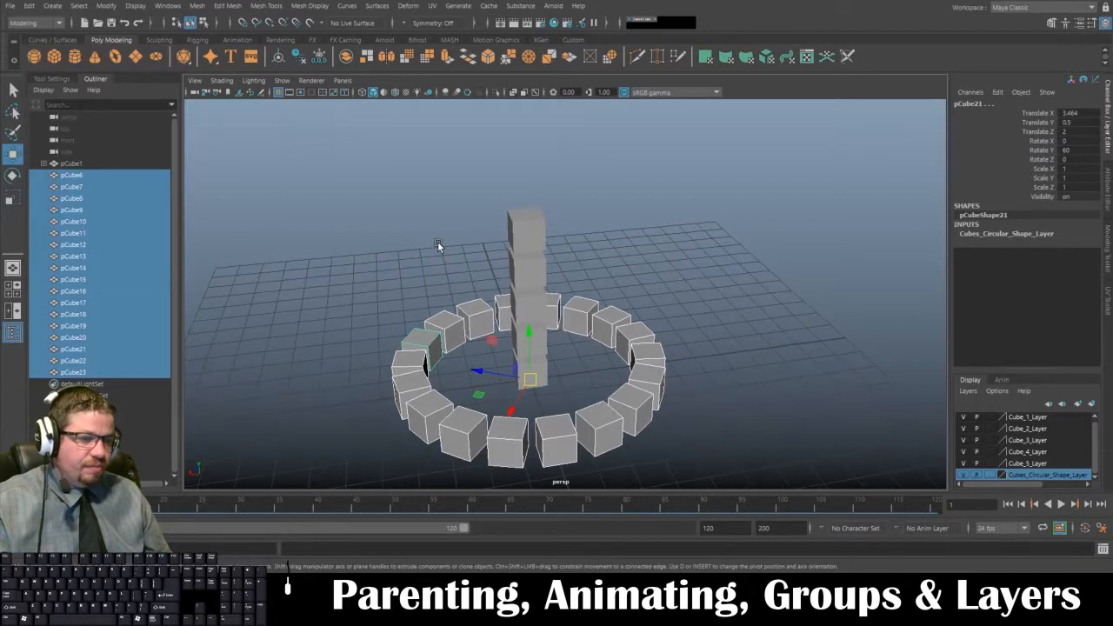
pyautogui.hotkey('ctrl', 'g')
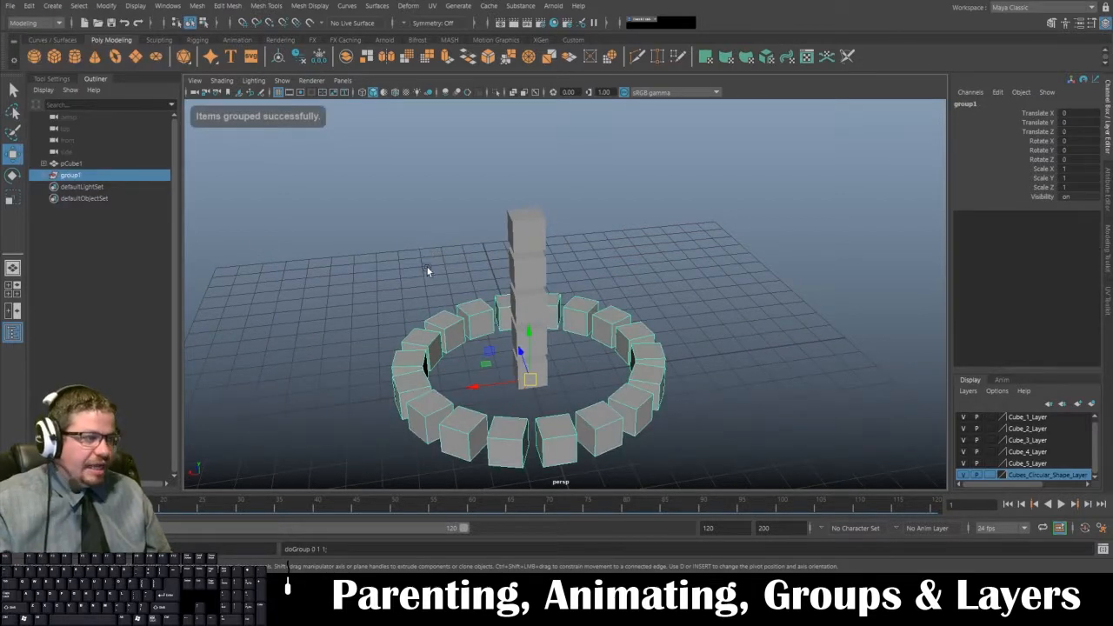
# Rename the new group of ring cubes Cubes_Circular_Shape_GRP and clear the selection
pyautogui.click(965, 103)
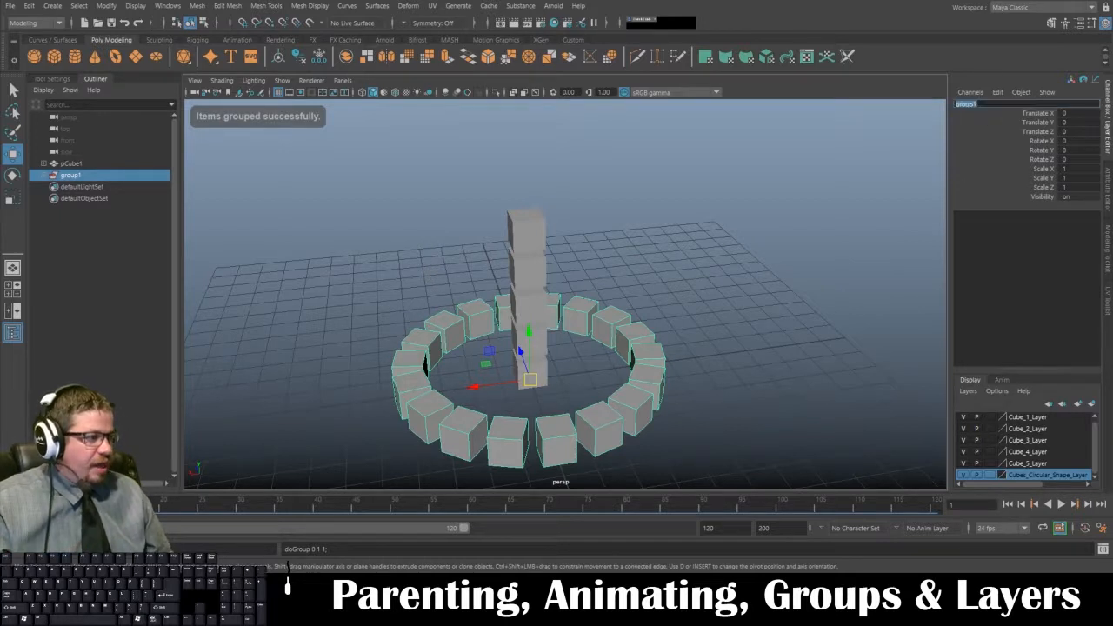
pyautogui.write('Cubes')
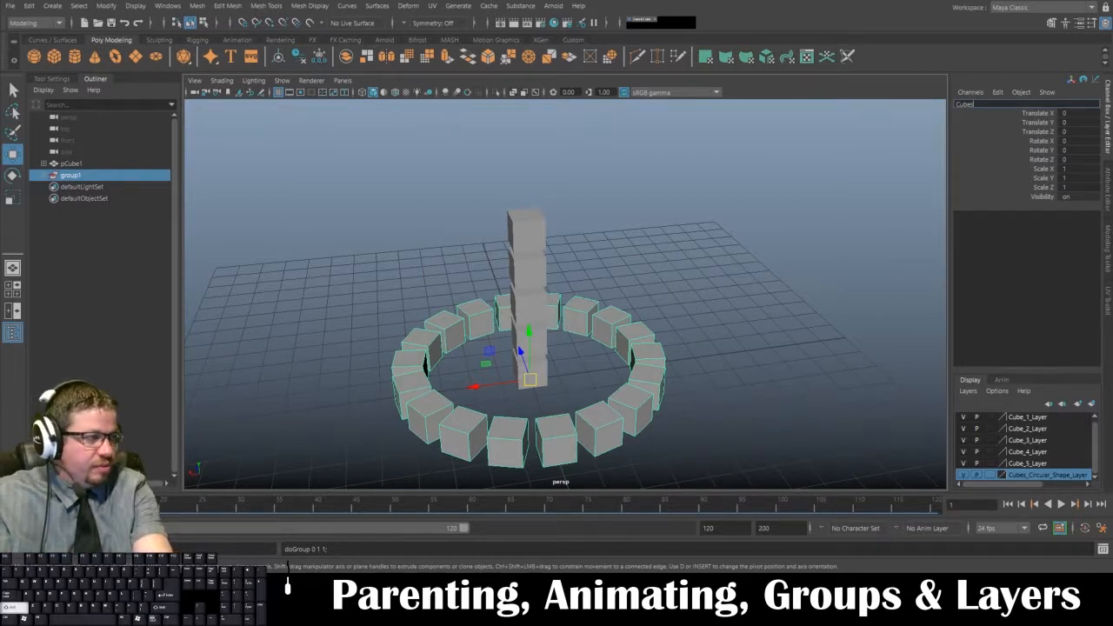
pyautogui.write('_Circular_')
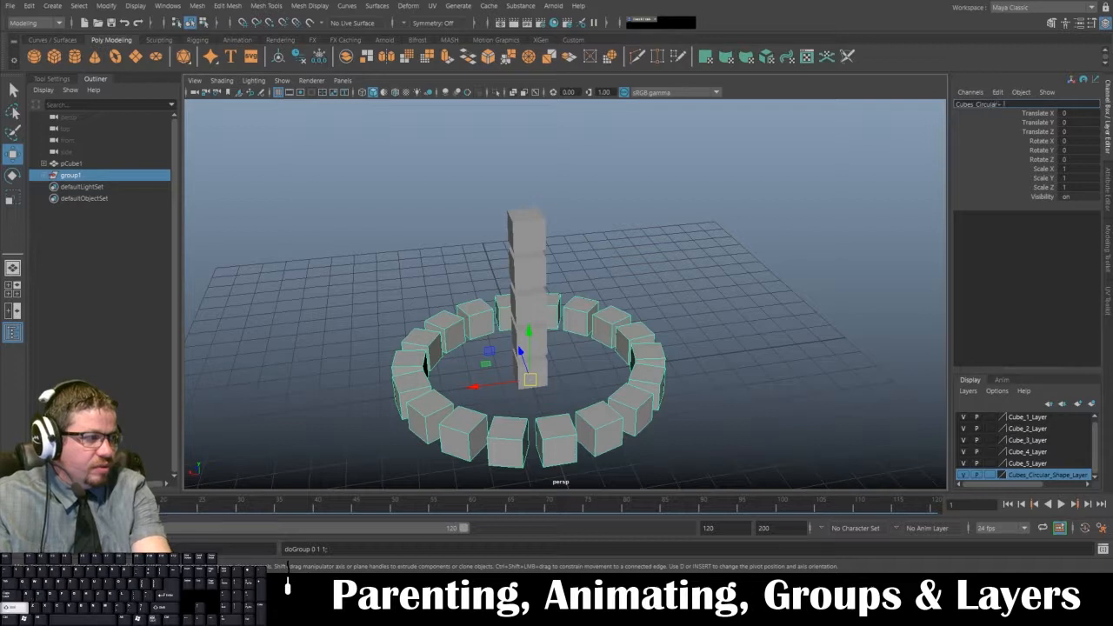
pyautogui.write('Shape_GRP')
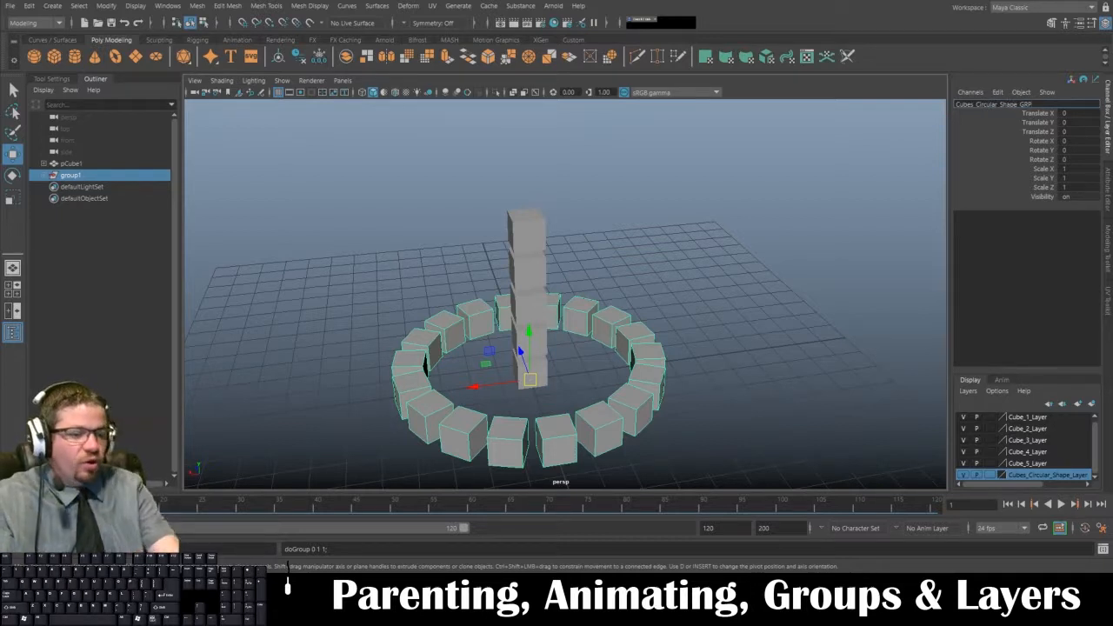
pyautogui.press('Return')
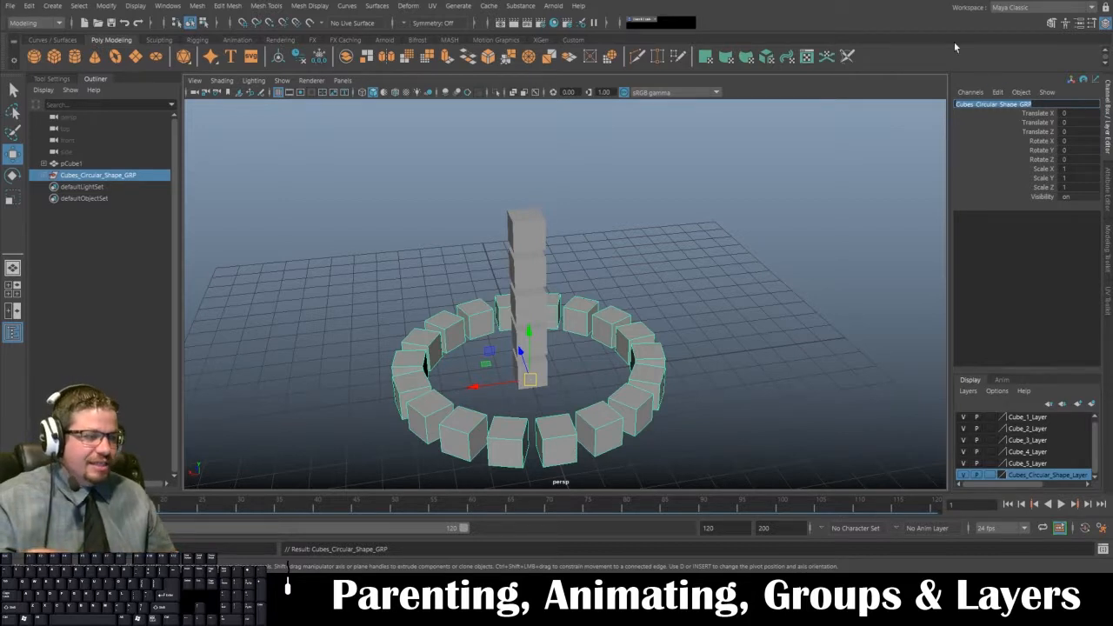
pyautogui.click(766, 336)
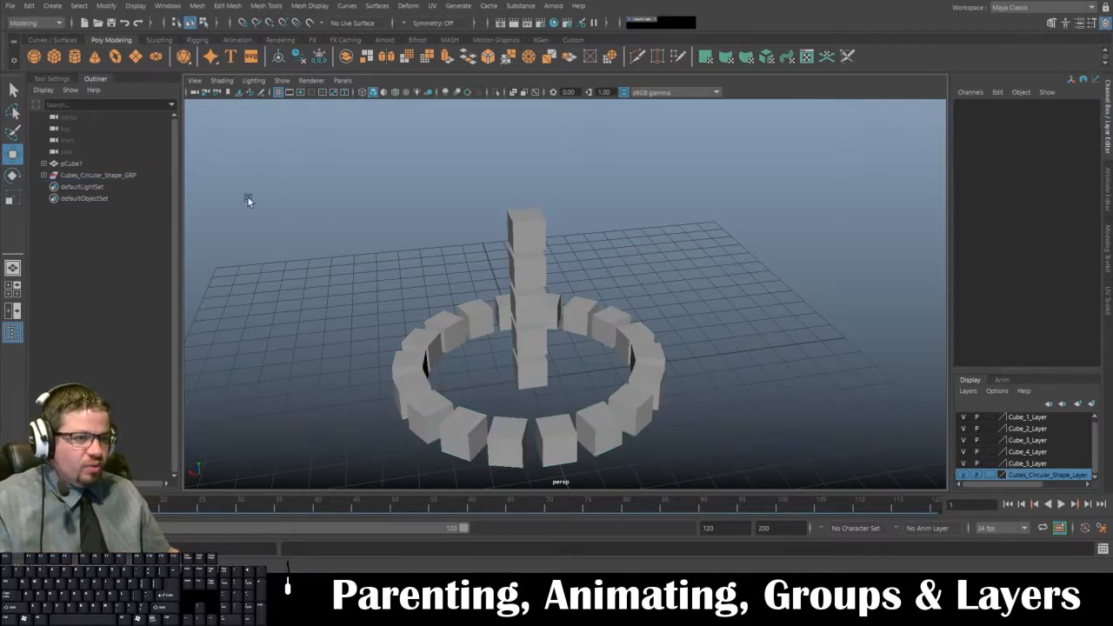
# Inspect the members of Cubes_Circular_Shape_GRP by selecting pCube19, pCube20 and pCube18 individually, and collapse the group again
pyautogui.click(91, 174)
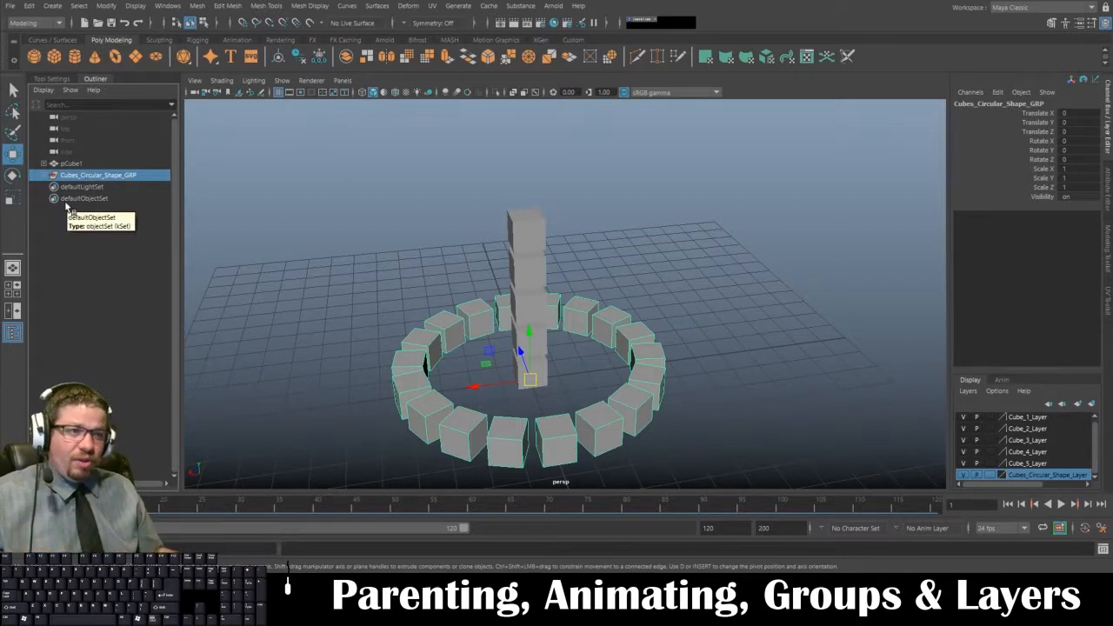
pyautogui.click(44, 176)
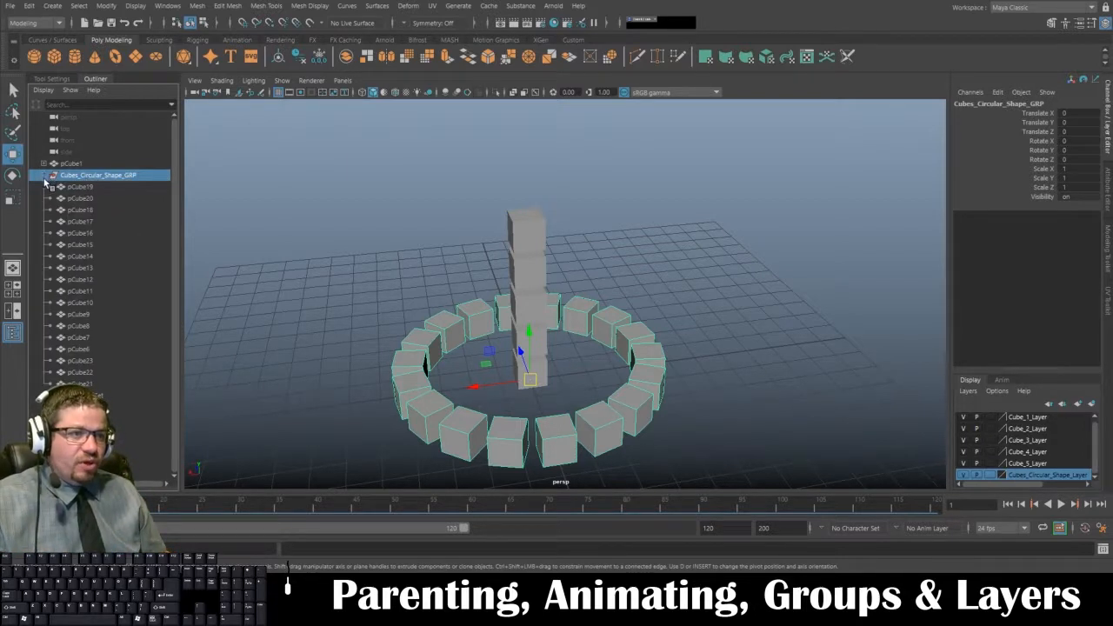
pyautogui.click(70, 187)
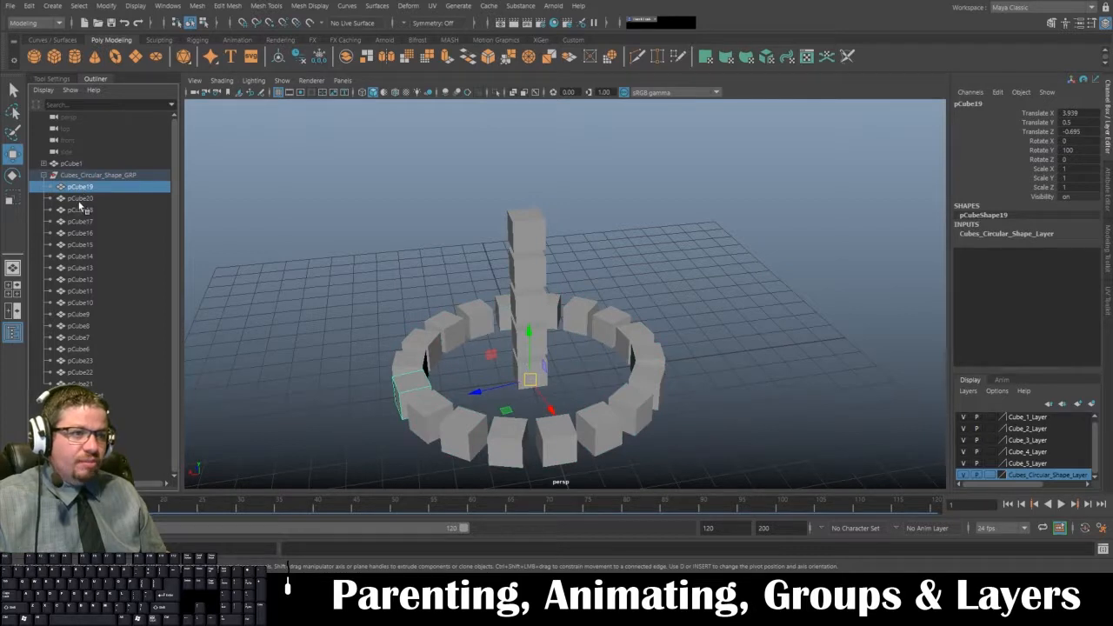
pyautogui.click(79, 201)
pyautogui.click(75, 211)
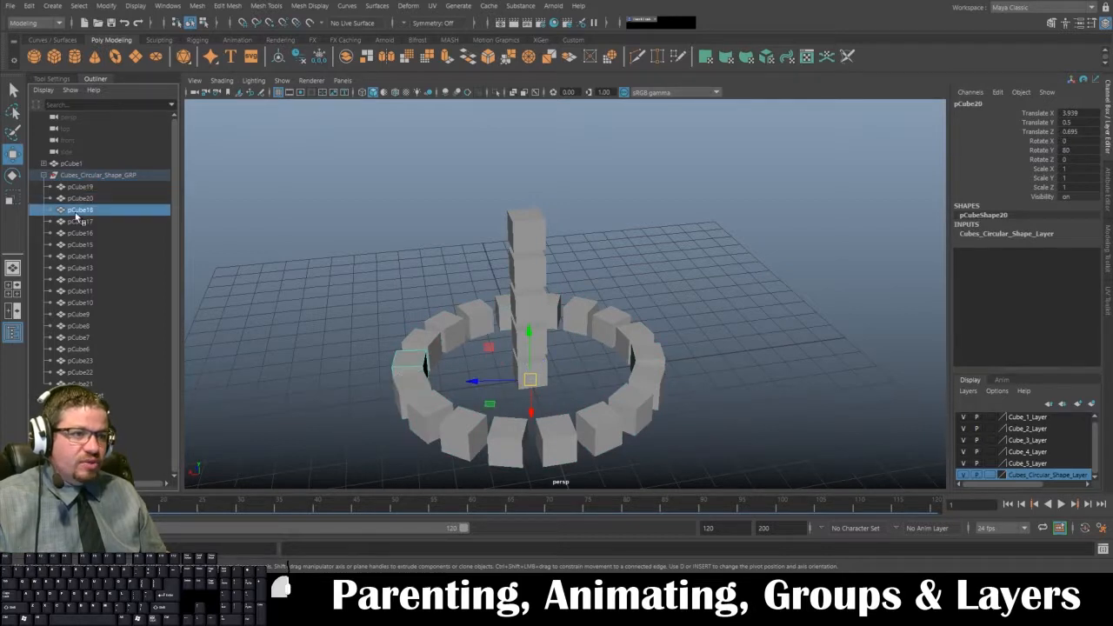
pyautogui.click(43, 175)
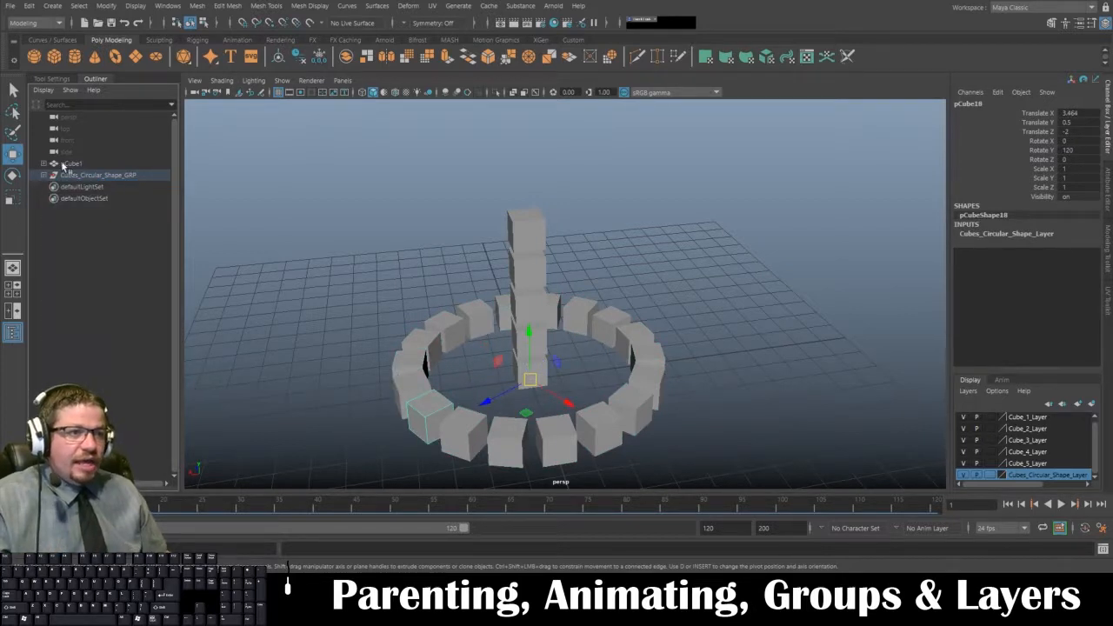
# Expand the pCube1 parent hierarchy down to pCube5, selecting pCube1 through pCube4 in turn to examine what each one includes
pyautogui.click(68, 165)
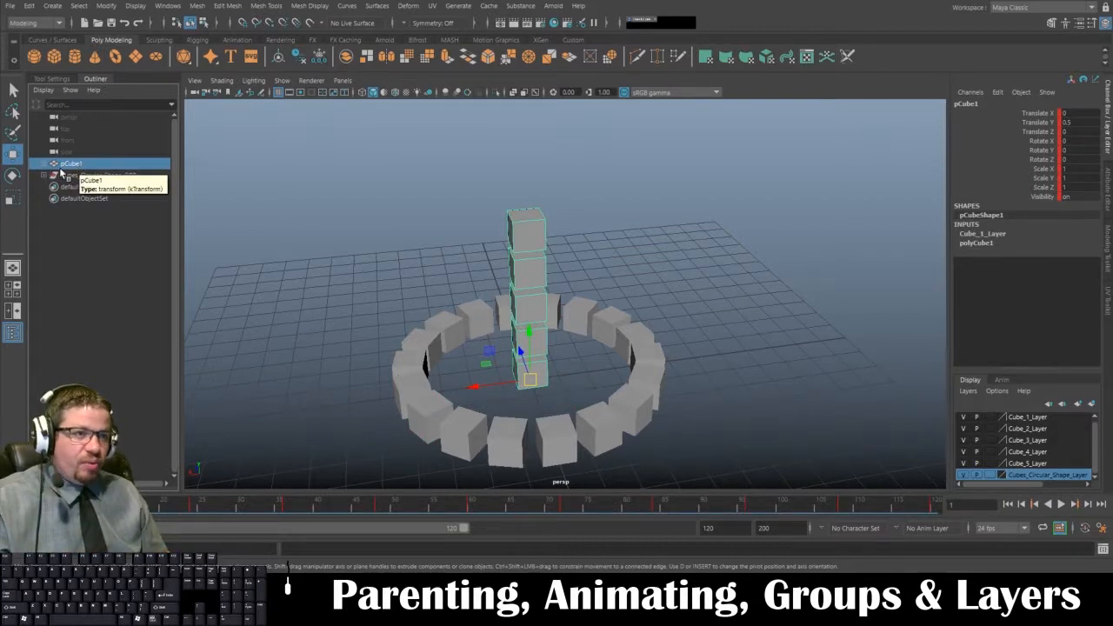
pyautogui.click(46, 164)
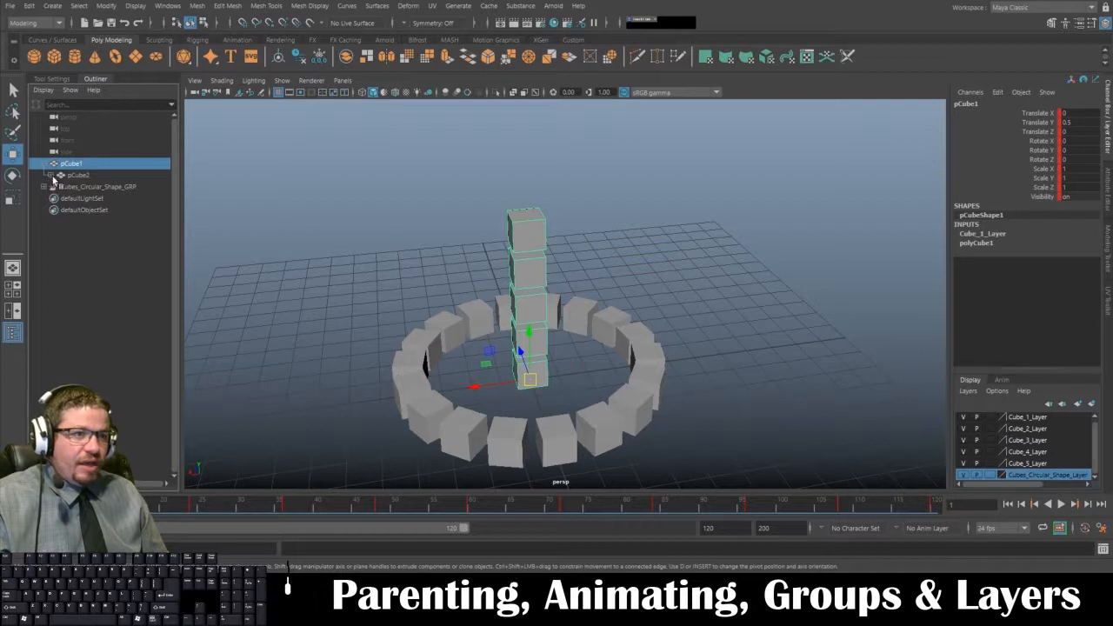
pyautogui.click(50, 175)
pyautogui.click(57, 187)
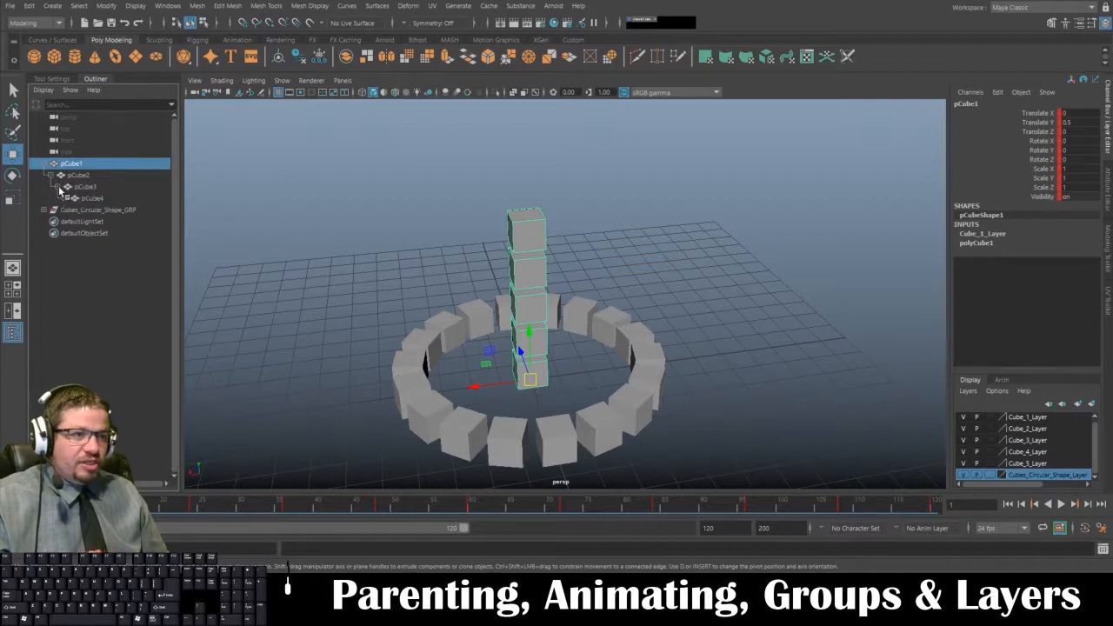
pyautogui.click(78, 176)
pyautogui.click(84, 187)
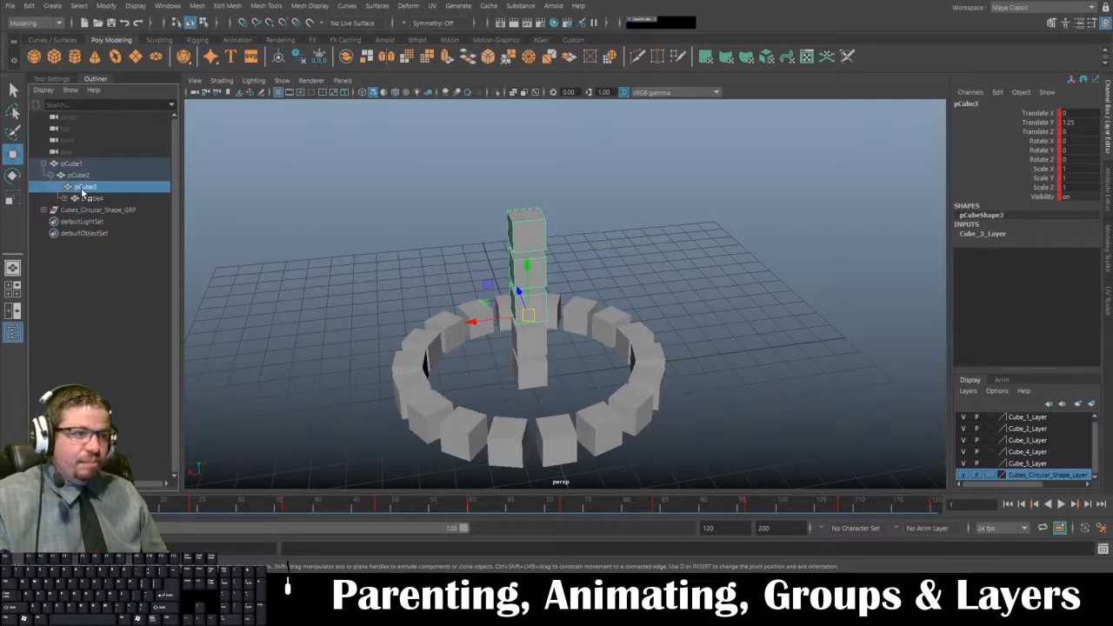
pyautogui.click(88, 198)
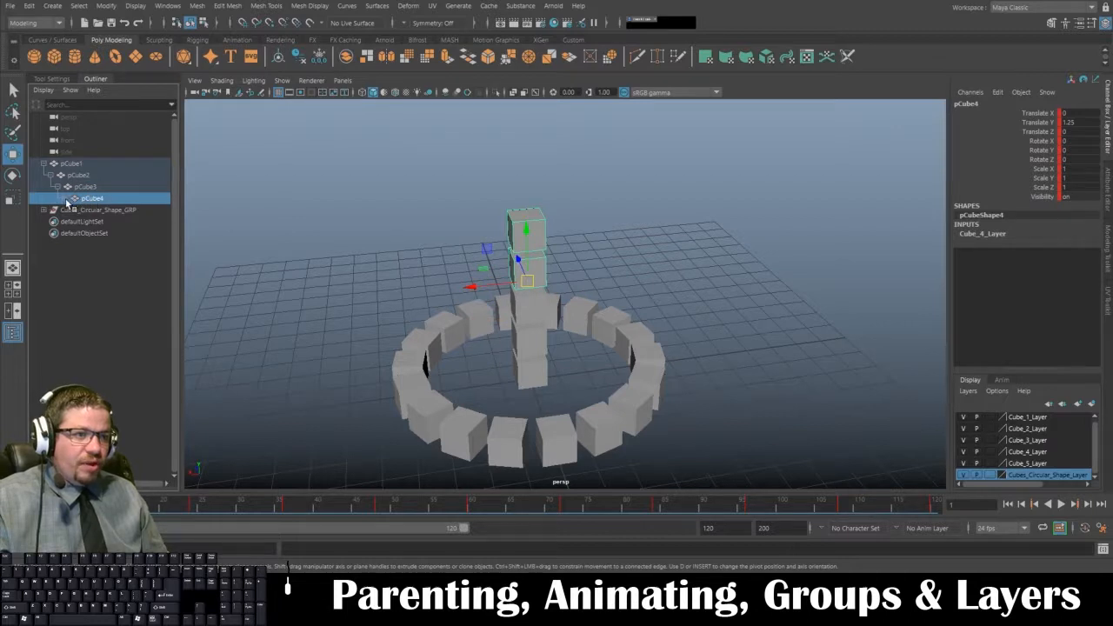
pyautogui.click(64, 198)
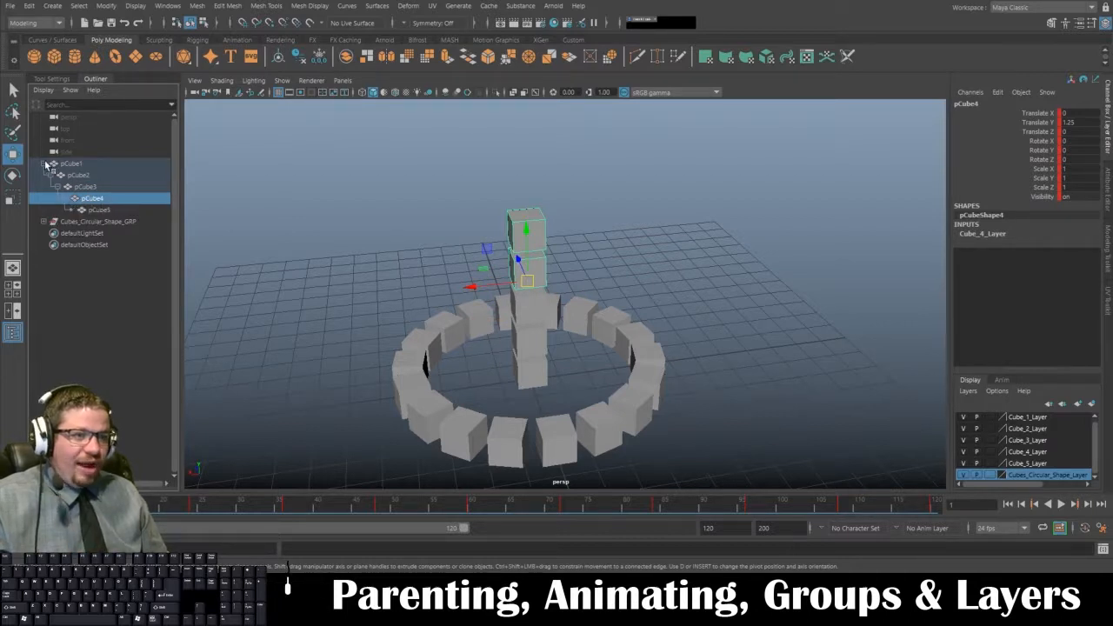
# Collapse the pCube1 hierarchy level by level from pCube4 upward, select pCube1, and clear the selection
pyautogui.click(67, 198)
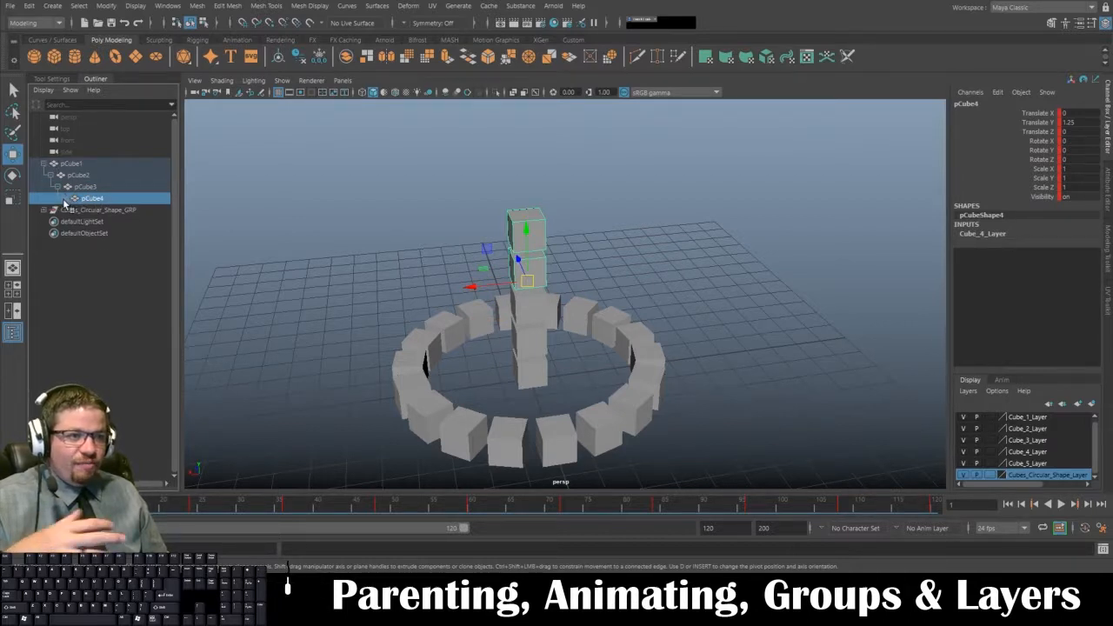
pyautogui.click(59, 187)
pyautogui.click(50, 175)
pyautogui.click(44, 163)
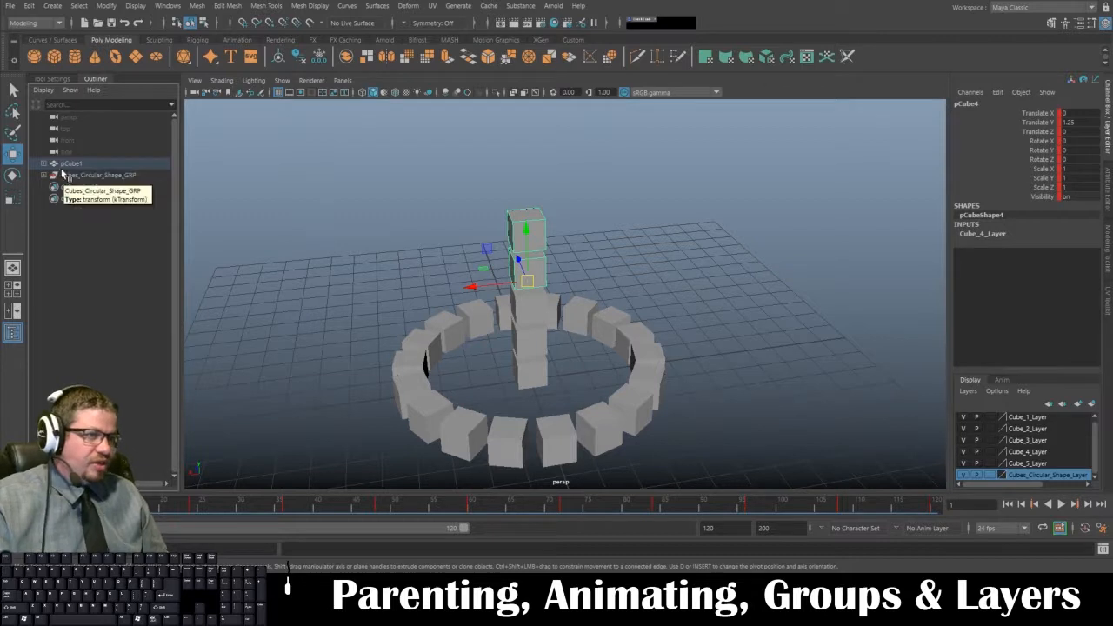
pyautogui.click(95, 164)
pyautogui.click(349, 240)
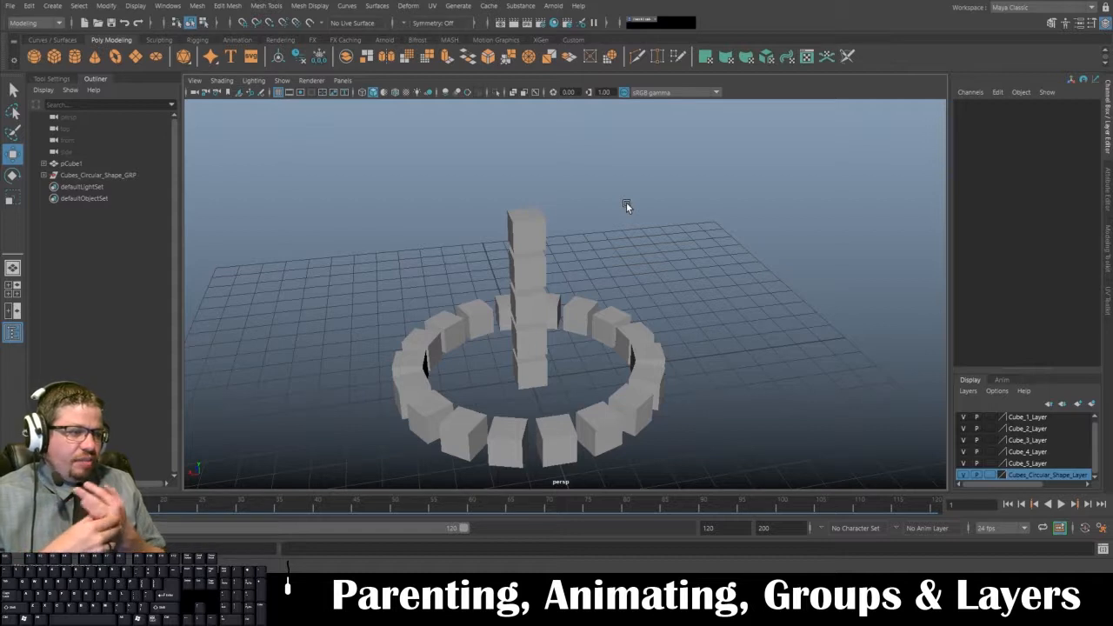
# Compare selecting Cubes_Circular_Shape_GRP as a whole with selecting the stacked cubes one by one downward, and deselect everything
pyautogui.click(107, 176)
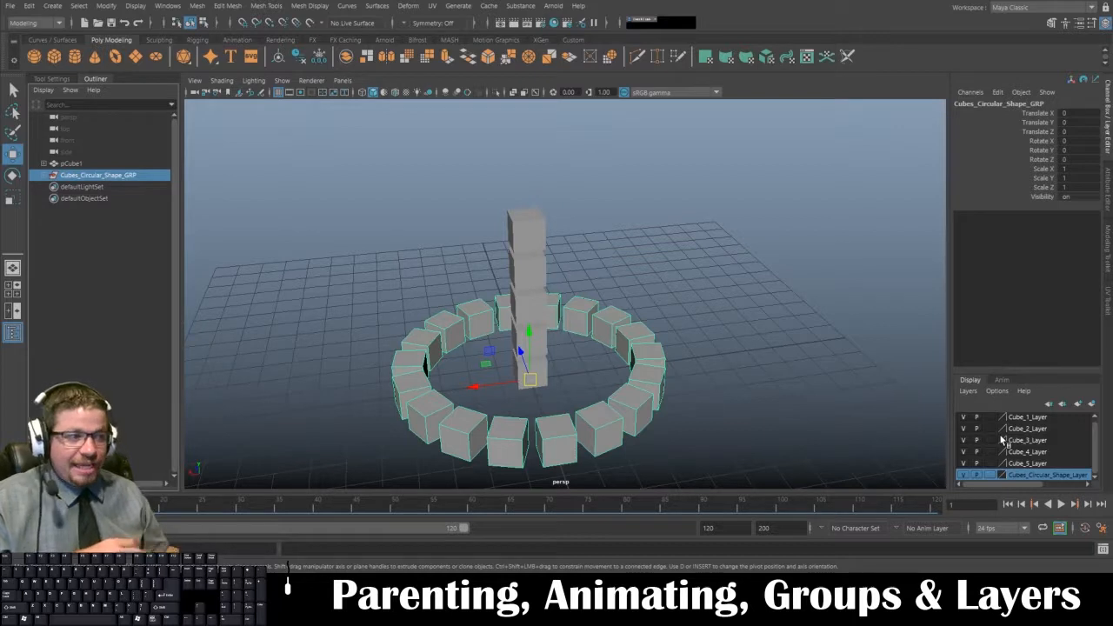
pyautogui.click(532, 247)
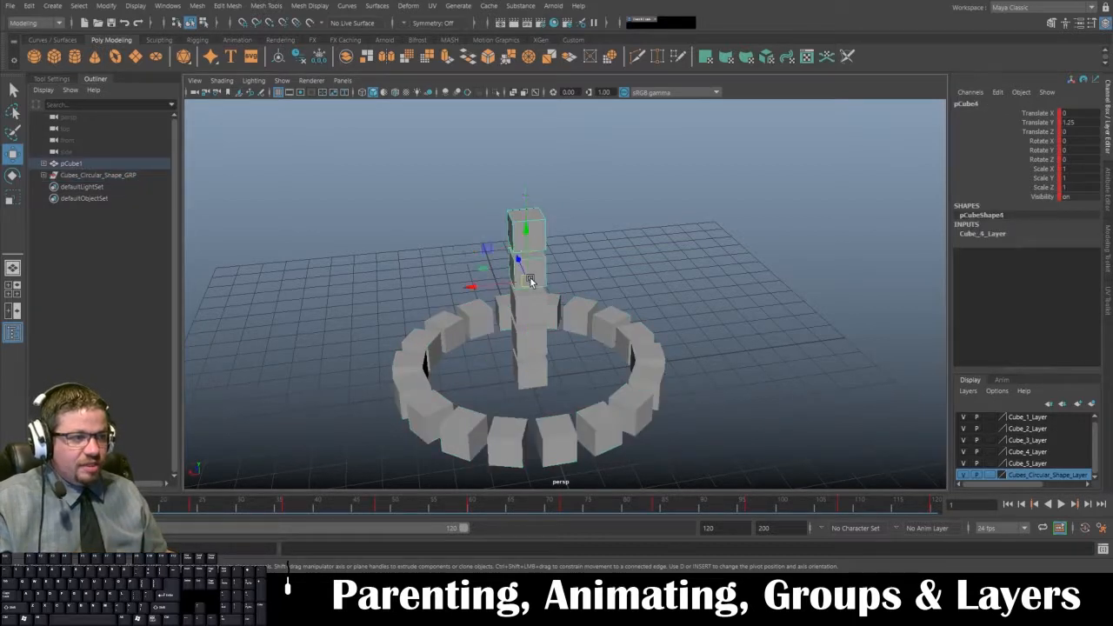
pyautogui.click(529, 314)
pyautogui.click(529, 352)
pyautogui.click(529, 374)
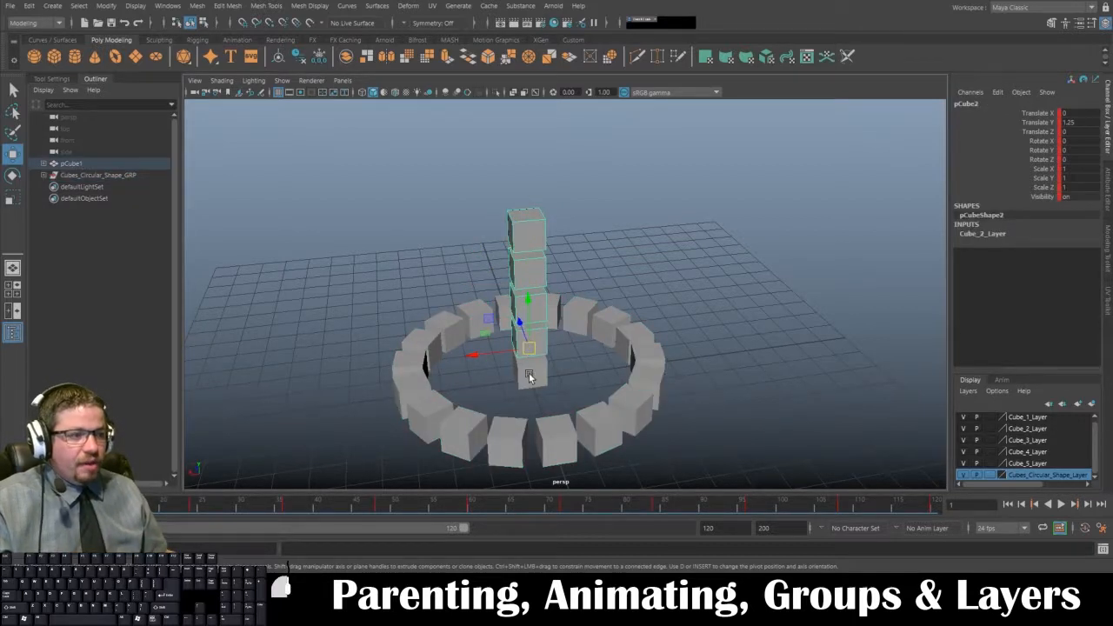
pyautogui.click(596, 373)
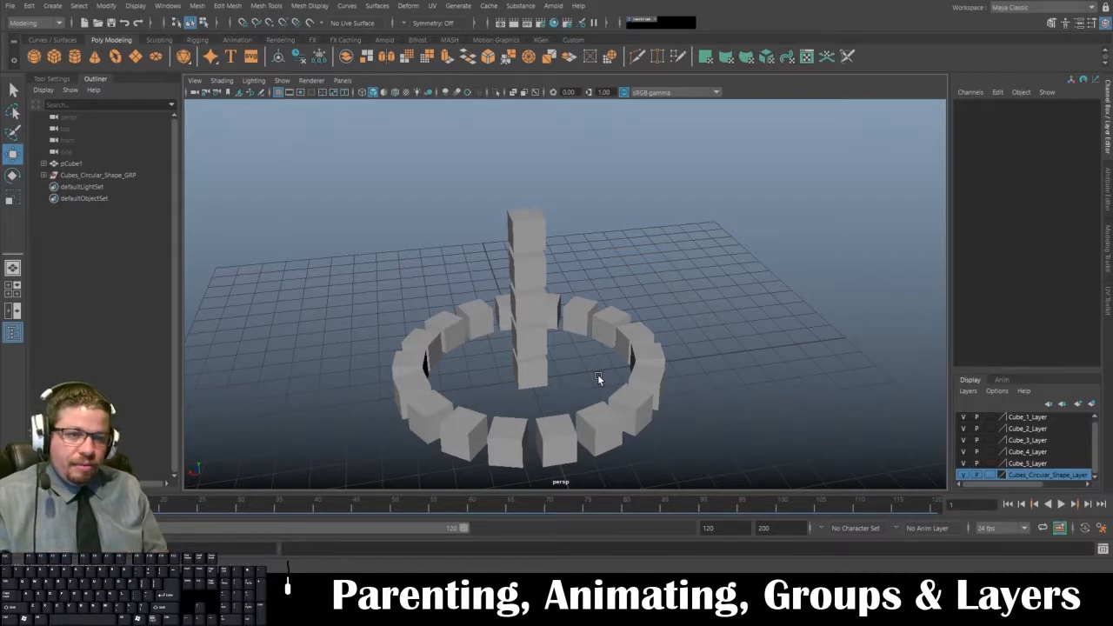